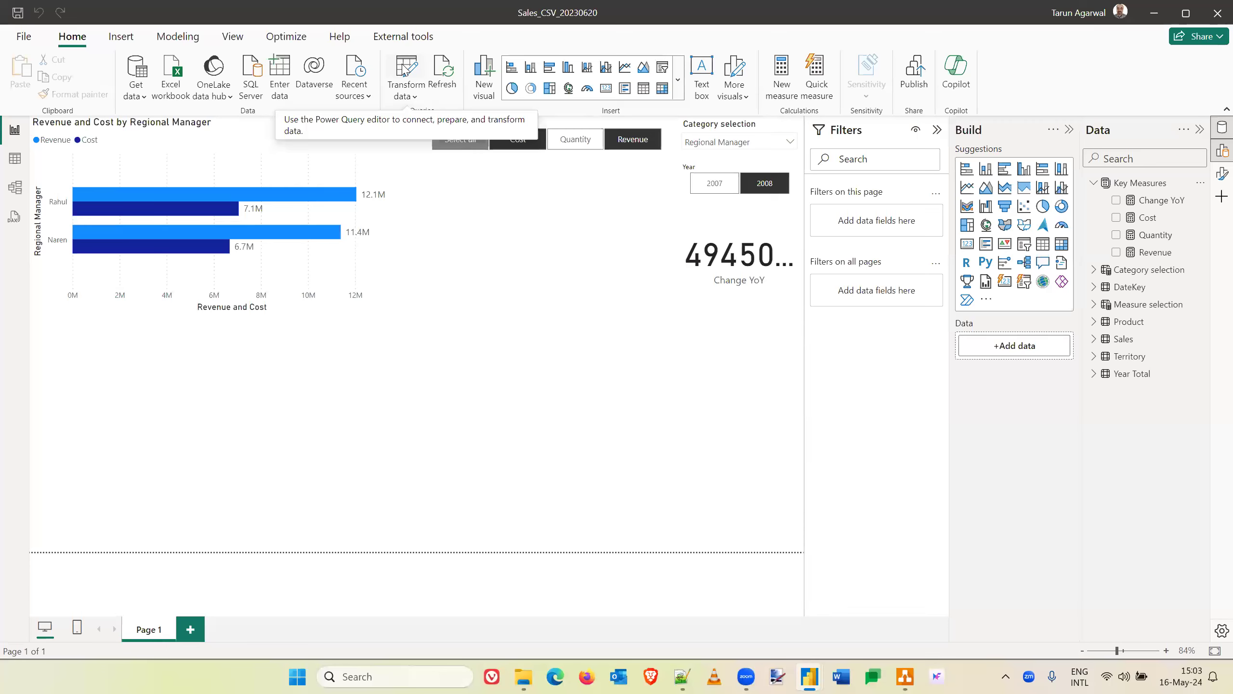
- Open the Power Query editor and review the DateKey, Territory, Product and Key Measures queries
click(407, 68)
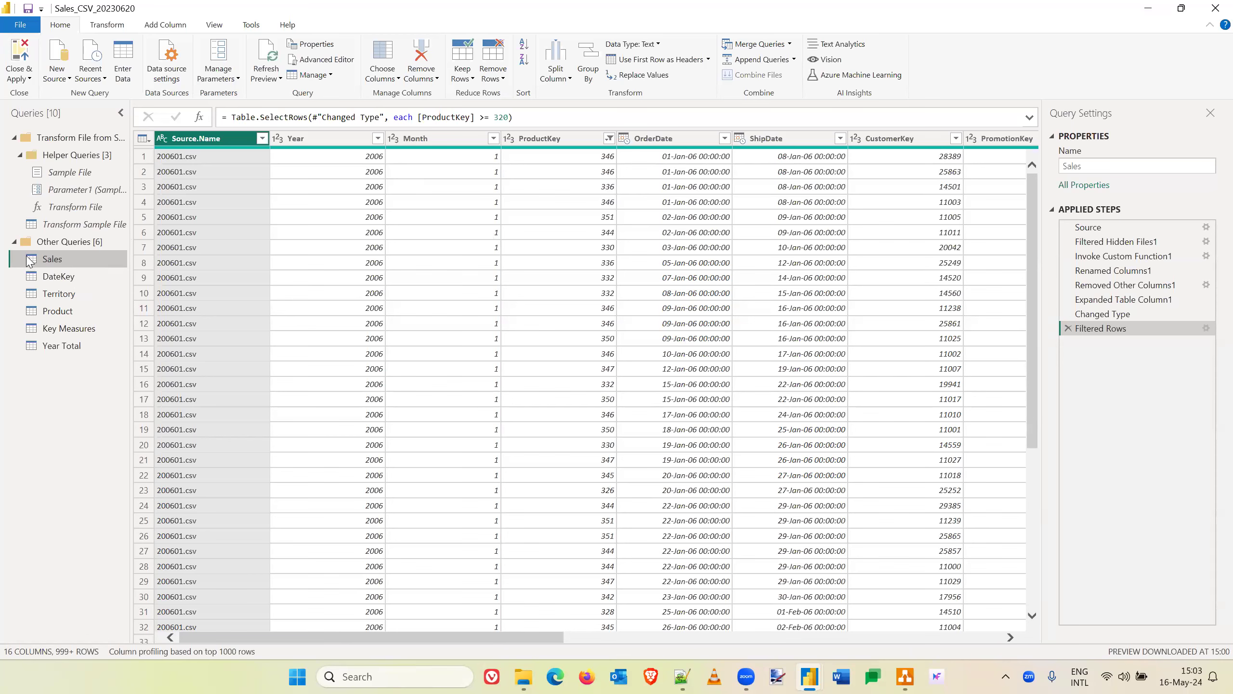
click(59, 276)
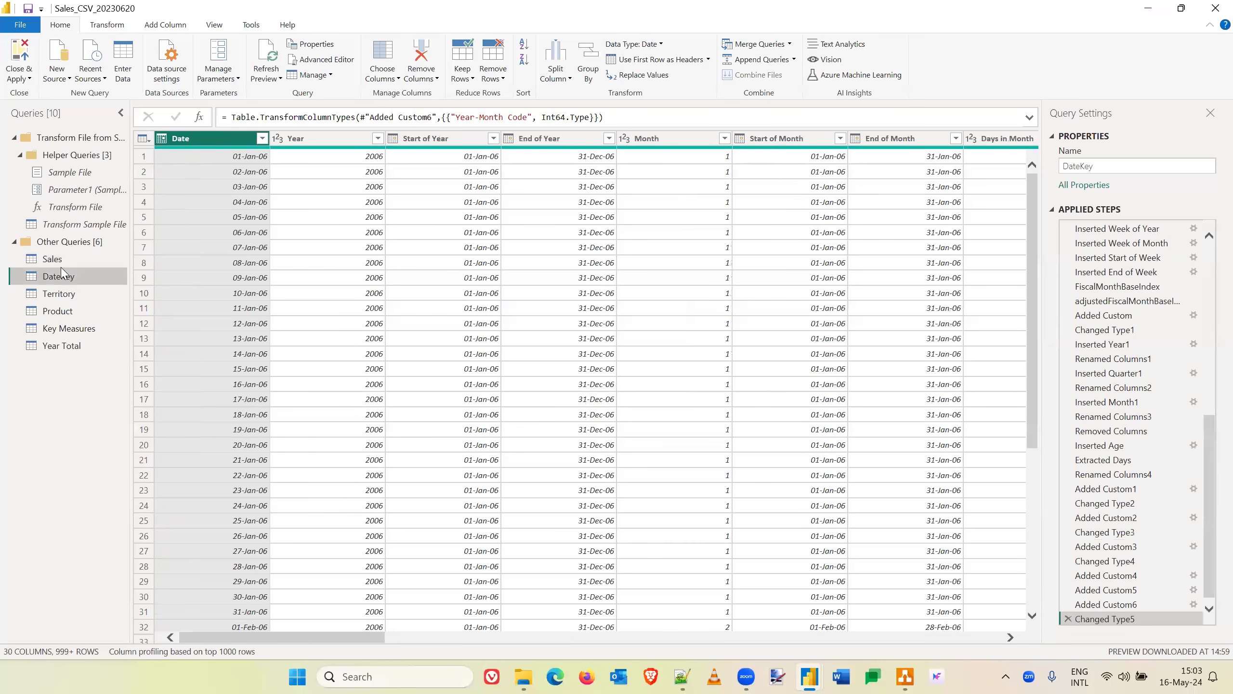
click(59, 295)
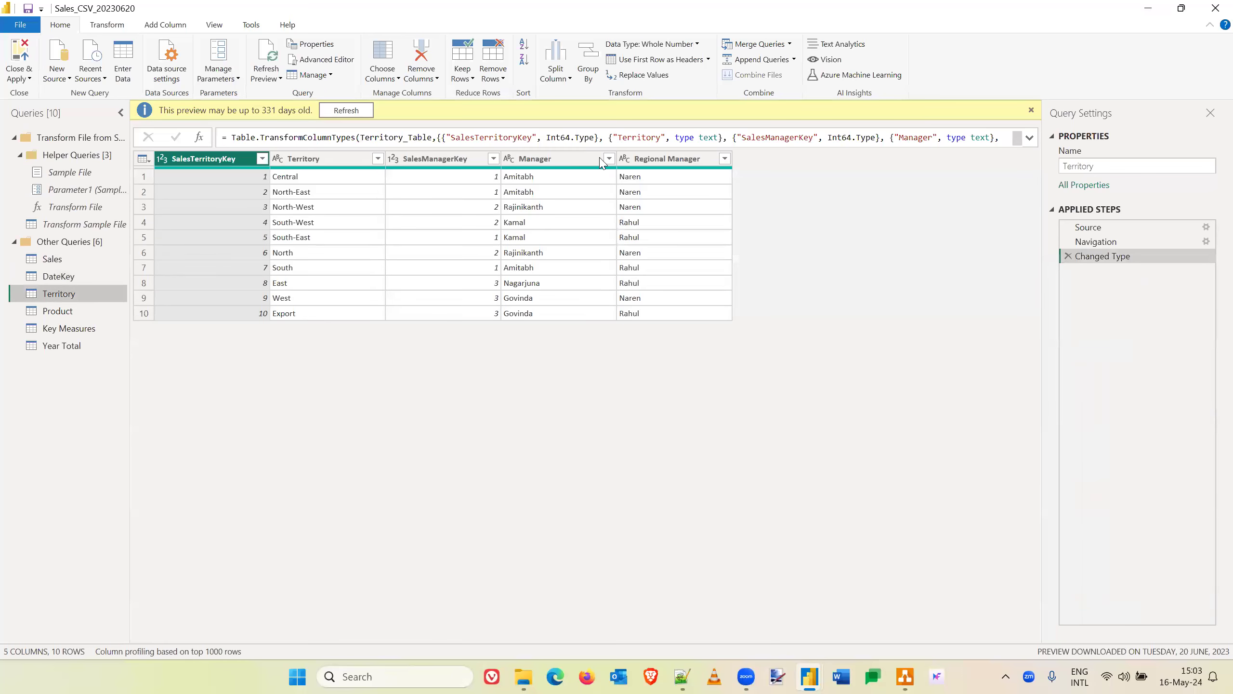
click(62, 312)
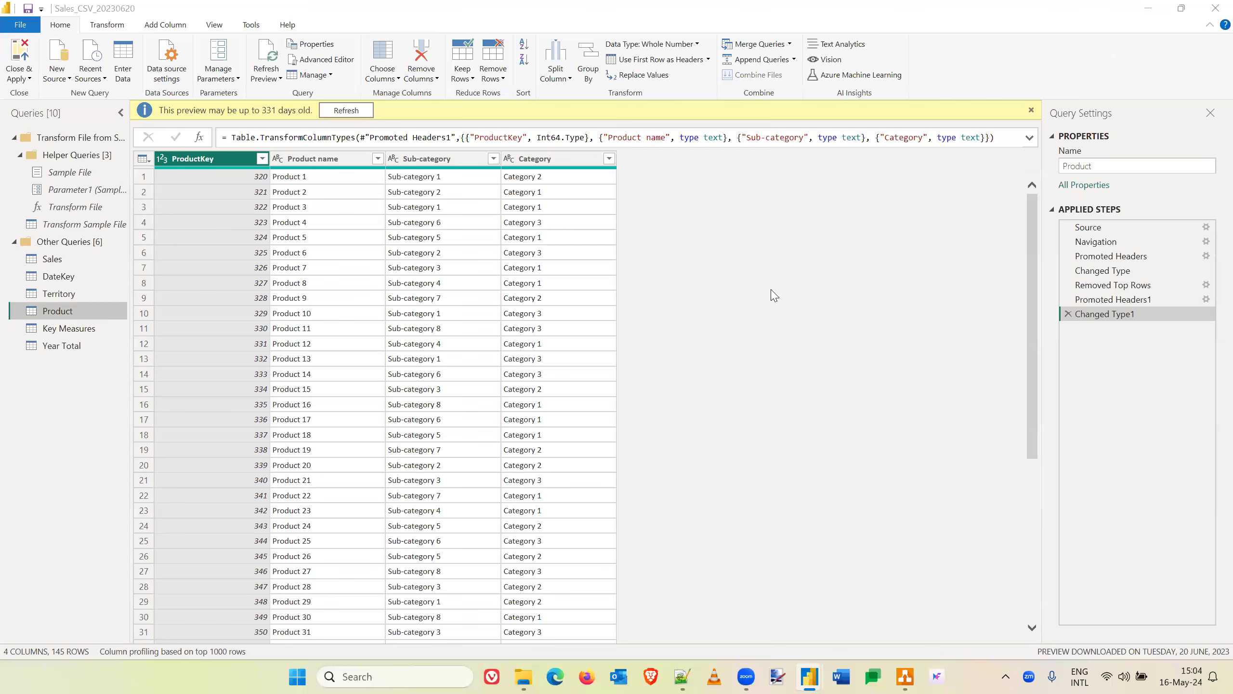
click(86, 333)
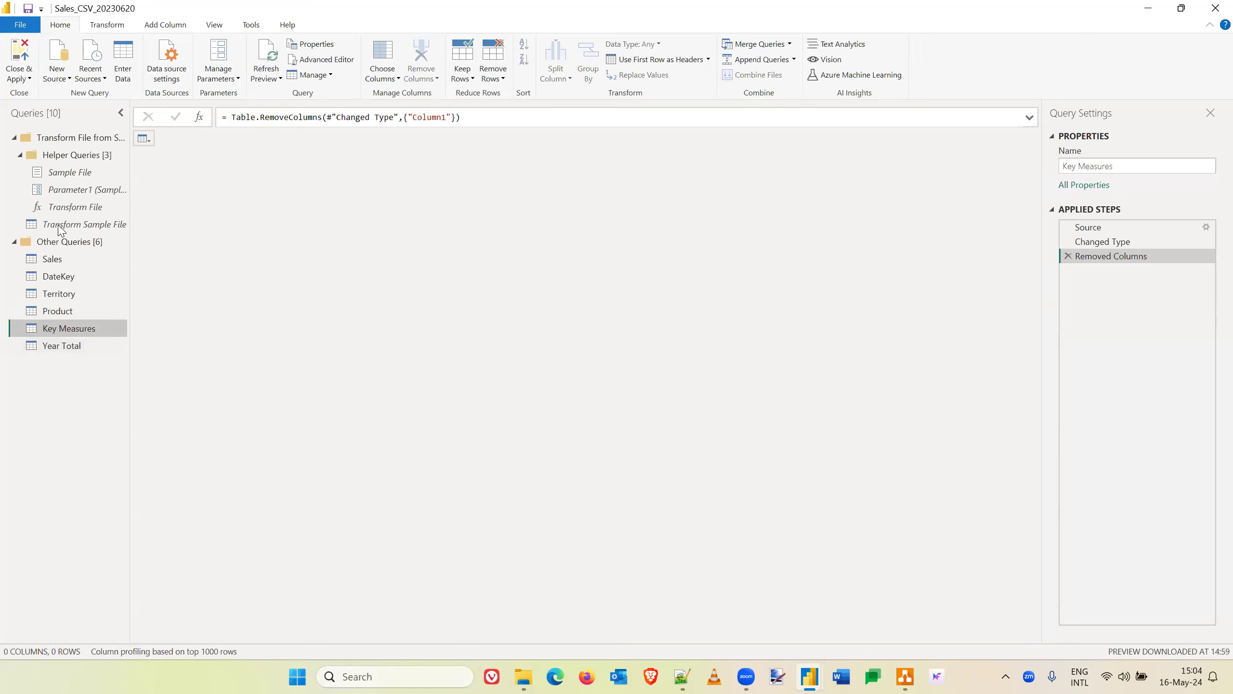
- Return to the Sales query and examine its columns through to SalesAmount and TaxAmt
click(55, 266)
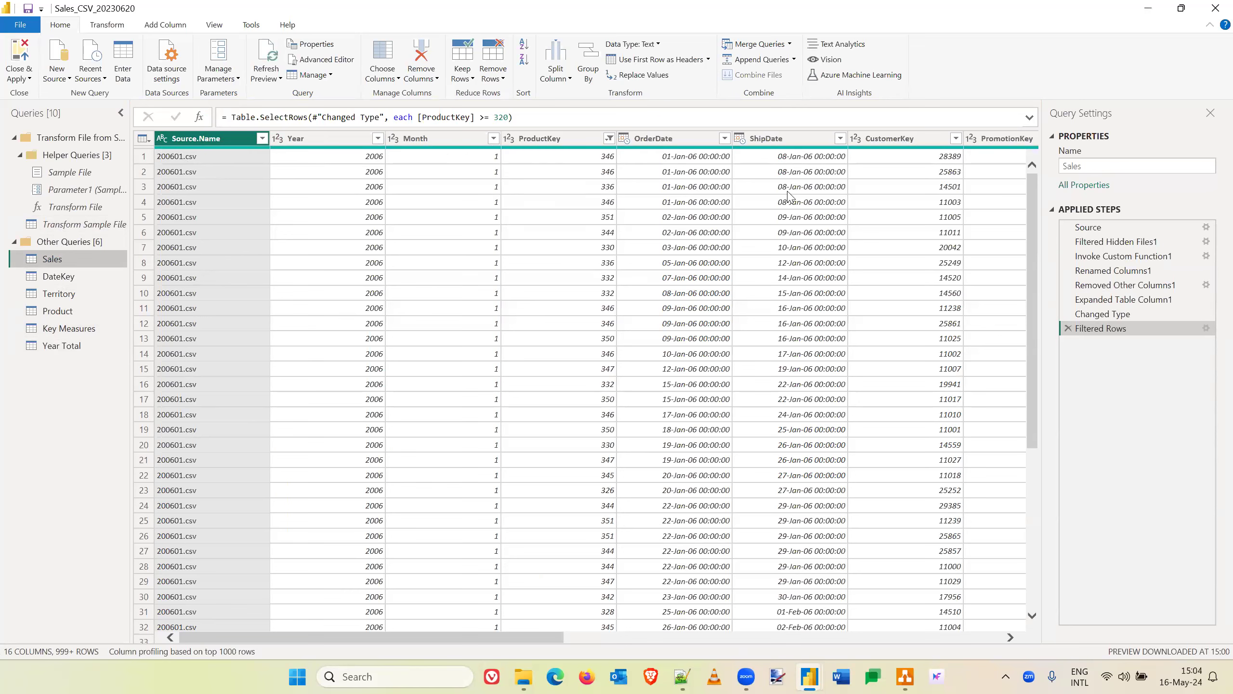
scroll(805, 227, right, 10)
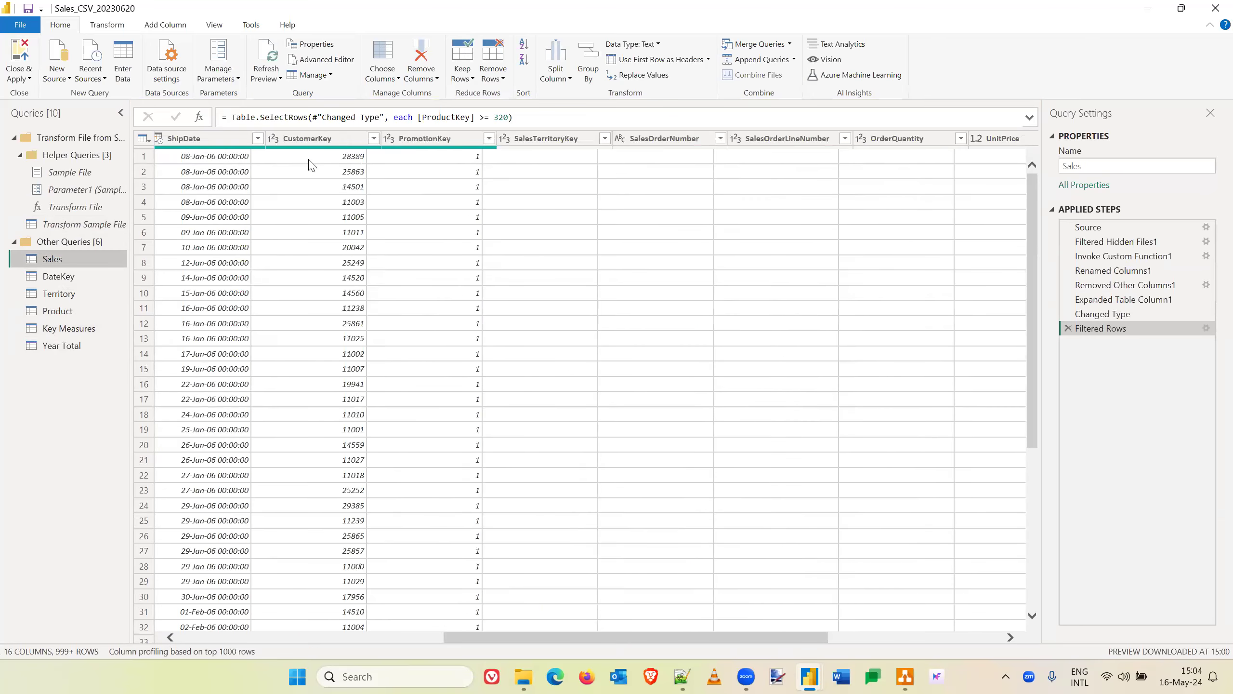
scroll(777, 189, right, 5)
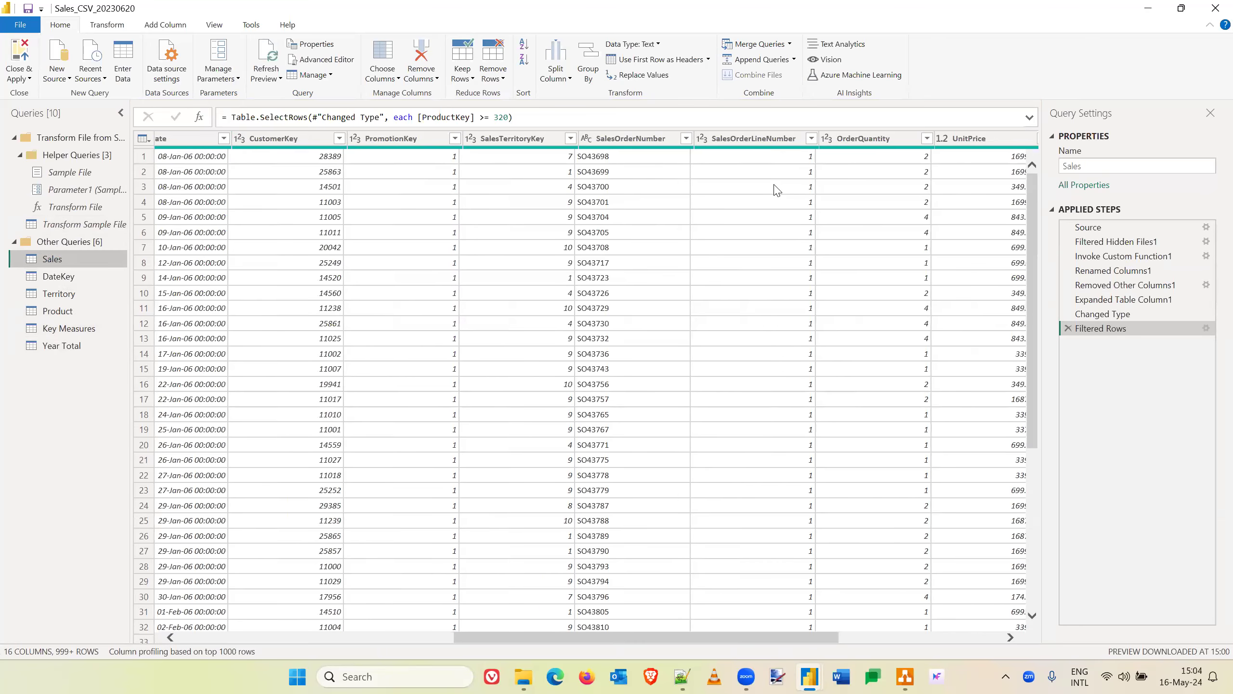
scroll(777, 189, right, 5)
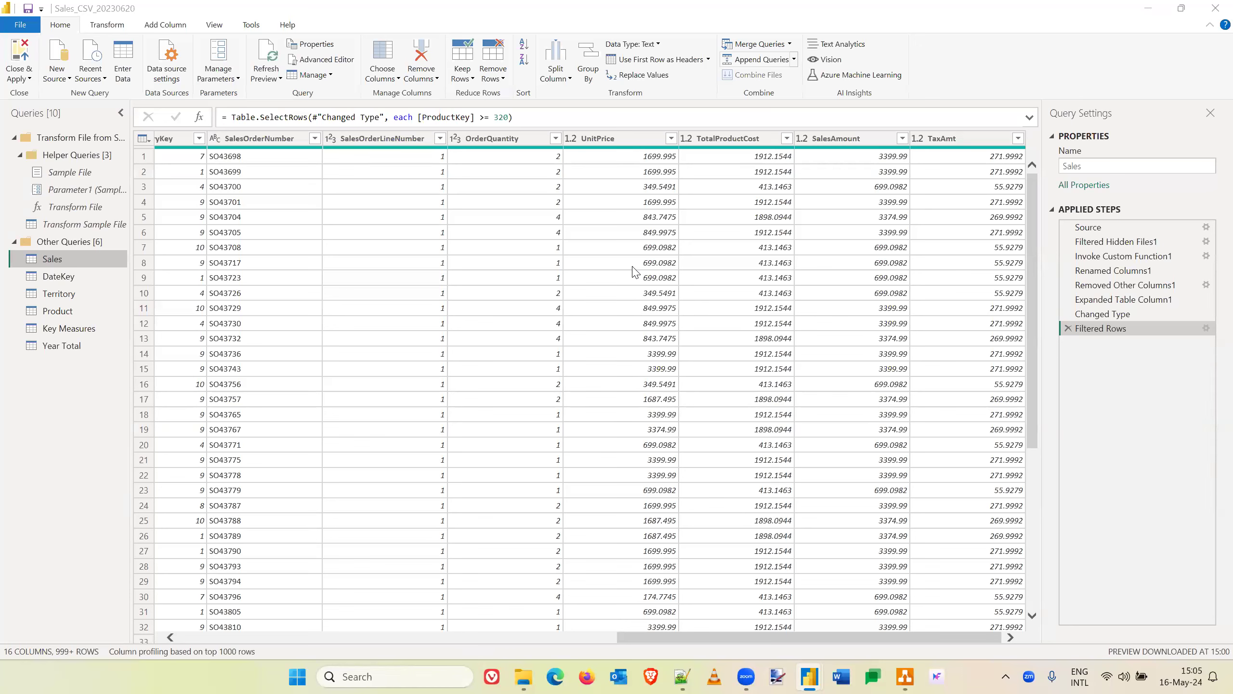
key(XF86AudioRaiseVolume)
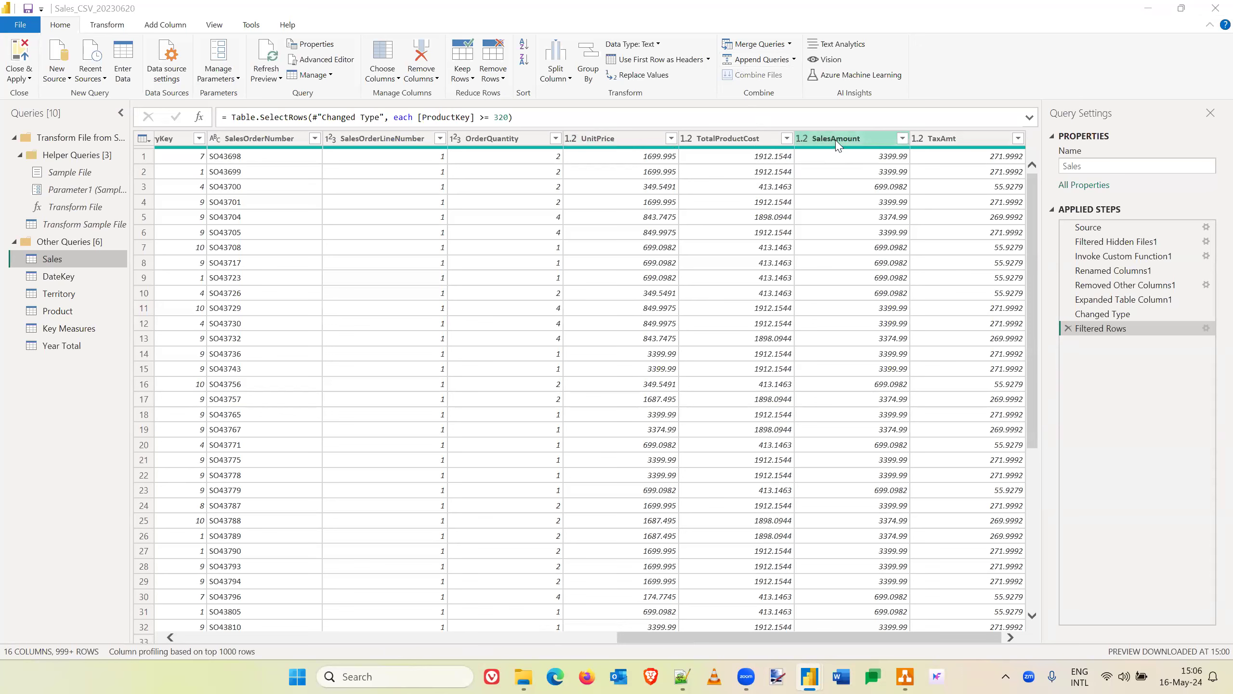
click(168, 26)
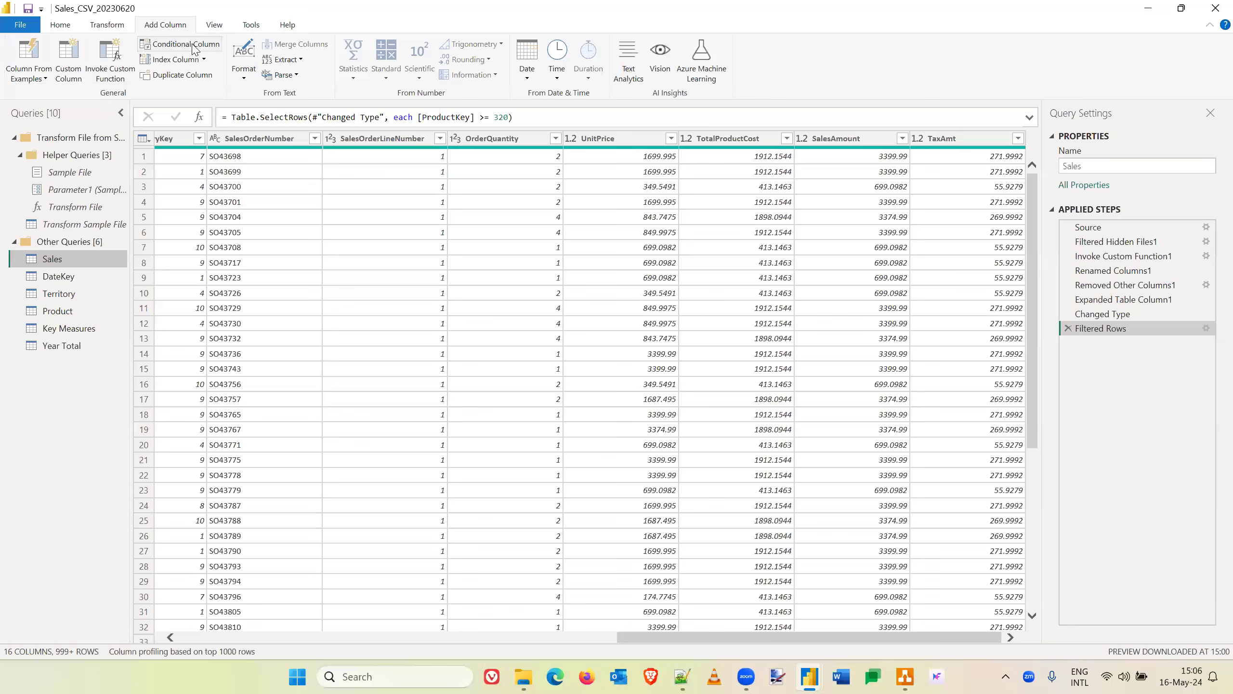
click(75, 75)
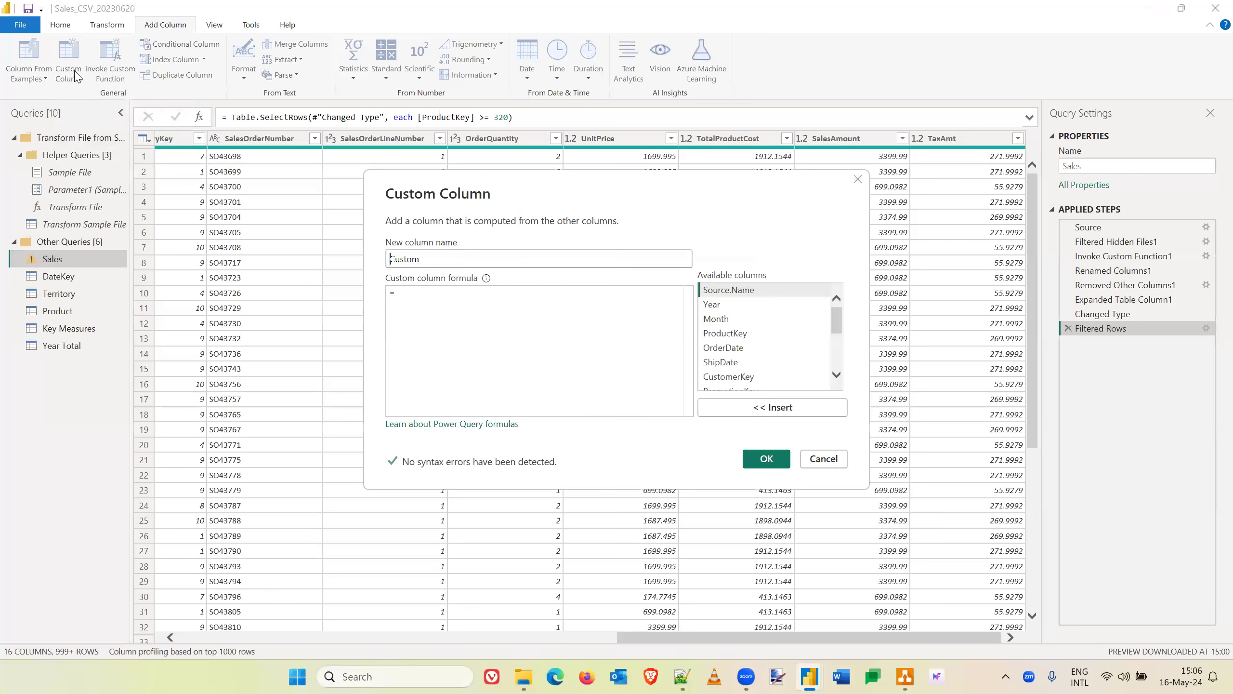
double_click(401, 262)
text(Net)
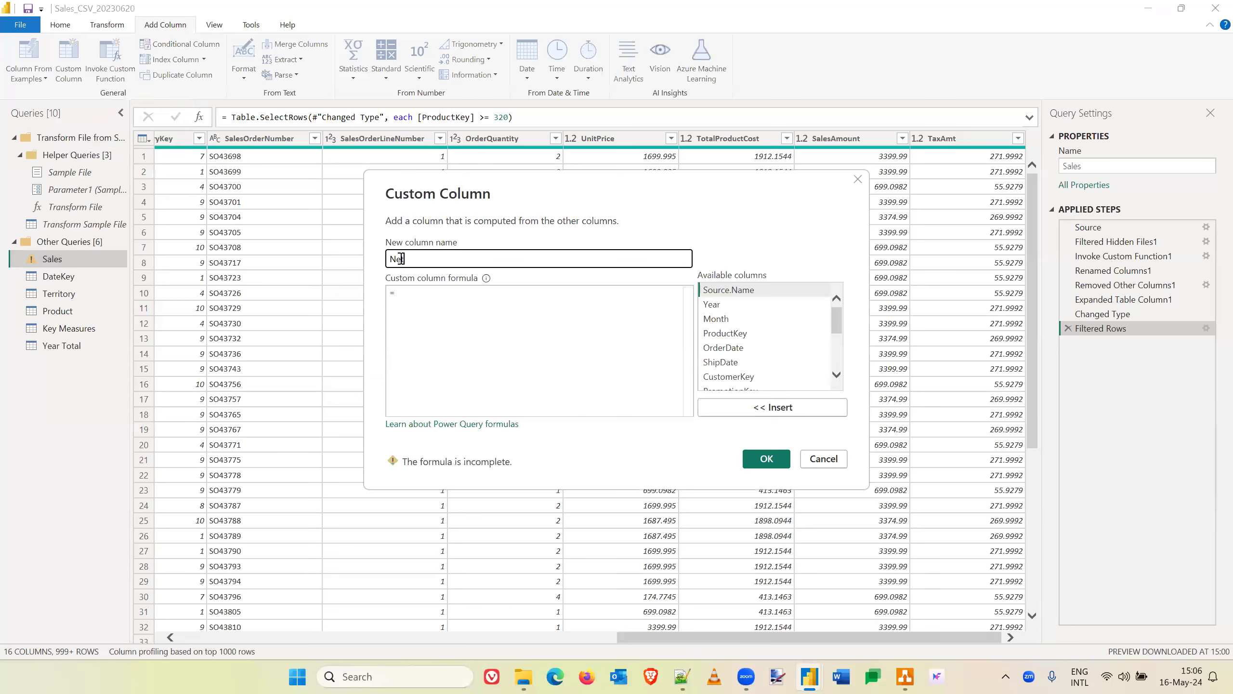
text(Amount)
click(399, 291)
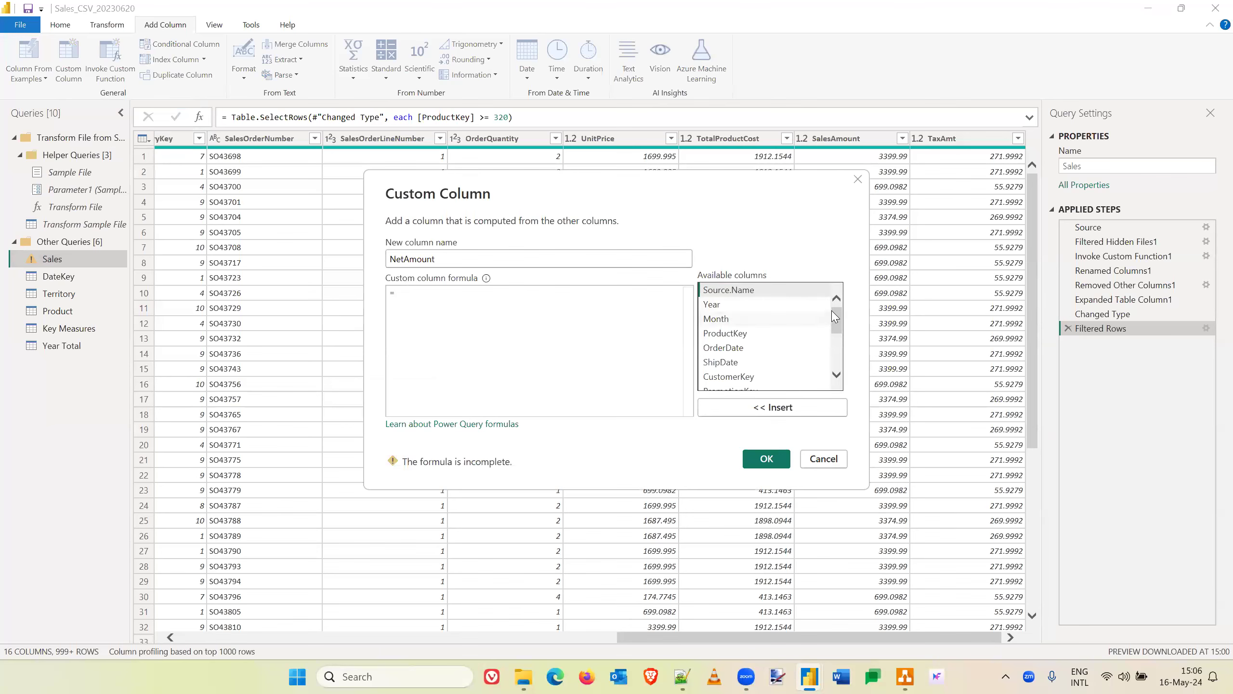
drag(838, 320, 838, 352)
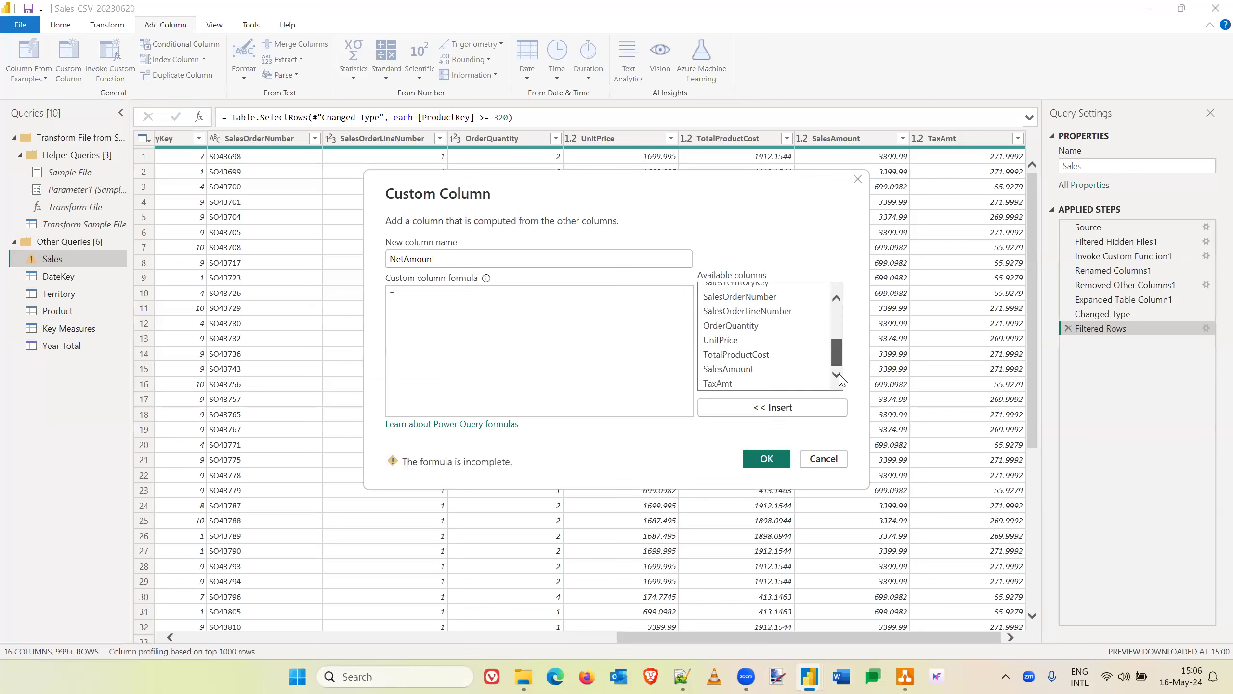
double_click(733, 369)
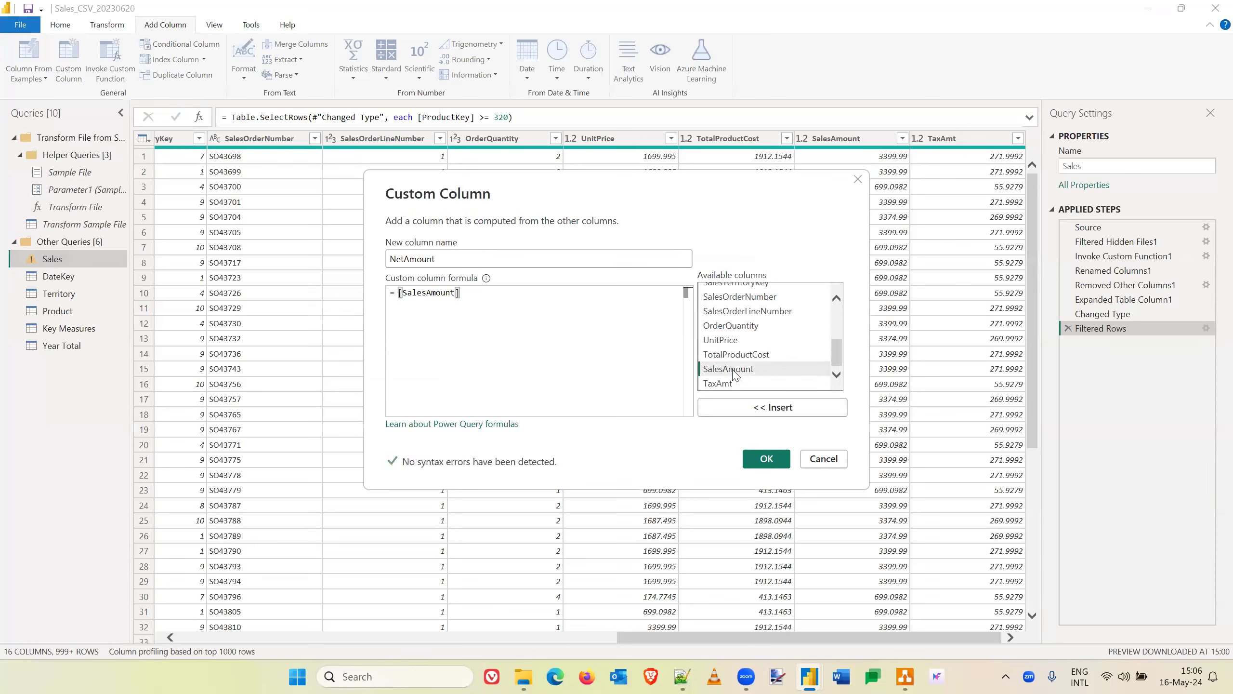
text(-)
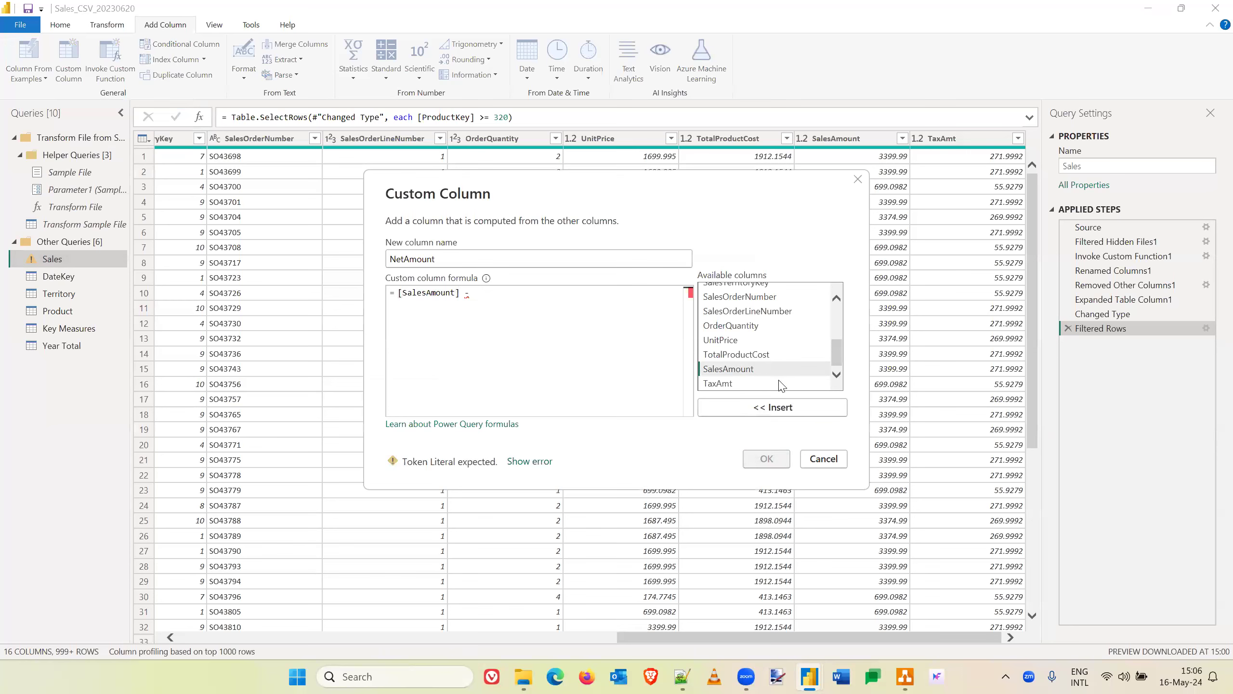
double_click(719, 384)
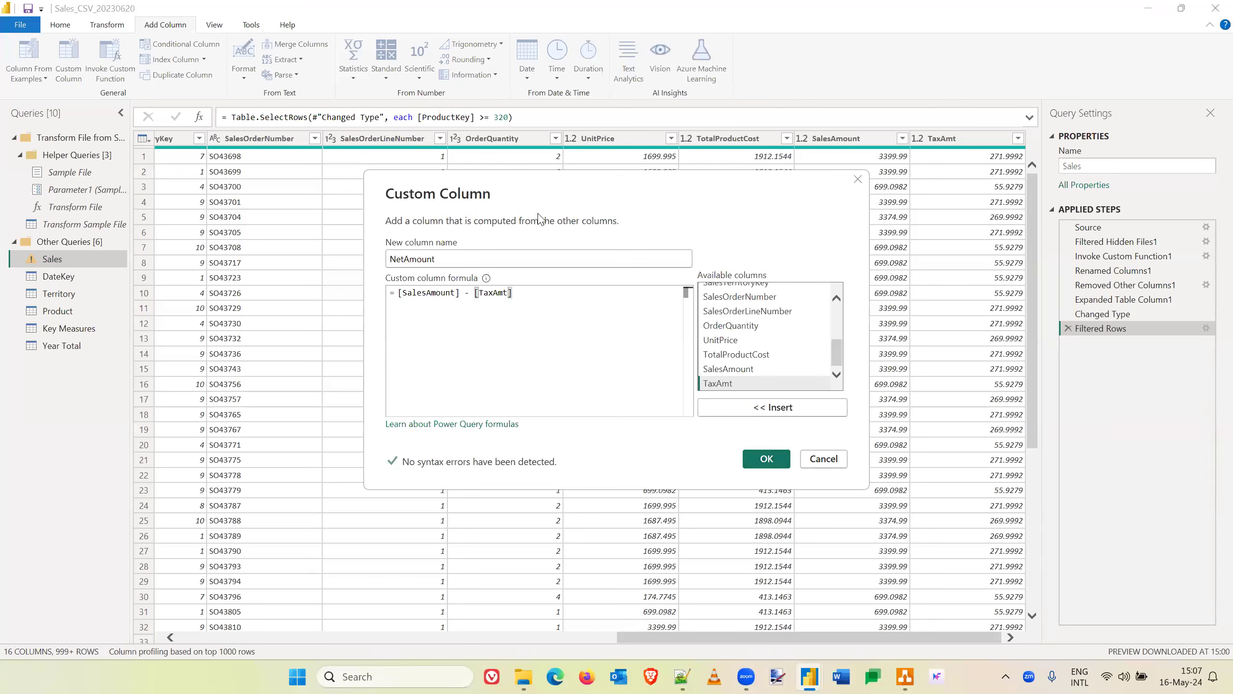
click(833, 463)
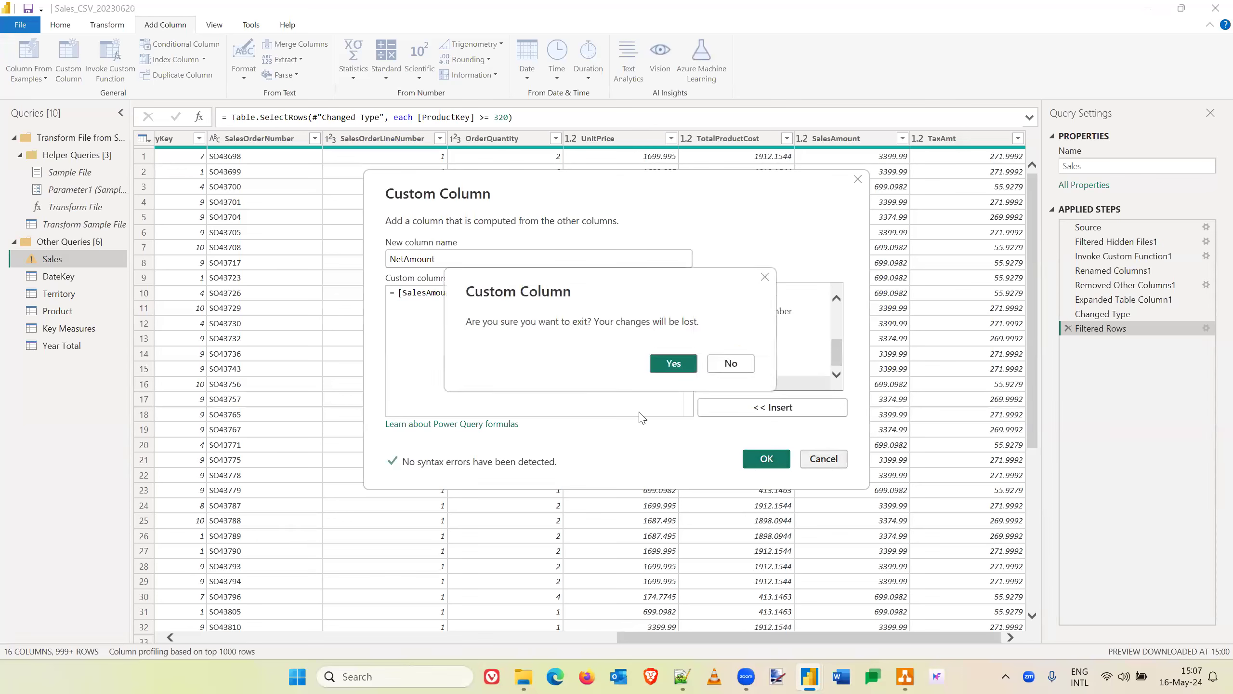
click(675, 364)
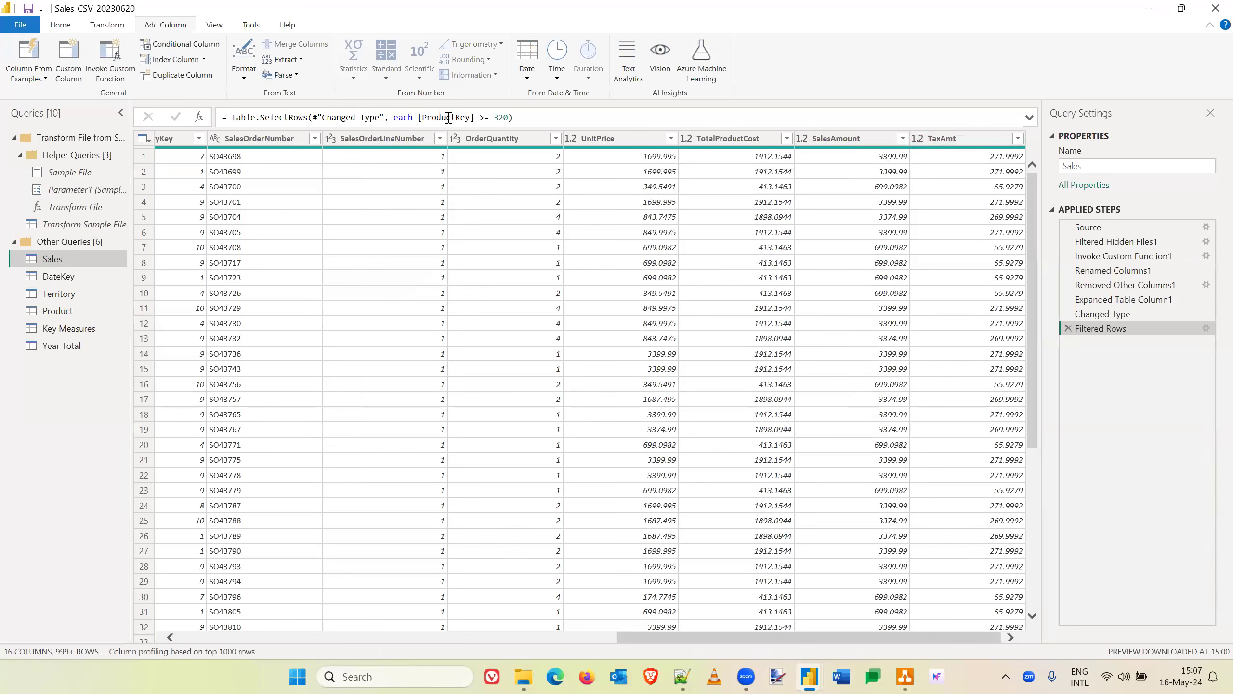
- Start a new custom column in the Sales query and name it NetAmount
click(59, 25)
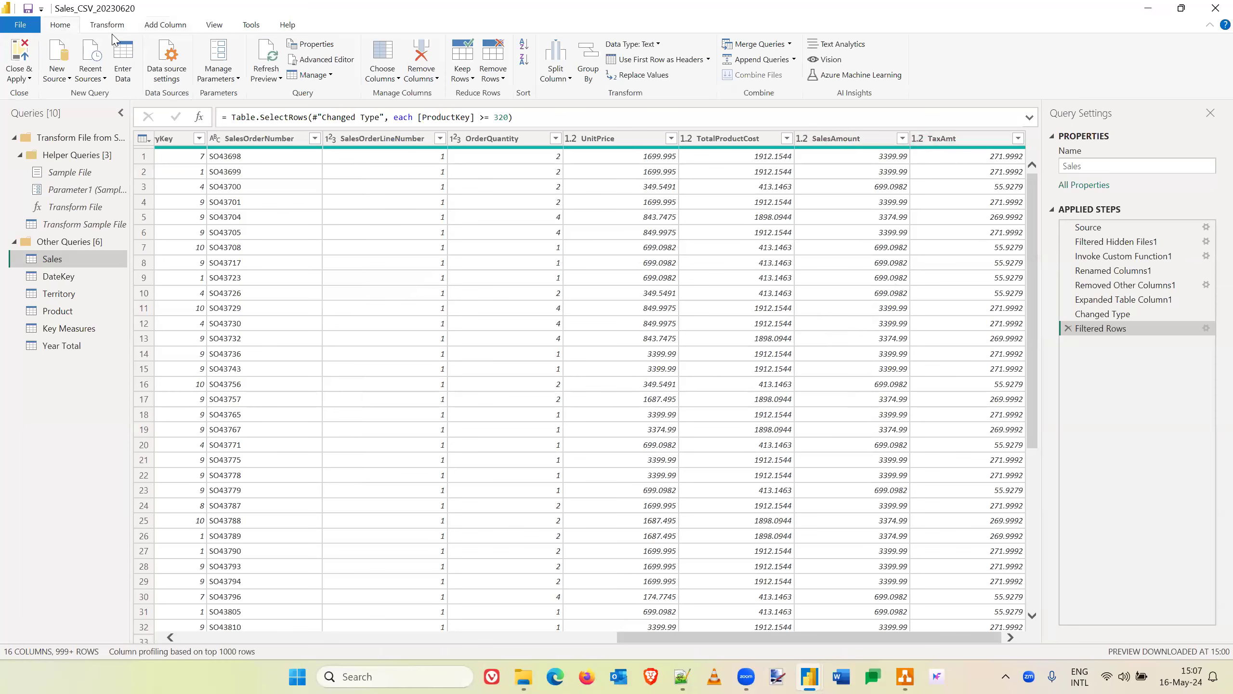
click(170, 28)
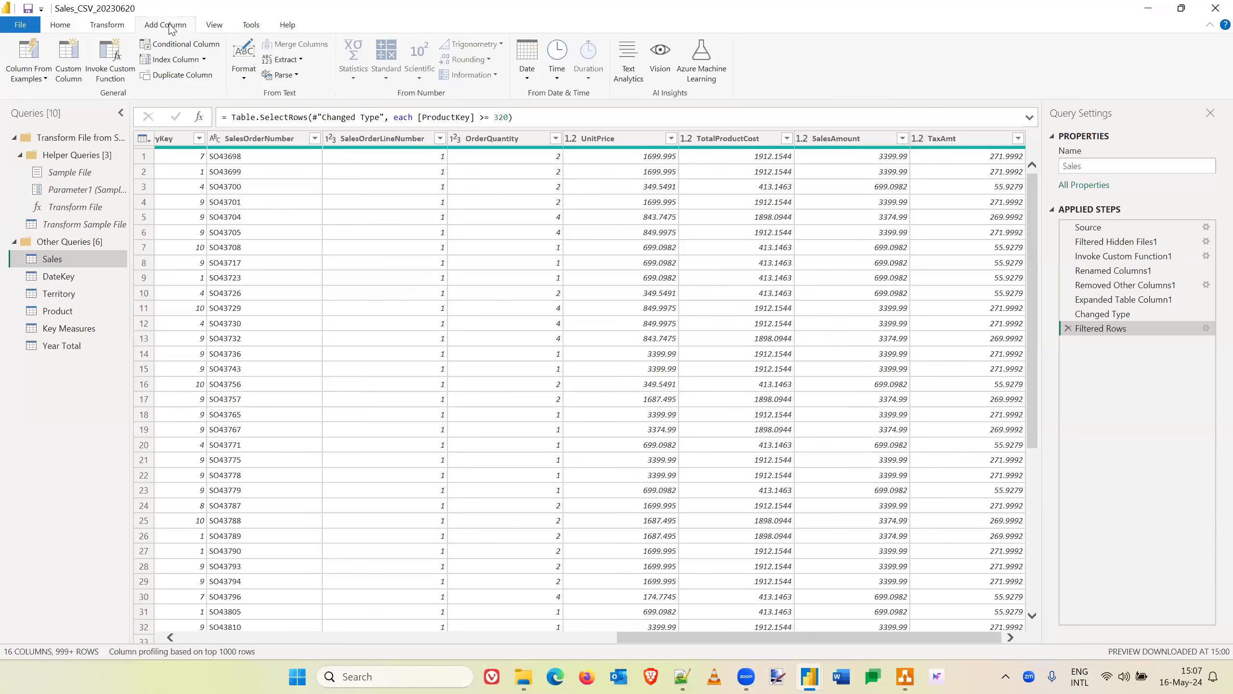
click(68, 62)
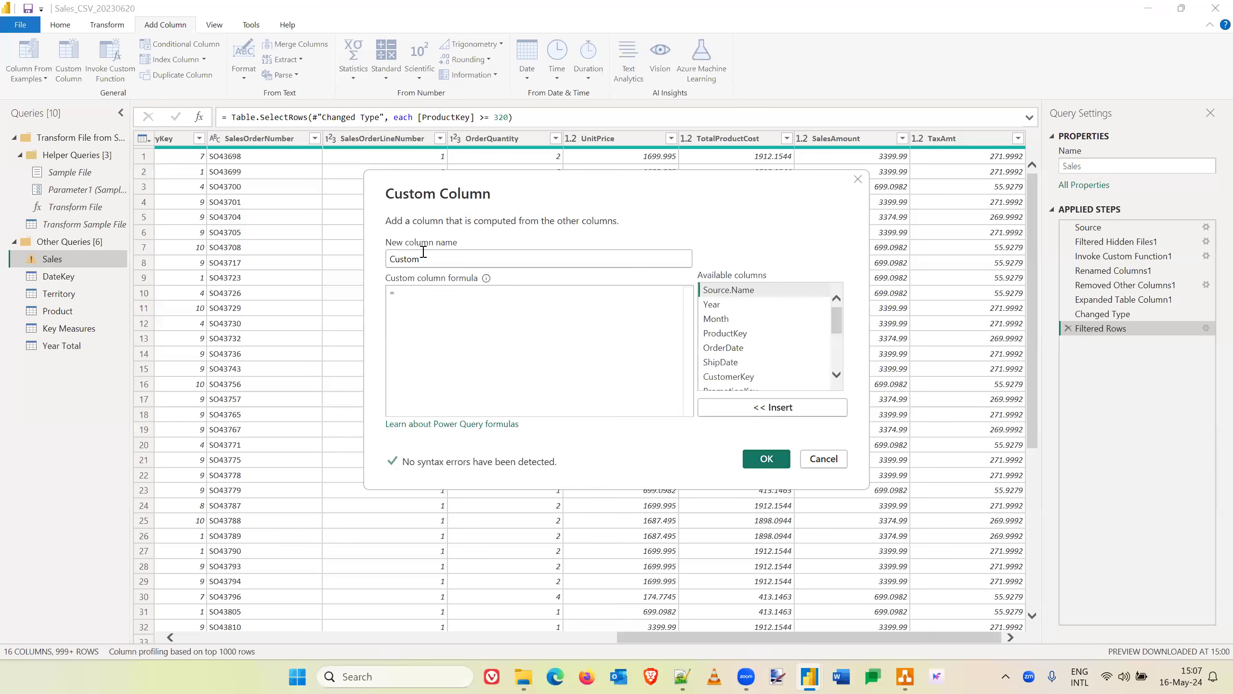
double_click(408, 260)
text(NetAmount)
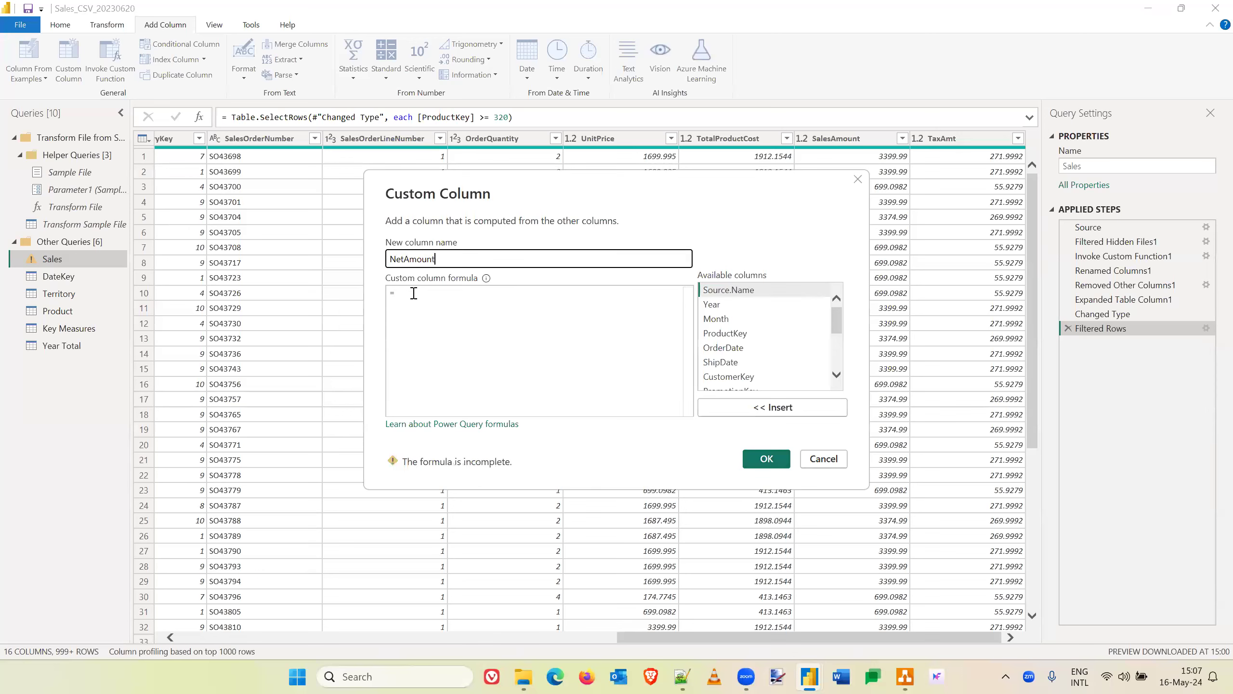
click(414, 293)
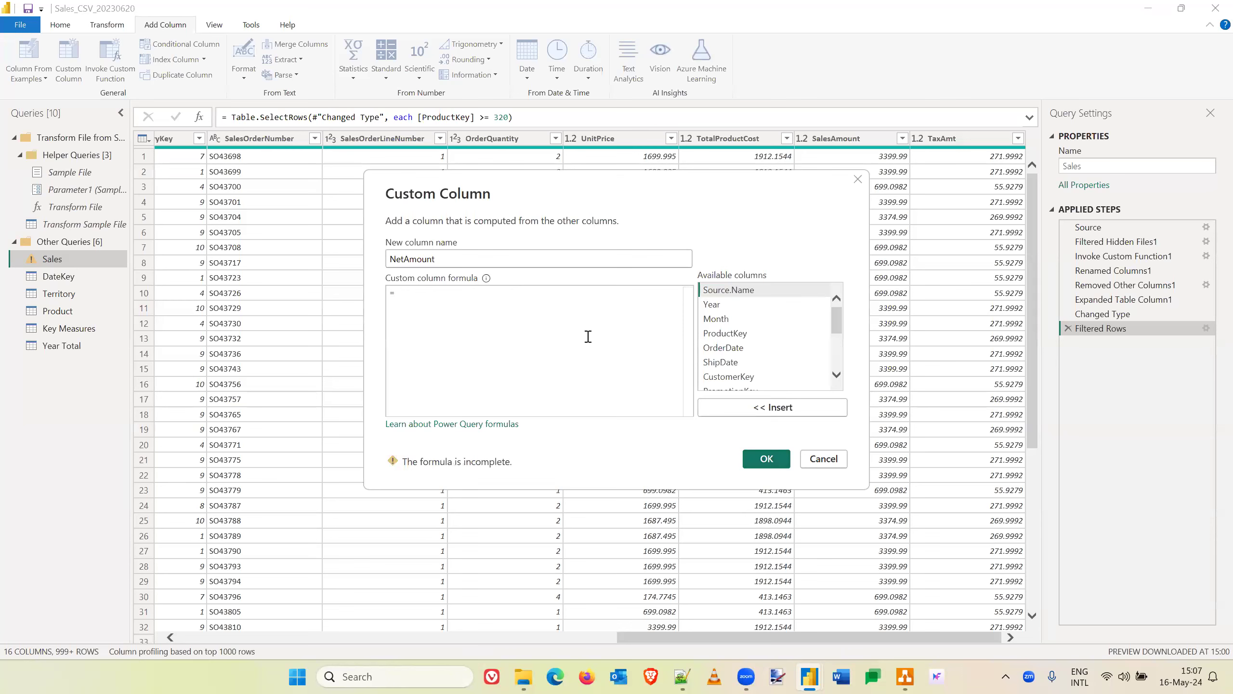
- Define the custom column's formula as [SalesAmount] - [TaxAmt] and add the column to the Sales query
text([)
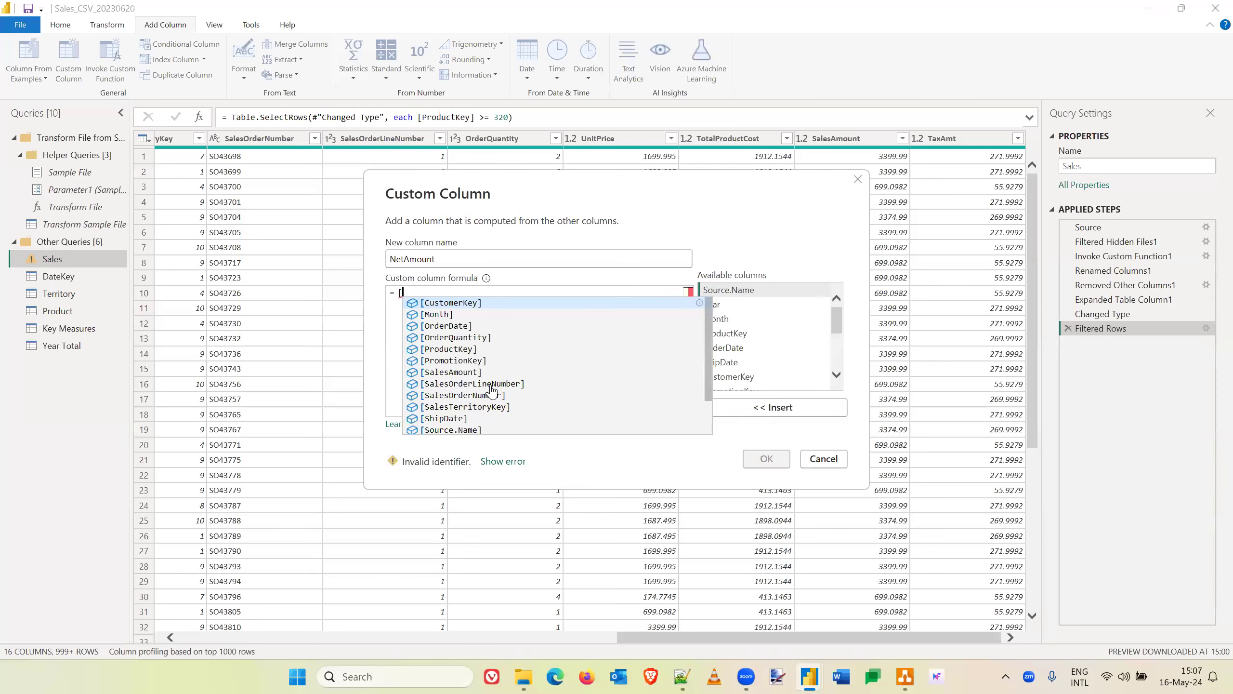
click(464, 372)
text(- )
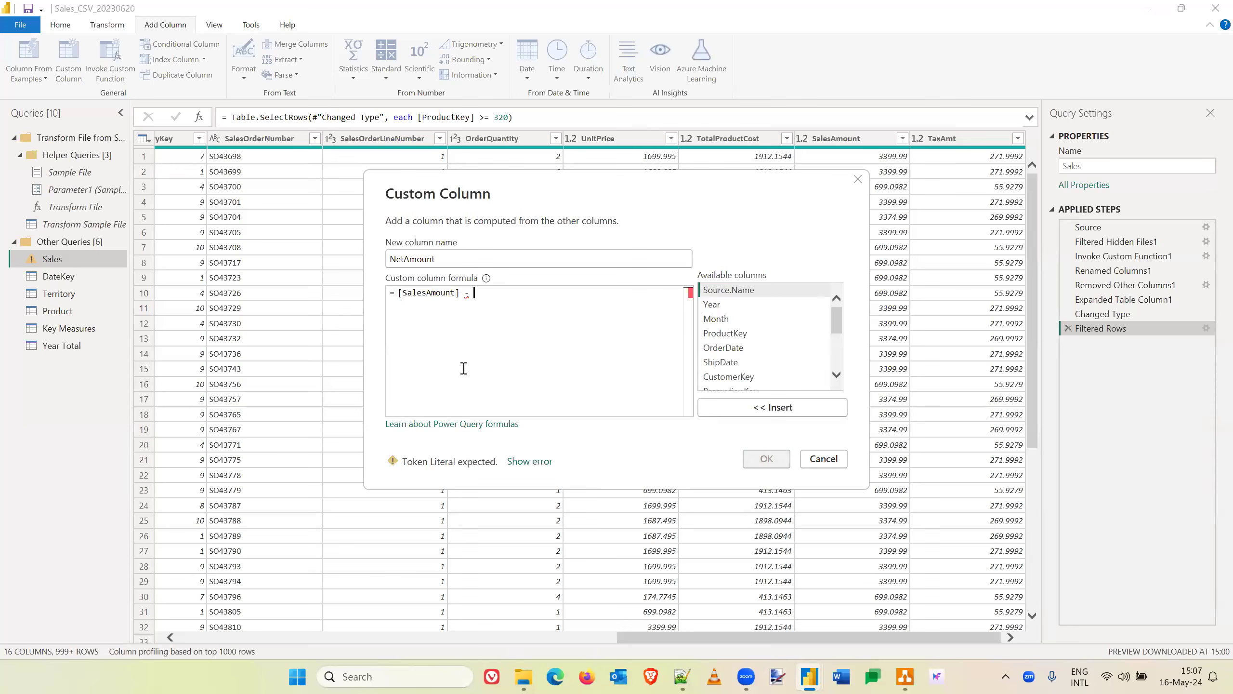
text([)
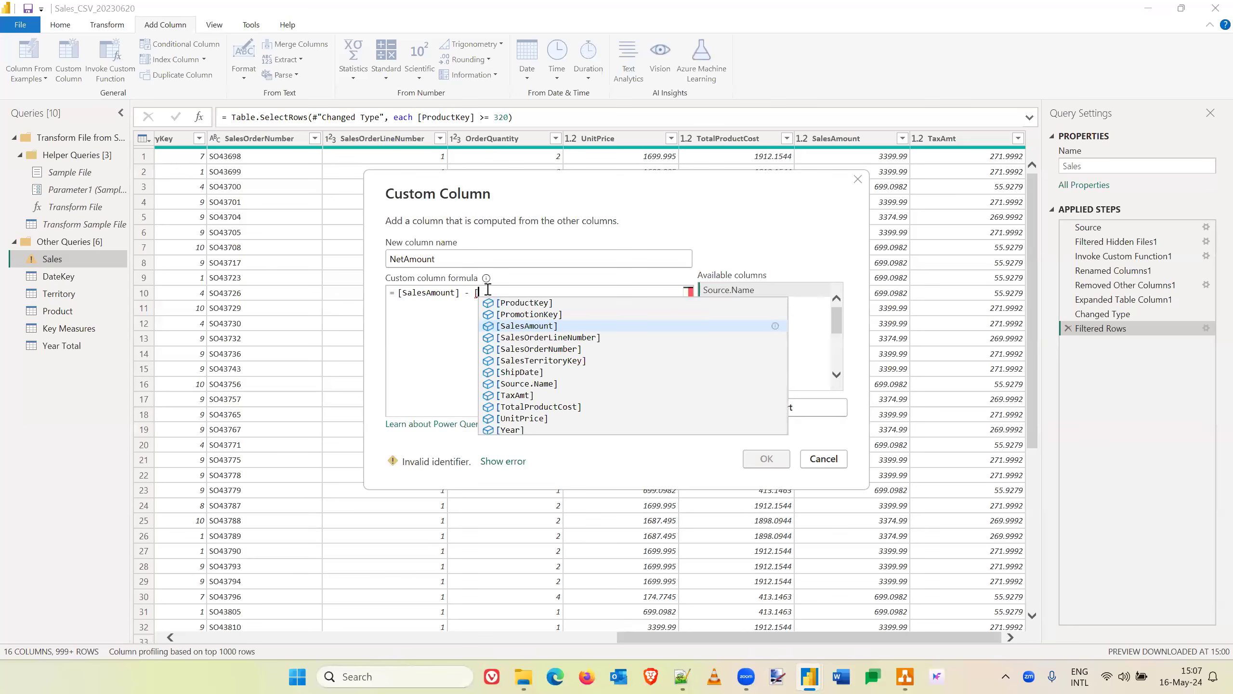
key(BackSpace)
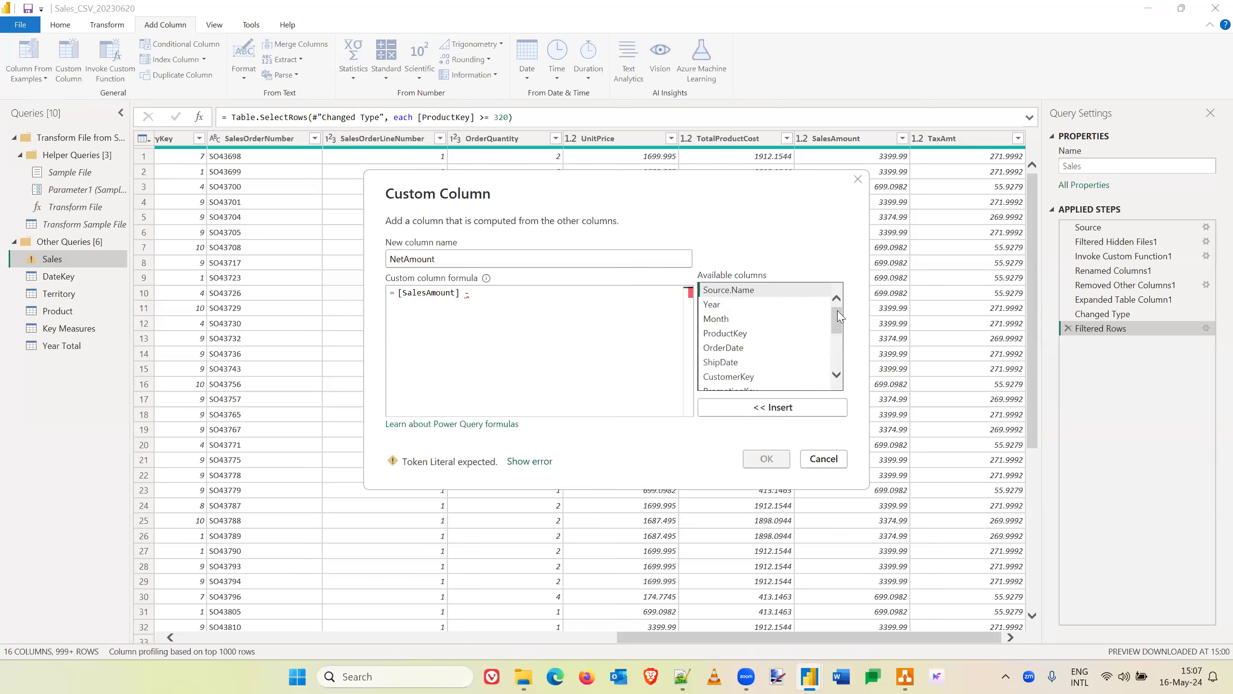
drag(840, 316, 839, 347)
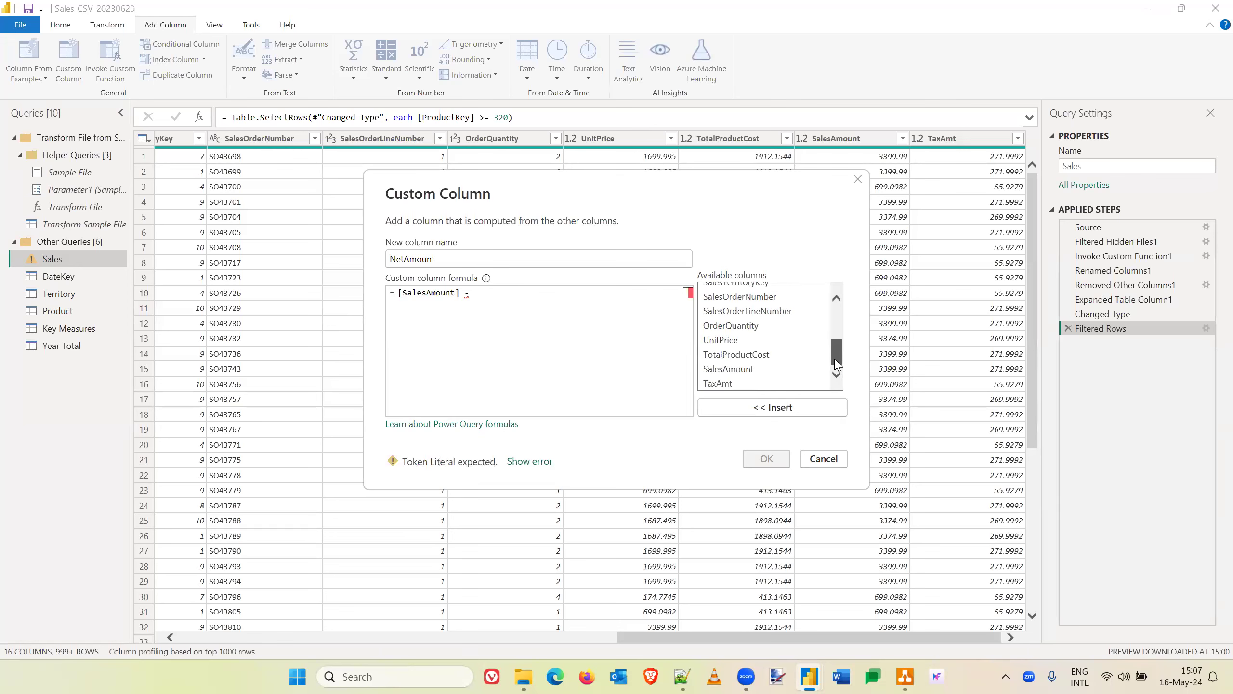
double_click(739, 384)
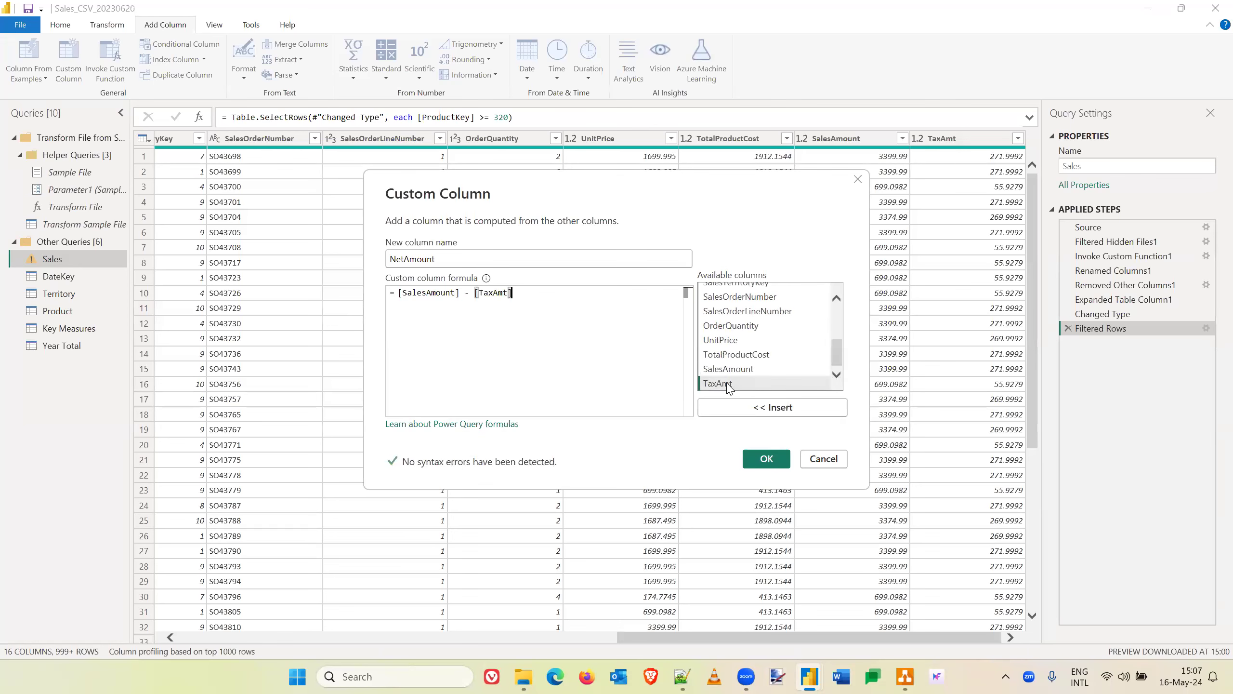
click(766, 459)
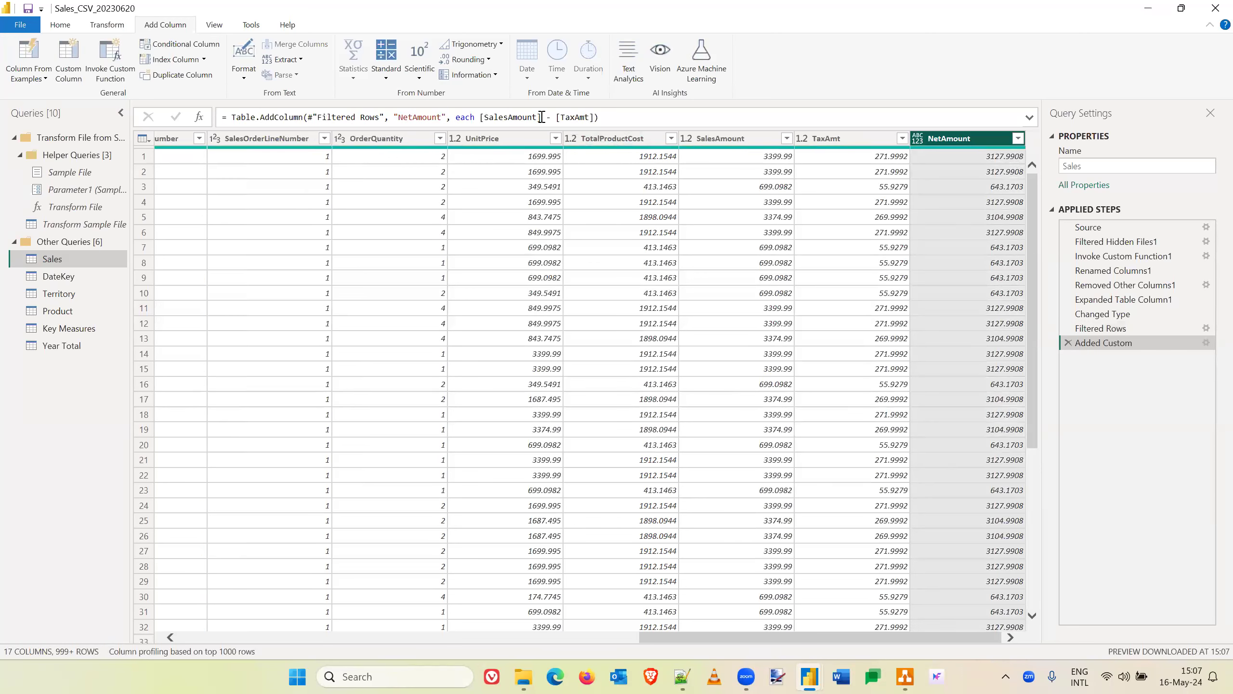
- Extend the NetAmount column's Table.AddColumn formula with the column type argument type number
click(594, 118)
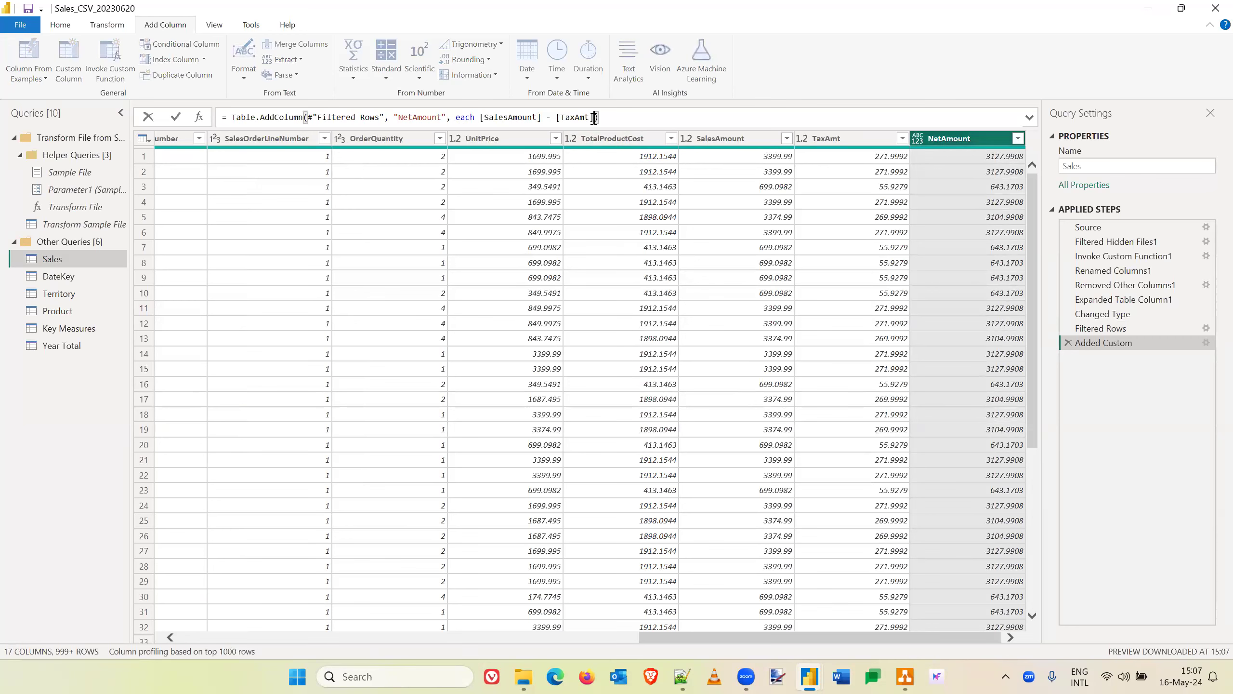
text(, )
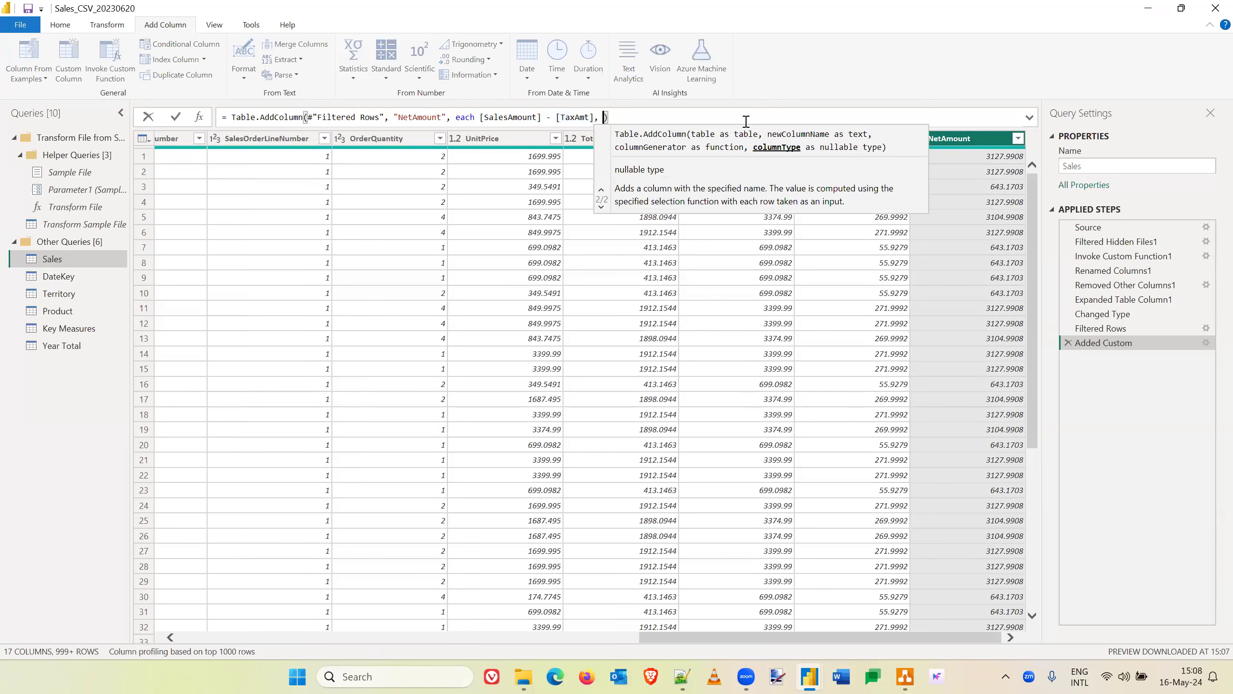
text(type number)
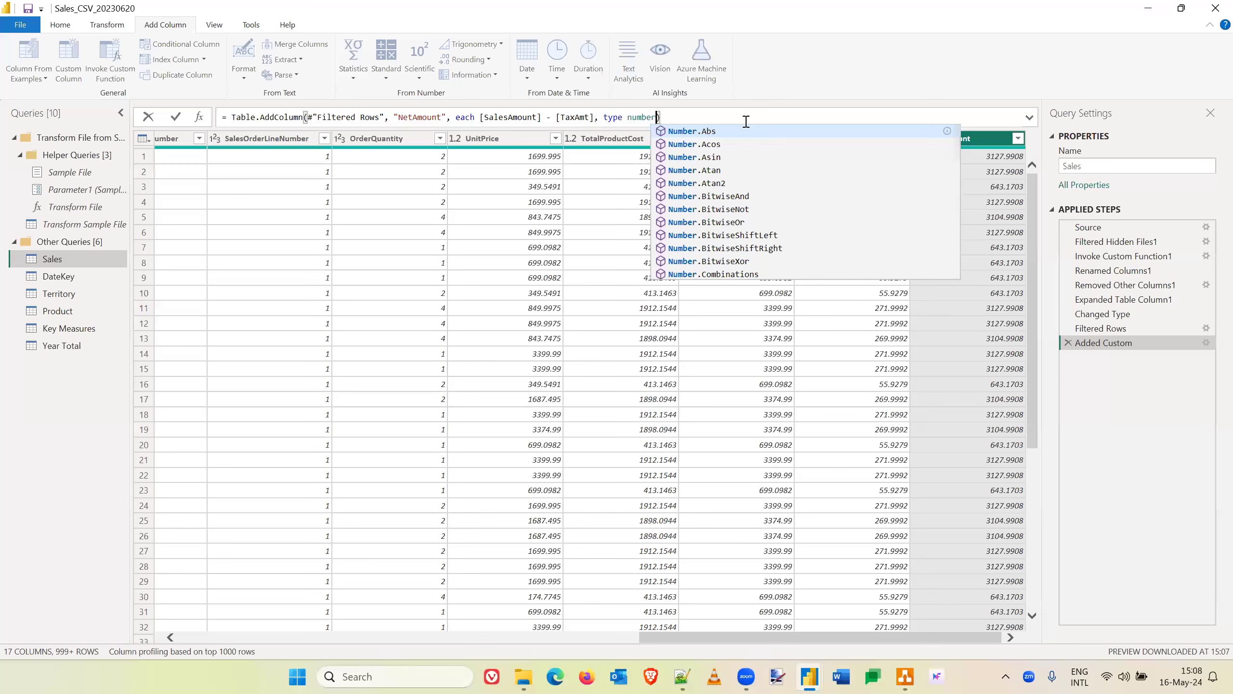
key(Tab)
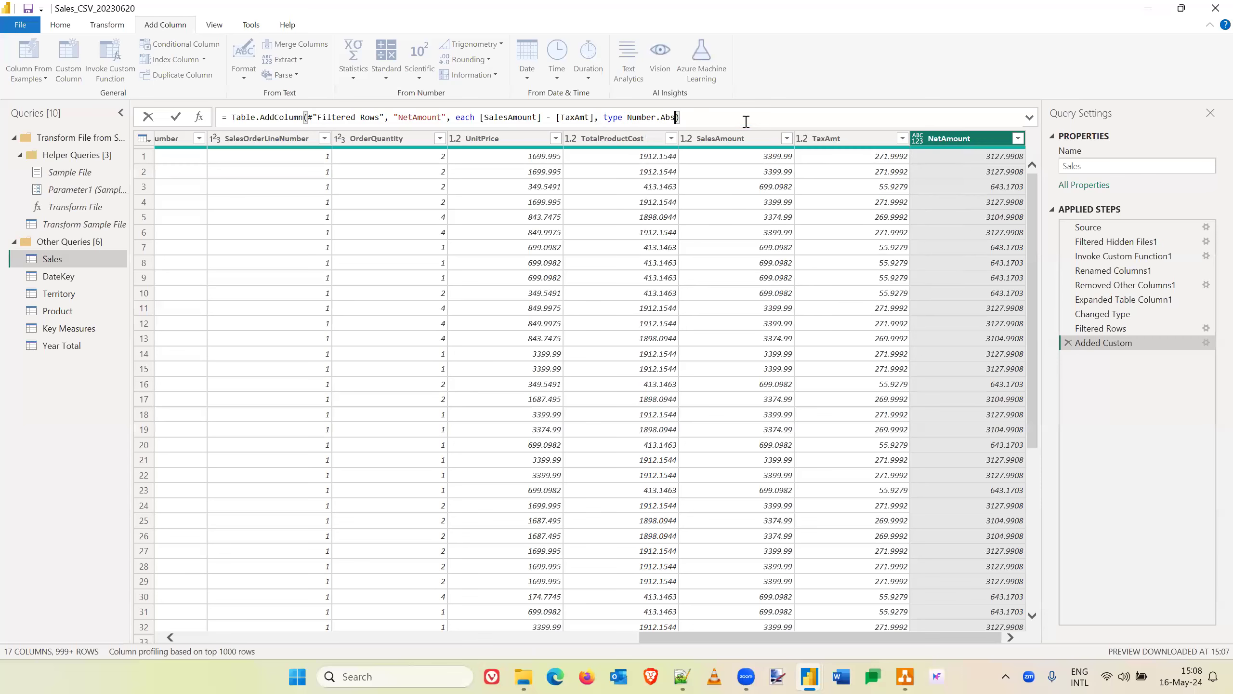
key(BackSpace)
key(BackSpace)
key(BackSpace)
key(BackSpace)
key(BackSpace)
key(BackSpace)
key(BackSpace)
key(BackSpace)
key(BackSpace)
key(BackSpace)
text(m)
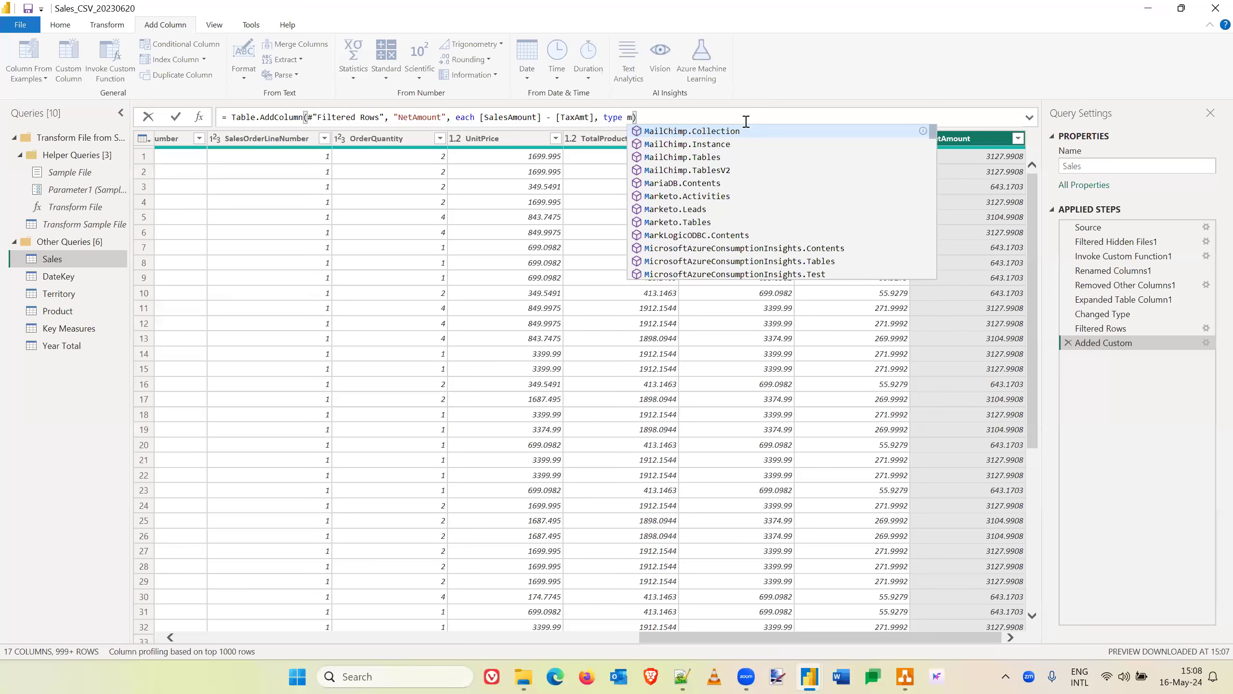
key(BackSpace)
text(number)
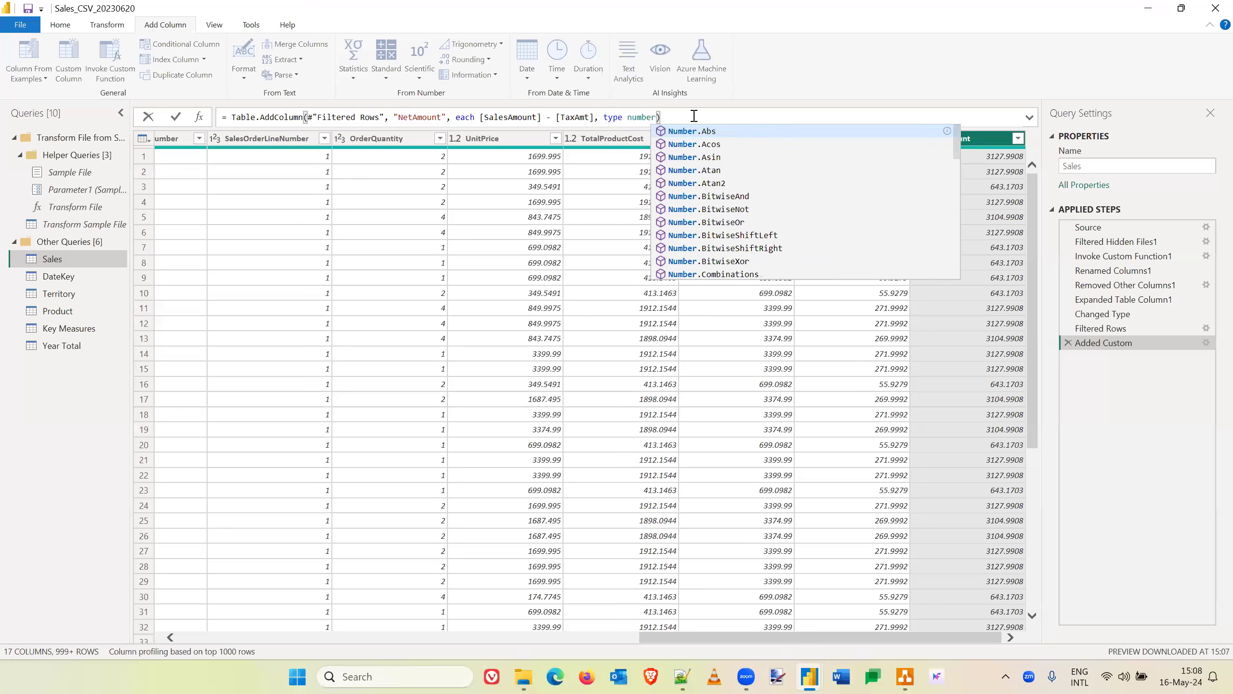
key(Return)
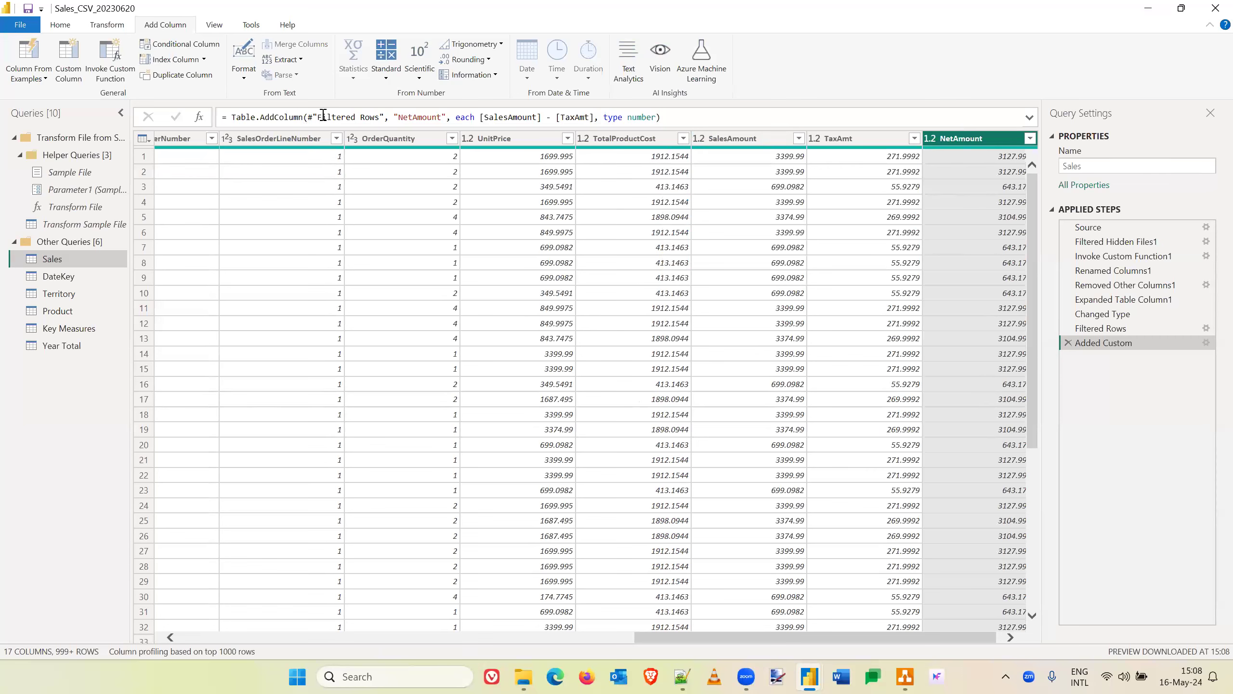
- Close and apply the query changes, and add the Sales table's NetAmount field to the report page as a card
click(61, 25)
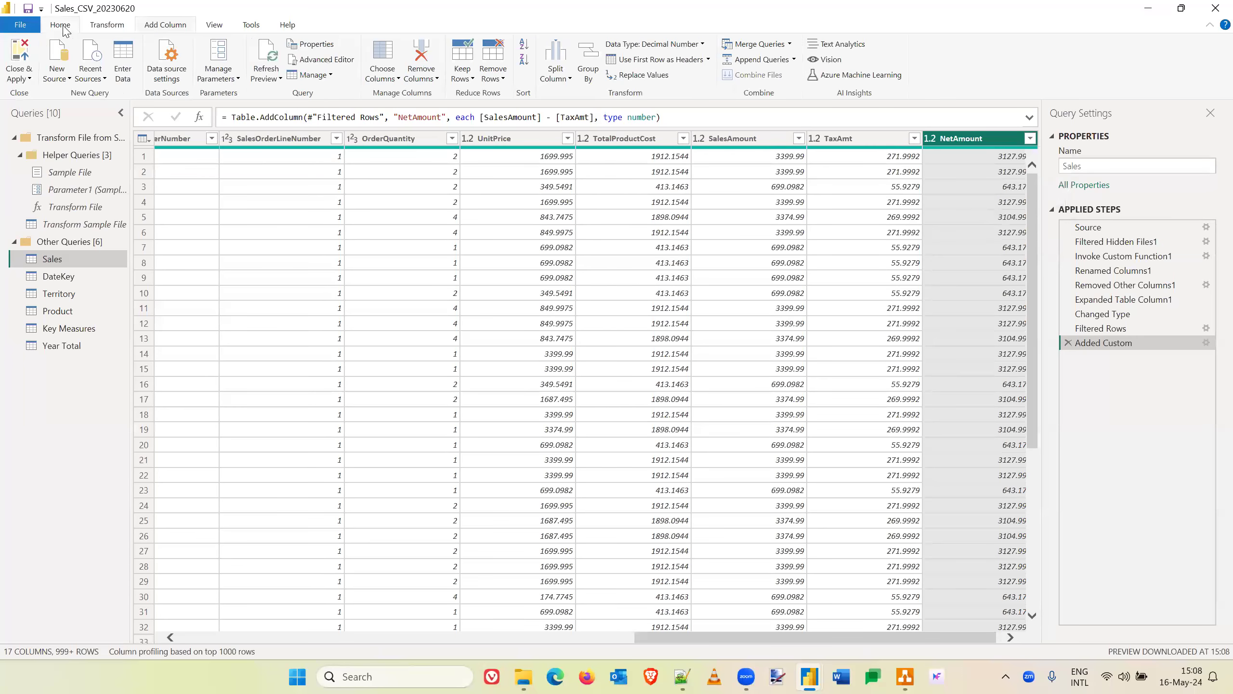
click(22, 56)
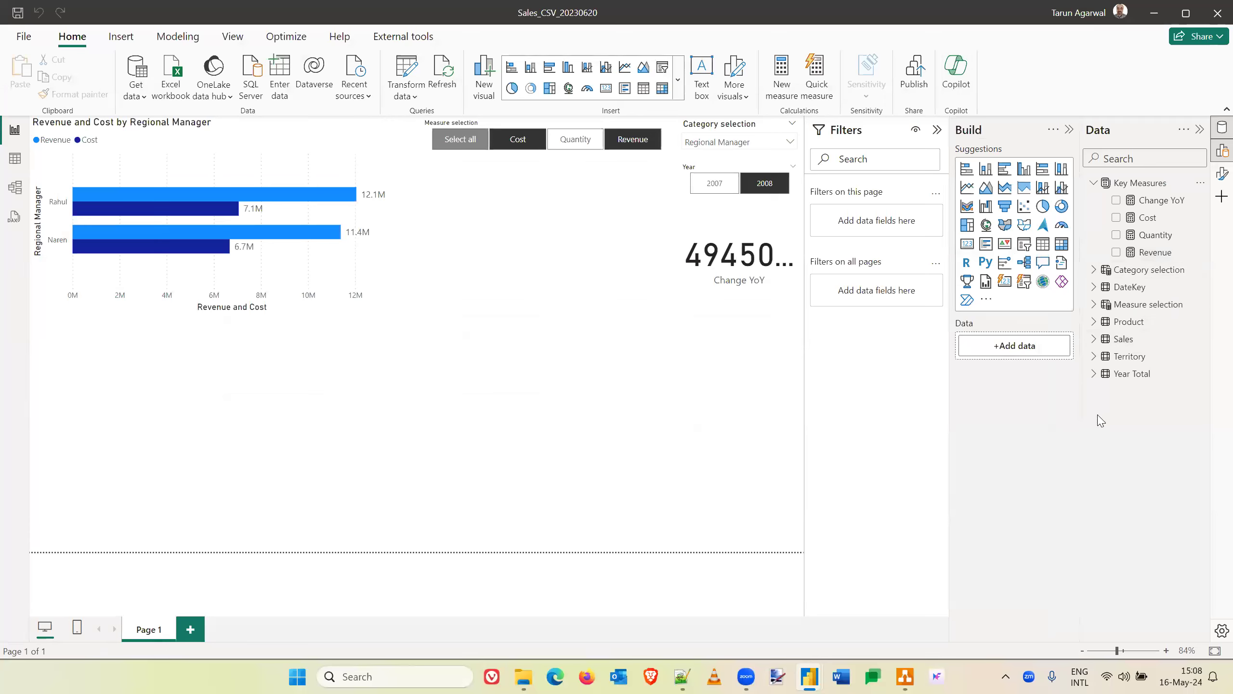
click(1094, 338)
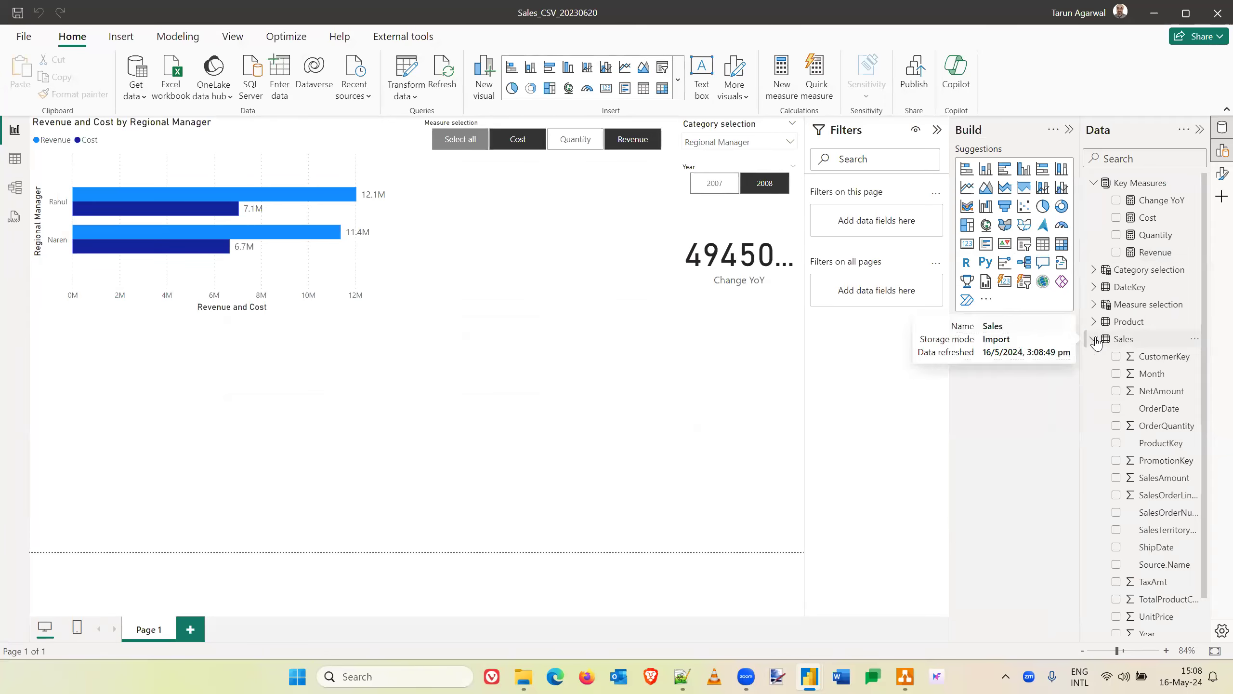
scroll(1159, 441, down, 1)
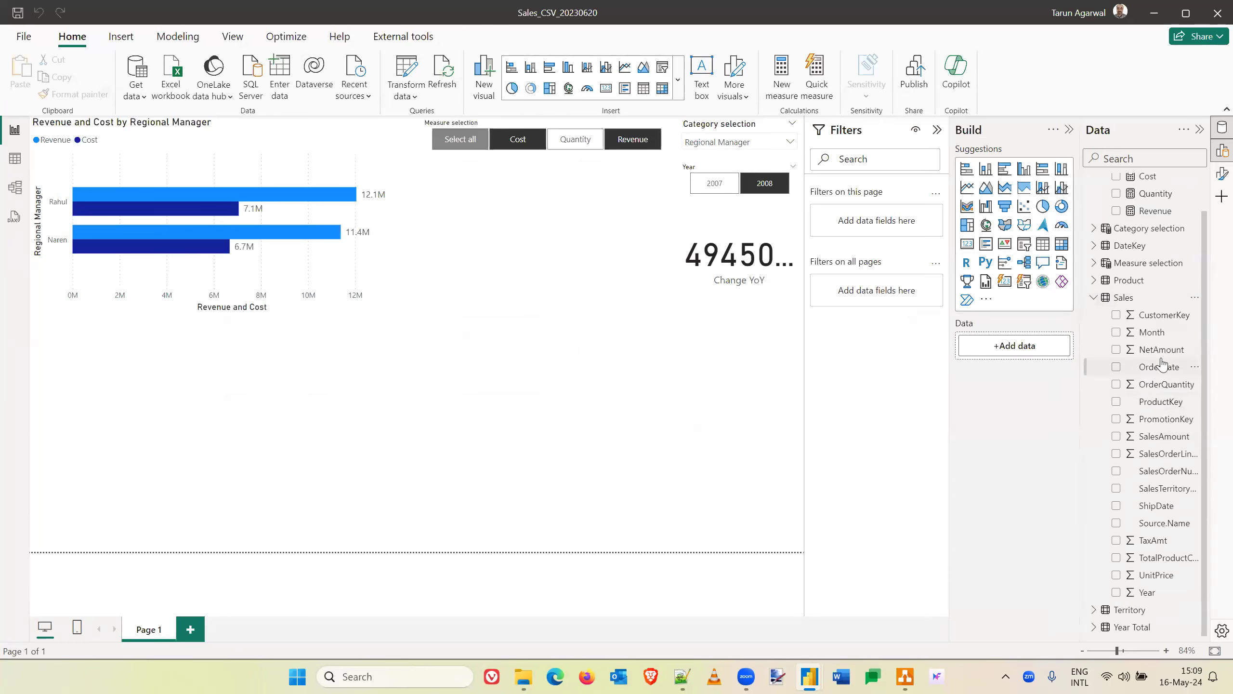
drag(1162, 350, 551, 400)
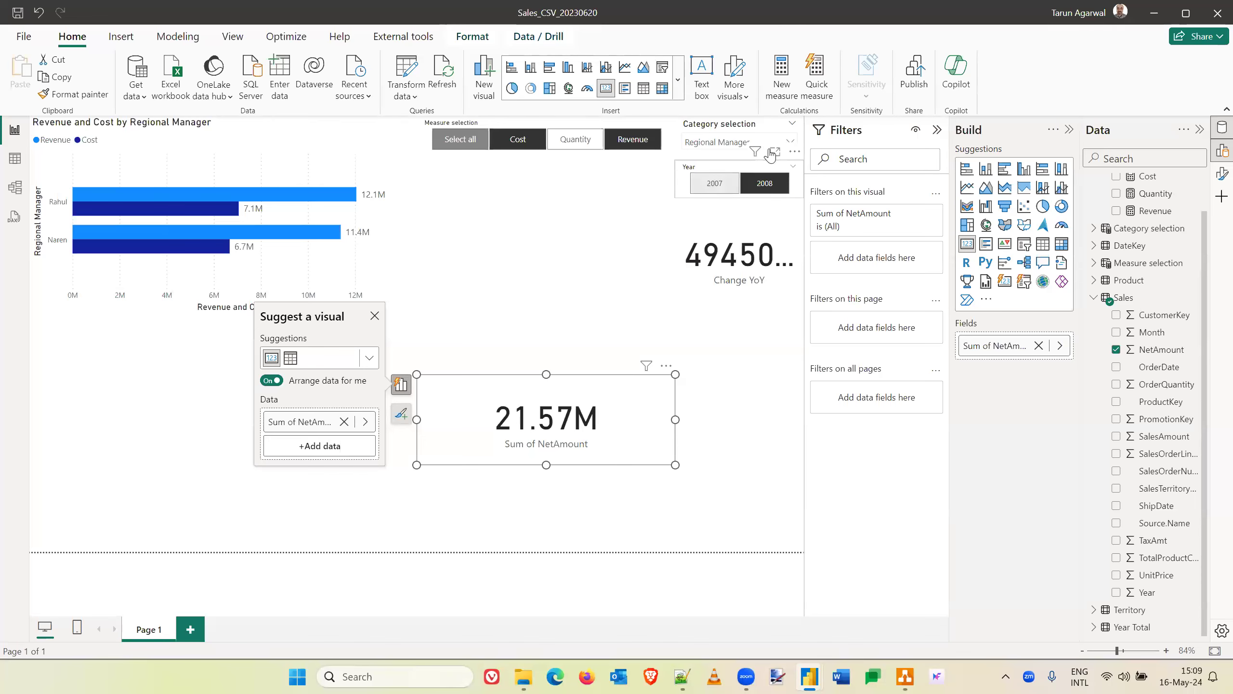
- Switch the category selection slicer to Manager
click(790, 141)
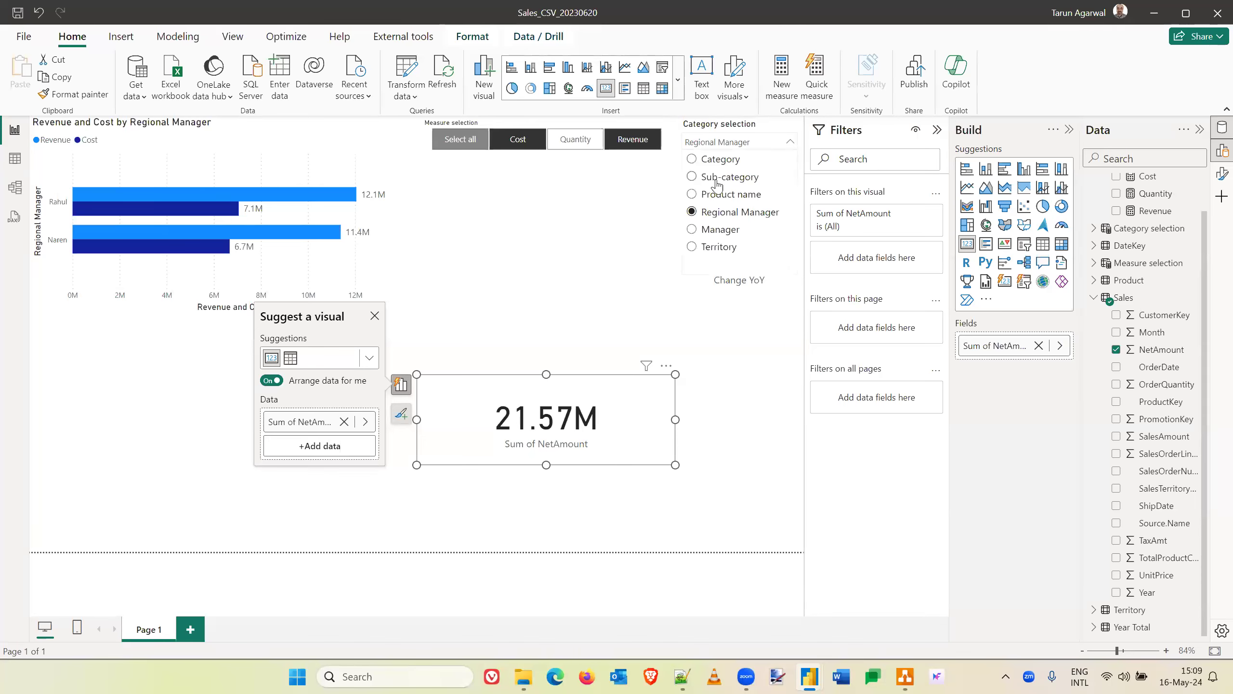
click(693, 231)
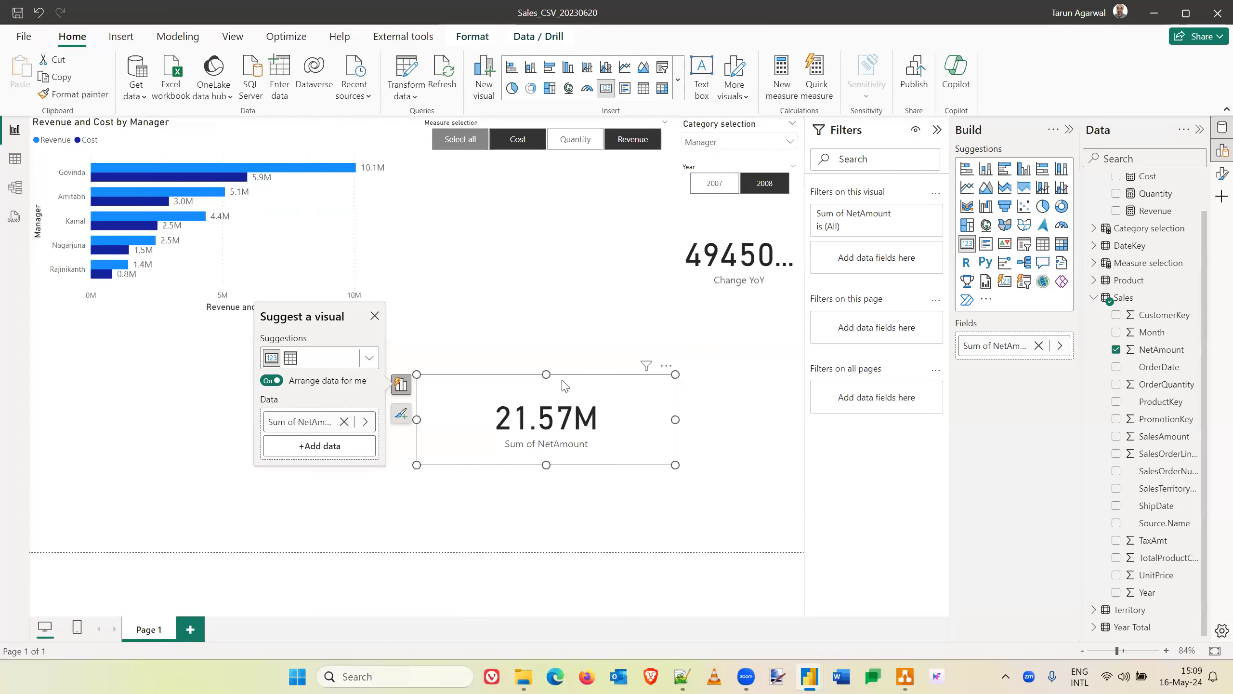
- Make the Revenue and Cost bar chart taller and move the NetAmount card up beside it, below the measure selection slicer
click(226, 313)
drag(215, 314, 215, 447)
drag(624, 425, 619, 213)
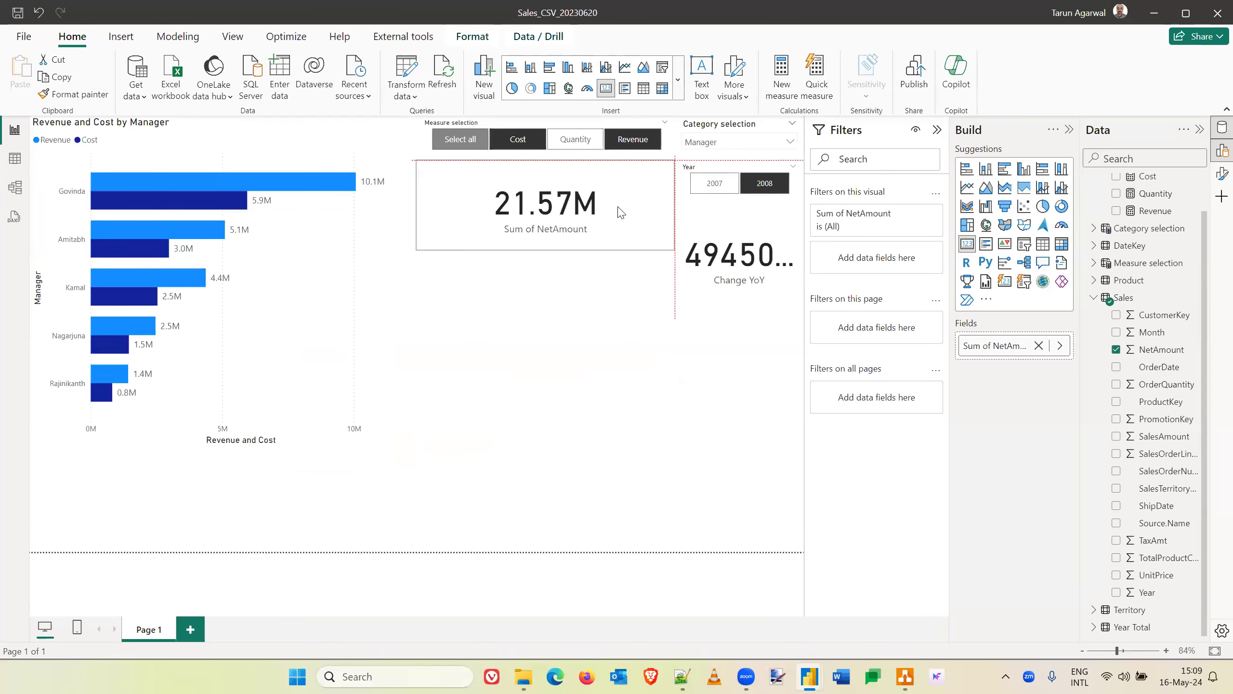
click(593, 393)
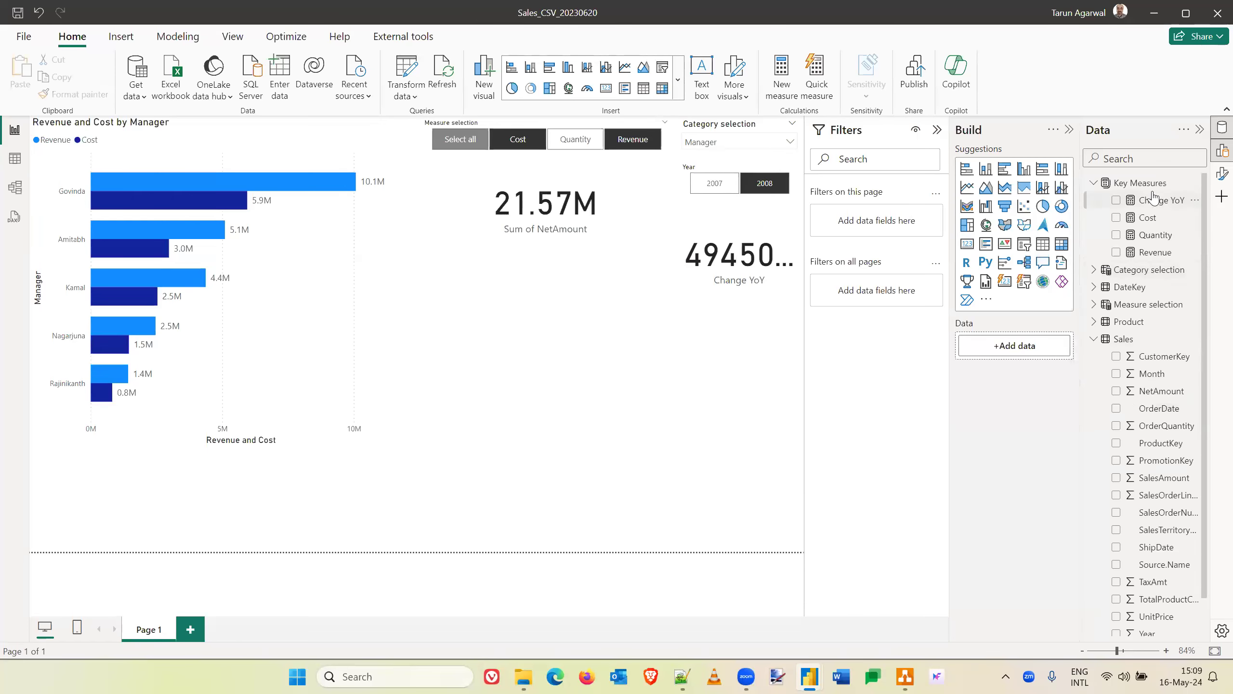
- Create a new measure in the Key Measures table and name it Net Amount
click(1148, 188)
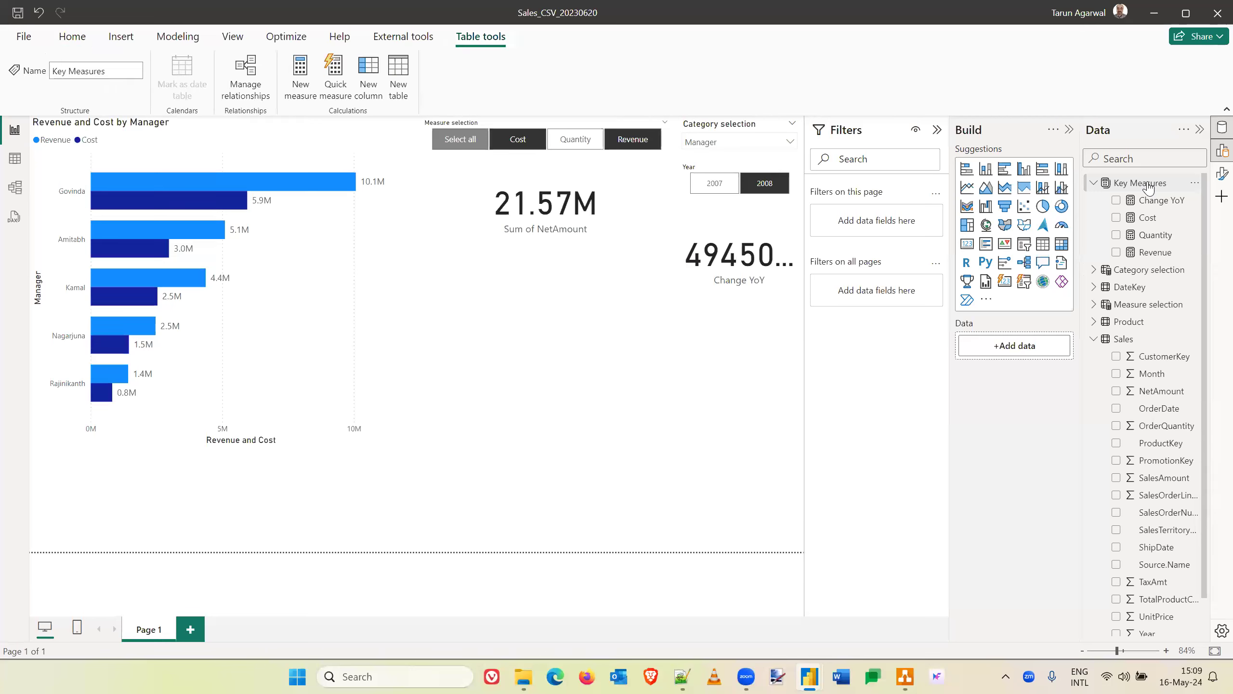
click(304, 87)
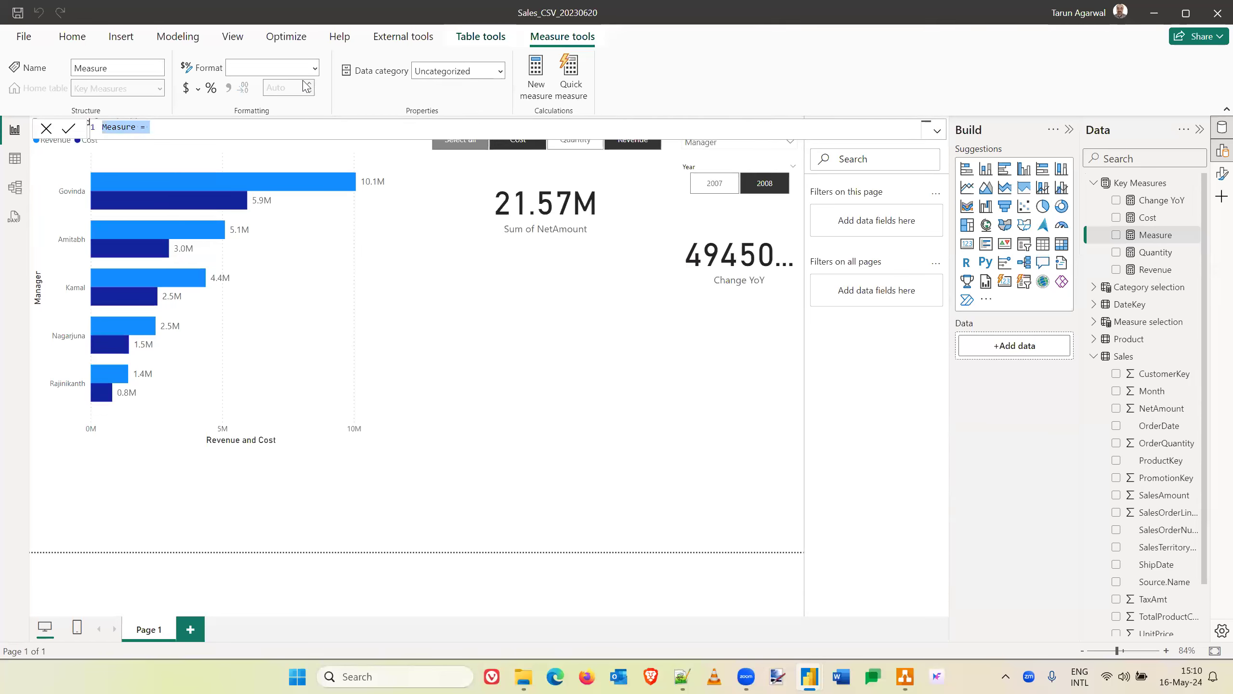
key(Home)
key(ctrl+shift+Right)
text(Net Amour)
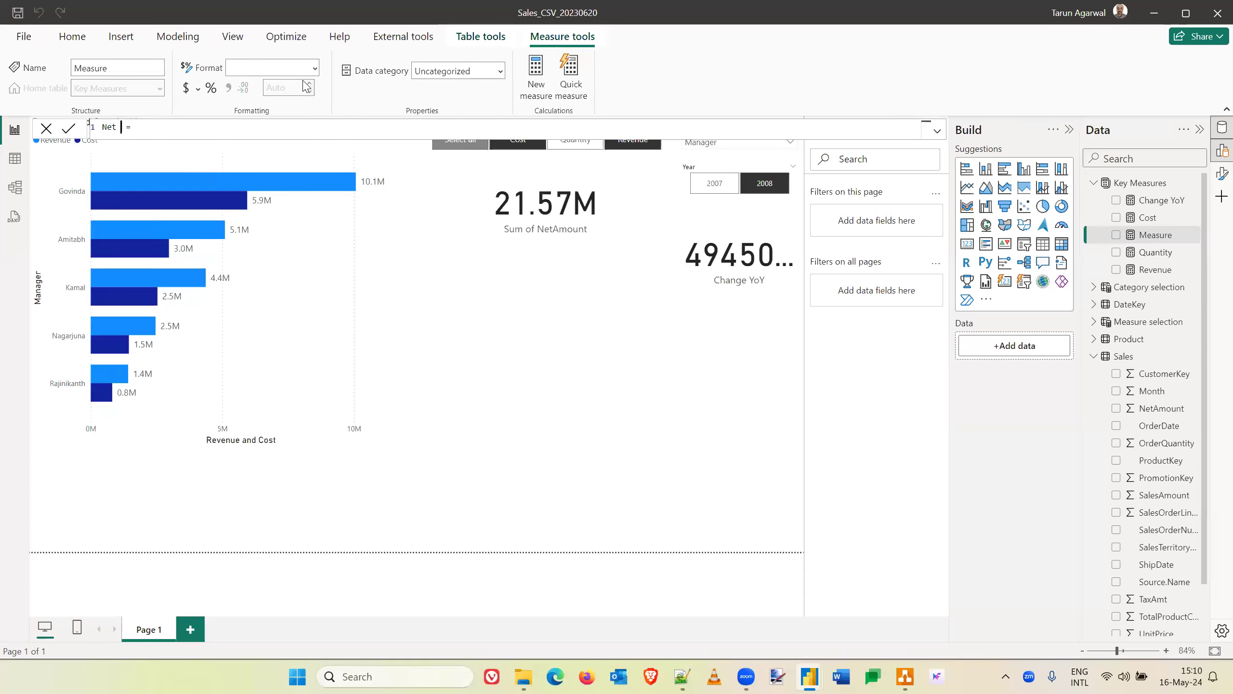
text(t)
key(End)
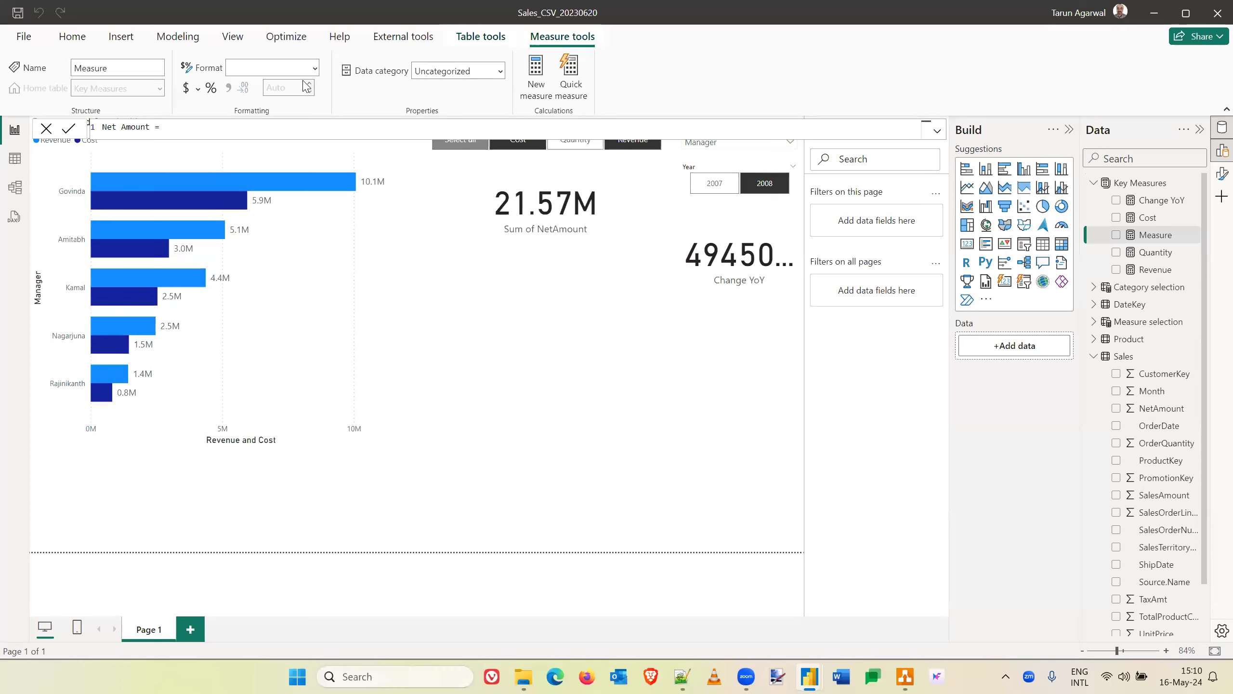
- Try [SalesAmount] - [TaxAmt] as the Net Amount measure's expression and clear it again
text(sales)
key(BackSpace)
key(BackSpace)
key(BackSpace)
key(BackSpace)
key(BackSpace)
text([SalesAmount] -)
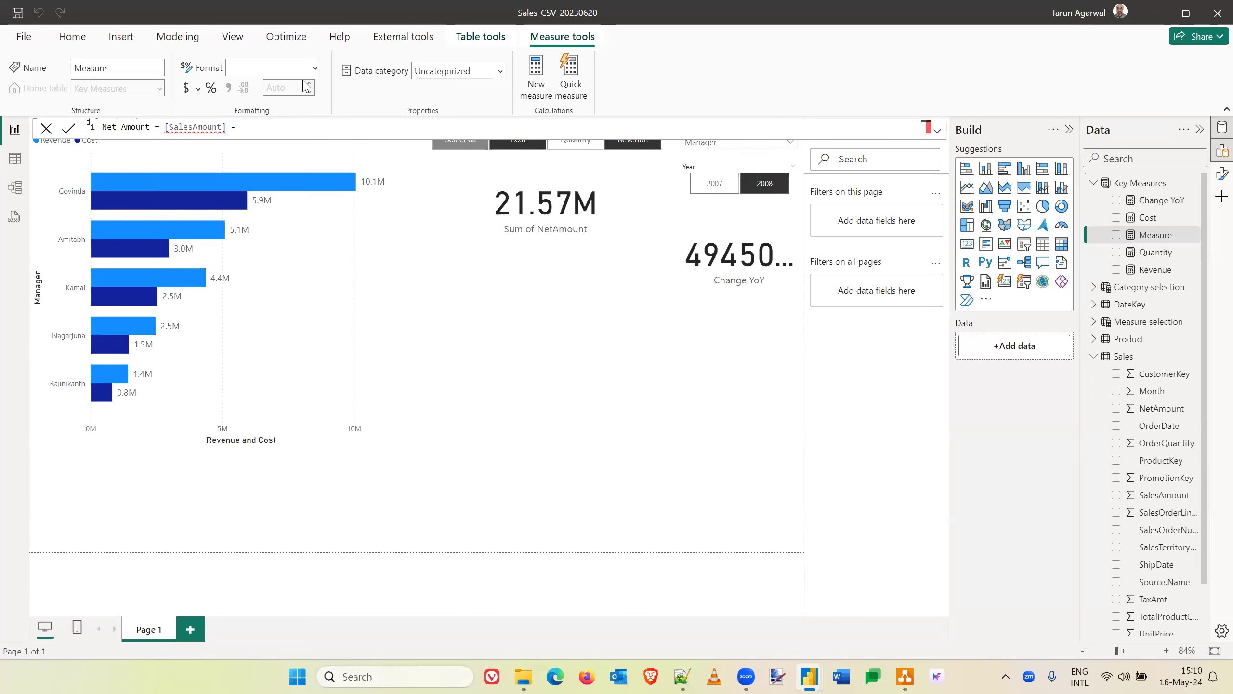
text( [TaxAmt])
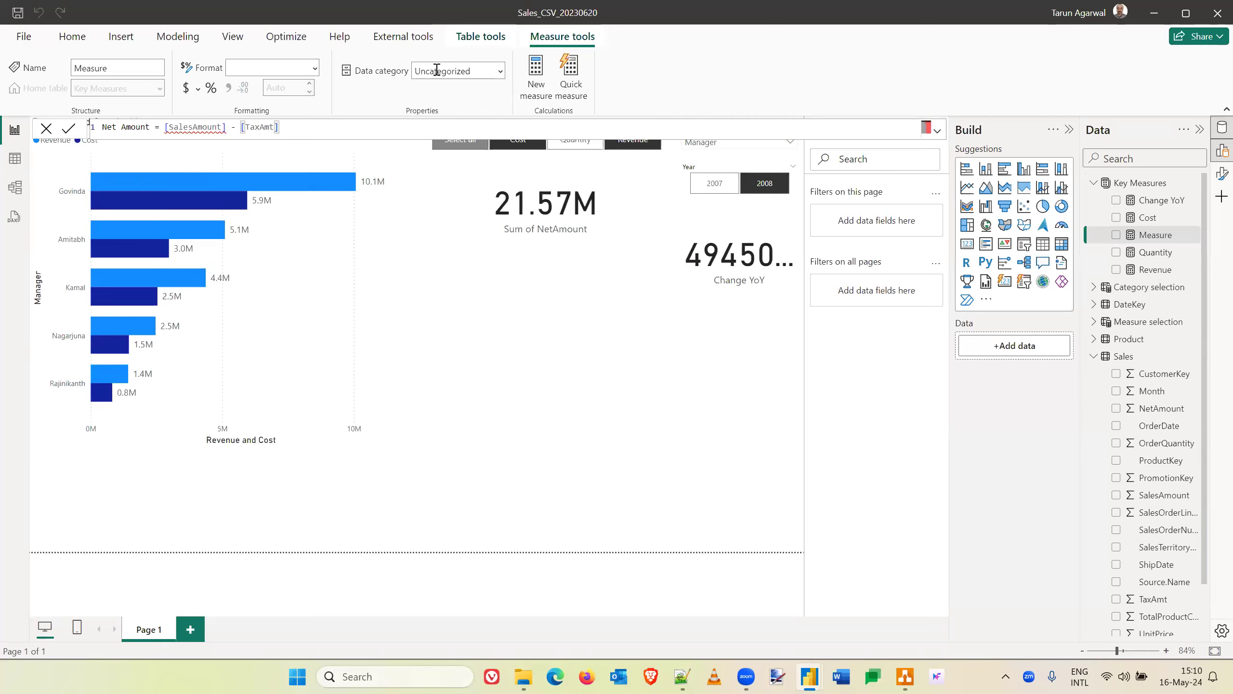
mouse_move(173, 129)
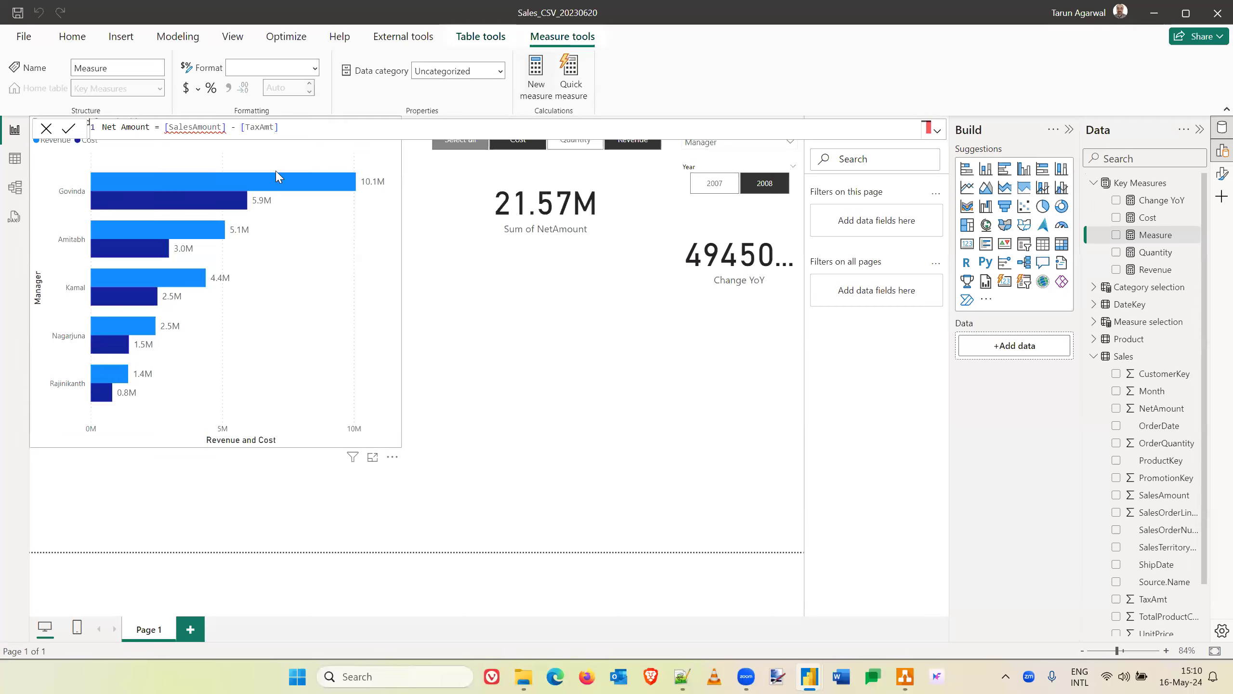
drag(288, 127, 165, 127)
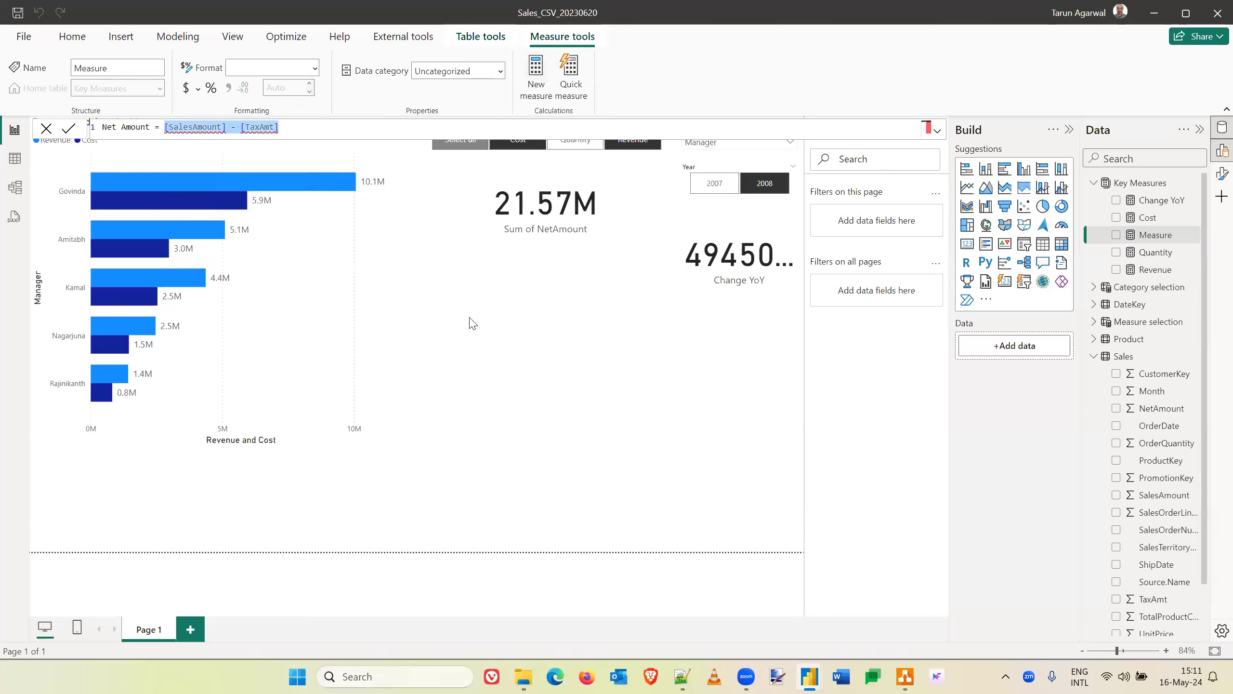
key(BackSpace)
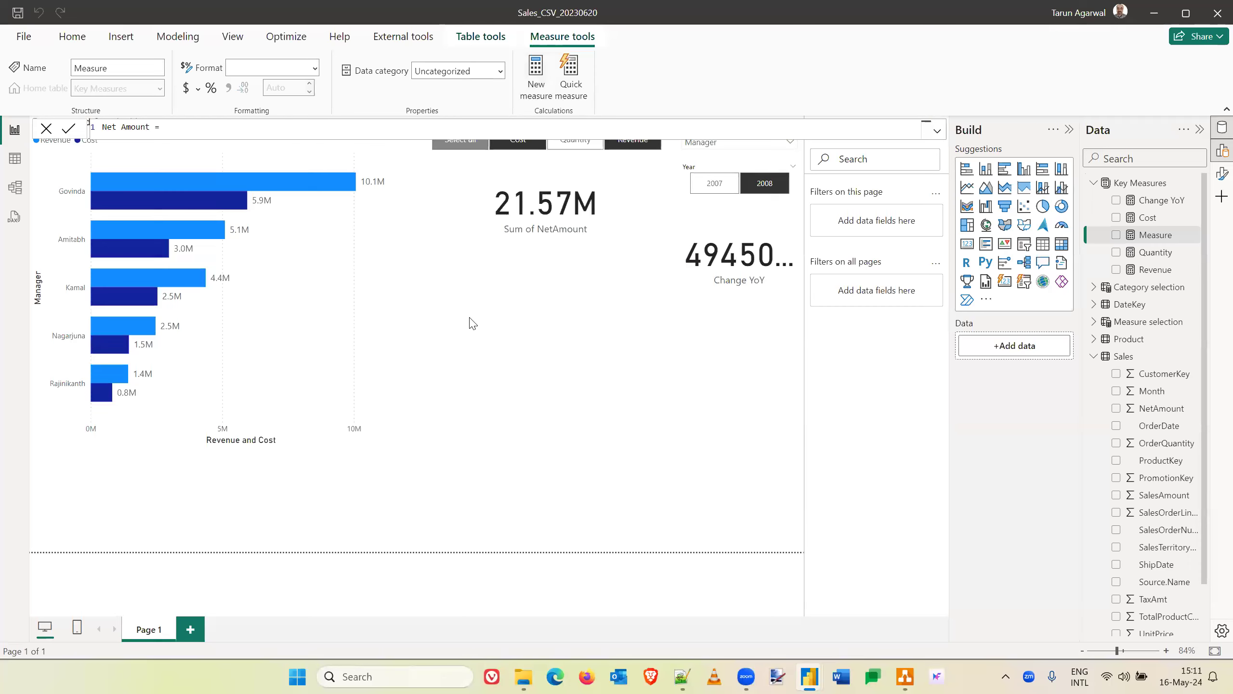
text(Sal)
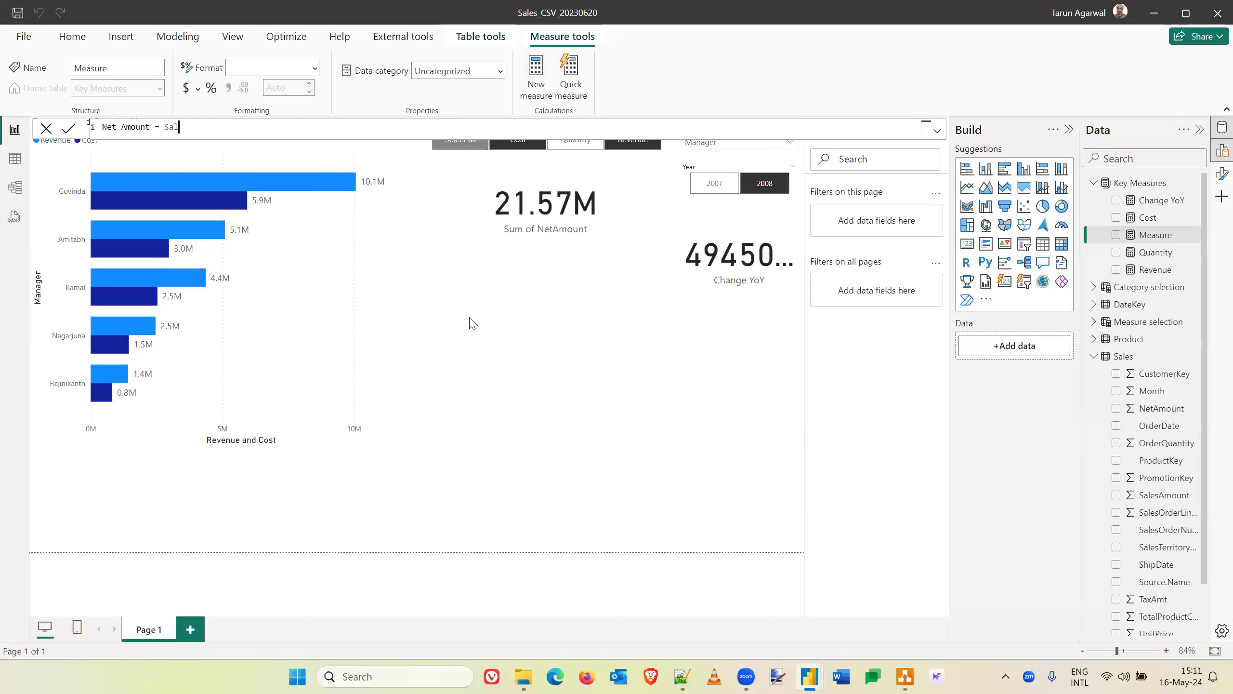
text(es[)
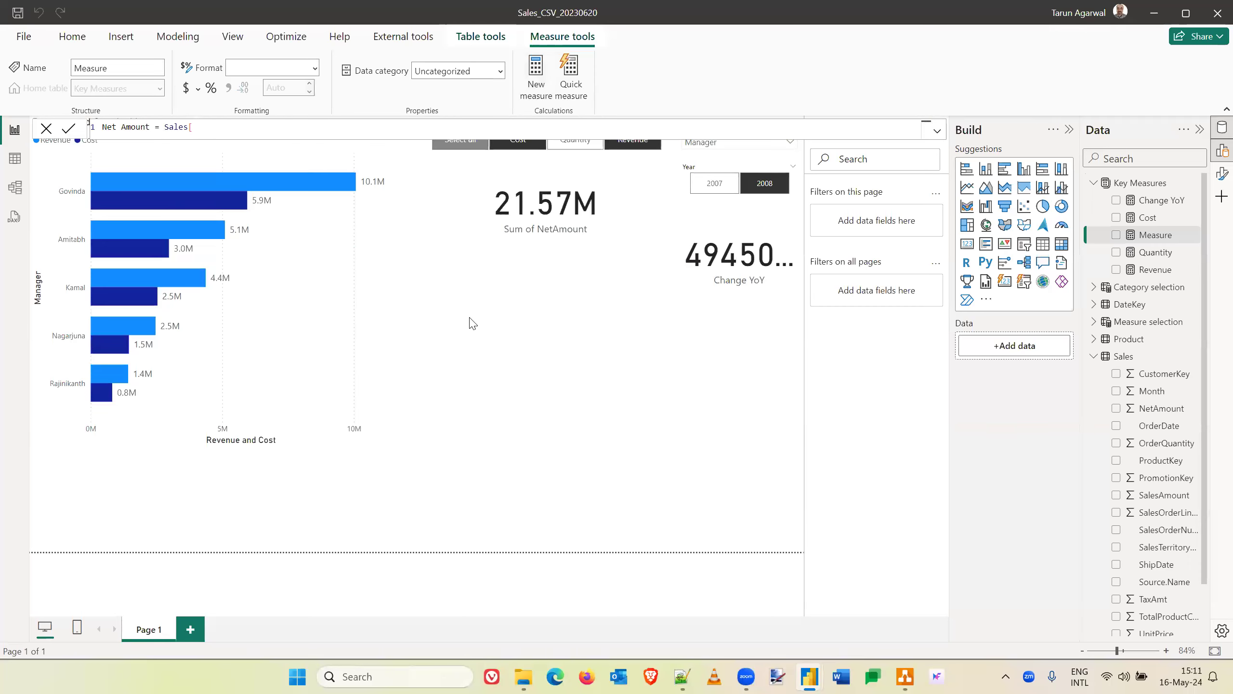
key(BackSpace)
key(BackSpace)
key(BackSpace)
key(BackSpace)
key(BackSpace)
key(BackSpace)
- Enter SUM(Sales[SalesAmount]) as the first term of the Net Amount measure
text(S)
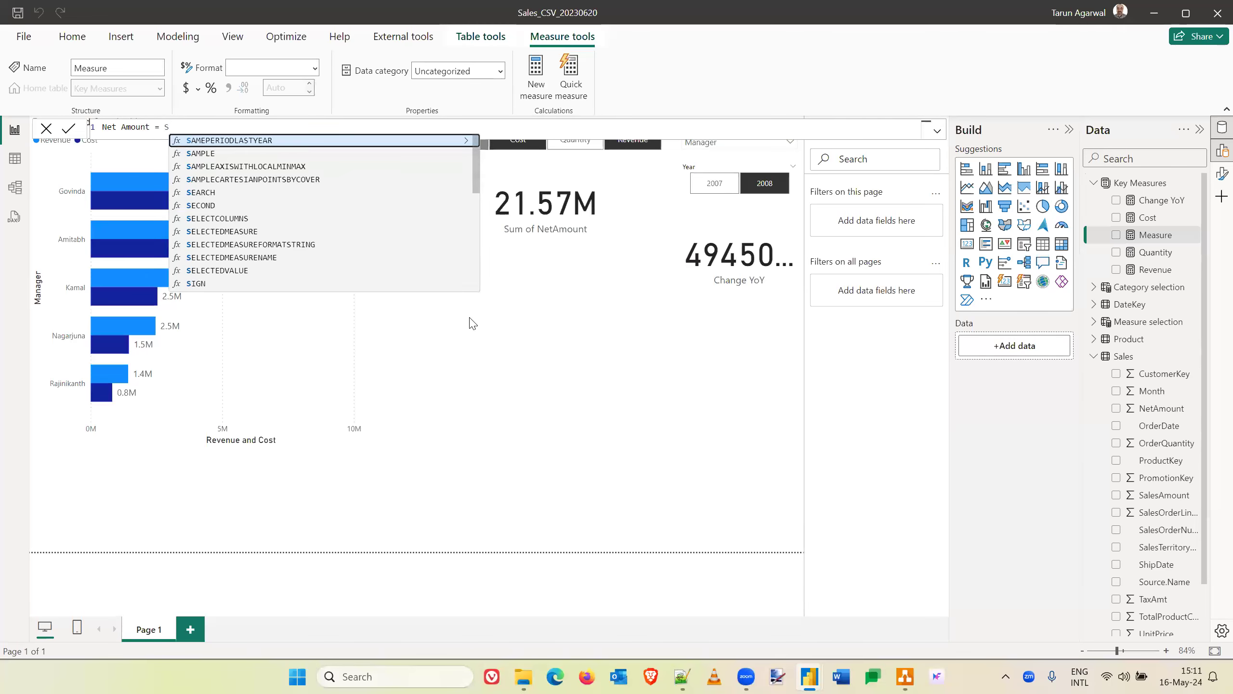
text(um(s)
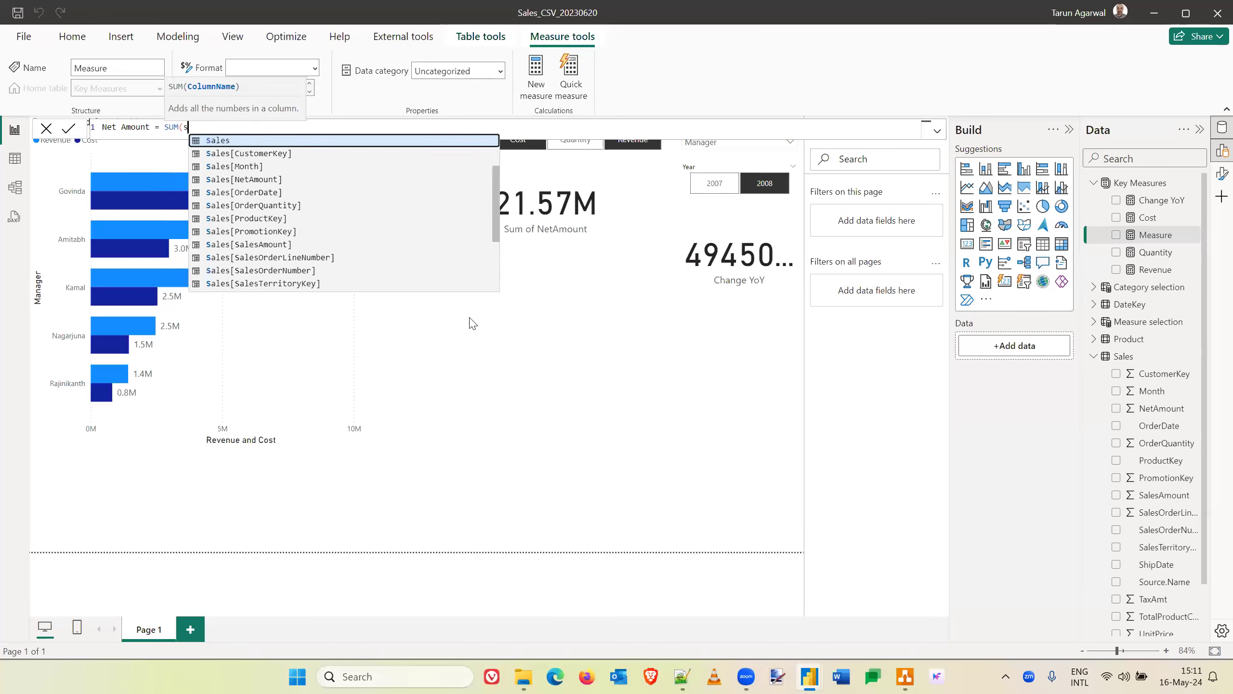
text(ales)
key(Down)
key(Down)
key(Down)
key(Down)
key(Down)
key(Down)
key(Down)
key(Down)
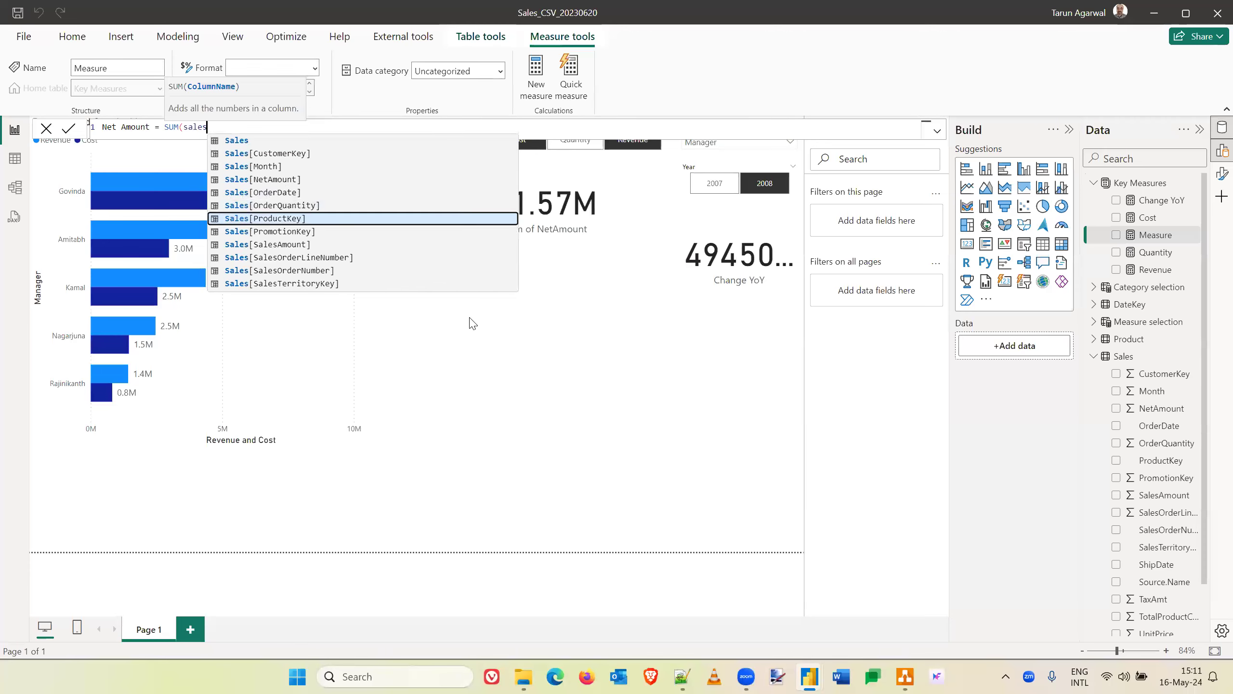
key(Tab)
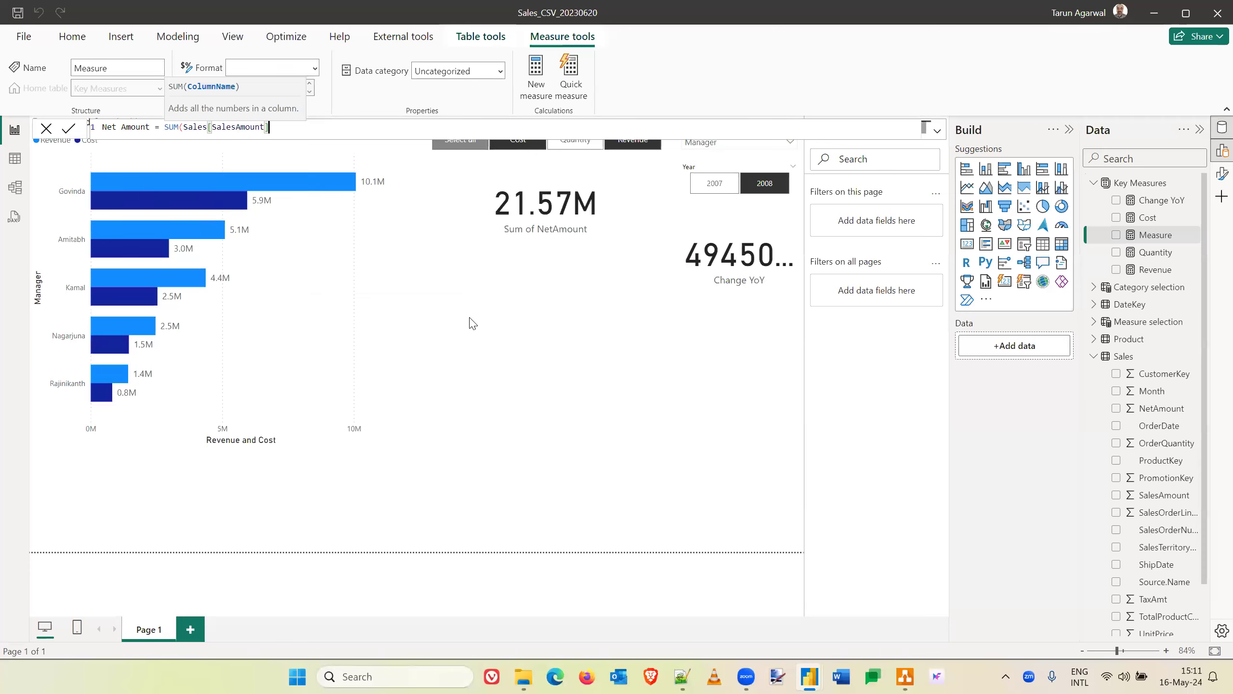
text())
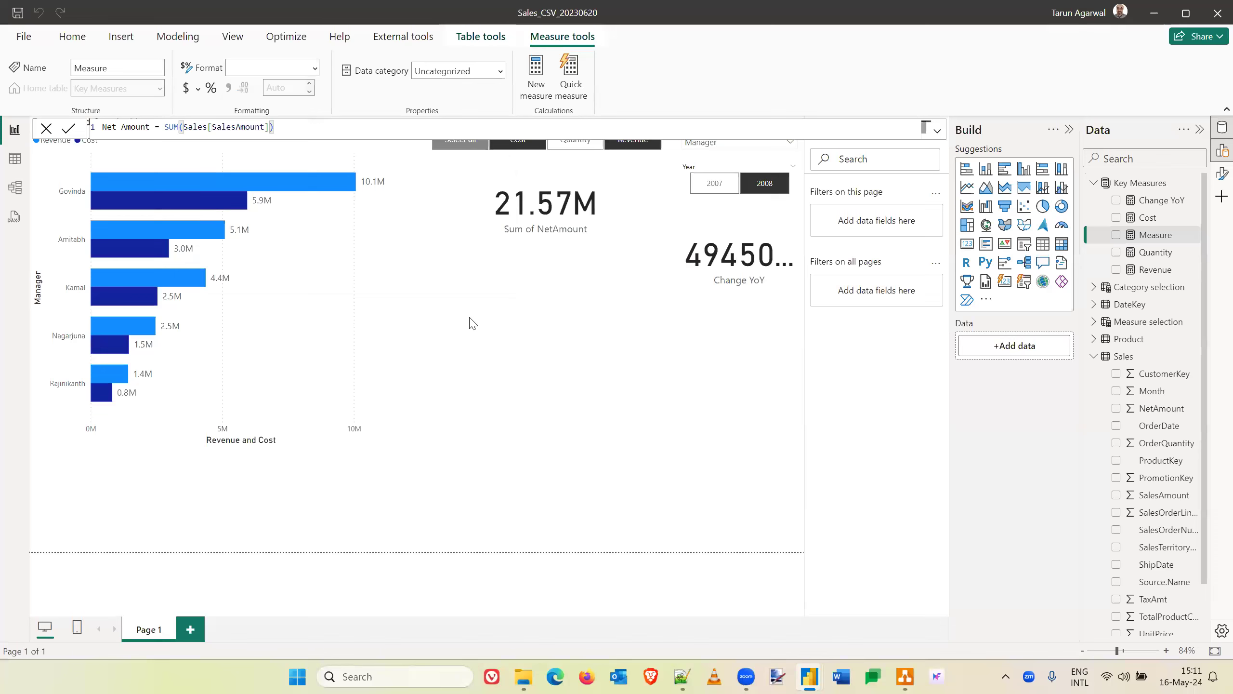
text( - sum)
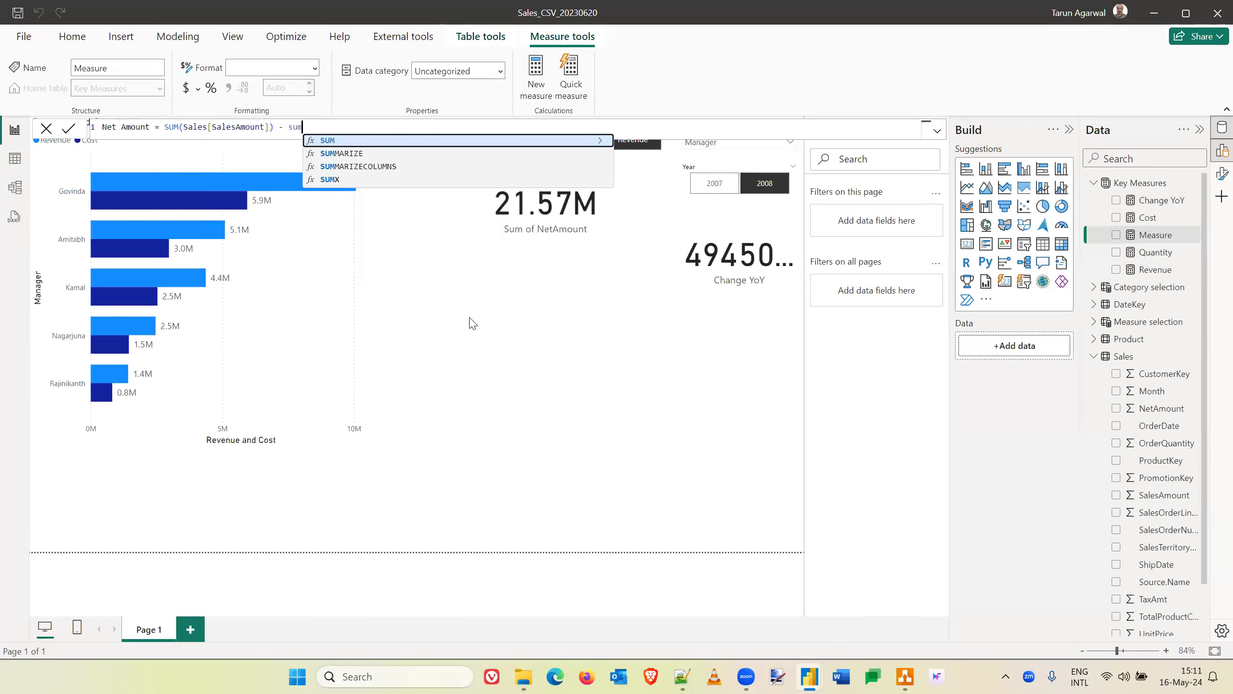
- Complete the Net Amount measure by subtracting SUM(Sales[TaxAmt]) from the sales sum, and commit the formula
key(Tab)
text(sales)
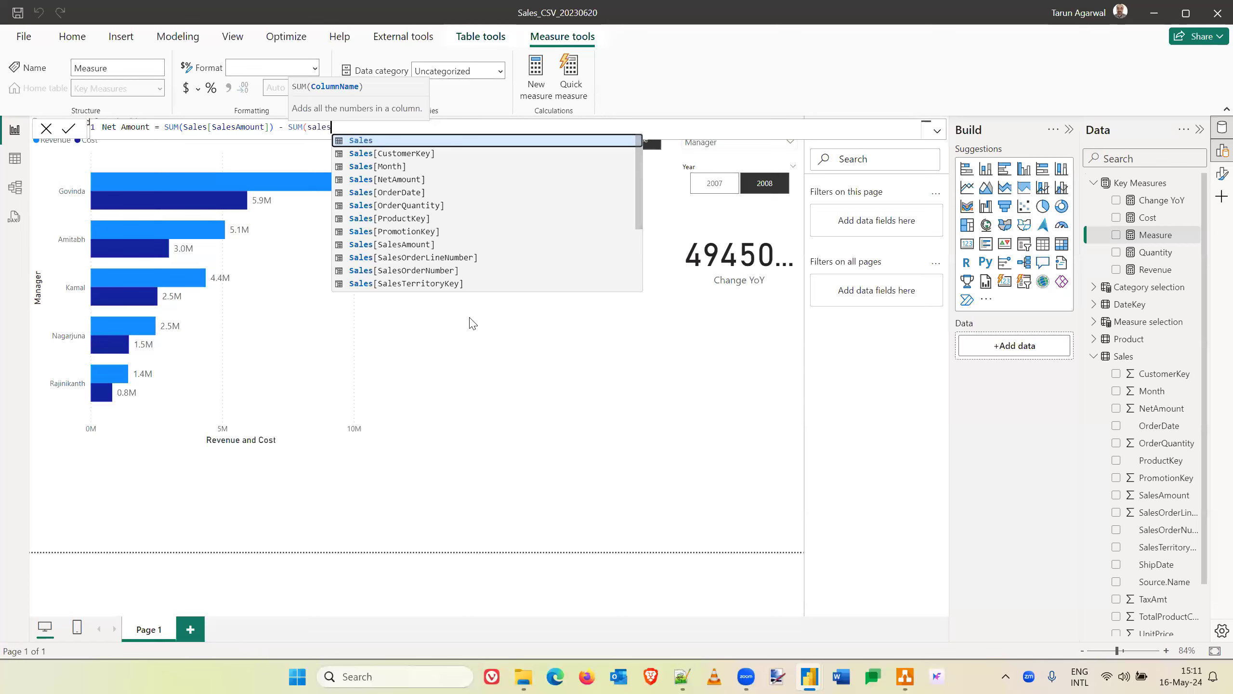
key(Down)
key(Down)
key(Down)
key(Down)
key(Down)
key(Down)
key(Down)
key(Down)
key(Down)
key(Down)
key(Down)
key(Down)
key(Down)
key(Down)
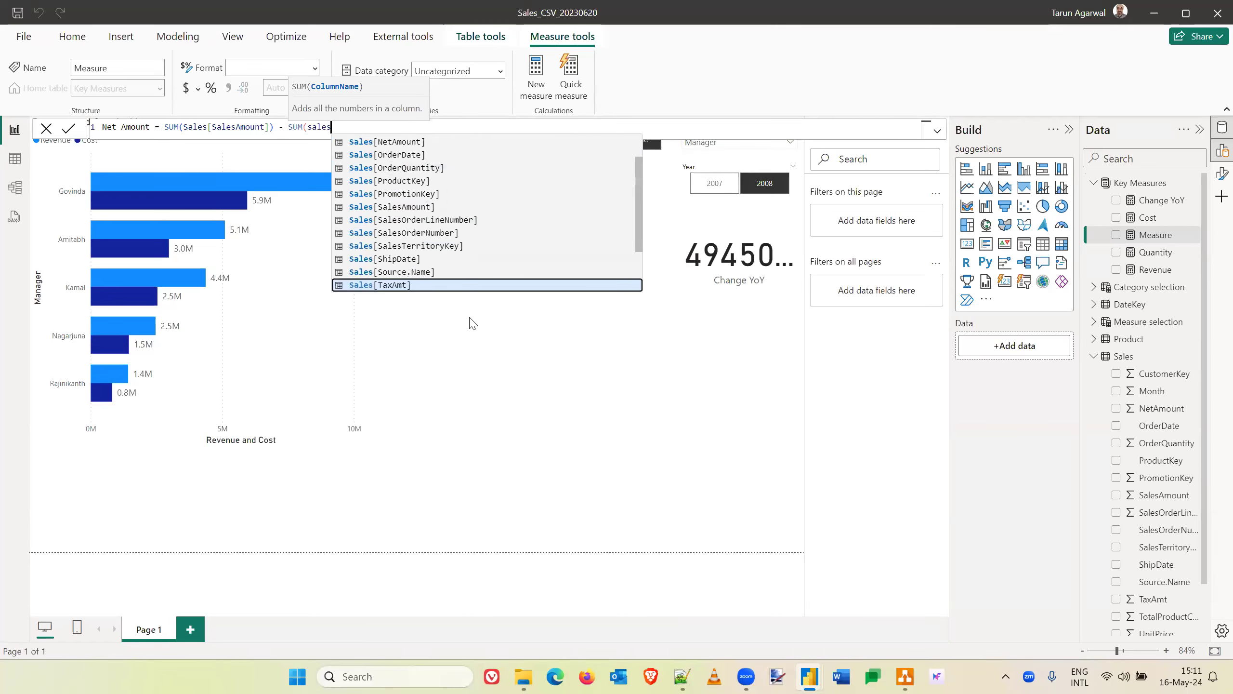
key(Tab)
text())
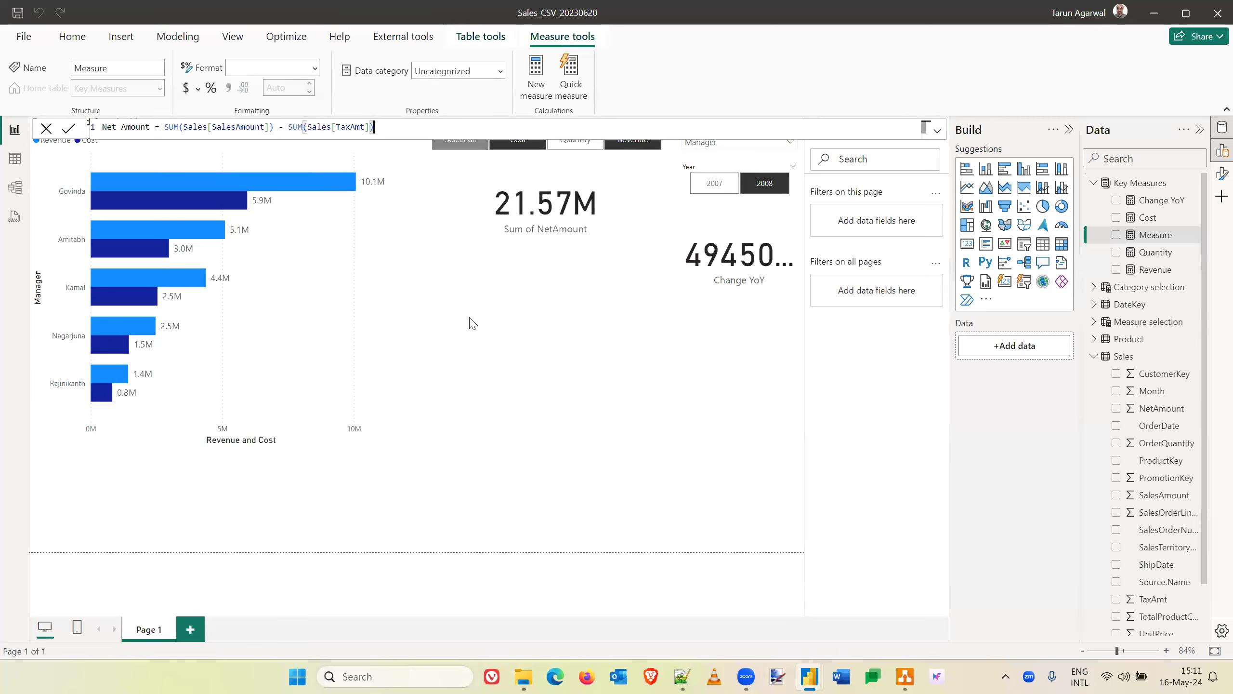
key(Return)
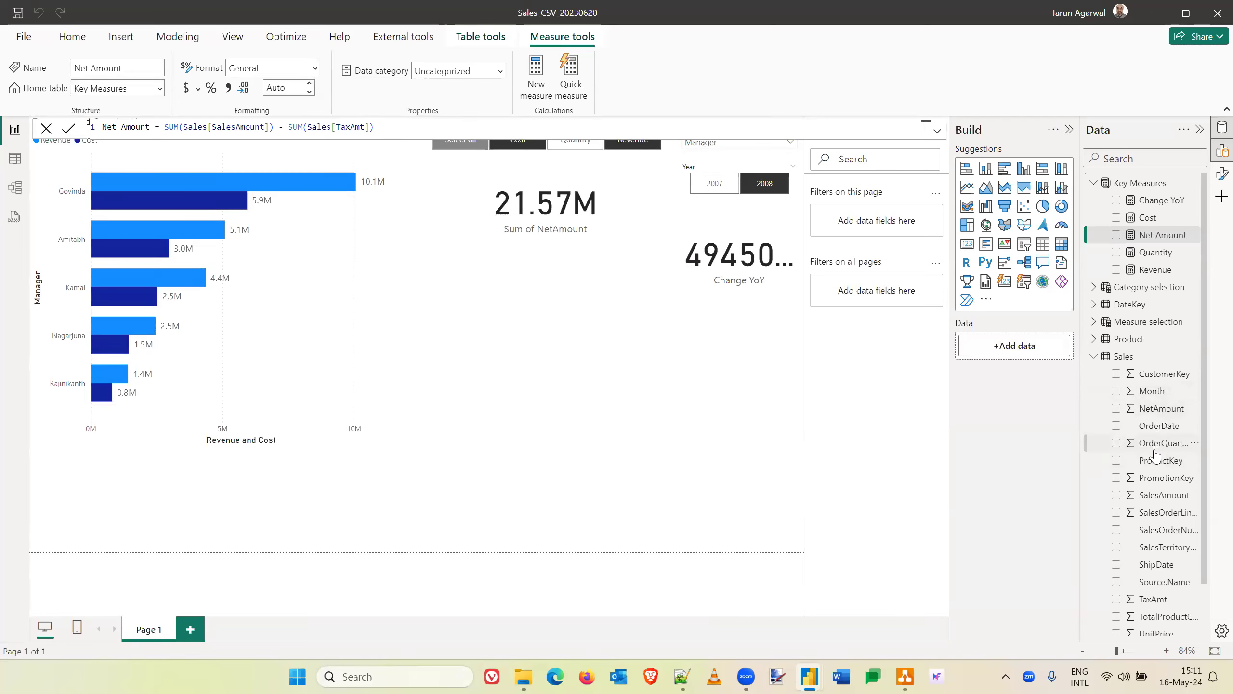
- Place the Net Amount measure in a new card below the Sum of NetAmount card and reduce the card's height
scroll(1158, 533, down, 1)
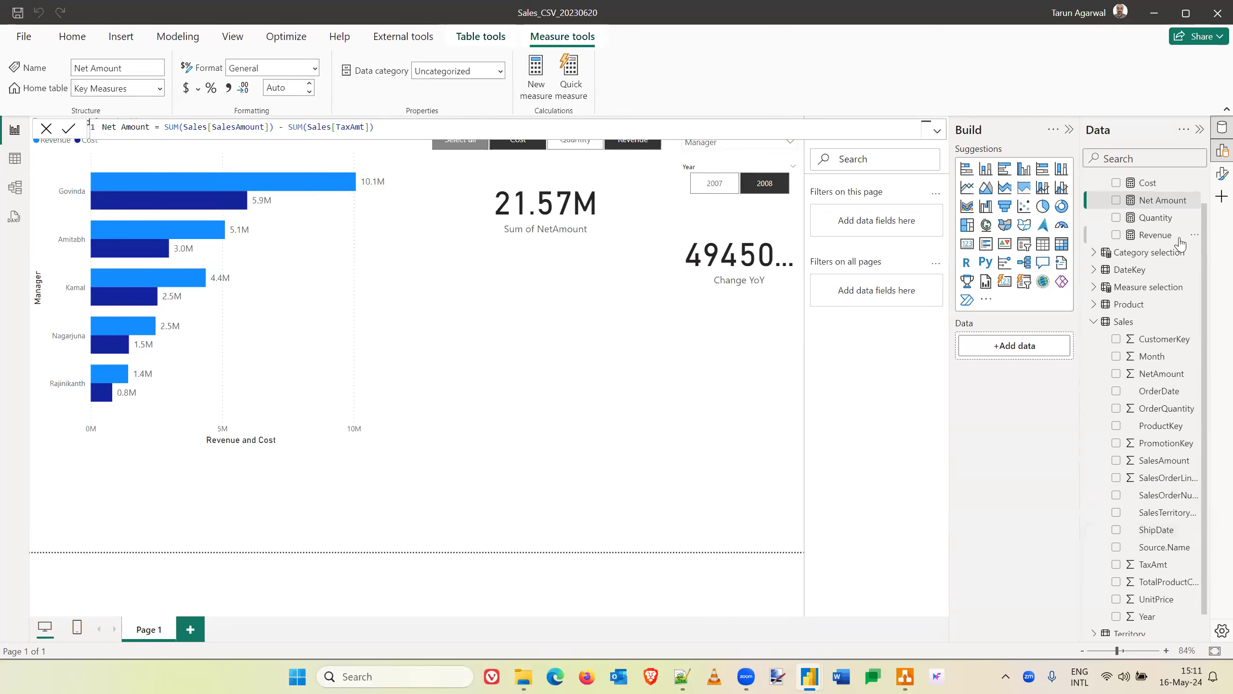
drag(1158, 204, 558, 354)
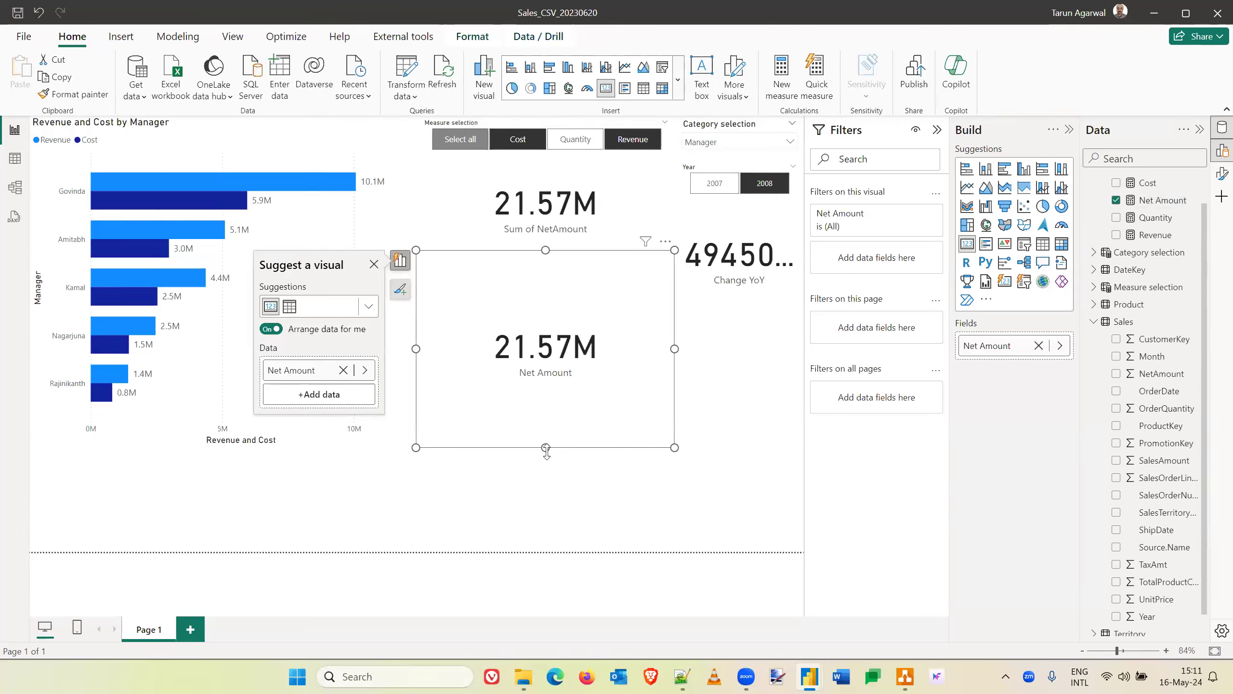
drag(545, 447, 546, 323)
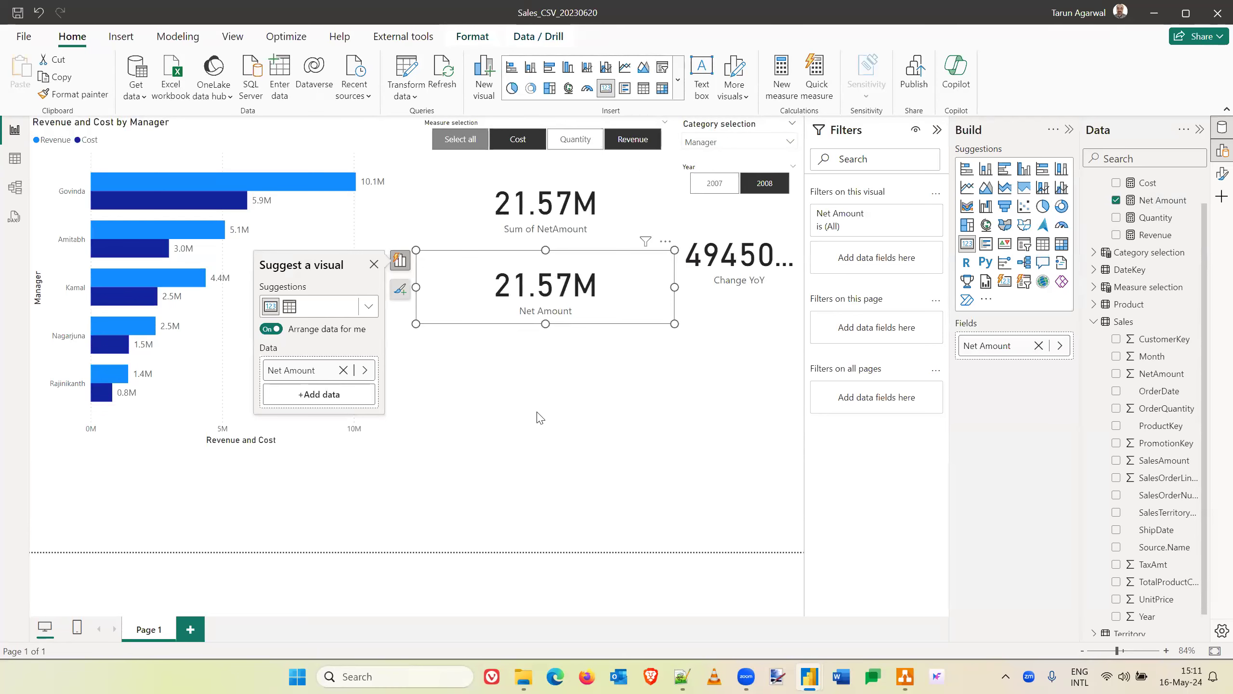
click(537, 427)
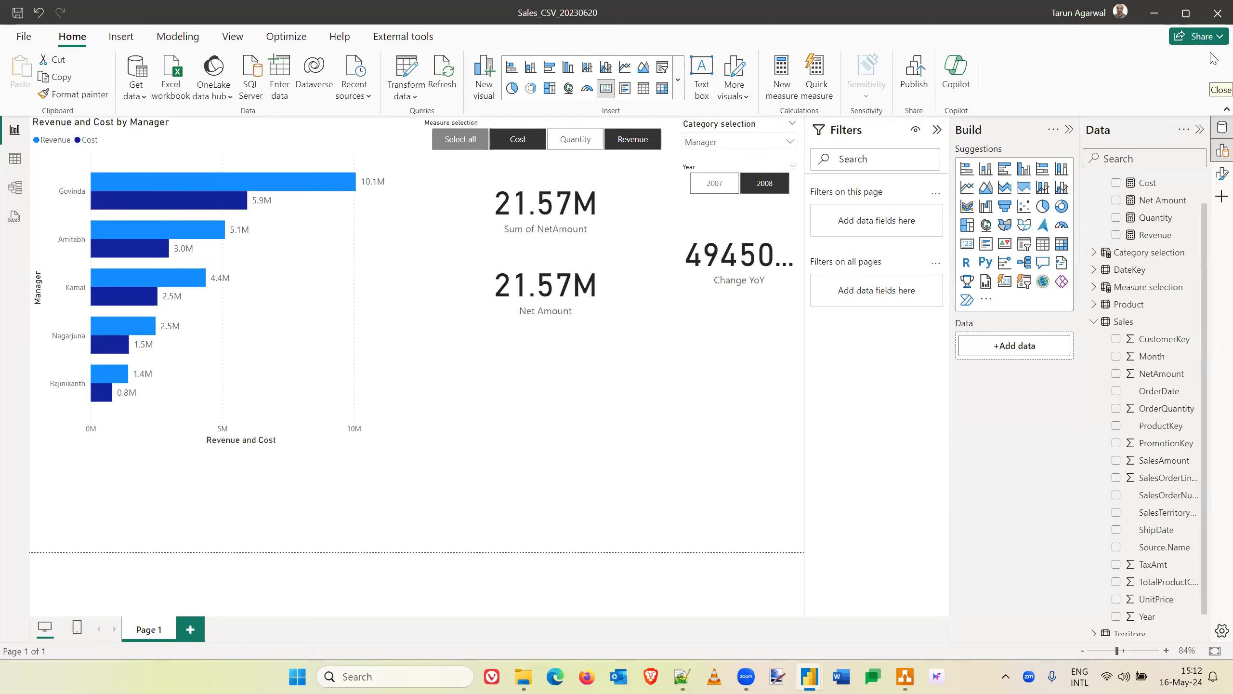
click(550, 297)
click(569, 374)
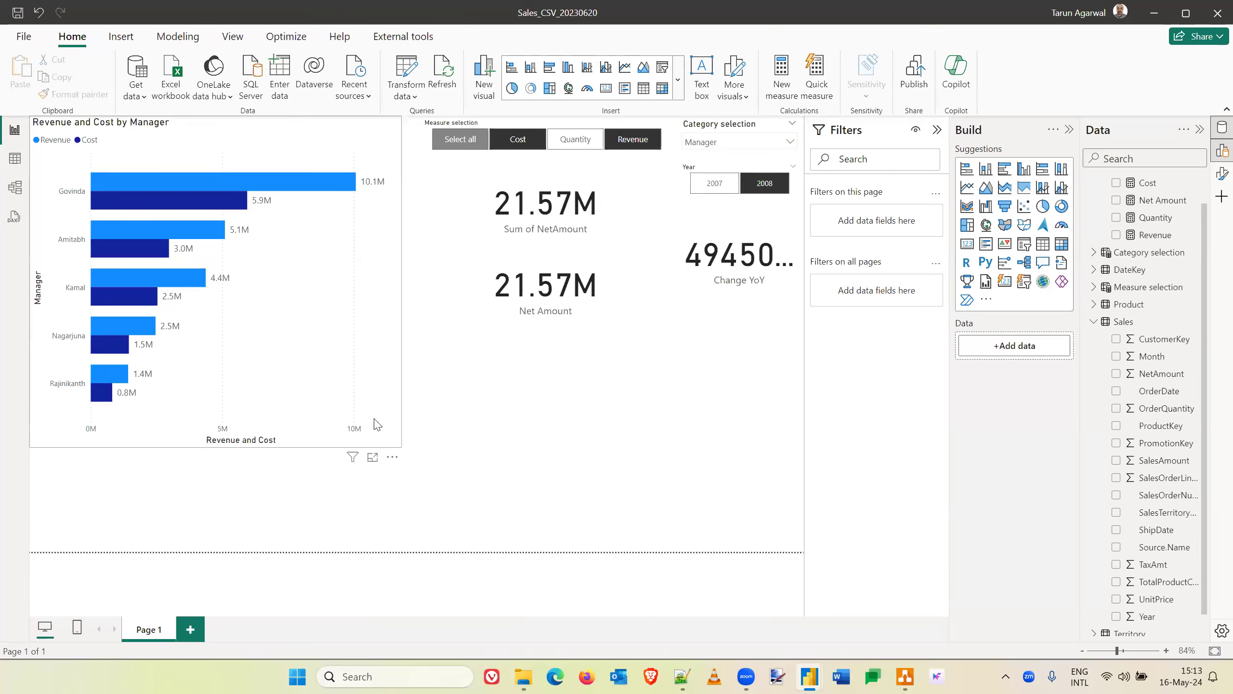
- Examine the Sales table's rows in the table view, comparing the NetAmount column with SalesAmount and TaxAmt
click(15, 160)
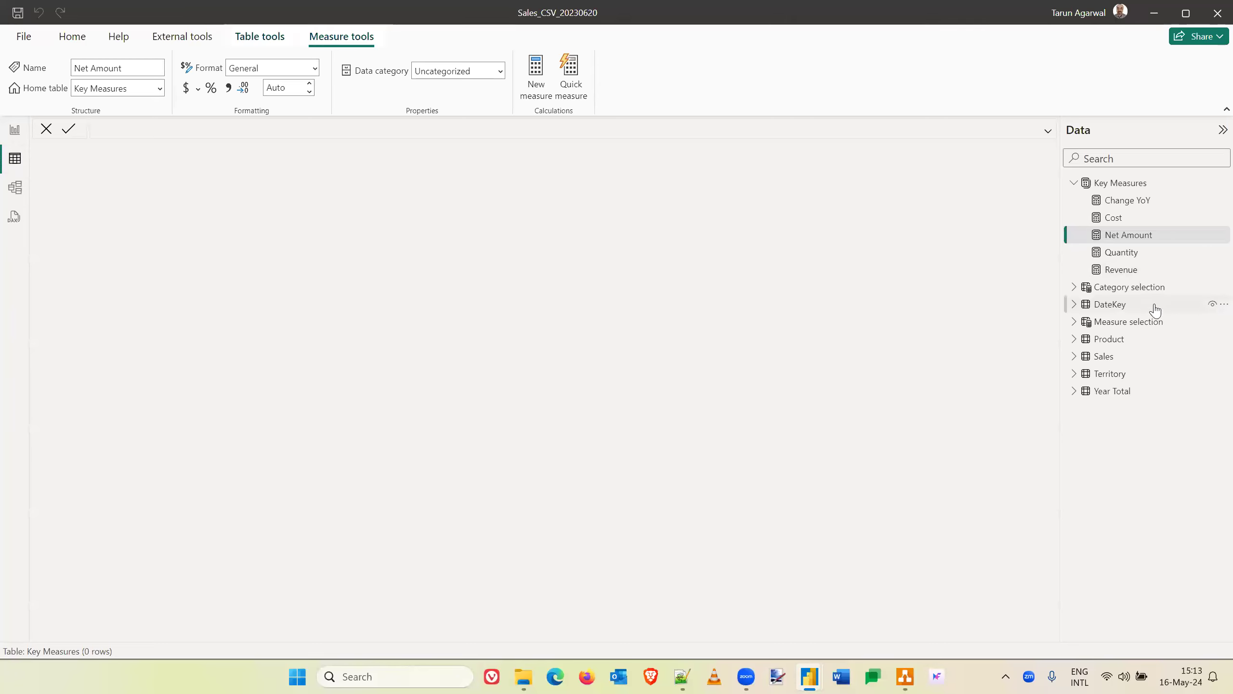
click(1104, 358)
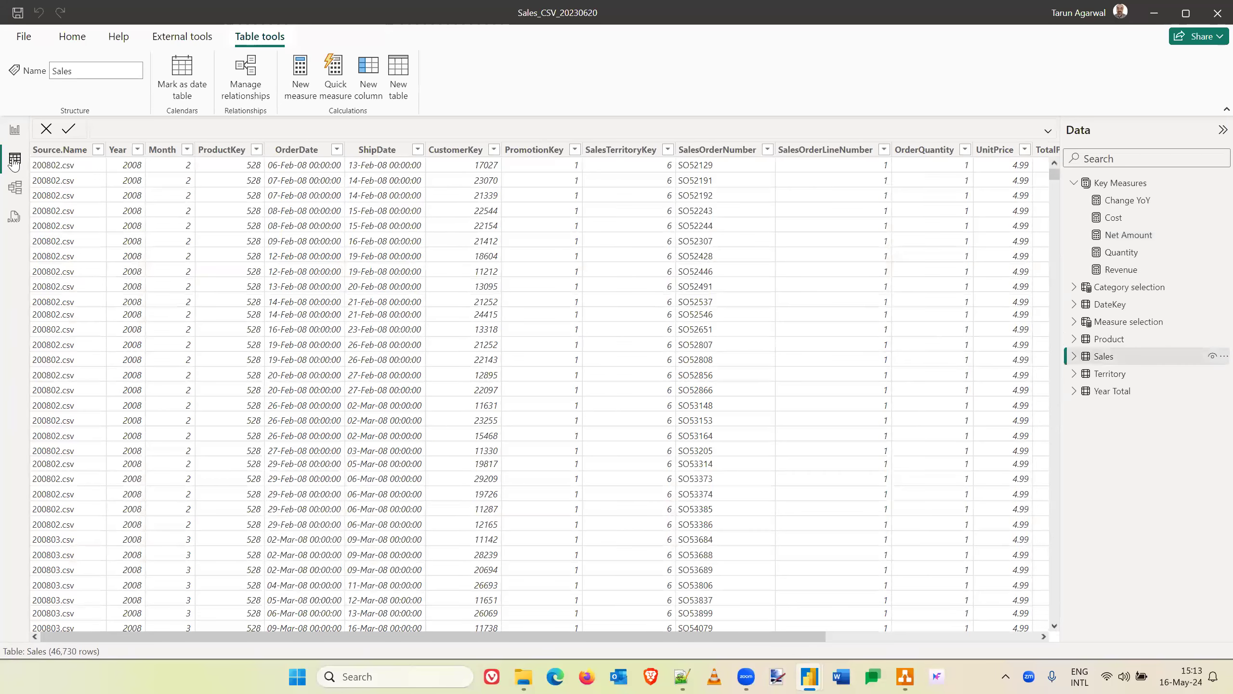
scroll(753, 334, right, 2)
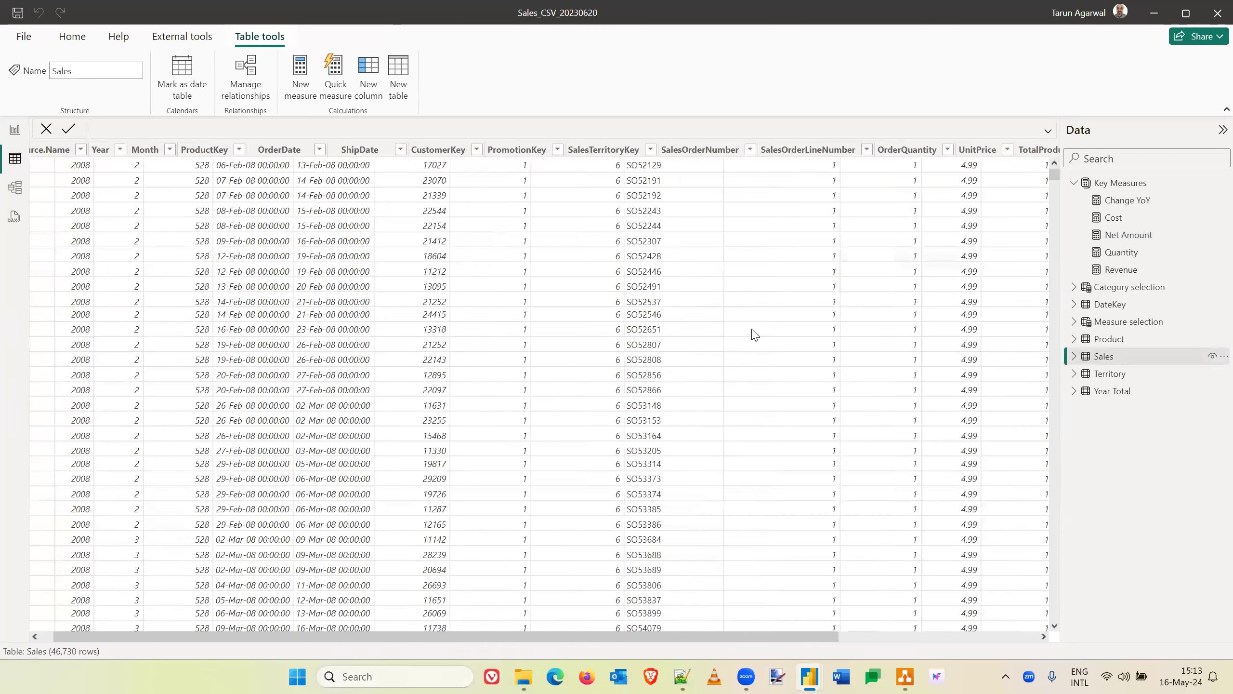
scroll(1024, 161, right, 3)
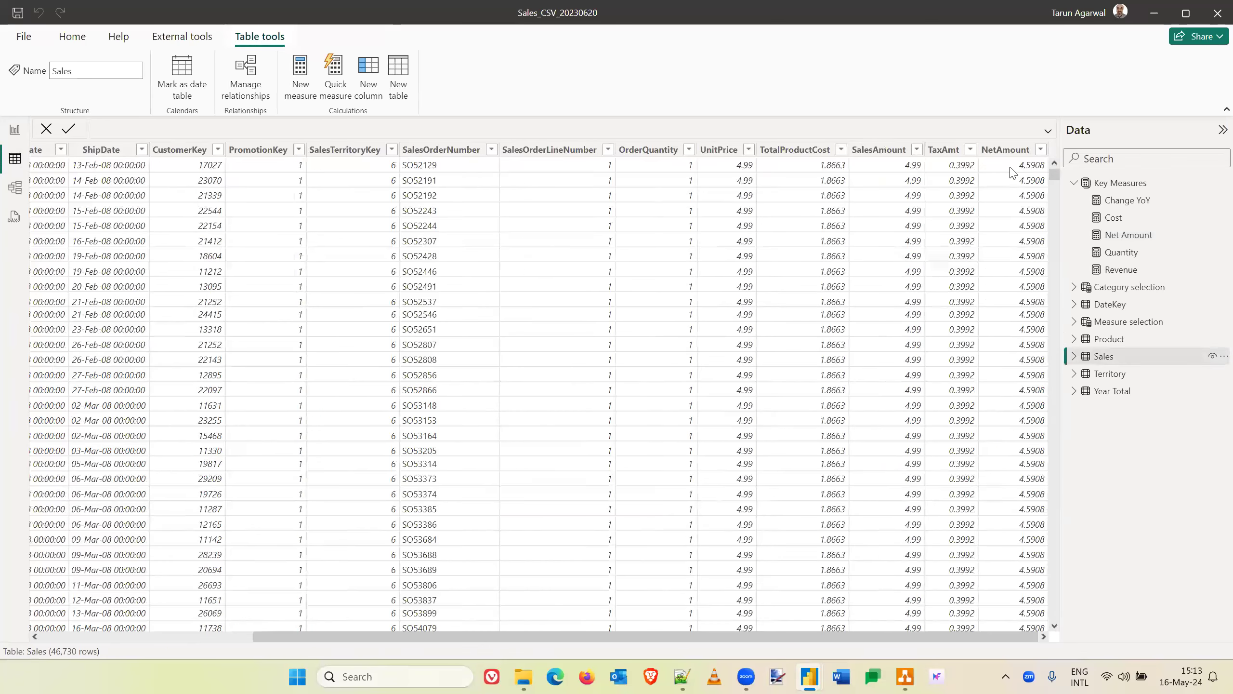
click(1004, 168)
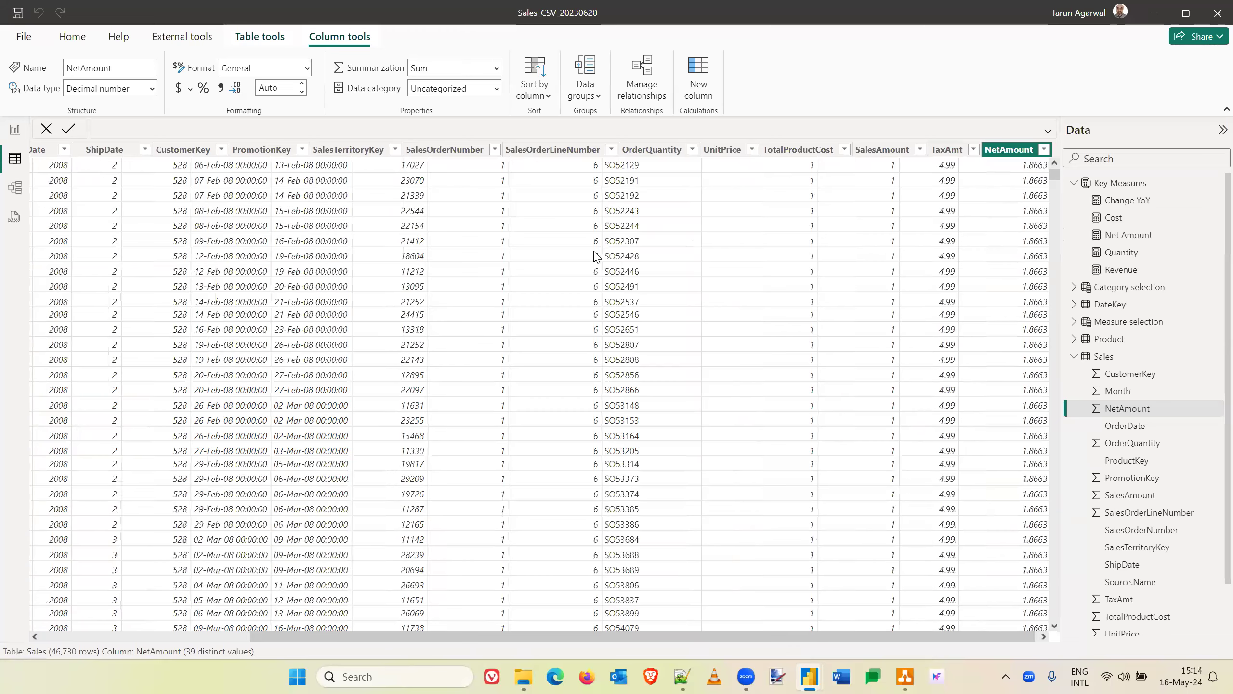
scroll(597, 256, left, 5)
scroll(597, 256, right, 5)
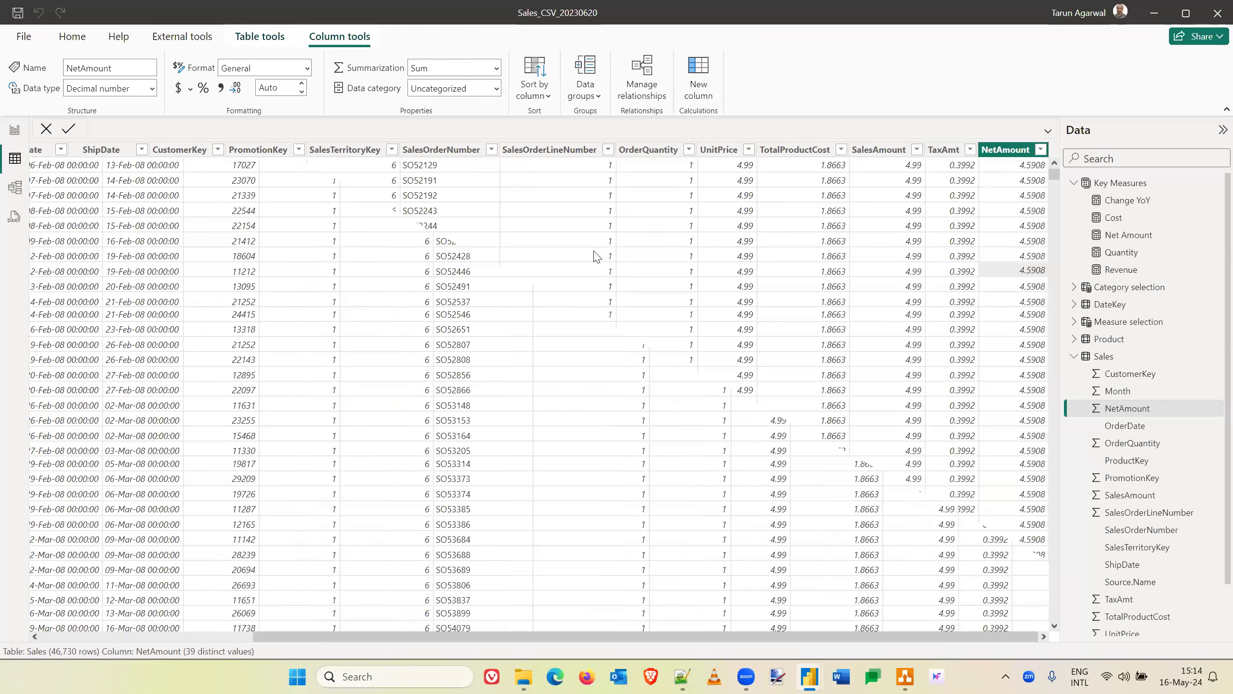
scroll(597, 257, left, 2)
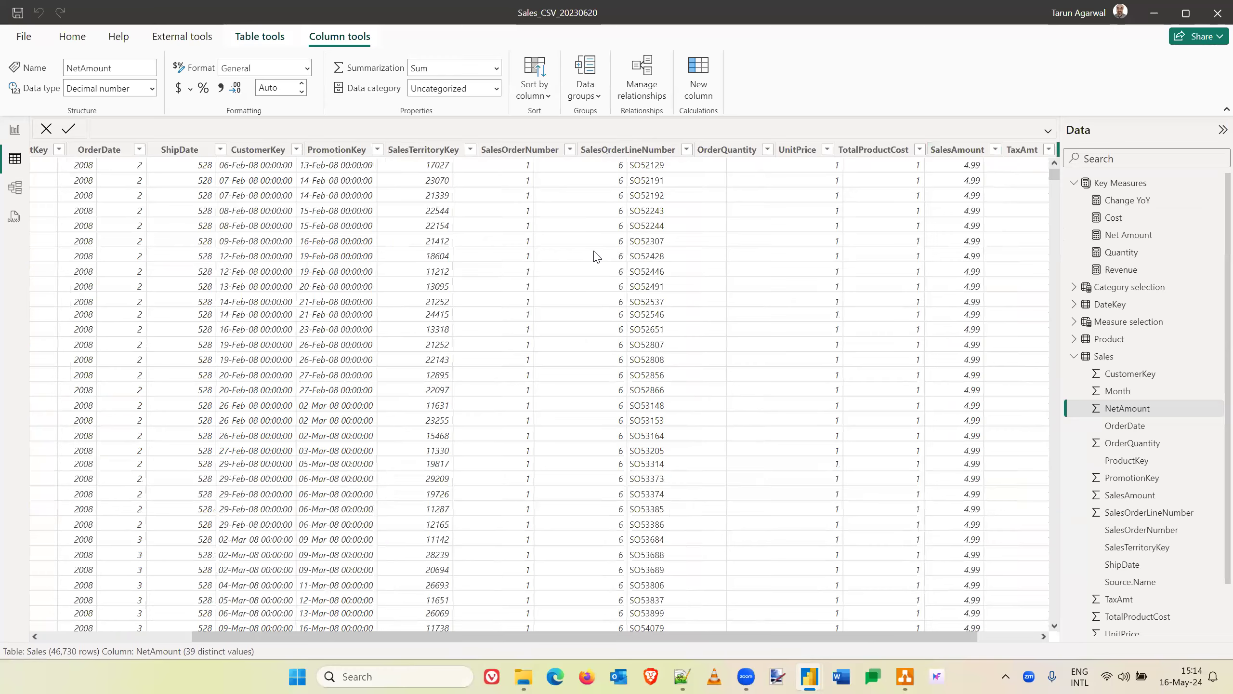
scroll(597, 256, left, 2)
scroll(597, 256, right, 5)
scroll(596, 257, left, 2)
scroll(597, 256, down, 1)
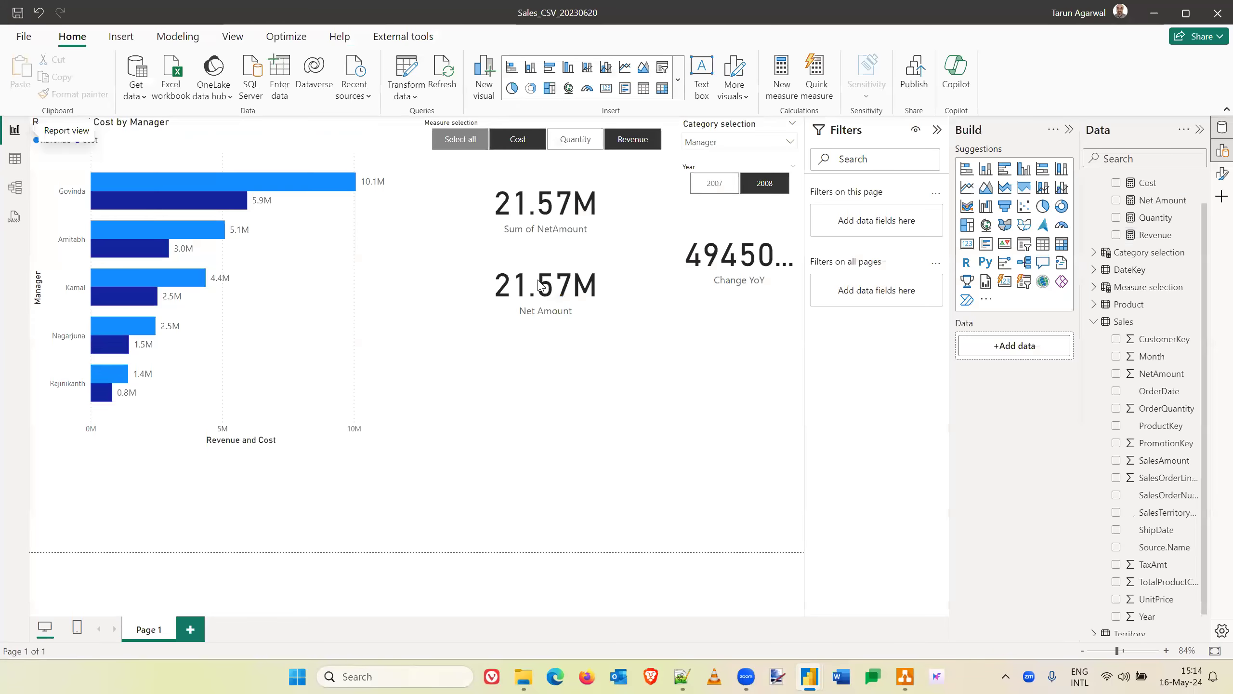
- Return to the report and examine the Net Amount measure's formula, including its SUM function, Sales table reference and SalesAmount column
click(541, 285)
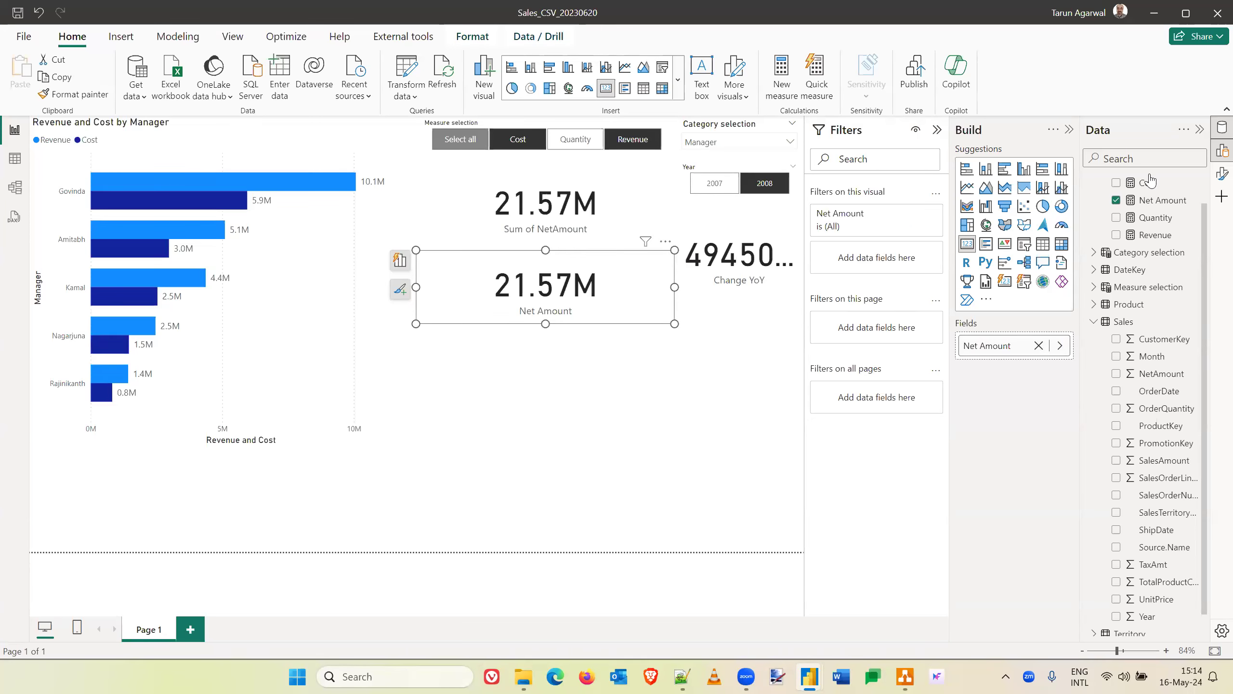
click(1161, 202)
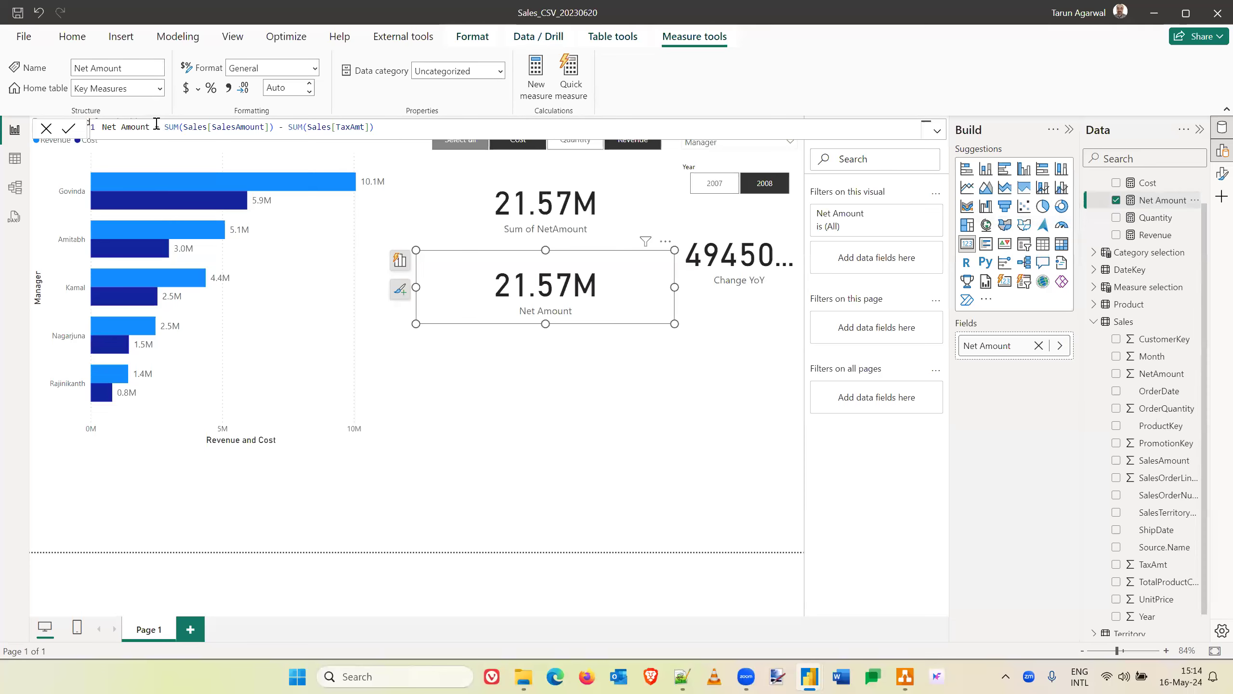
click(435, 127)
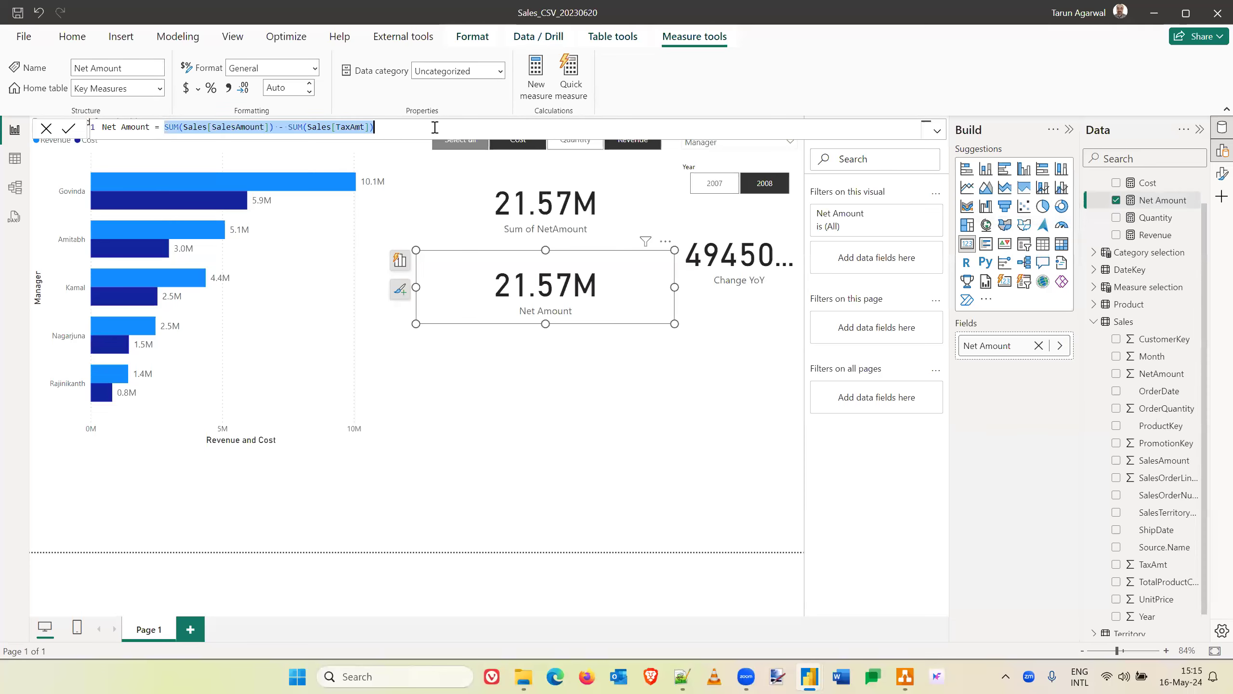
click(558, 401)
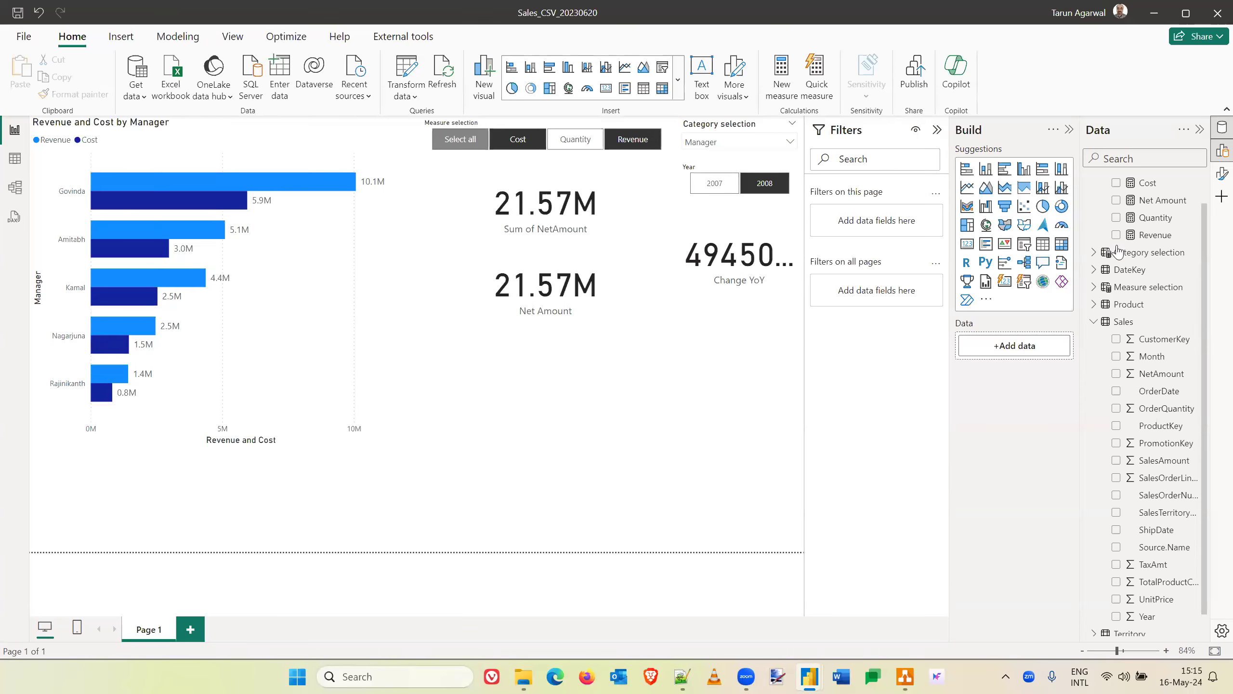
click(1175, 202)
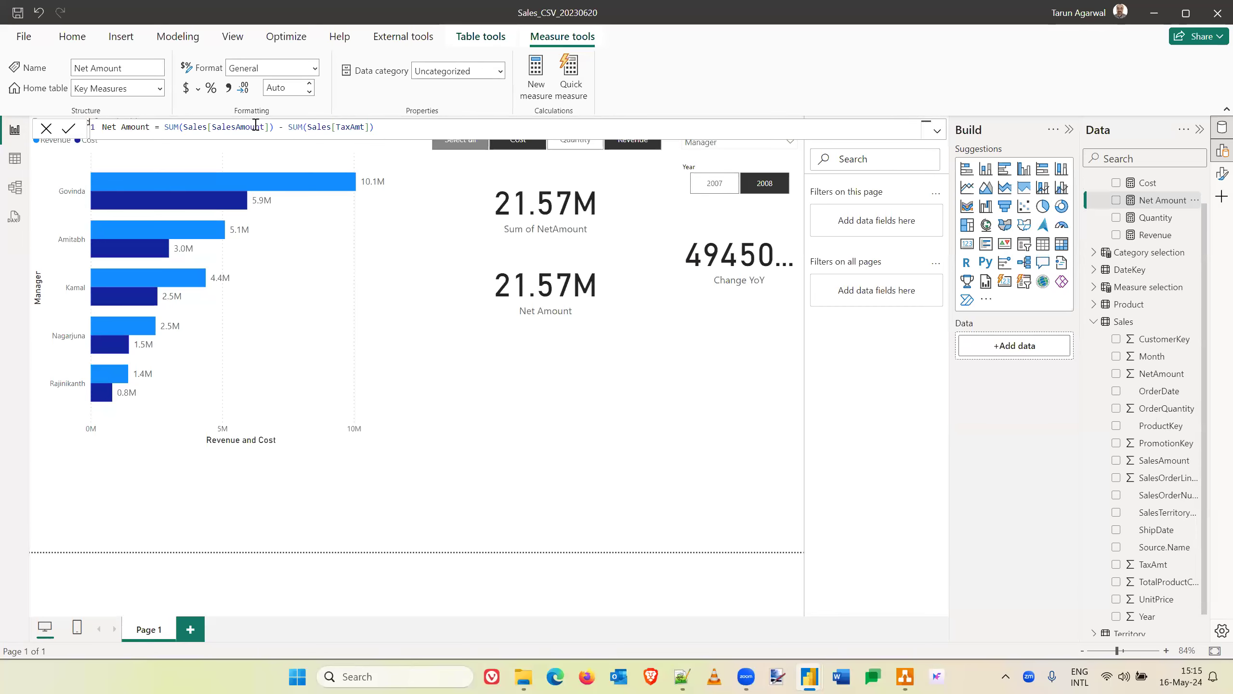
double_click(188, 128)
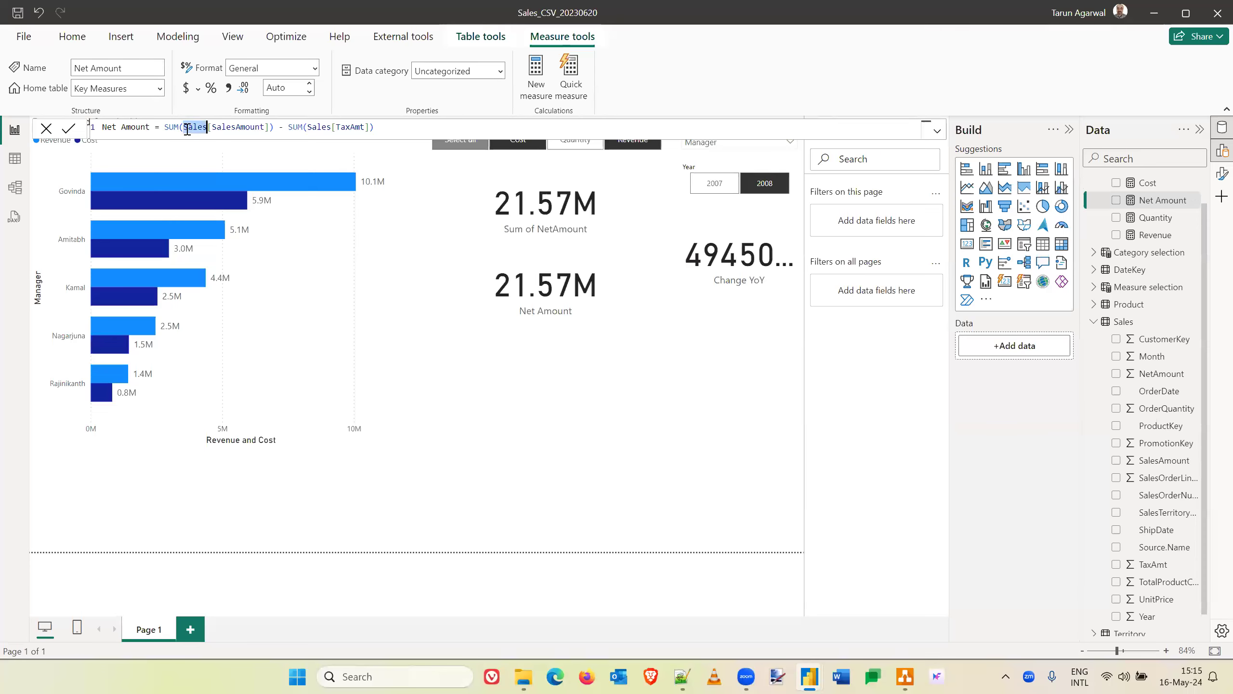
click(216, 129)
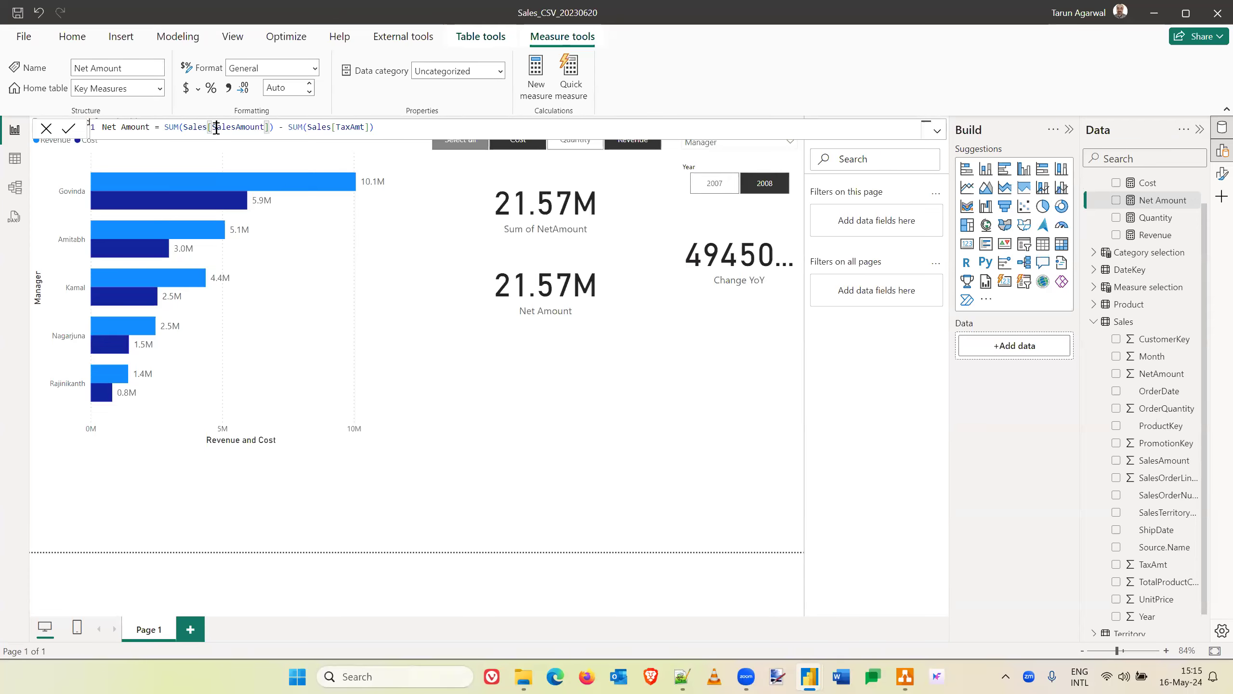
double_click(228, 127)
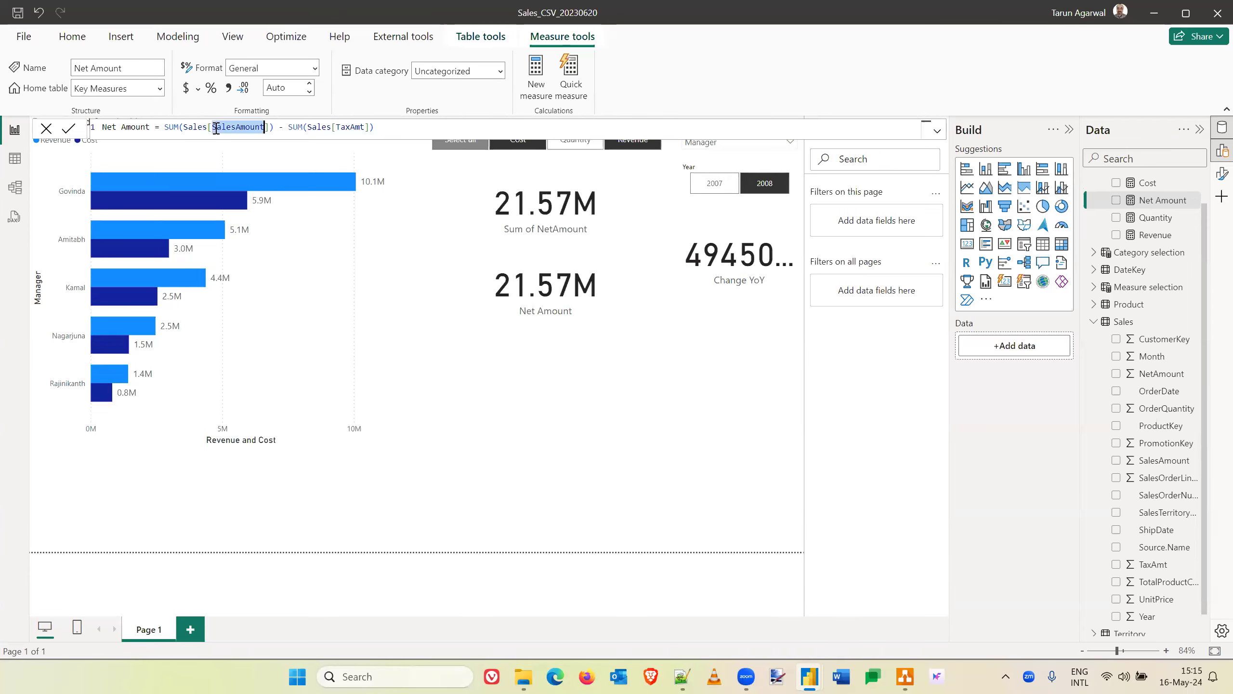
click(174, 128)
double_click(174, 129)
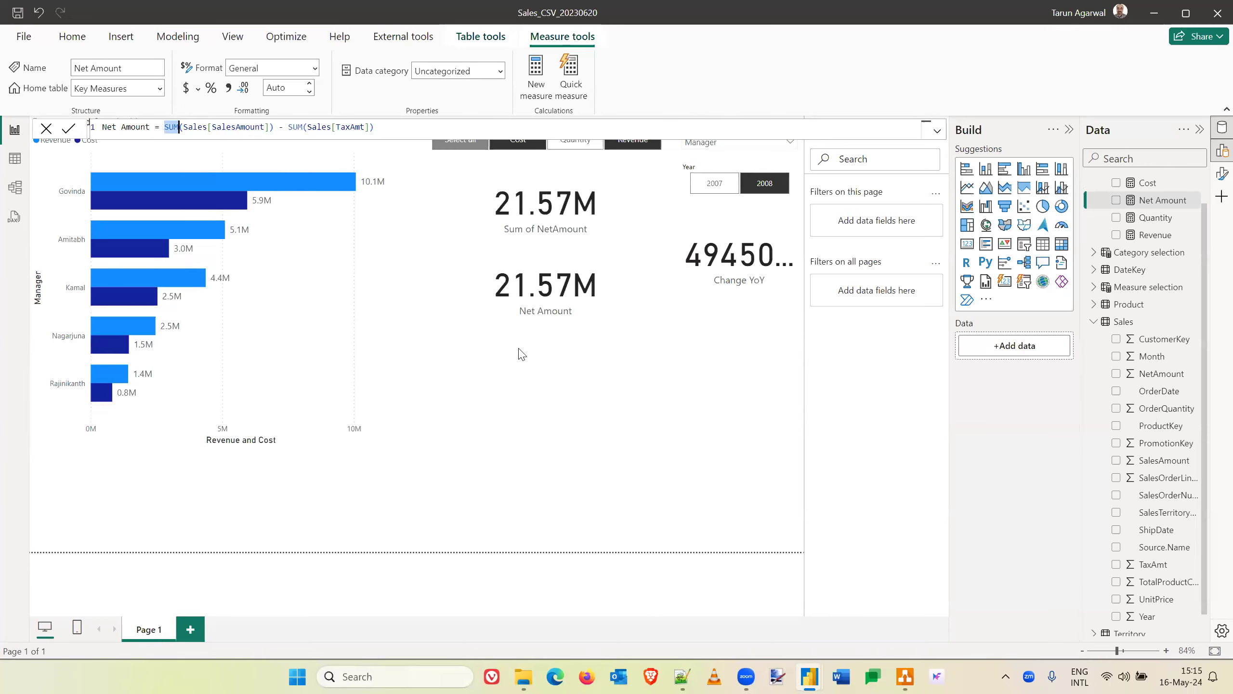
click(568, 409)
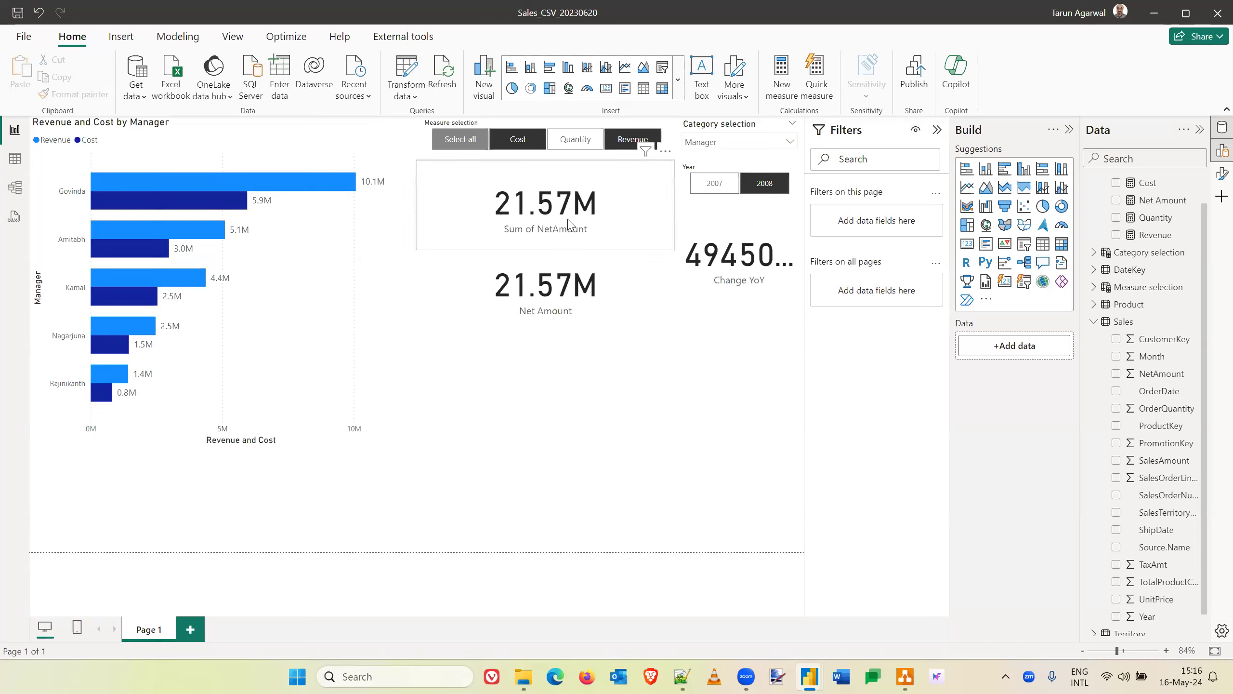
- Move the Net Amount measure's card lower on the page and delete it
click(589, 288)
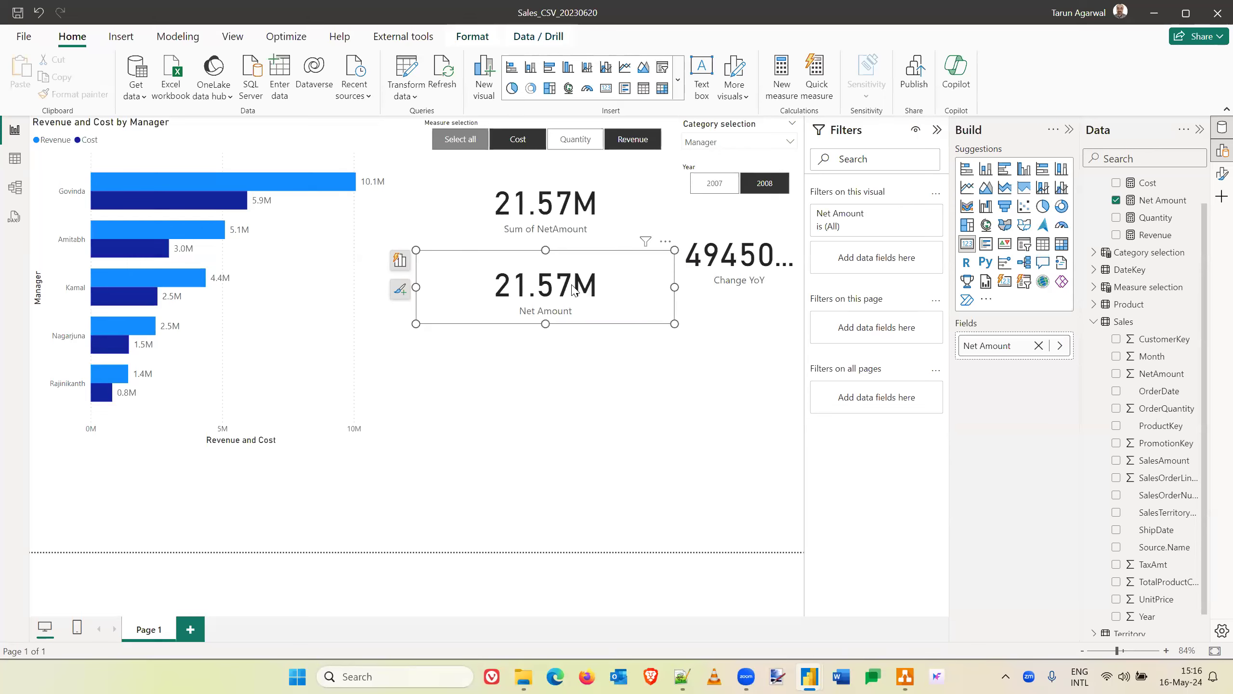
drag(567, 291, 569, 425)
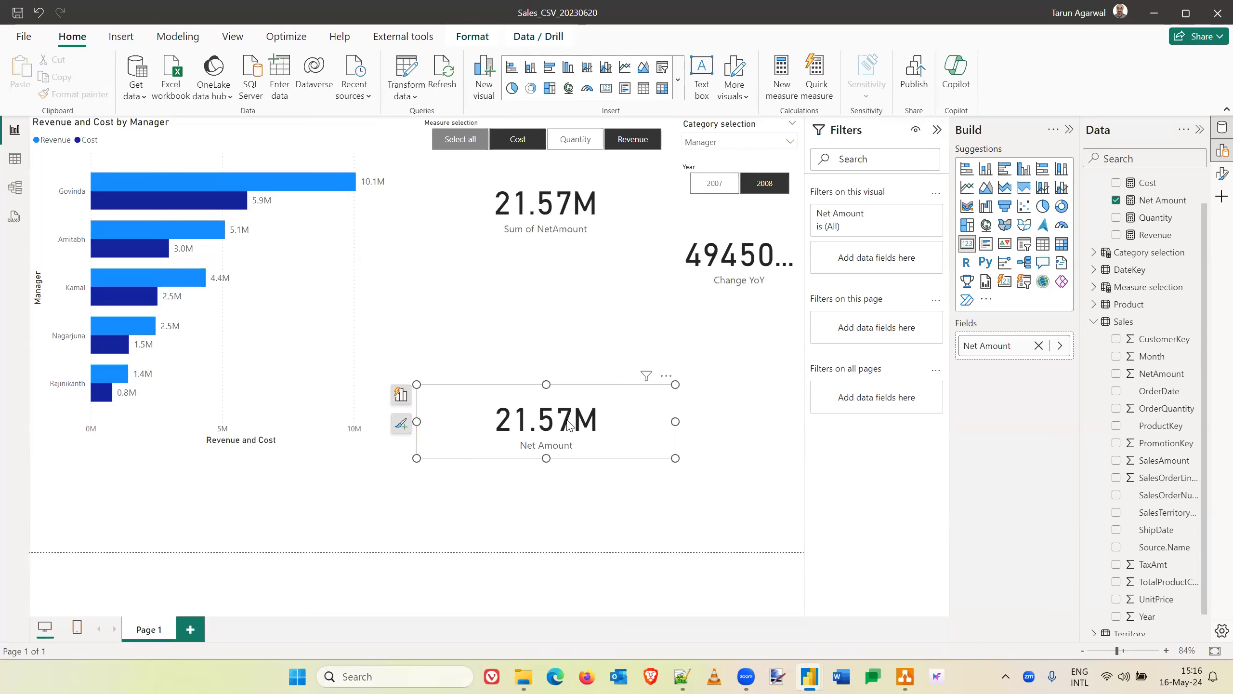
key(Delete)
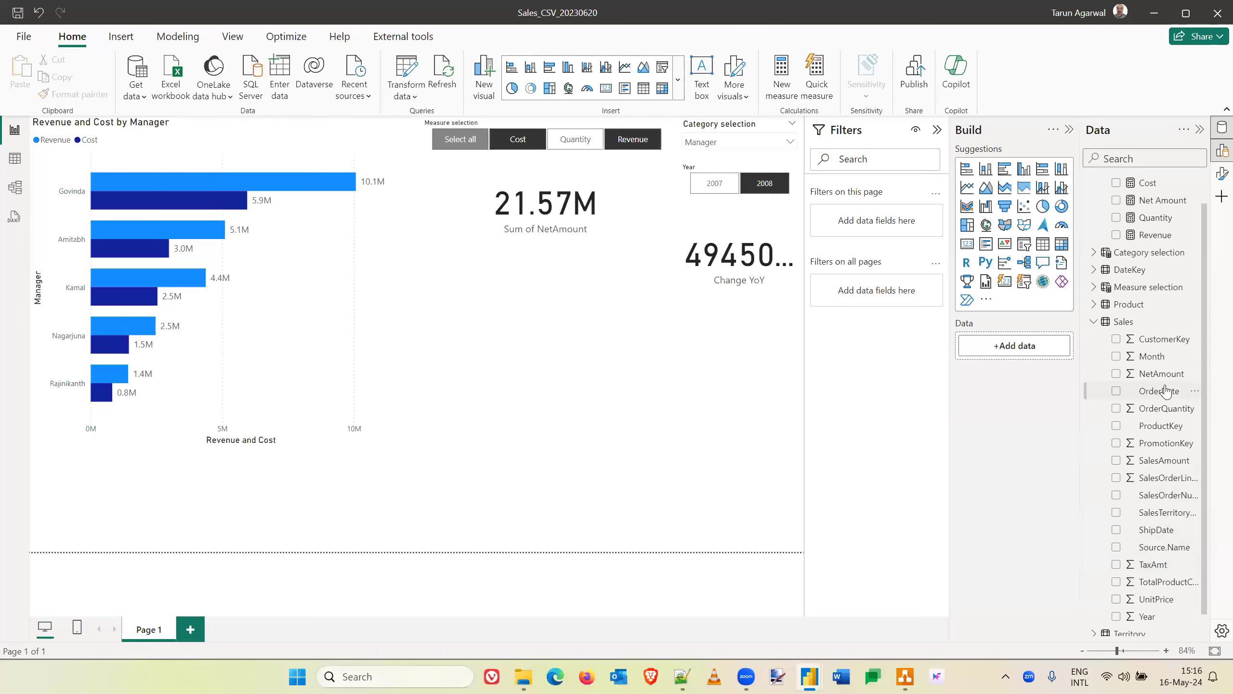
- Place PromotionKey in a new visual below the Sum of NetAmount card, after trying and deleting one with ProductKey
drag(1168, 428, 581, 344)
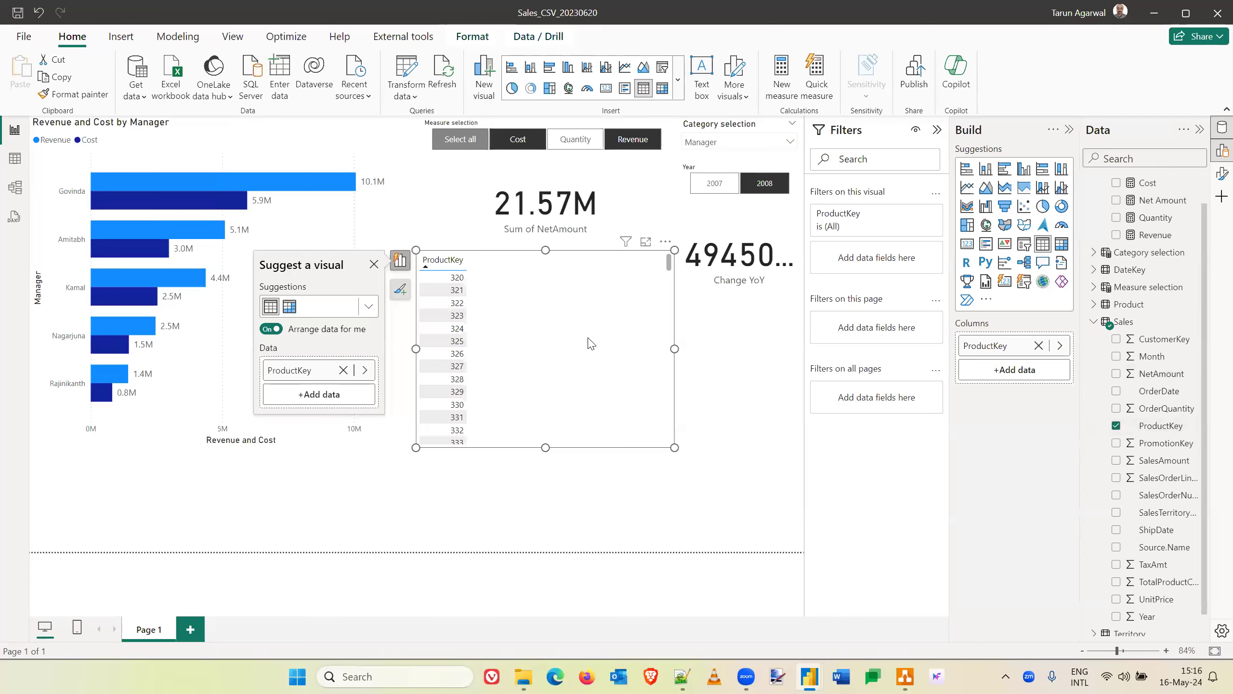
key(Delete)
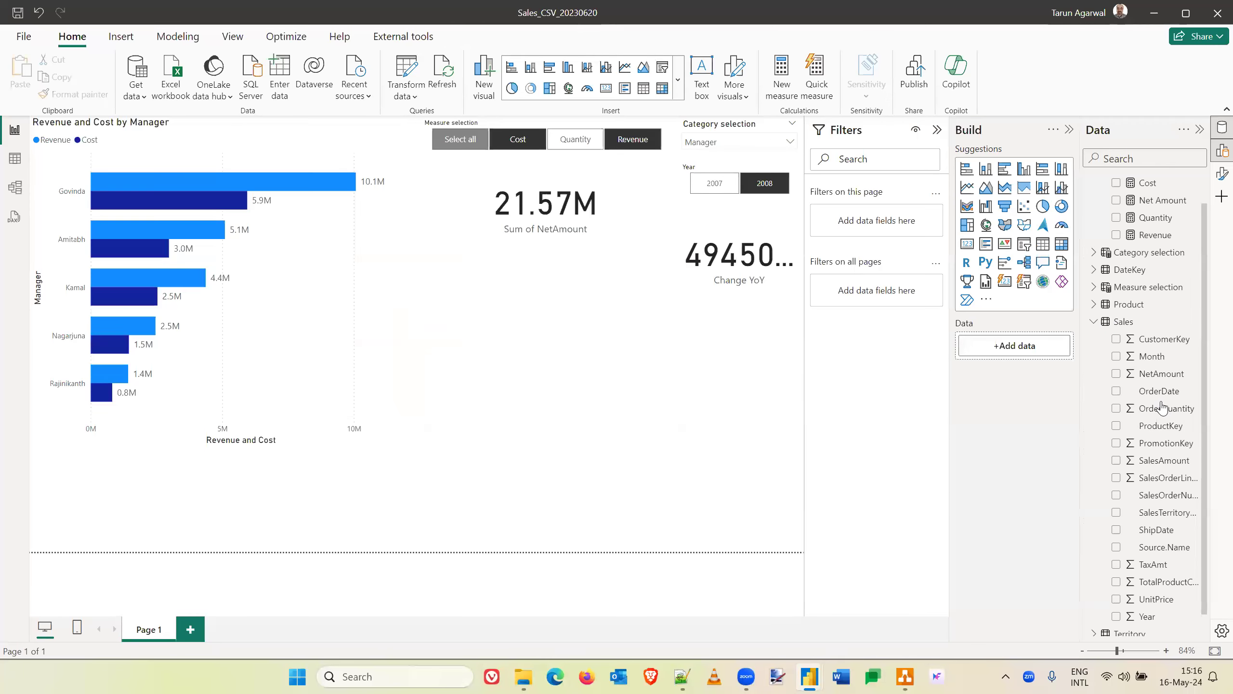
scroll(1162, 407, down, 1)
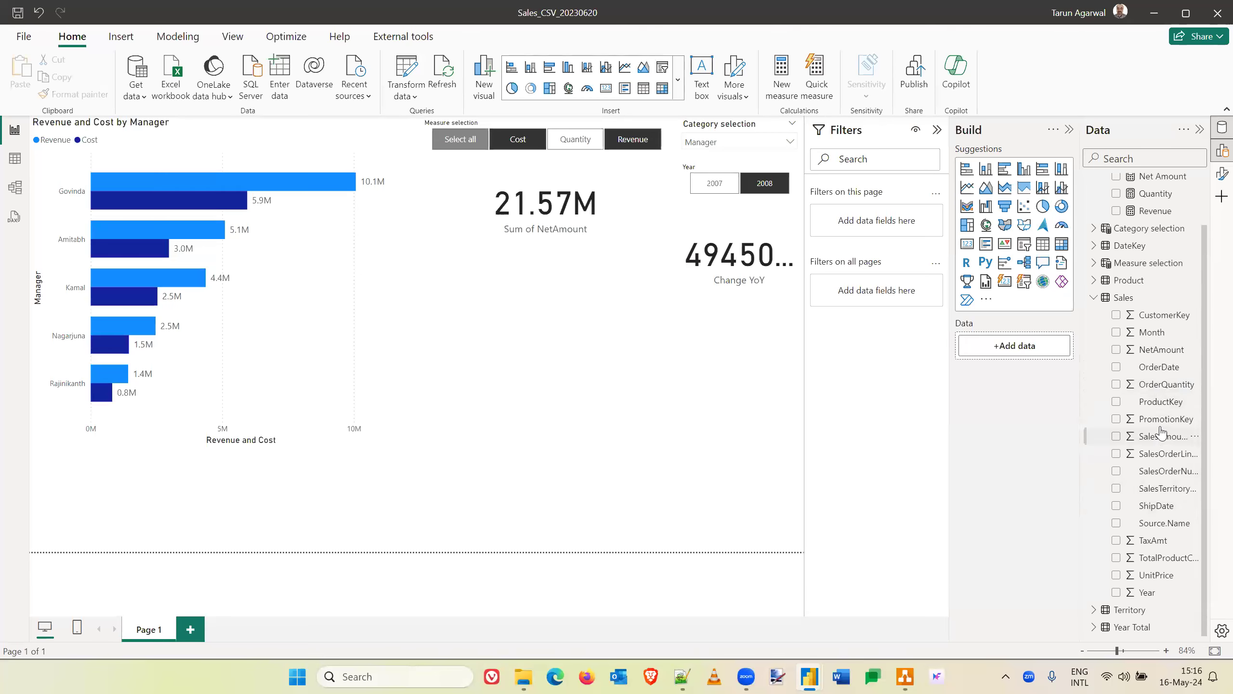
drag(1163, 421, 526, 350)
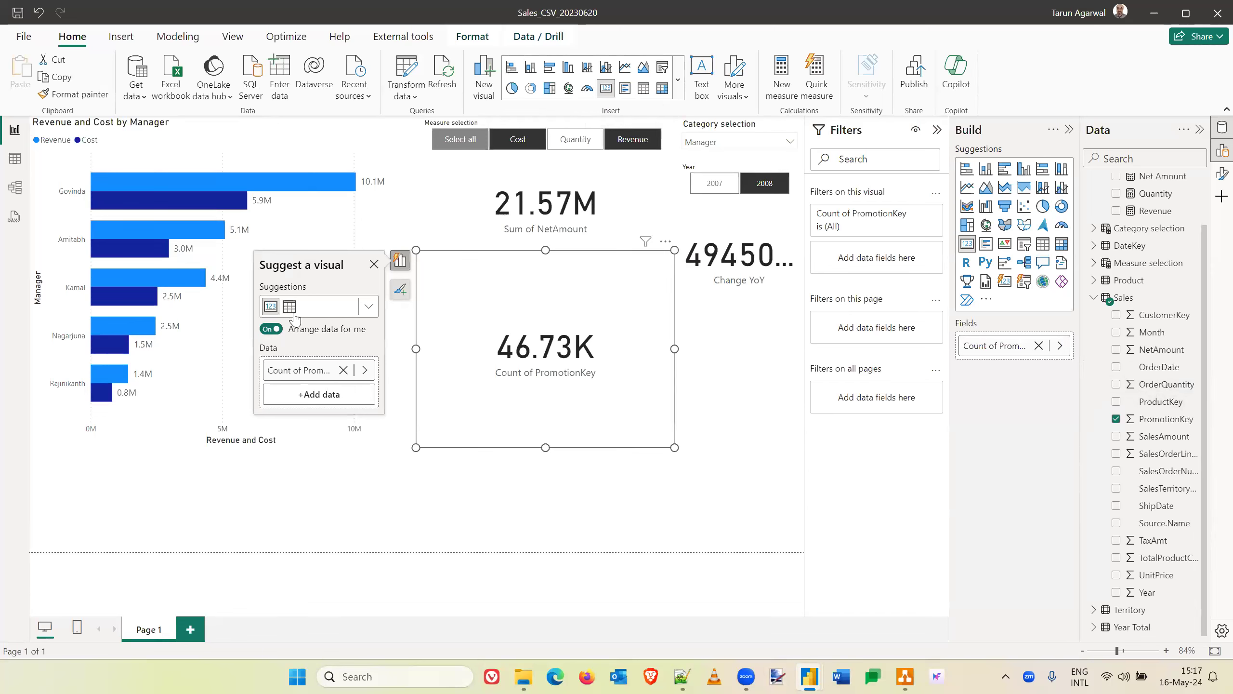
- Turn off automatic data arrangement for the PromotionKey card and convert it into a taller stacked bar chart
click(268, 330)
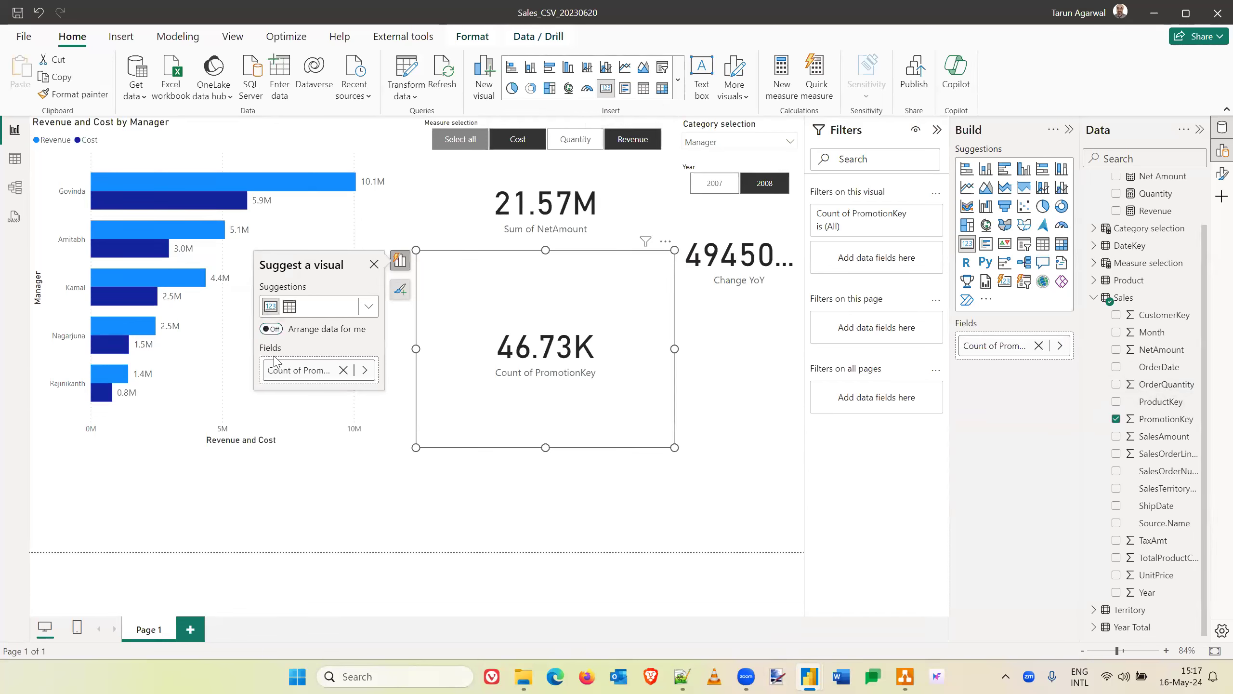
click(368, 306)
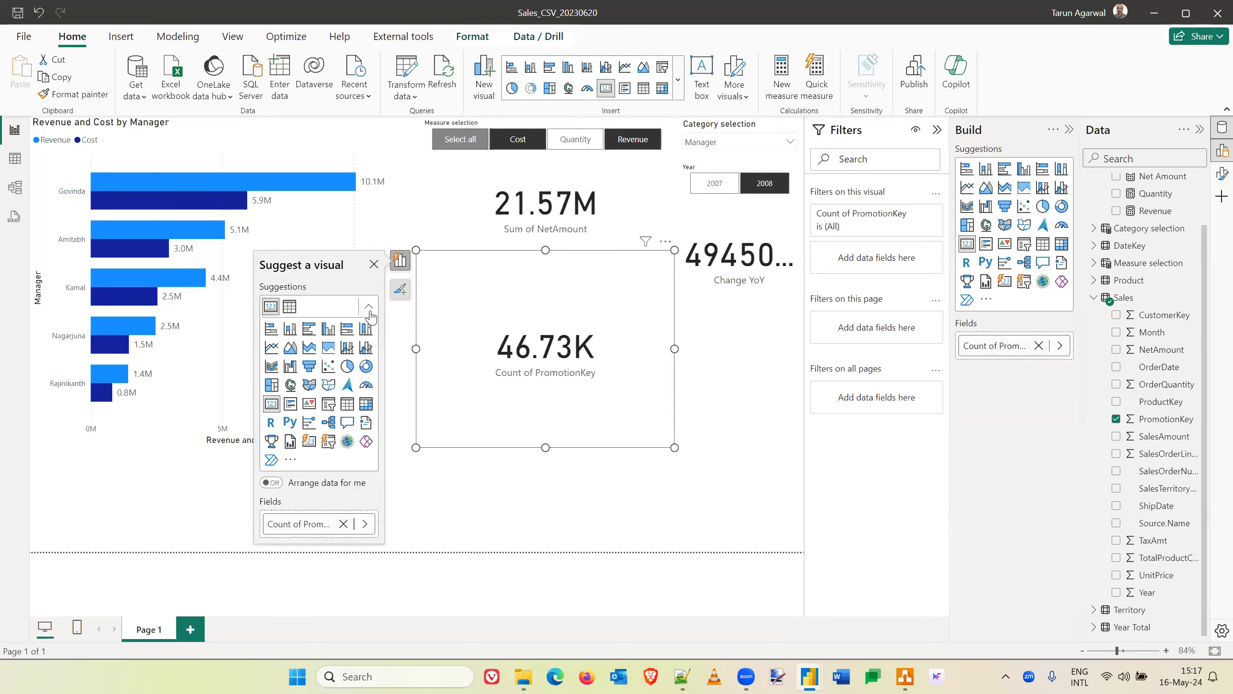
click(275, 331)
drag(547, 447, 546, 510)
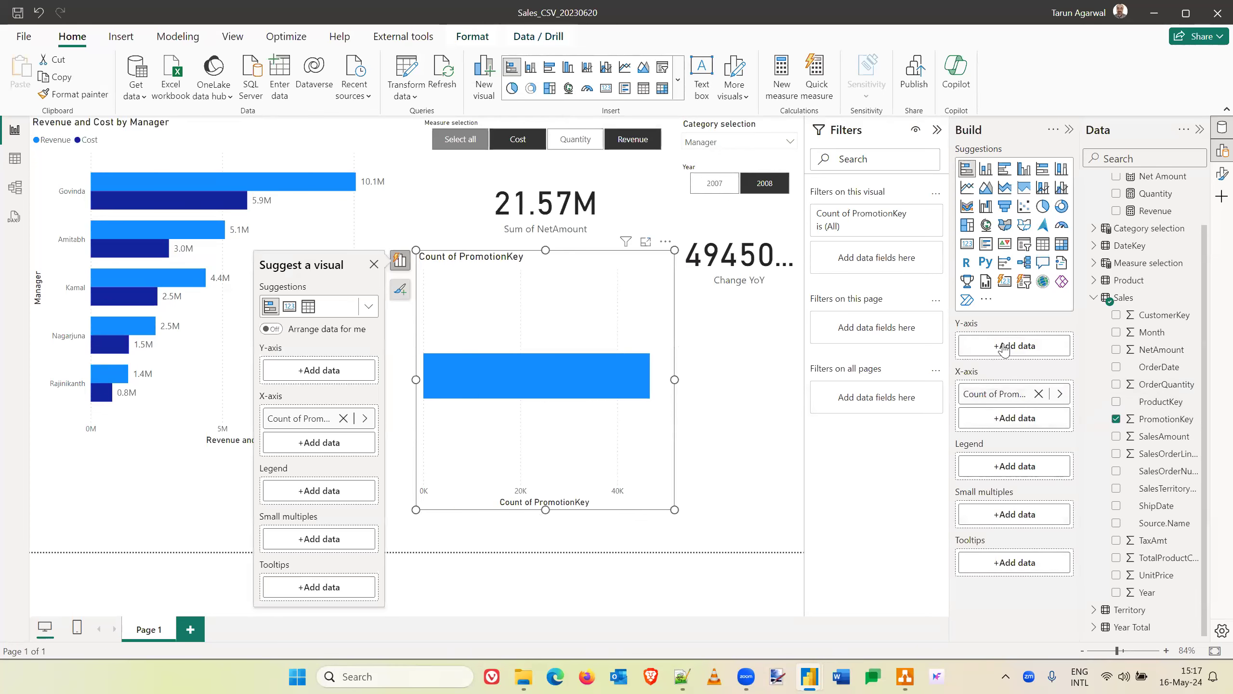
- Chart the Net Amount measure on the X-axis against SalesTerritoryKey on the Y-axis, after trying PromotionKey there and removing it
drag(1004, 348, 1005, 346)
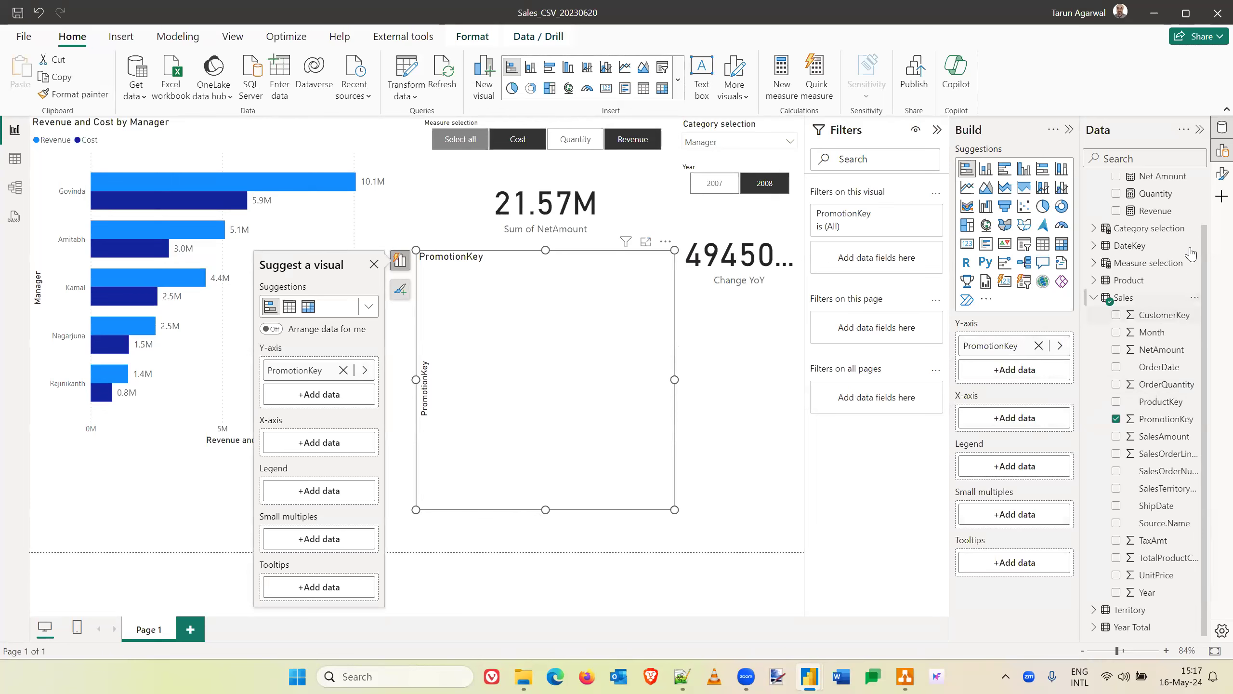
drag(1160, 179, 1031, 422)
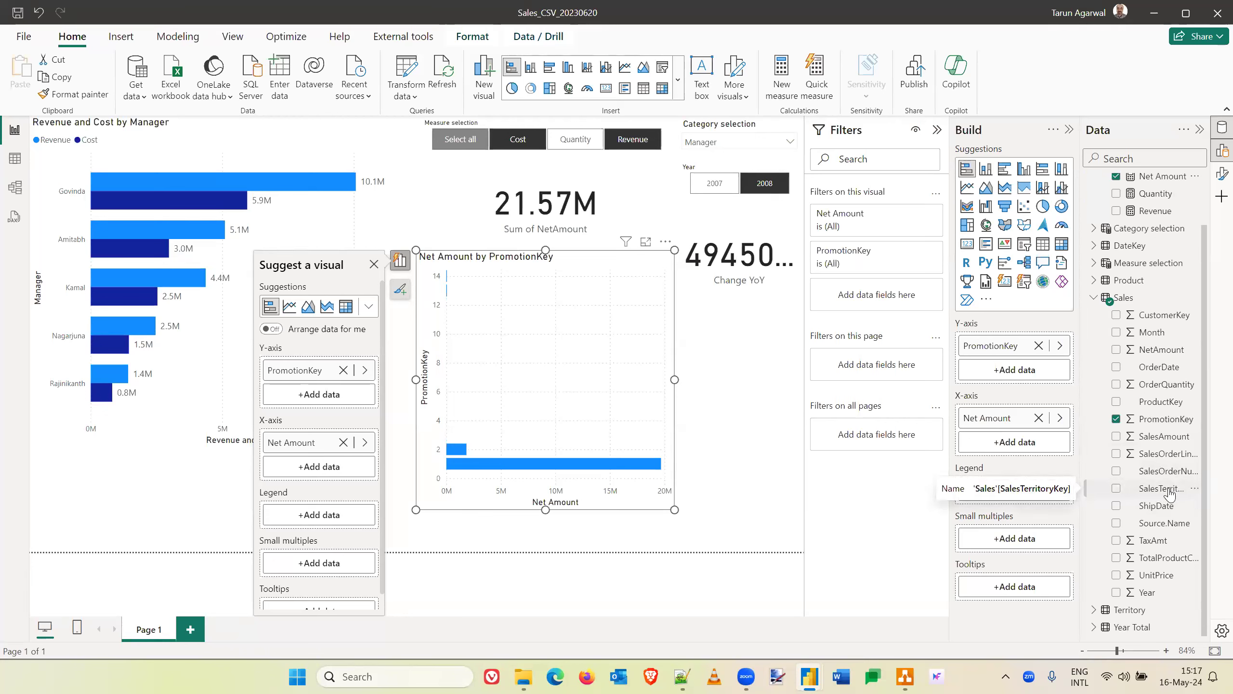
drag(1170, 493, 1030, 369)
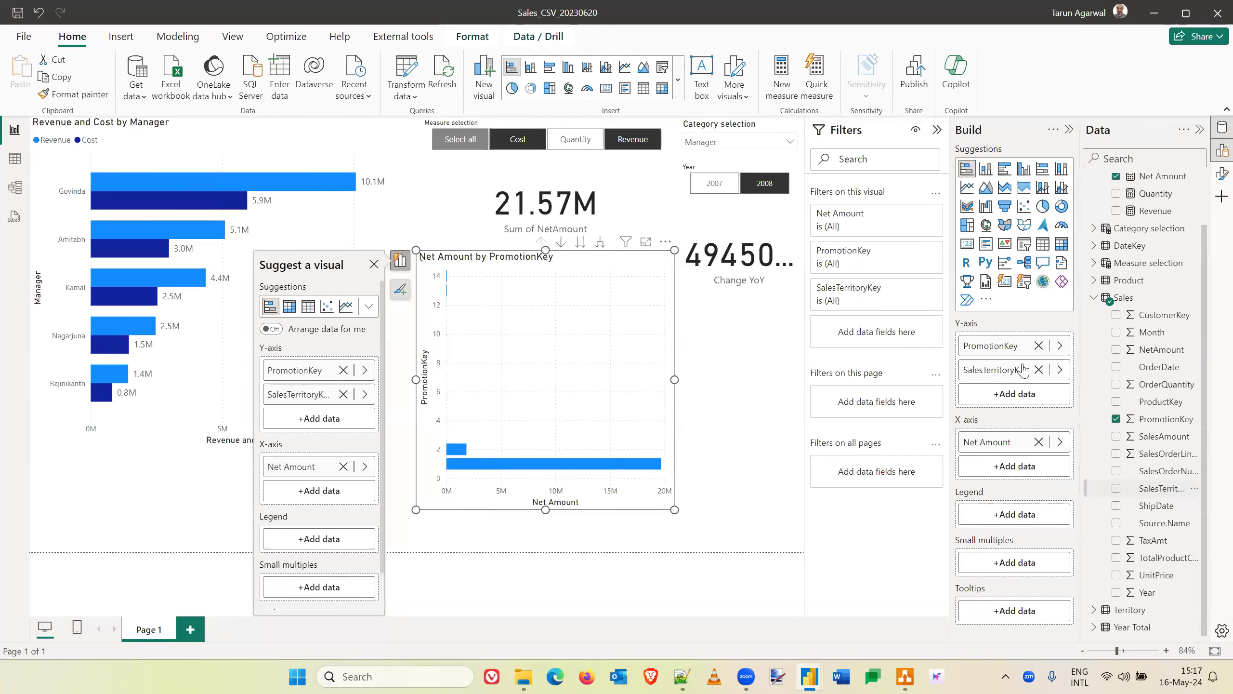
click(1038, 346)
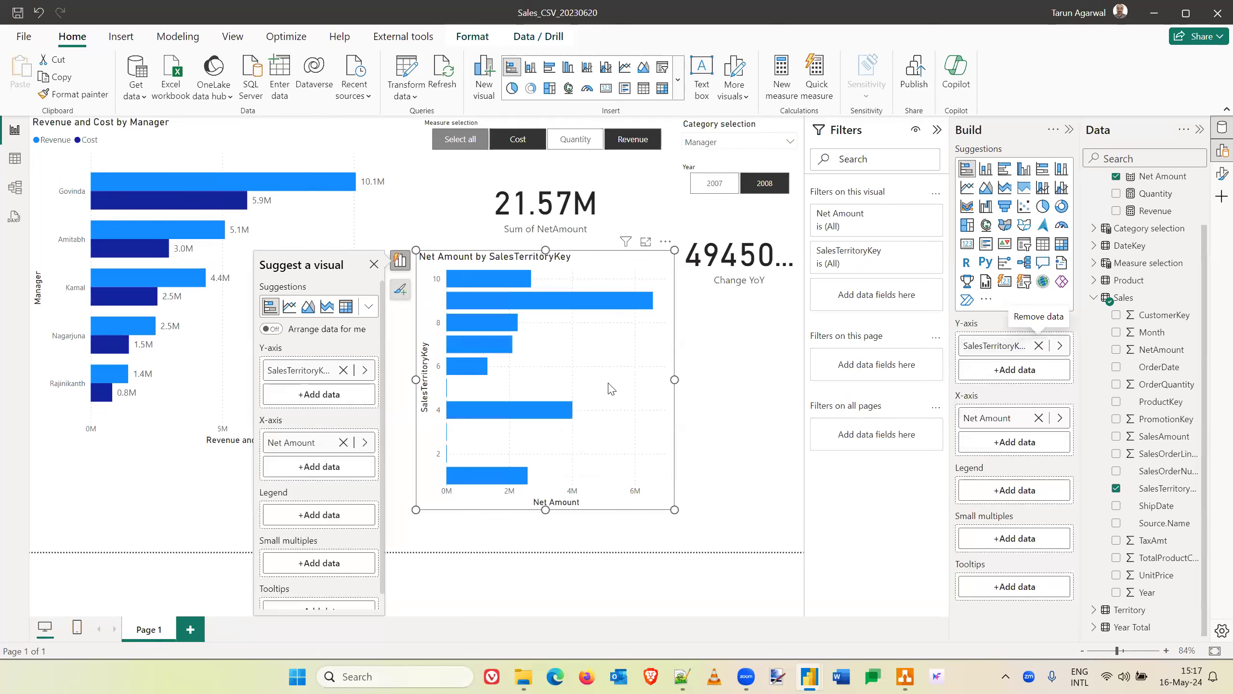
- Resize the Net Amount by SalesTerritoryKey chart to clear the cards above it and shift it towards the Revenue and Cost chart
drag(545, 249, 546, 282)
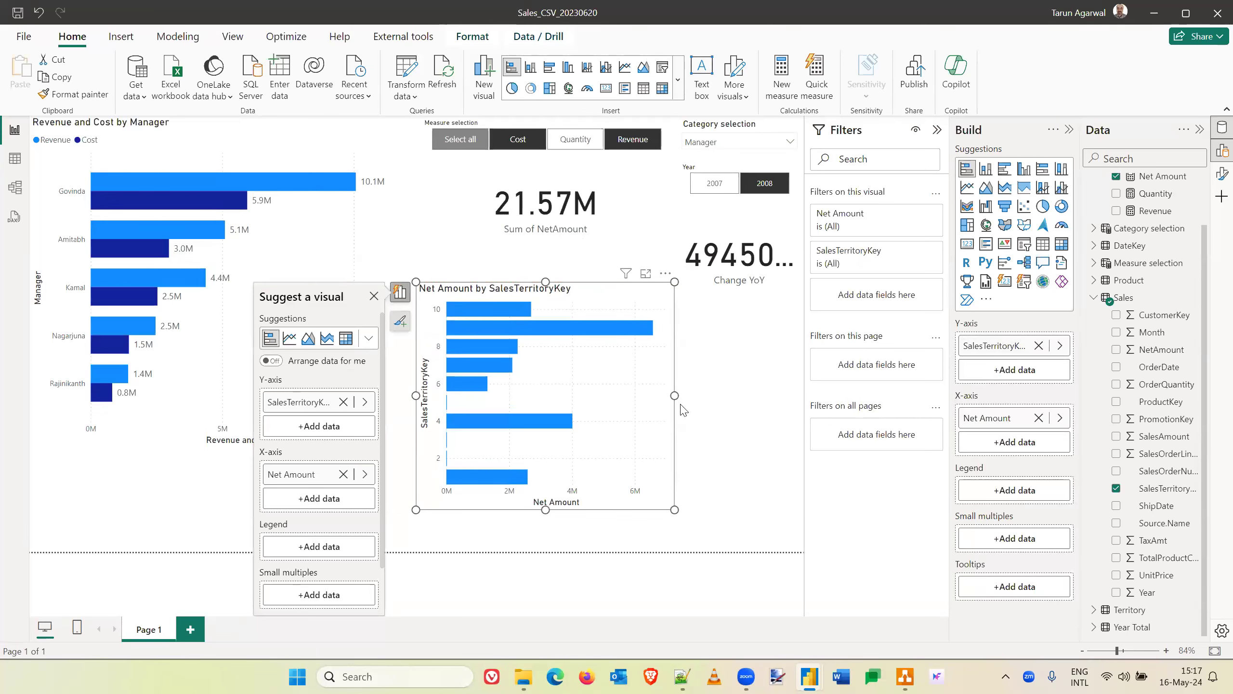
drag(545, 510, 540, 566)
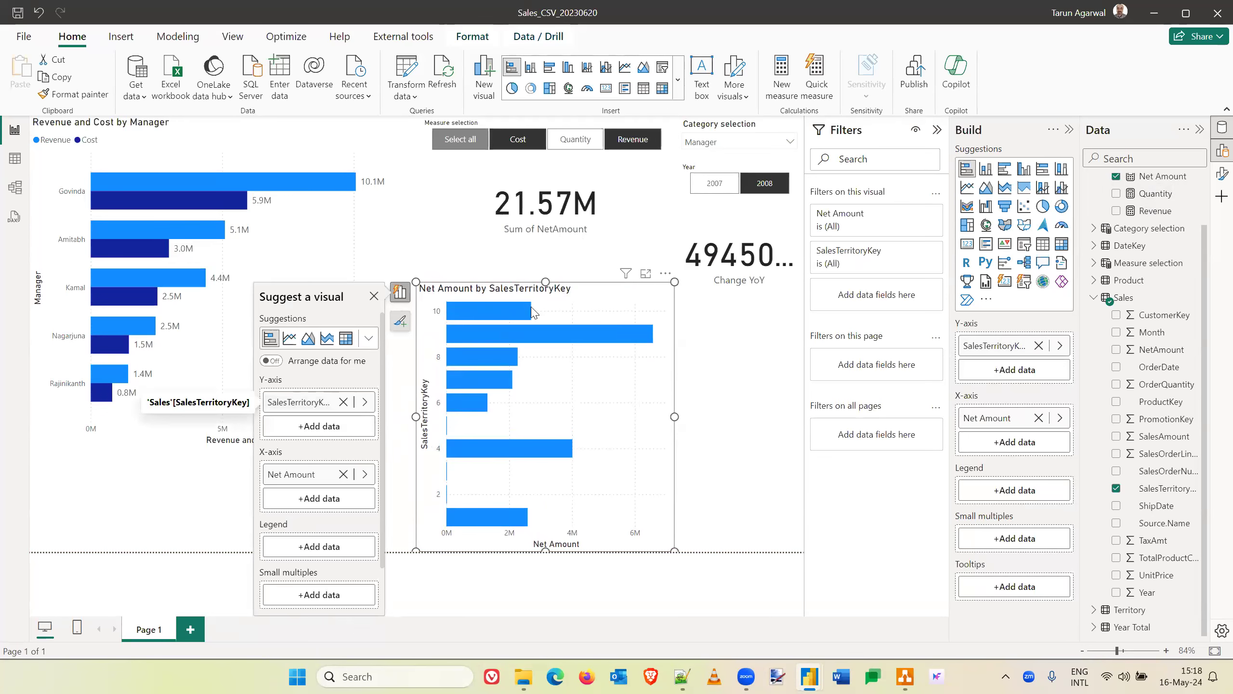
mouse_move(508, 313)
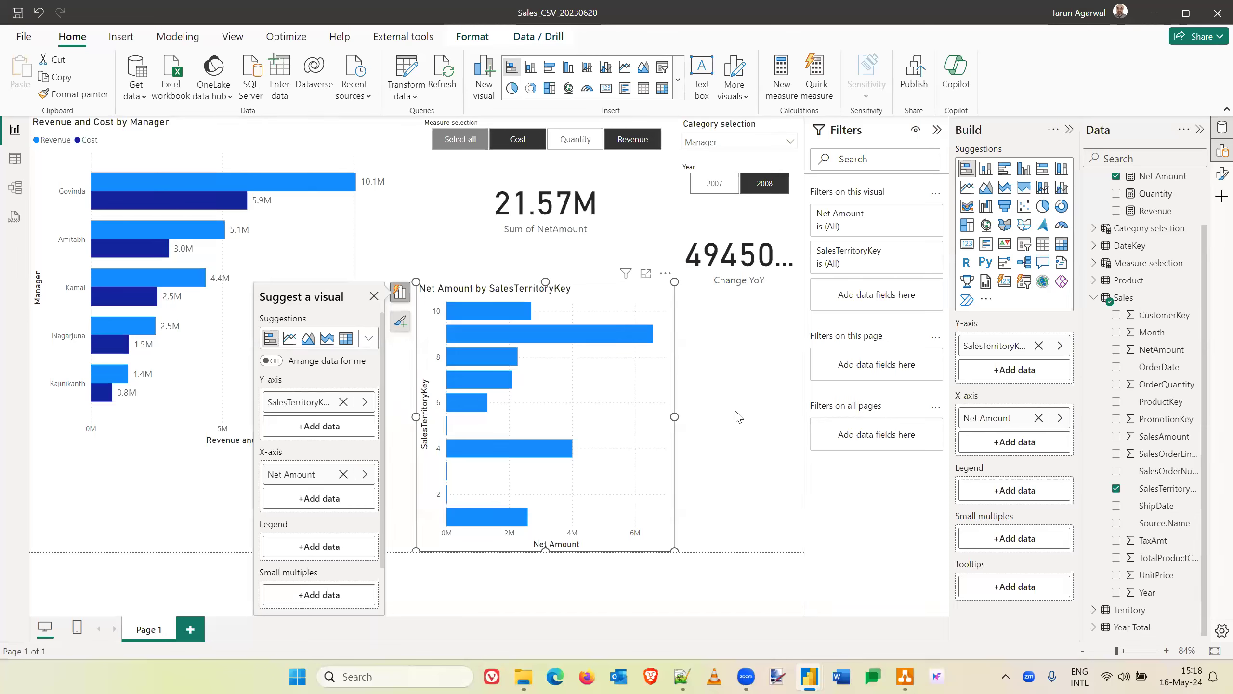
drag(530, 294, 474, 293)
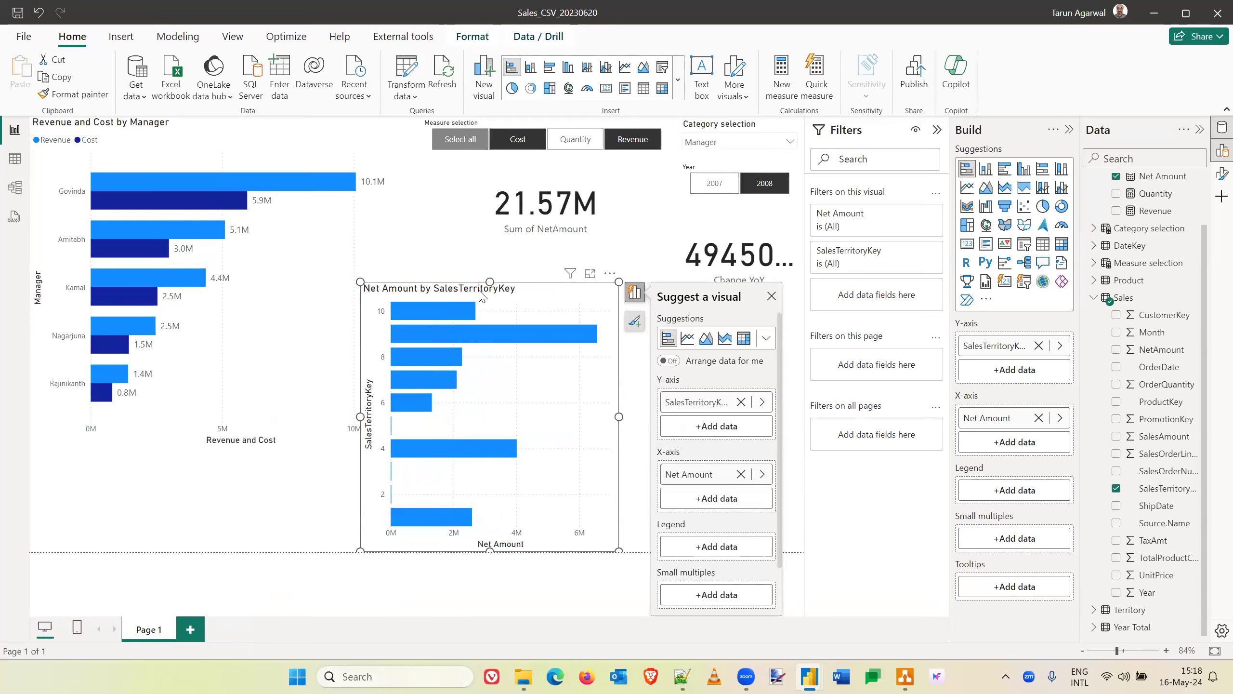
click(643, 345)
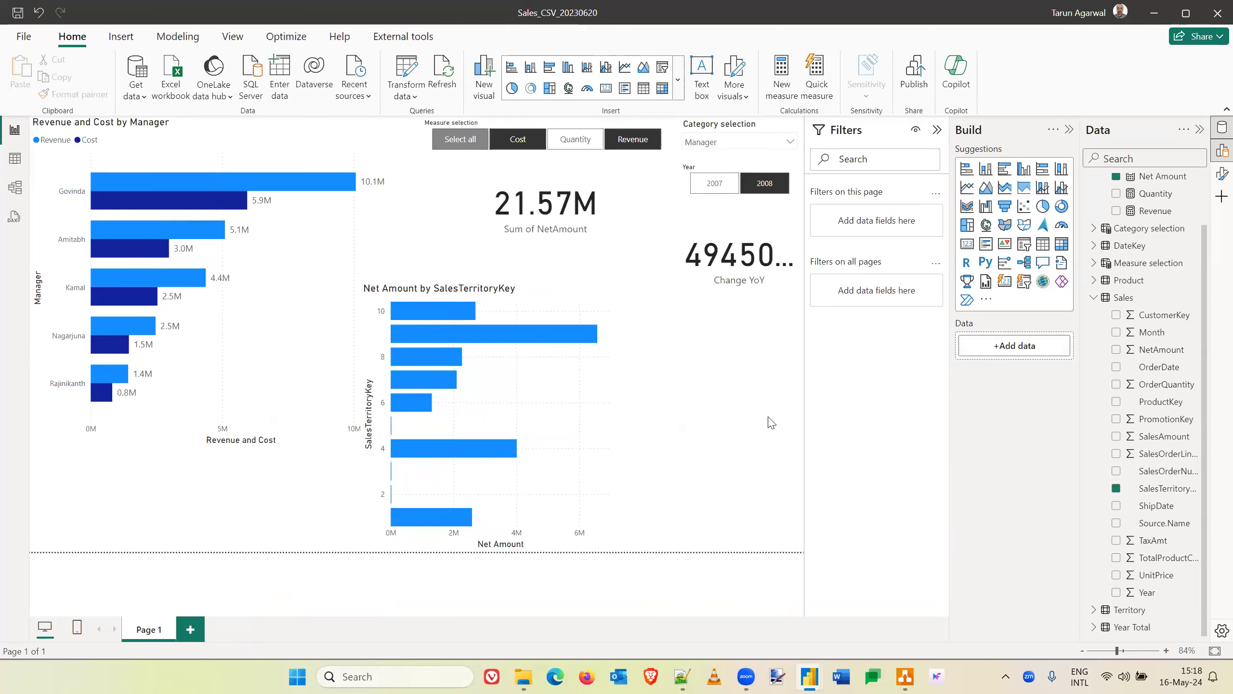
- Duplicate the Net Amount by SalesTerritoryKey chart and narrow the copy so it sits beside the original
click(557, 295)
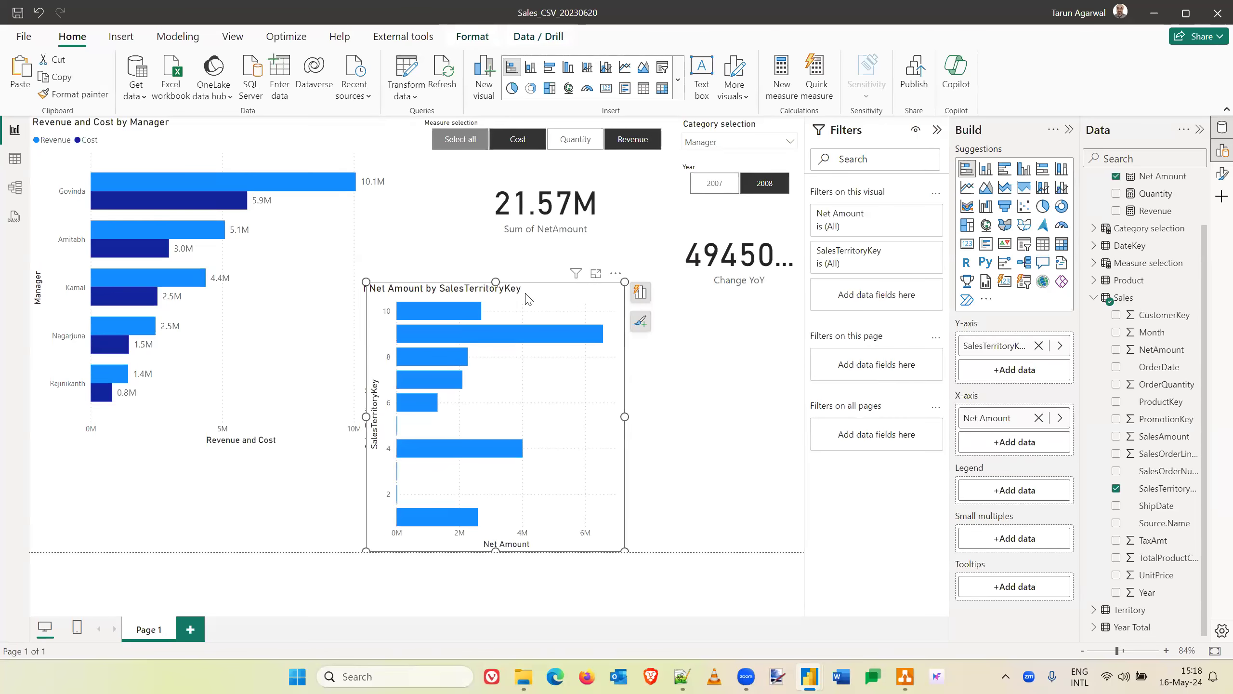
key(ctrl+c)
key(ctrl+v)
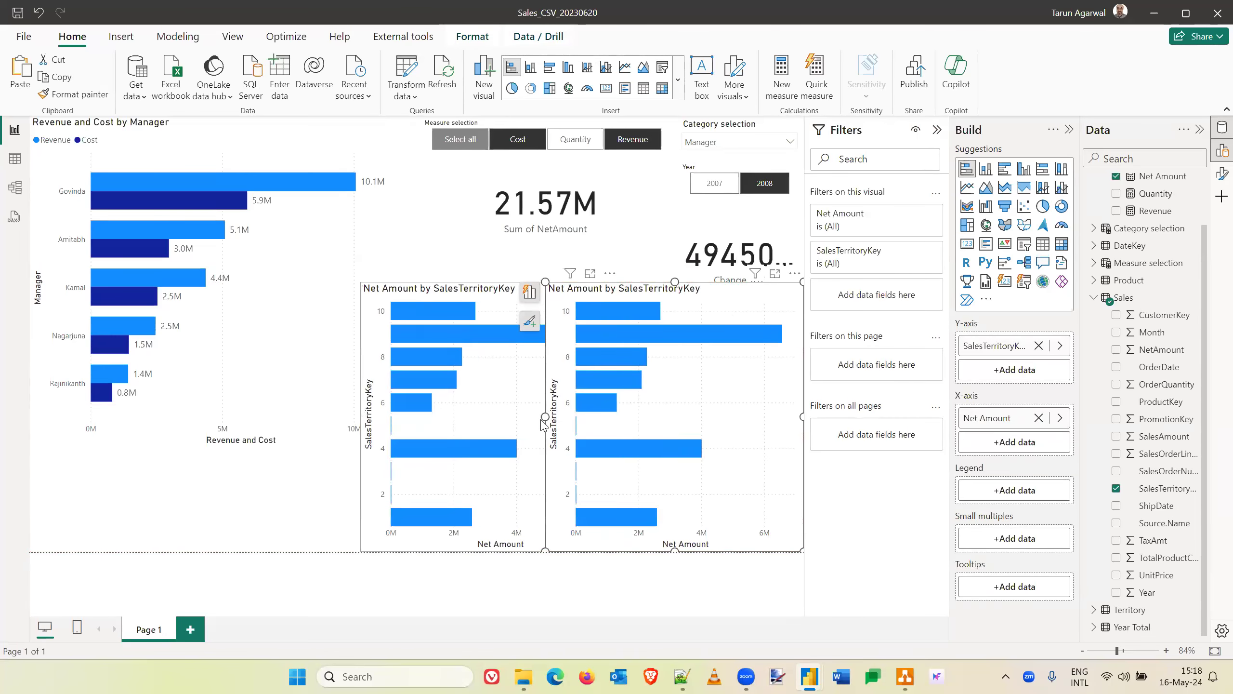
drag(543, 424, 626, 423)
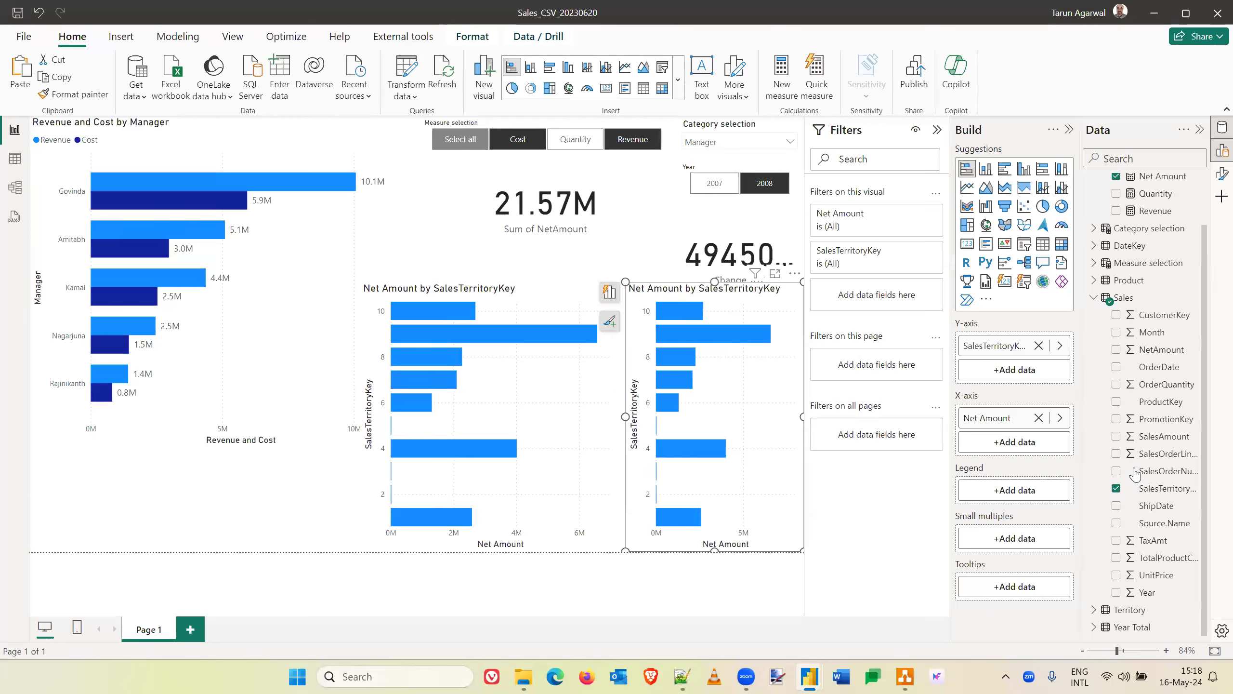
- Replace the Net Amount measure on the duplicate chart's X-axis with the NetAmount column of the Sales table
click(1039, 418)
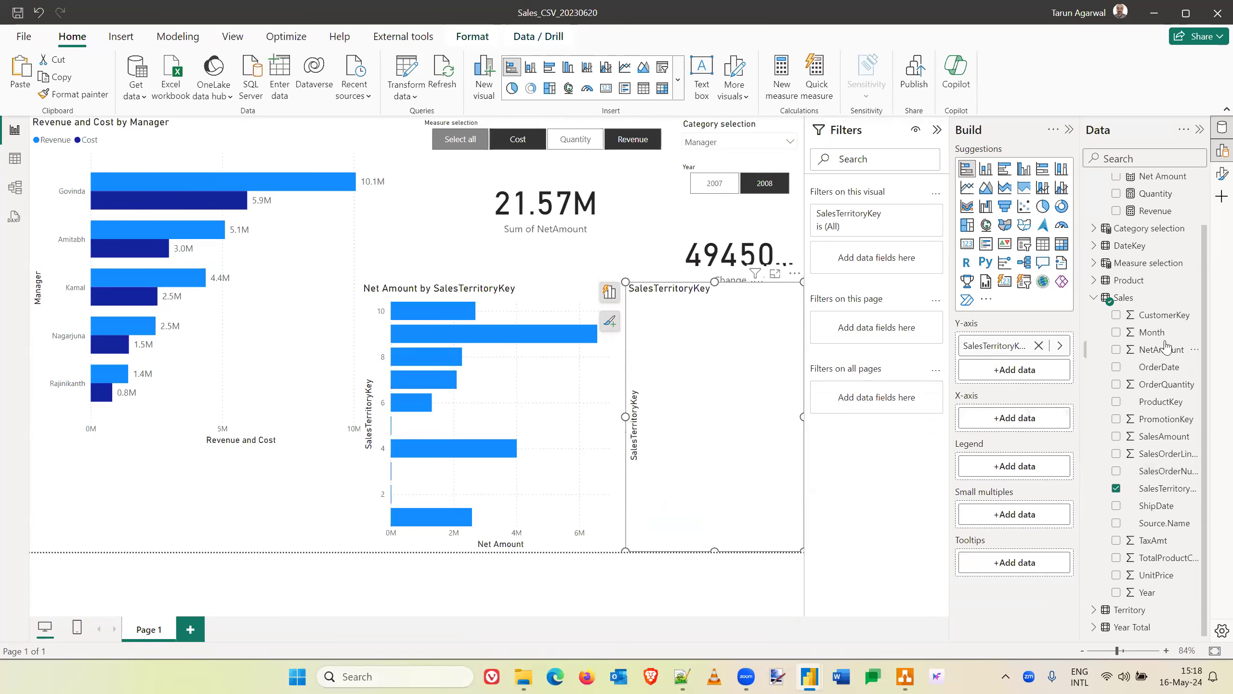
drag(1173, 352, 1040, 419)
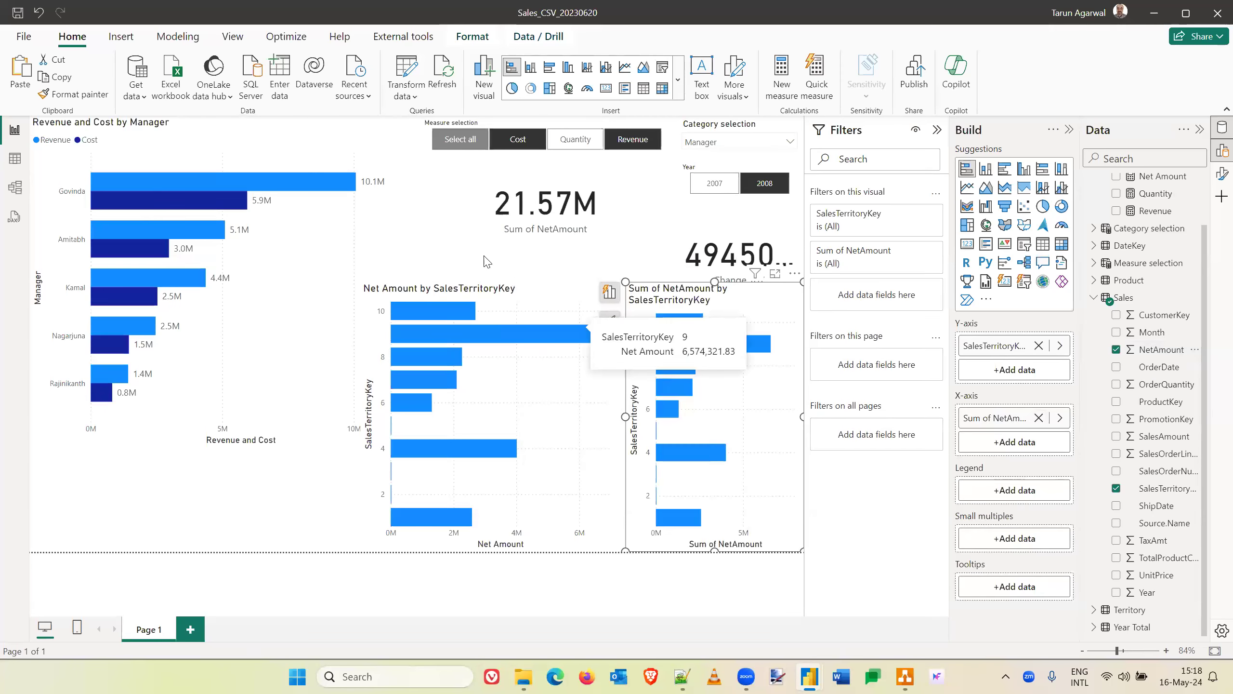
click(466, 256)
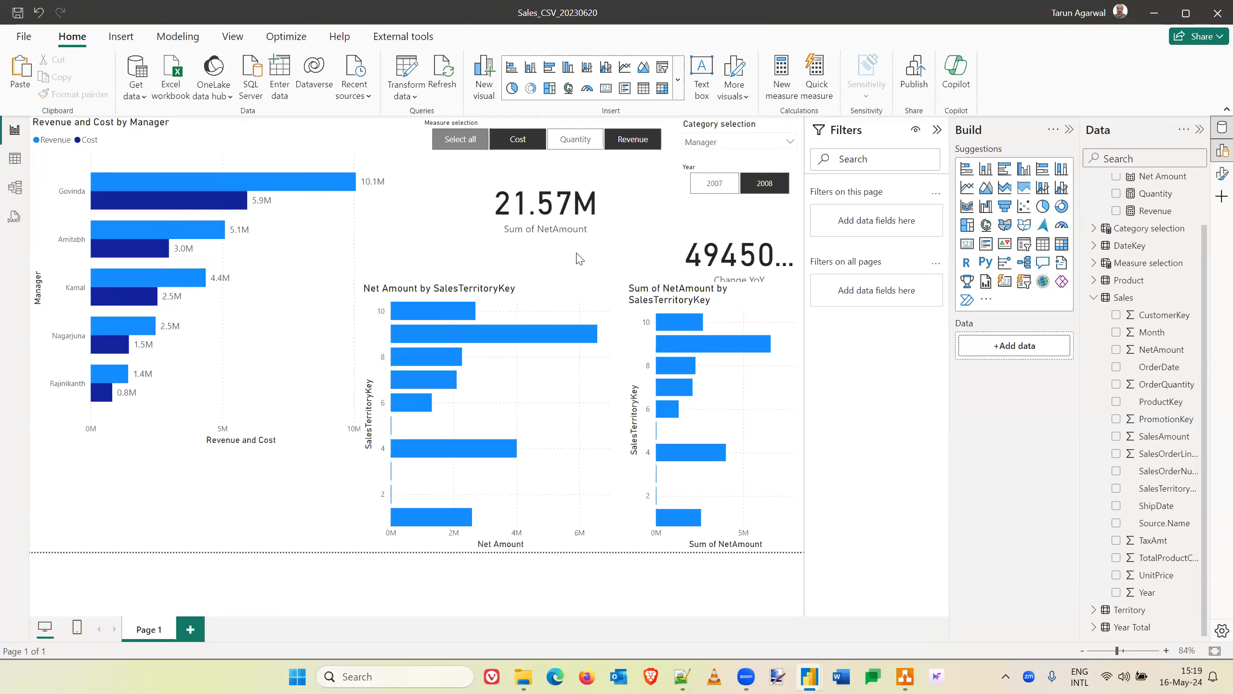
- Examine the Sales table's rows in the table view across to the NetAmount column
scroll(1187, 276, up, 2)
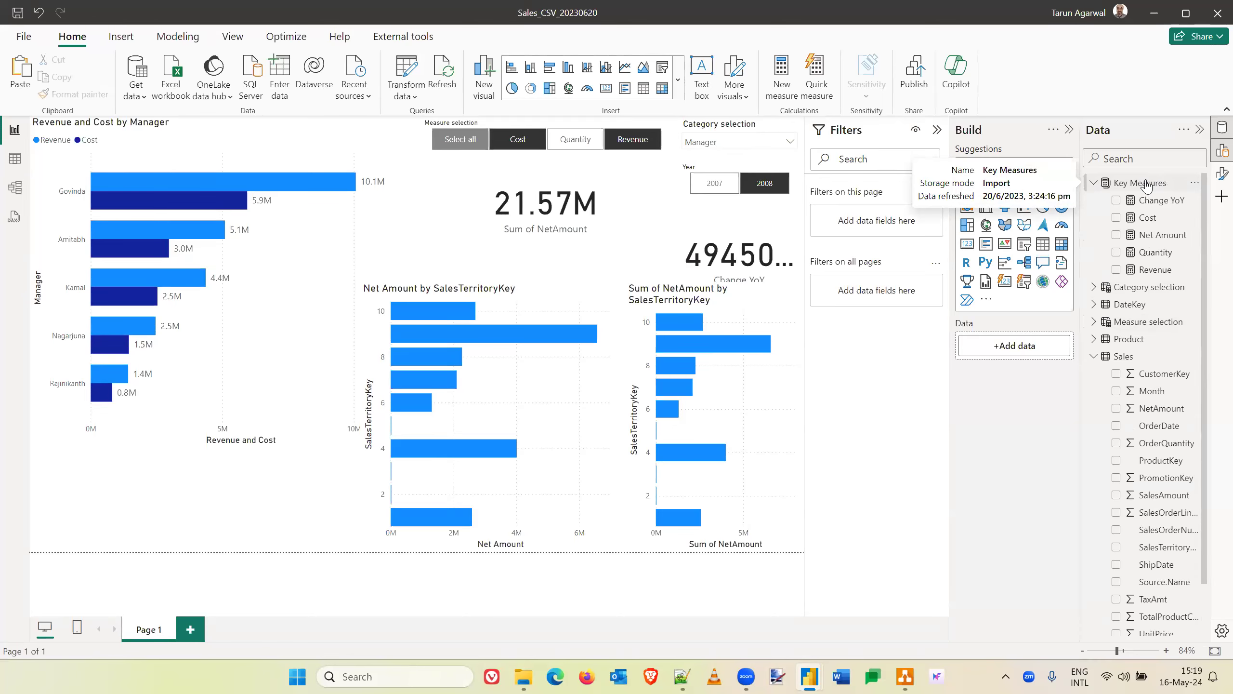
click(15, 158)
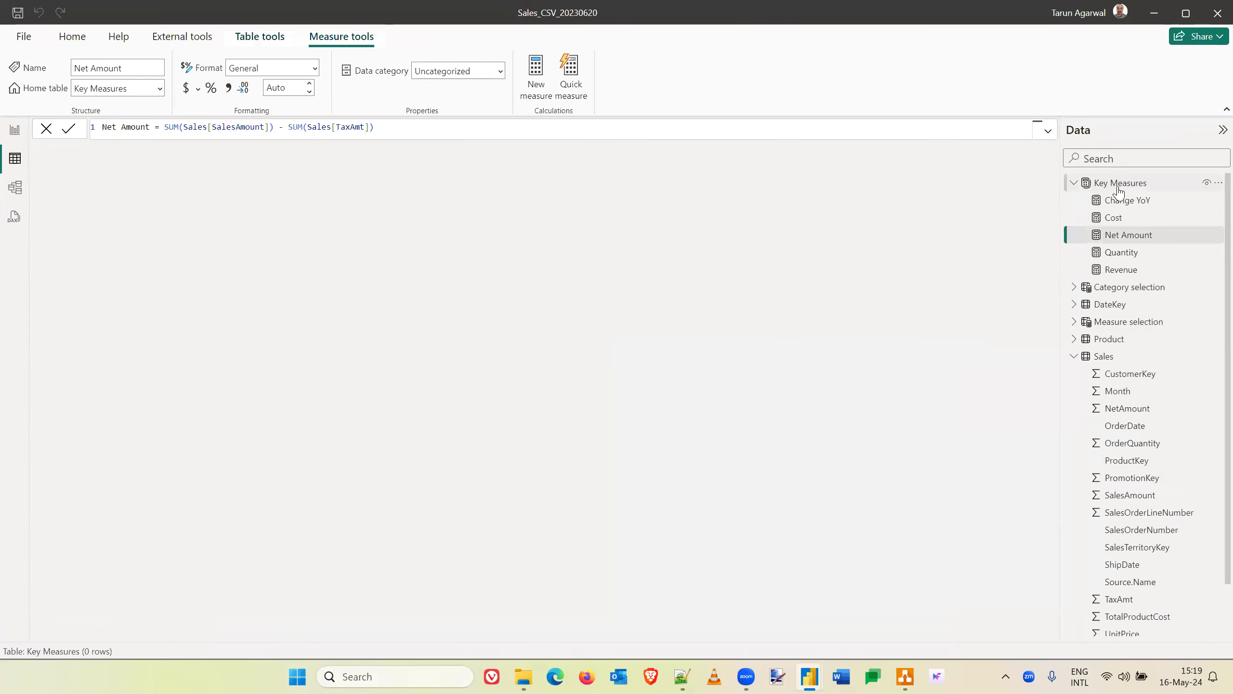
click(1107, 356)
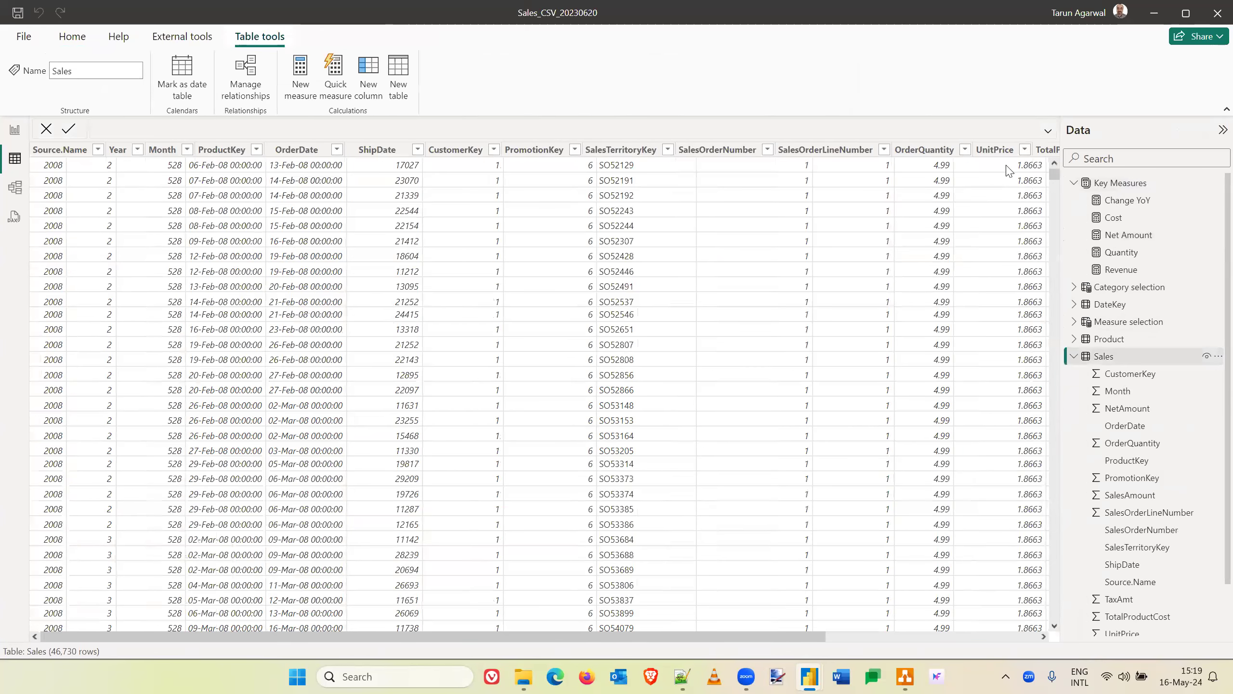
scroll(1003, 542, right, 5)
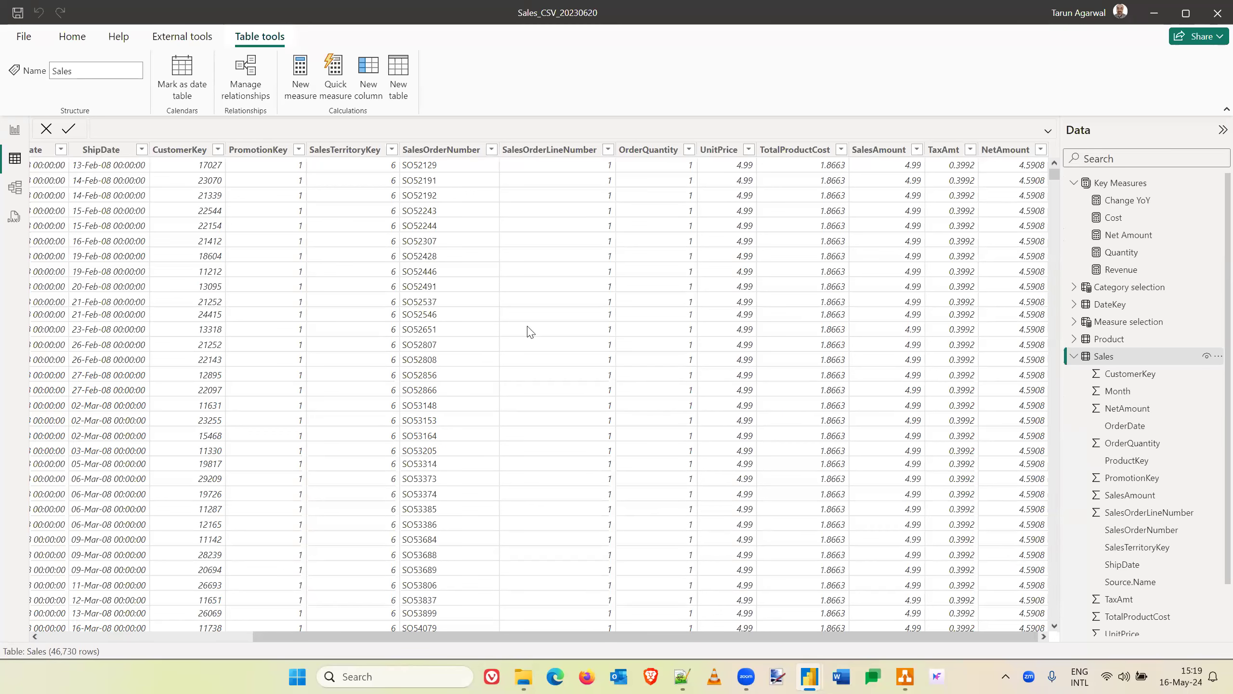
click(1019, 154)
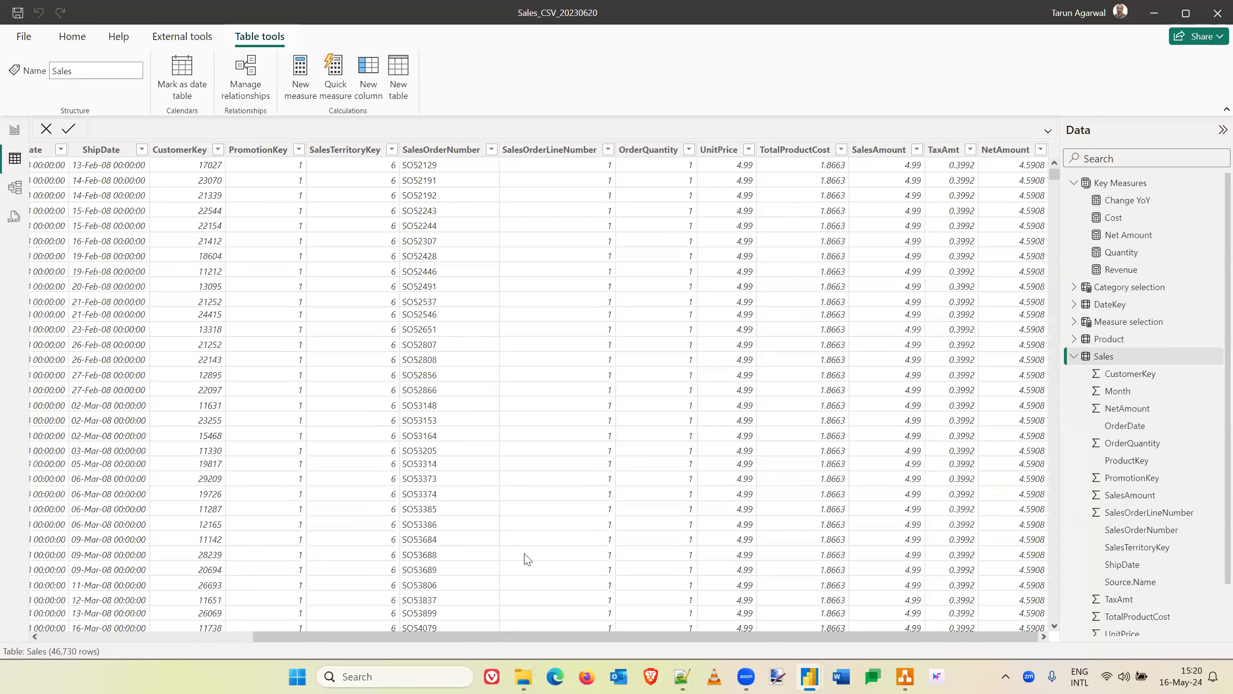
- Switch to File Explorer and examine the monthly CSV source files in the 2006 folder under Samples > Sales_CSV
click(521, 676)
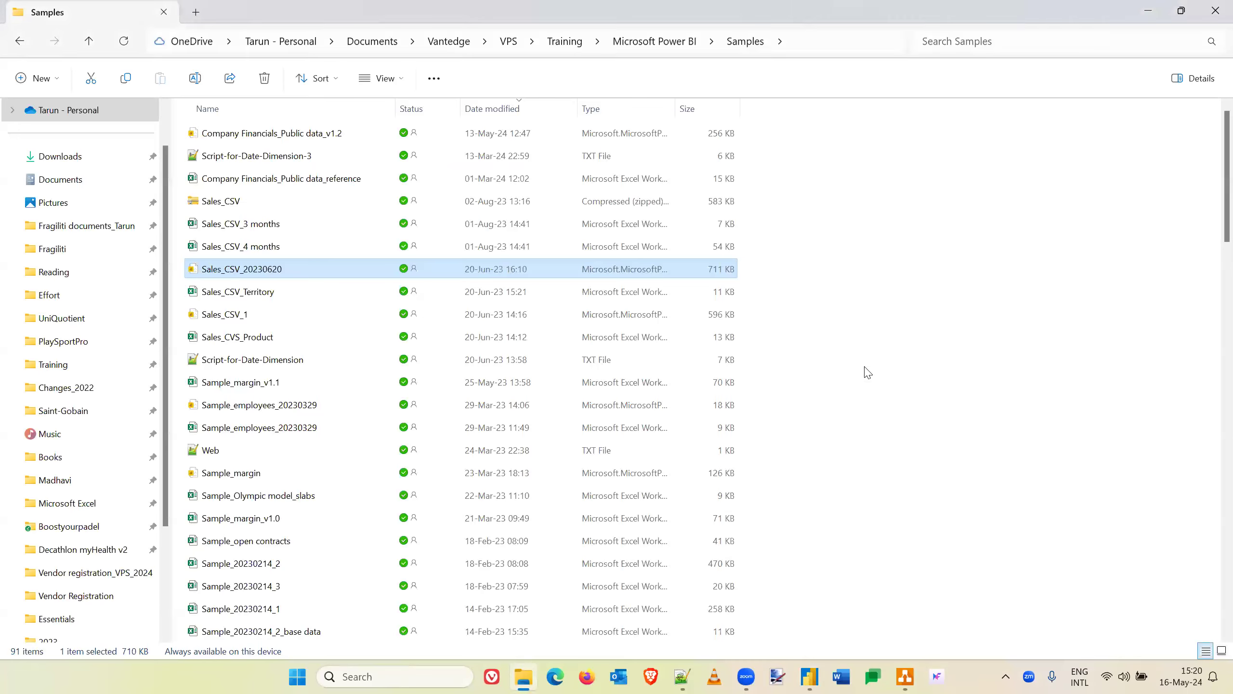
scroll(867, 372, down, 20)
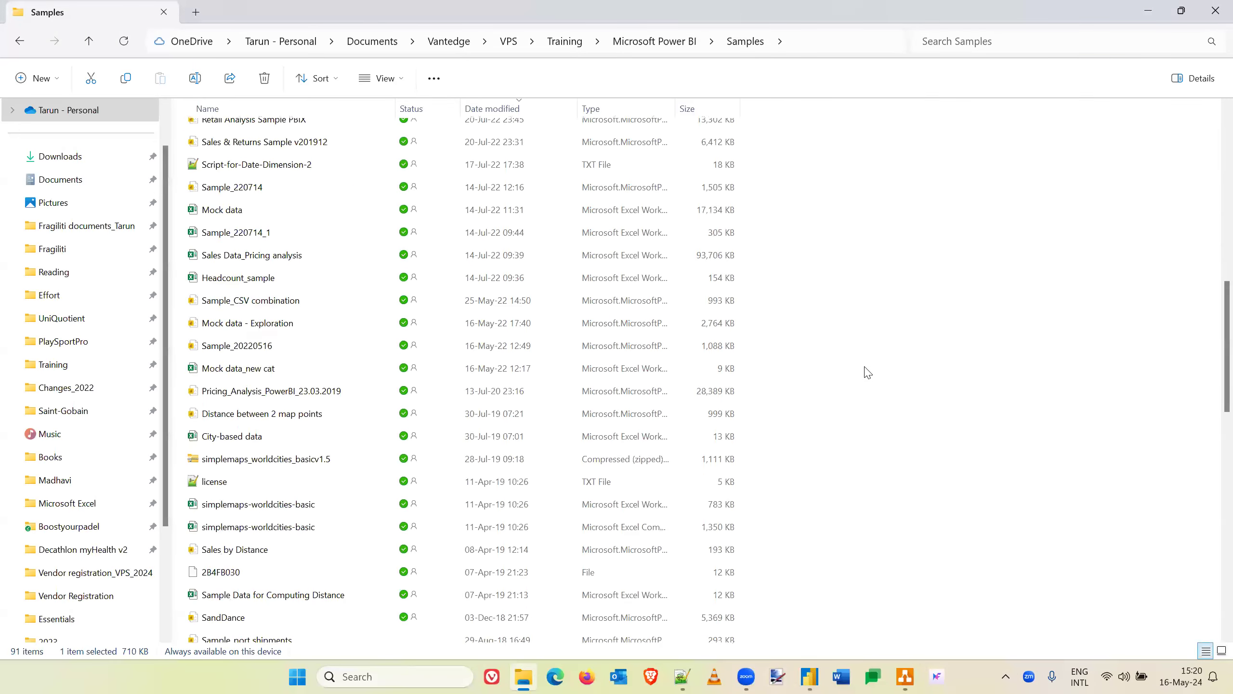
scroll(213, 459, down, 7)
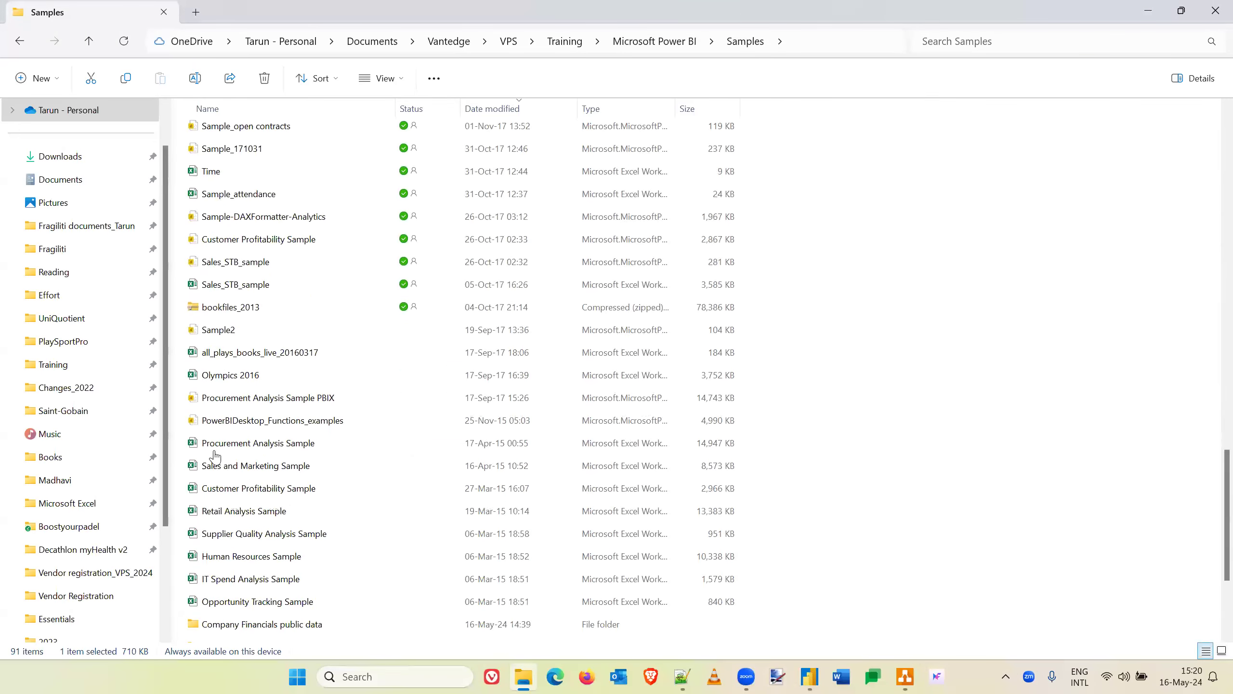
click(216, 456)
double_click(216, 455)
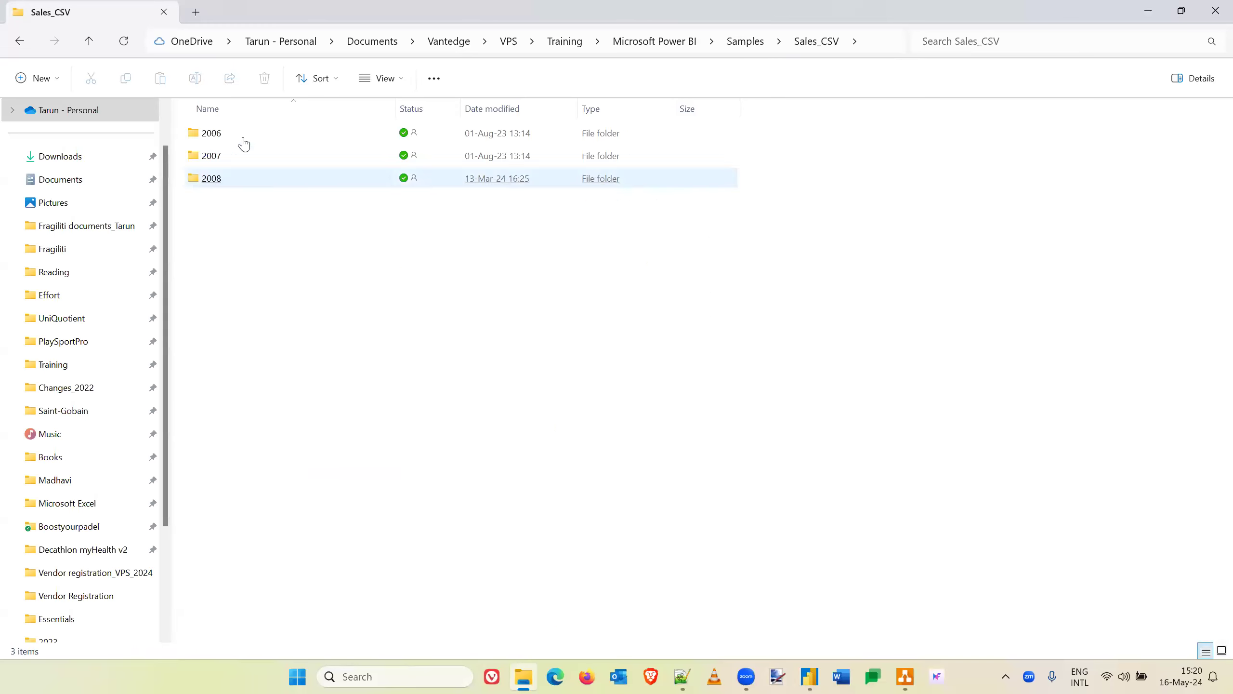
click(215, 137)
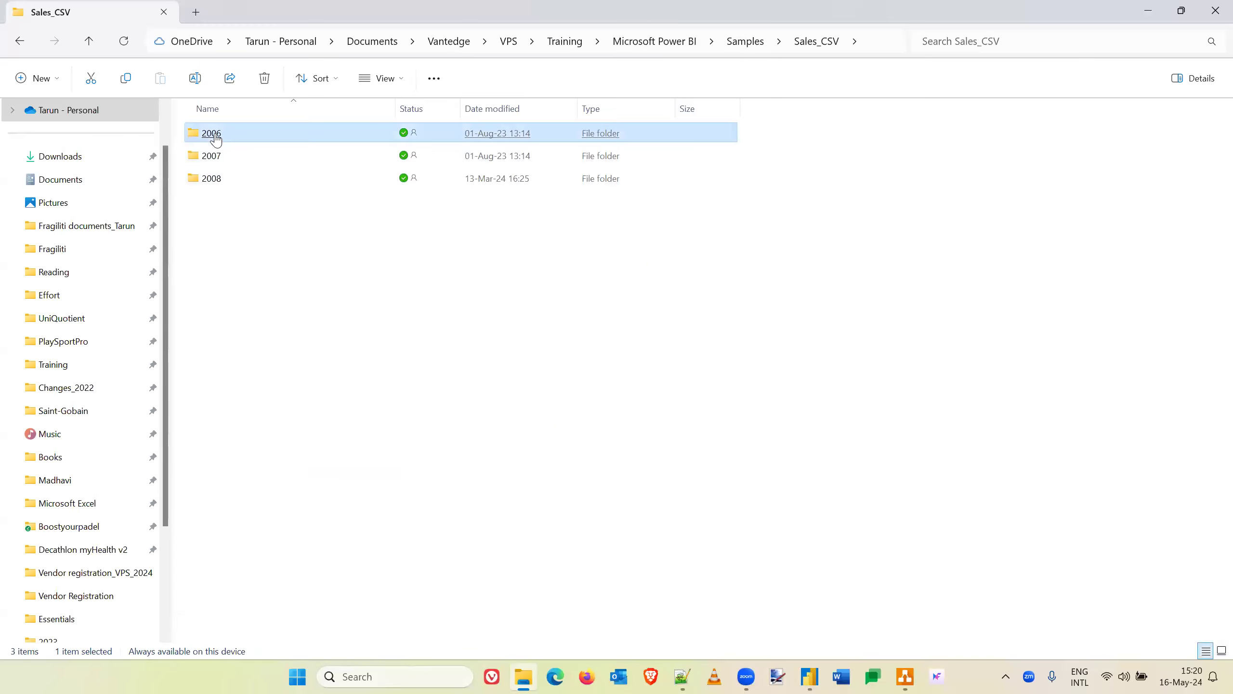
double_click(215, 137)
click(217, 137)
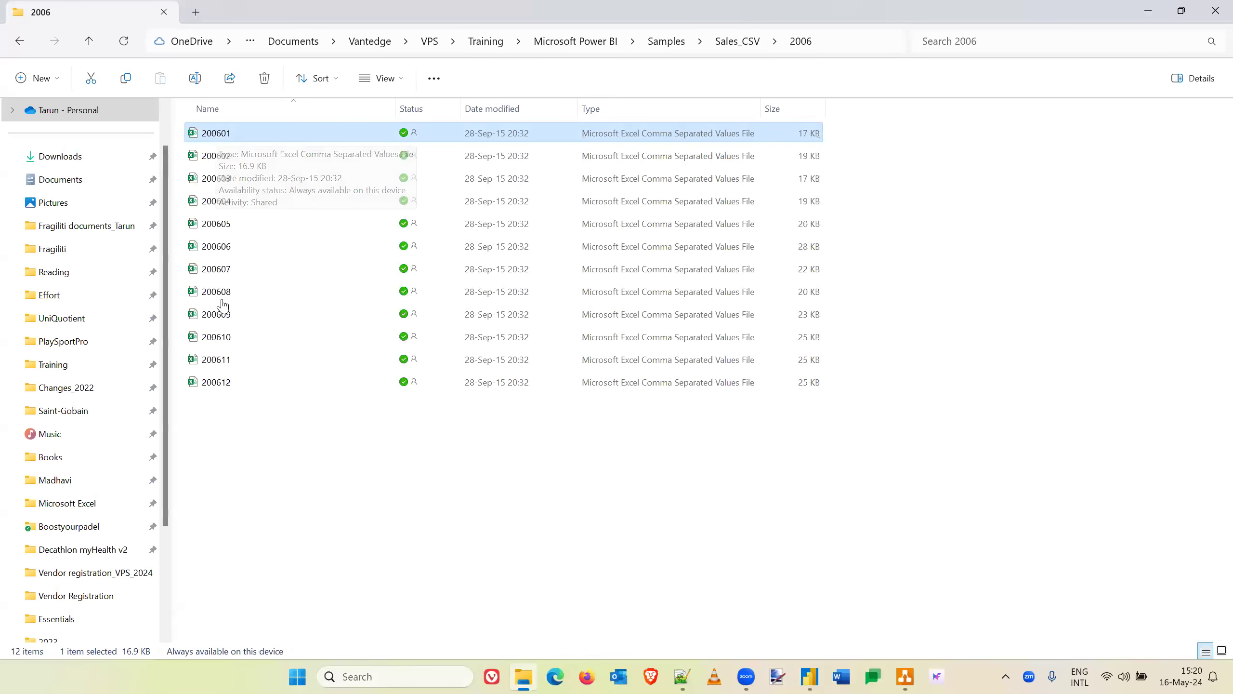
click(256, 499)
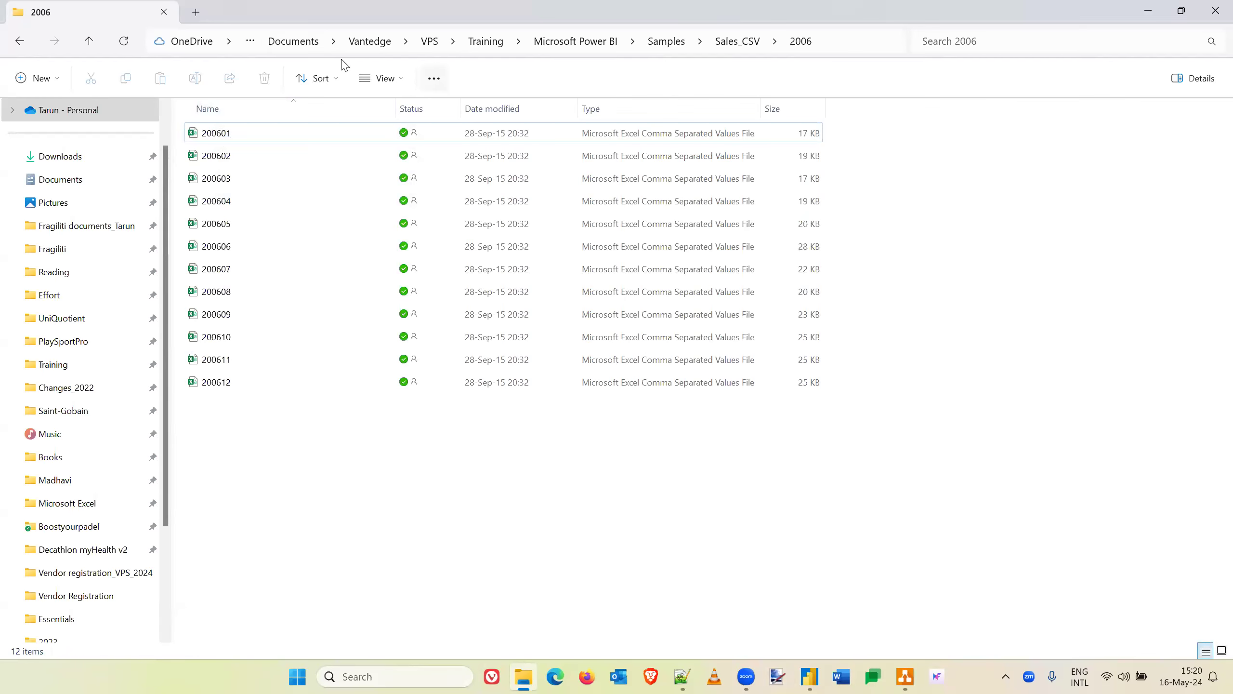
- Switch back to Power BI, review the Sales table's NetAmount column and return to the report page
key(alt+Tab)
key(alt+Tab)
key(alt+Tab)
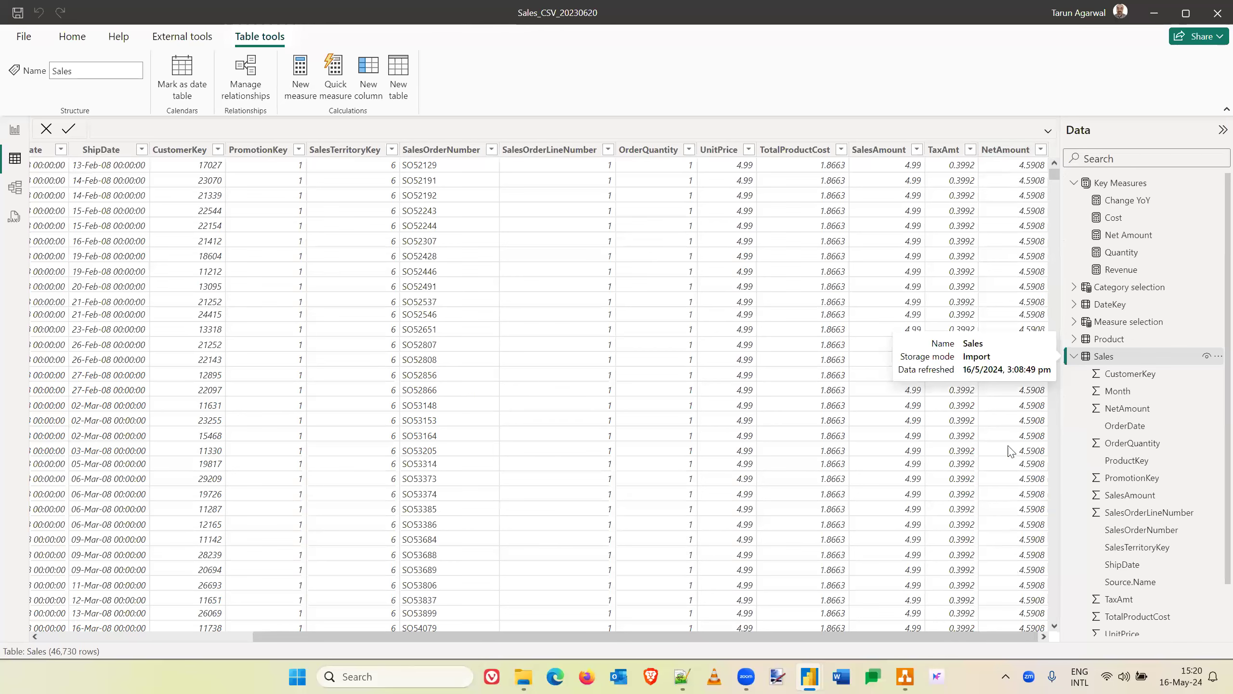
click(1001, 151)
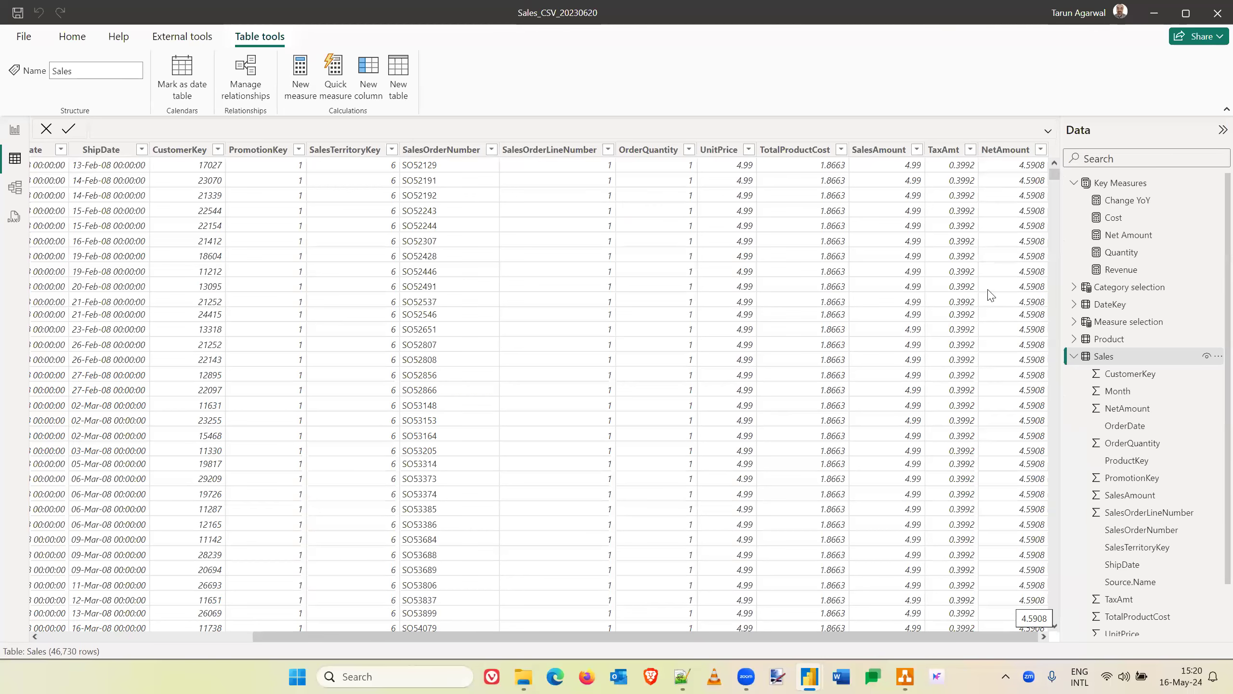
click(15, 131)
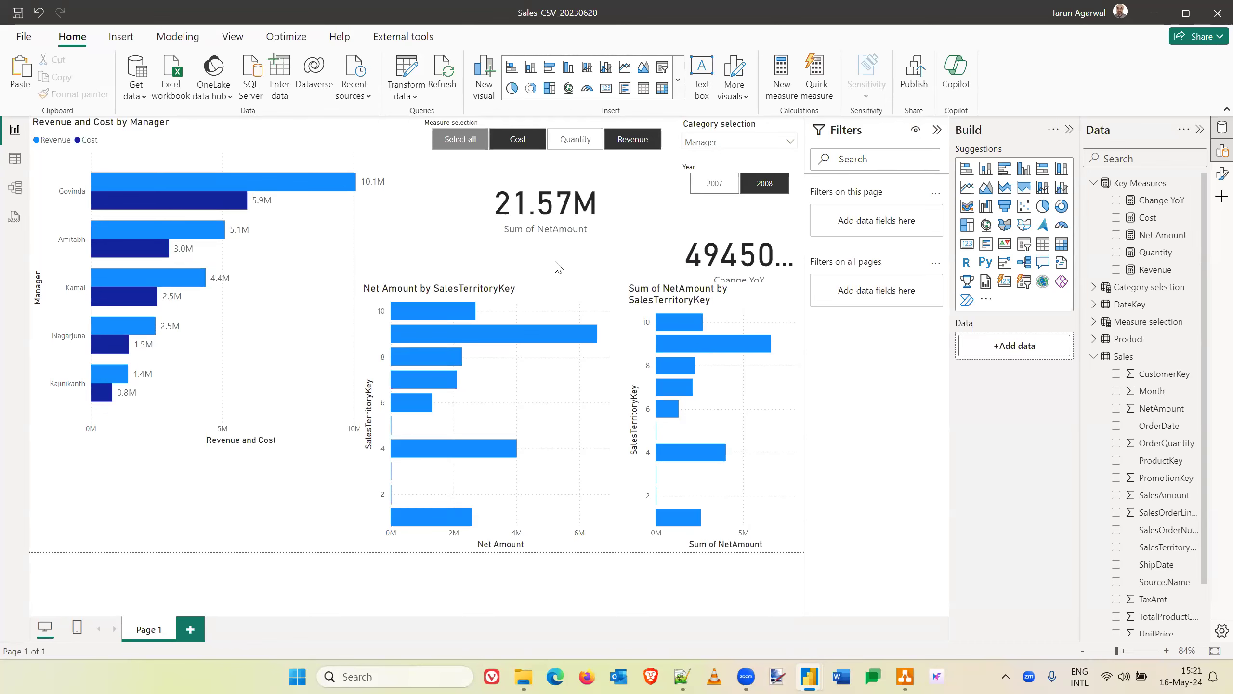
- Switch to the Company Financials_Public data_v1.2 report and examine the Current Ratio by Fiscal Year and Company chart
key(alt+Tab)
key(alt+Tab)
key(alt+Tab)
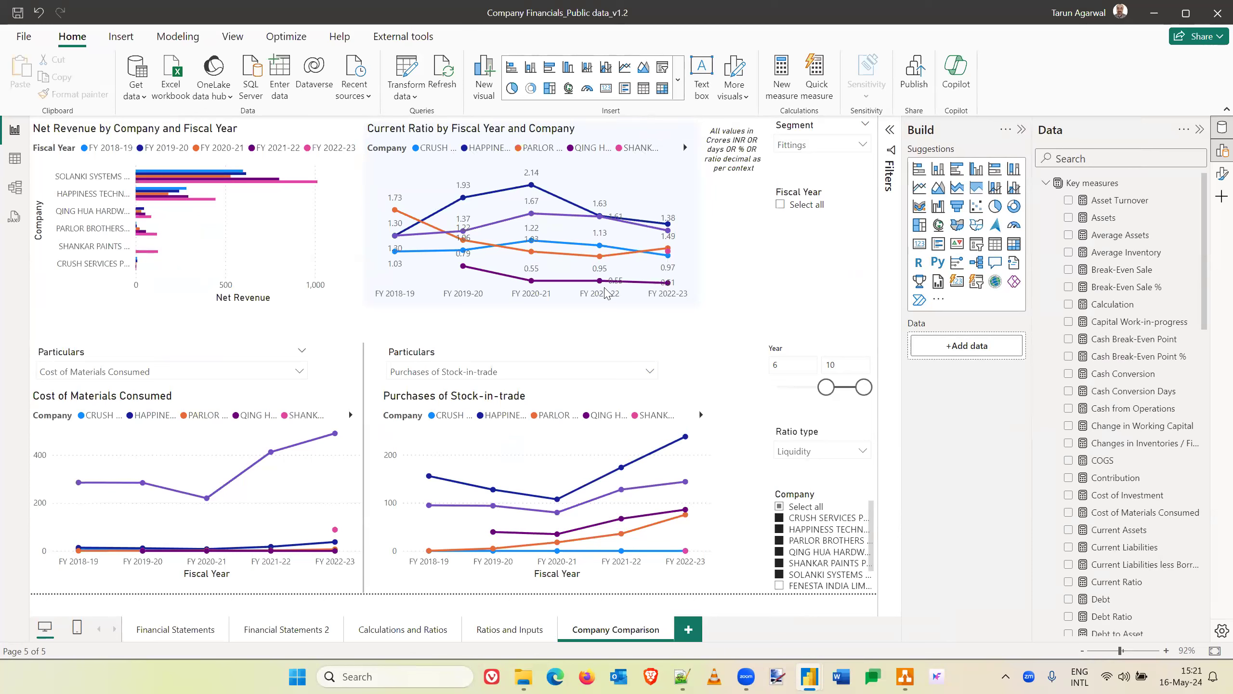
mouse_move(430, 233)
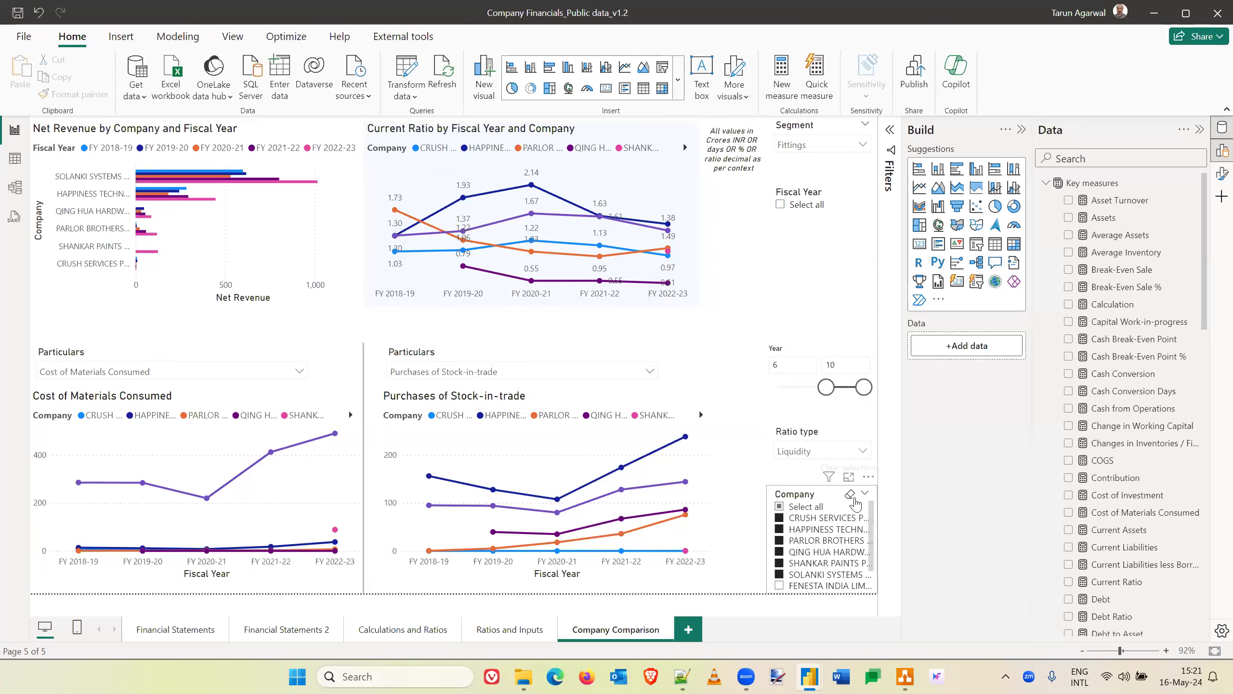
- Filter the Company slicer to only HAPPINESS TECHNOLOGIES LIMITED and QING HUA HARDWARE (INDIA) PRIVATE LIMITED
click(850, 495)
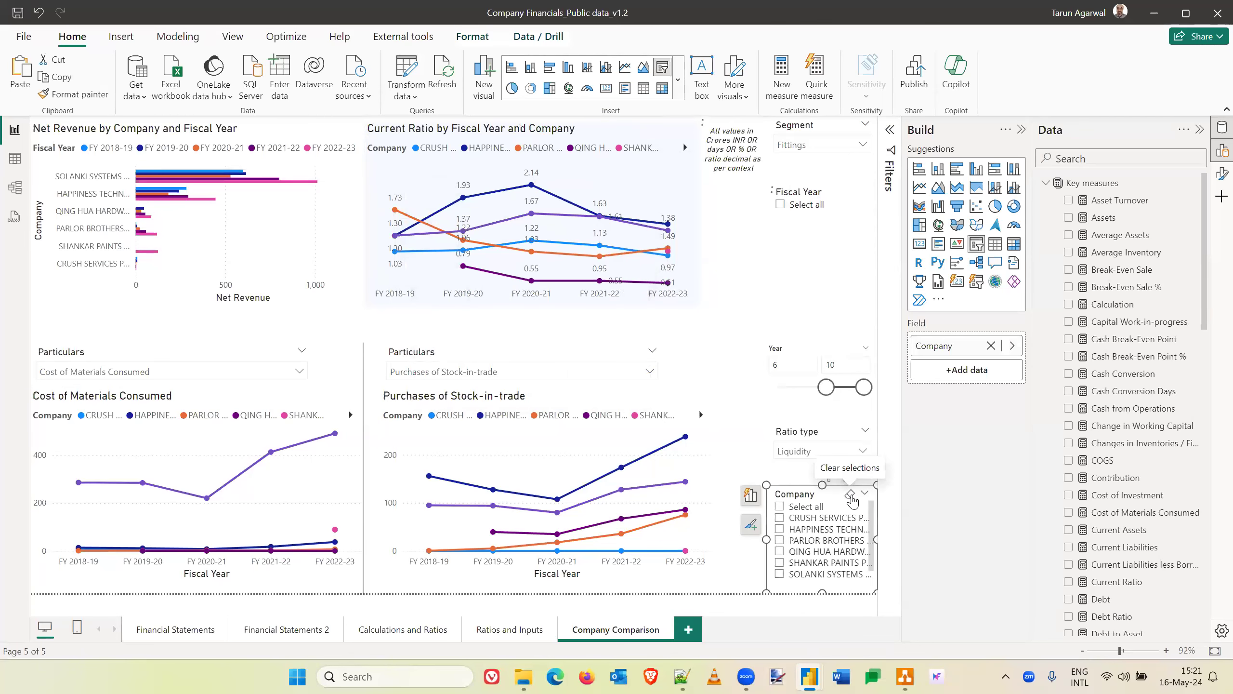
click(780, 529)
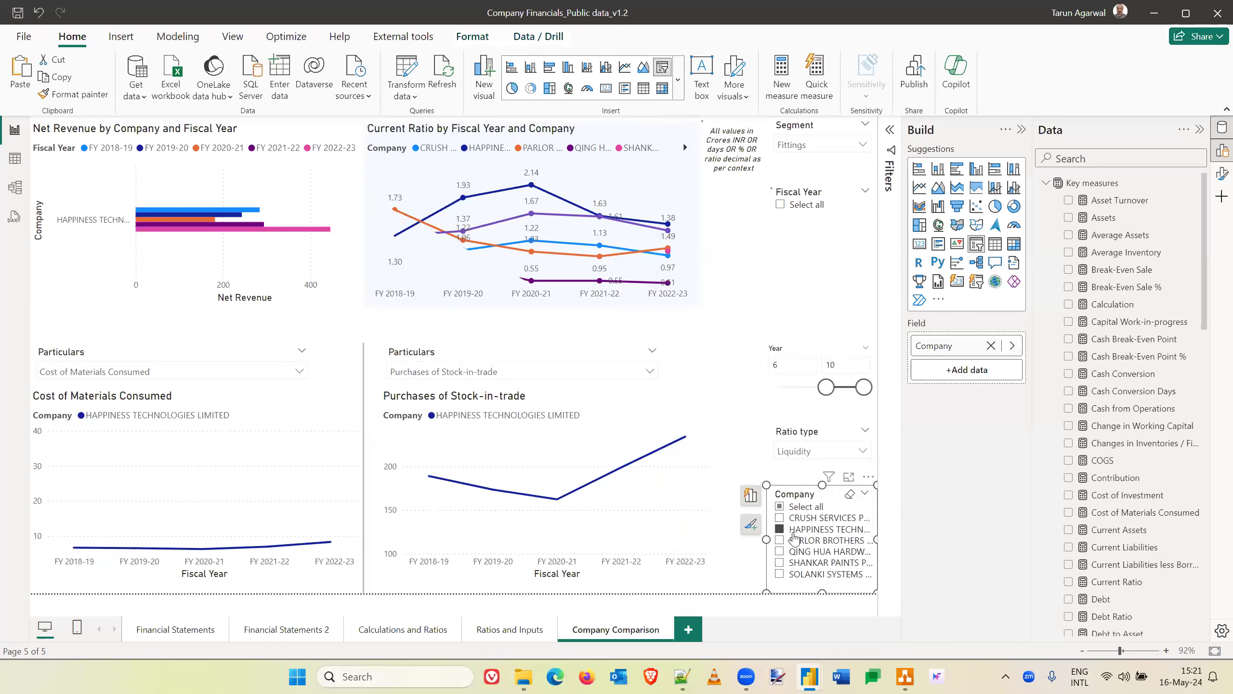
click(780, 554)
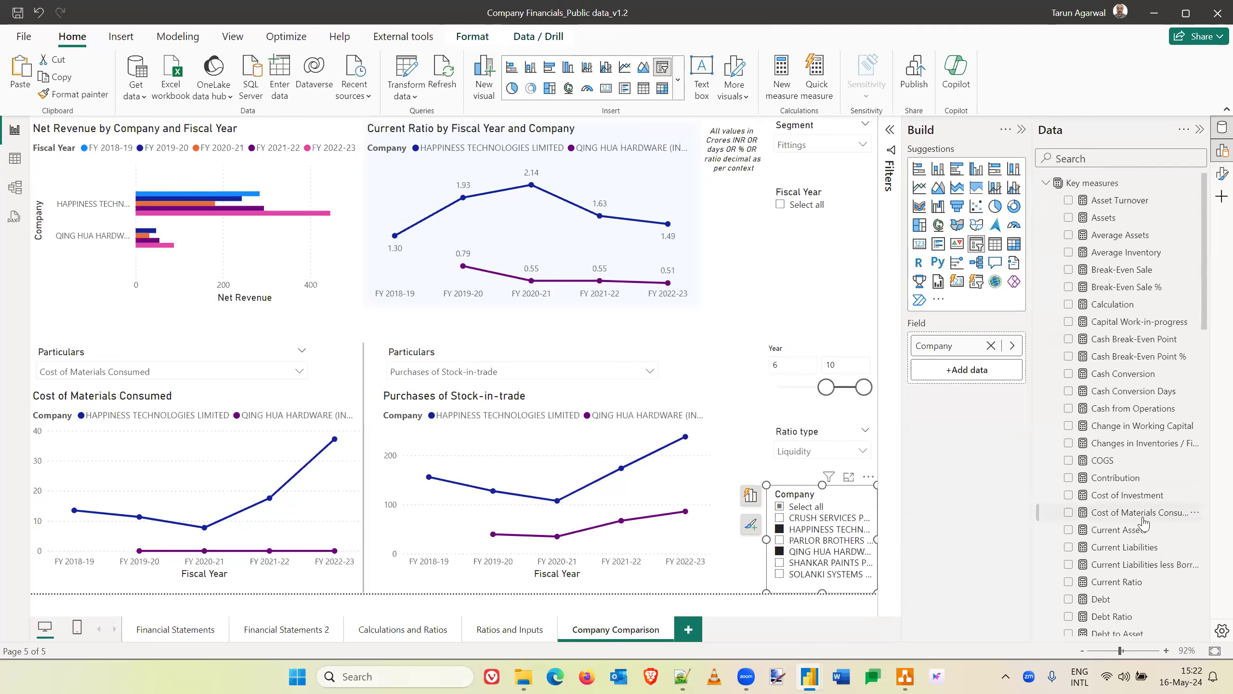
- Look through the Key measures list and read the formulas of measures such as Asset Turnover, Assets, Cash from Operations, COGS and Current Liabilities
scroll(1143, 522, down, 3)
scroll(1144, 522, down, 6)
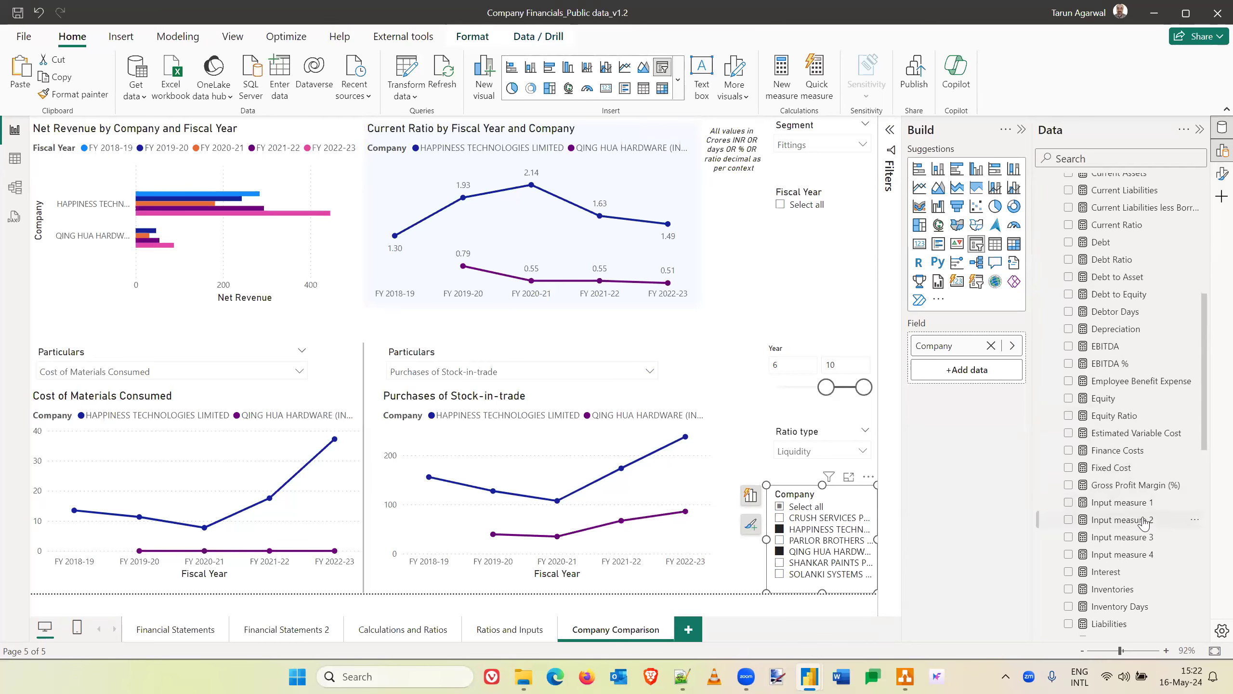
scroll(1144, 522, down, 6)
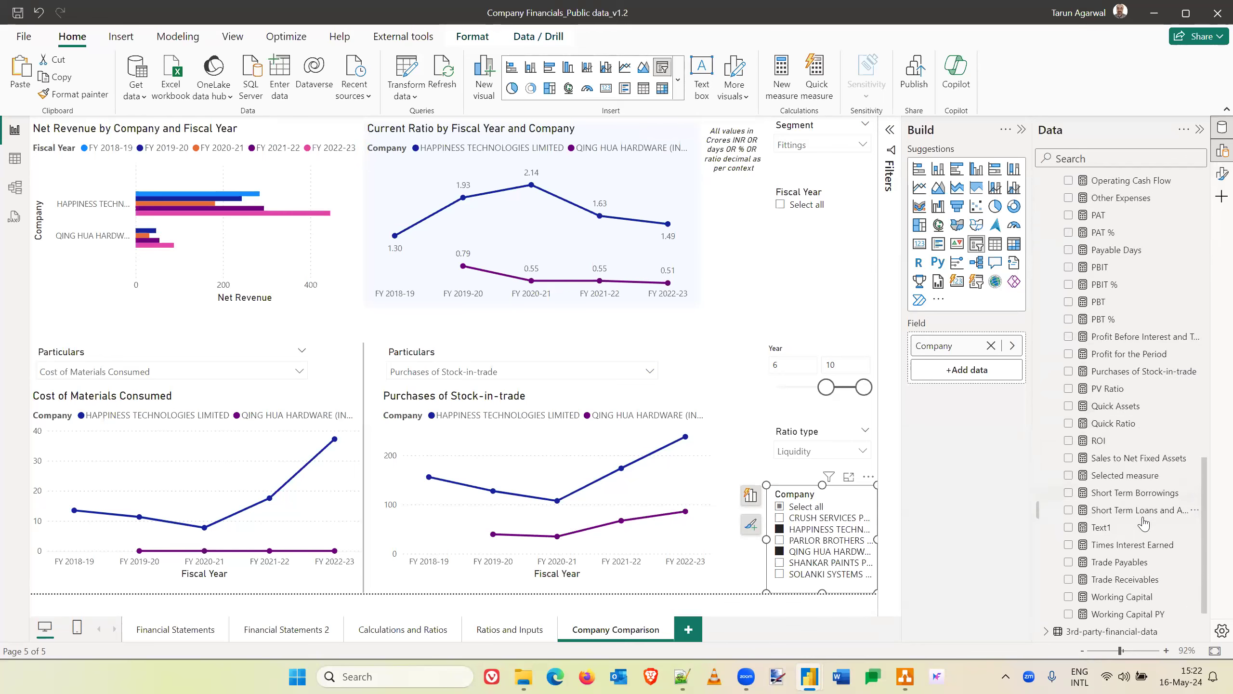
scroll(1144, 522, up, 15)
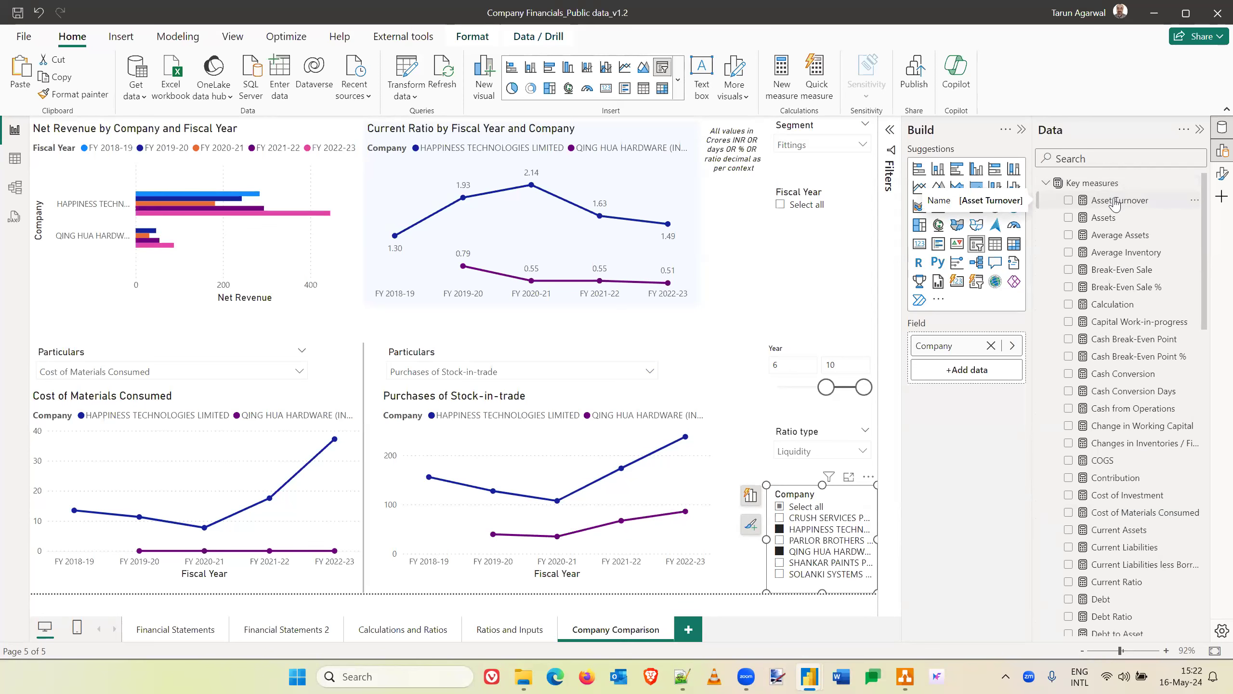
click(1115, 203)
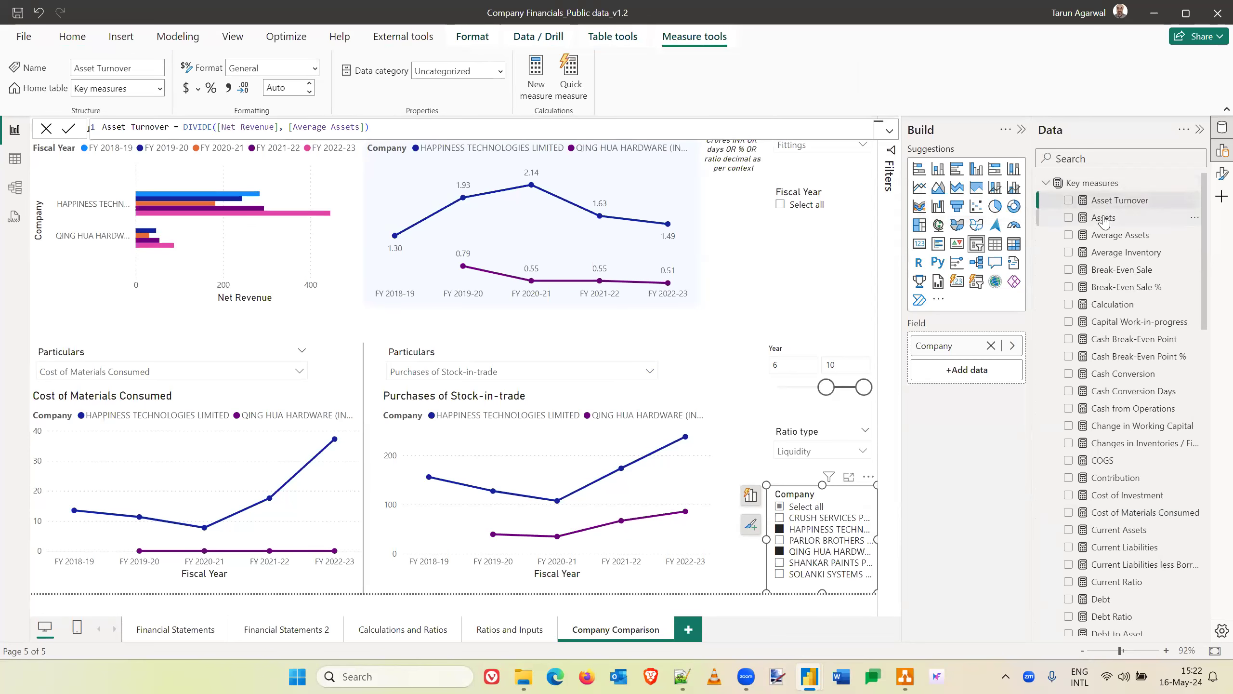
click(1105, 219)
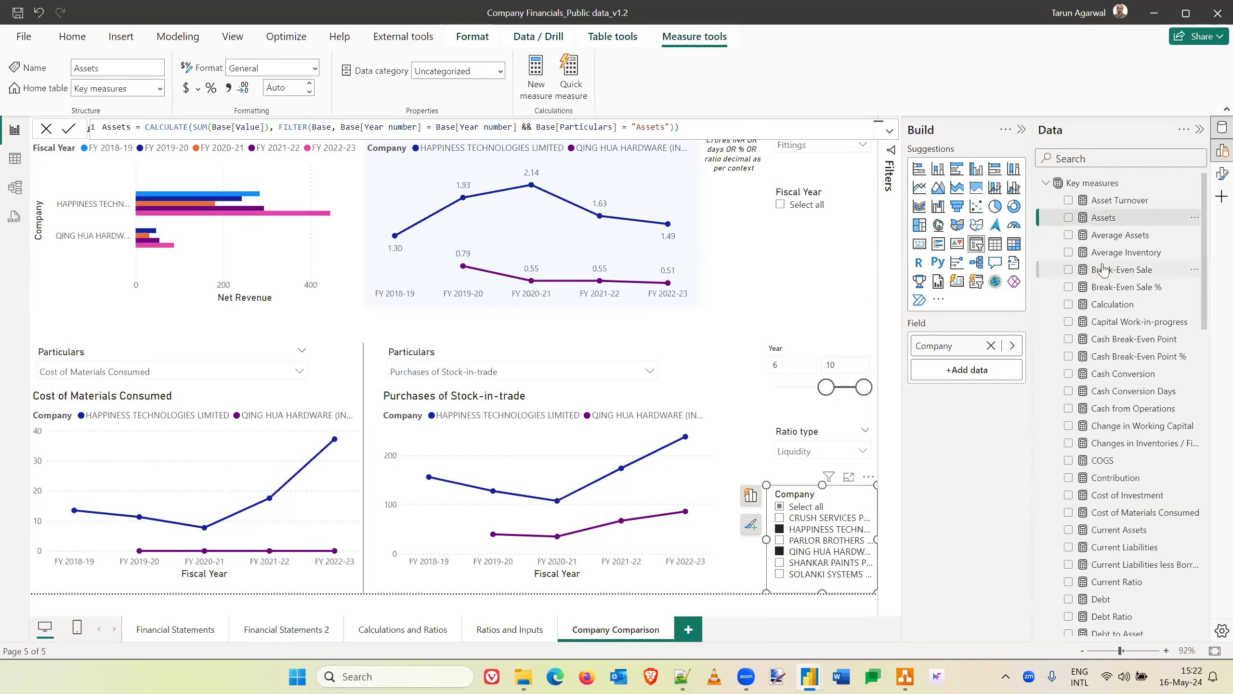
click(1138, 409)
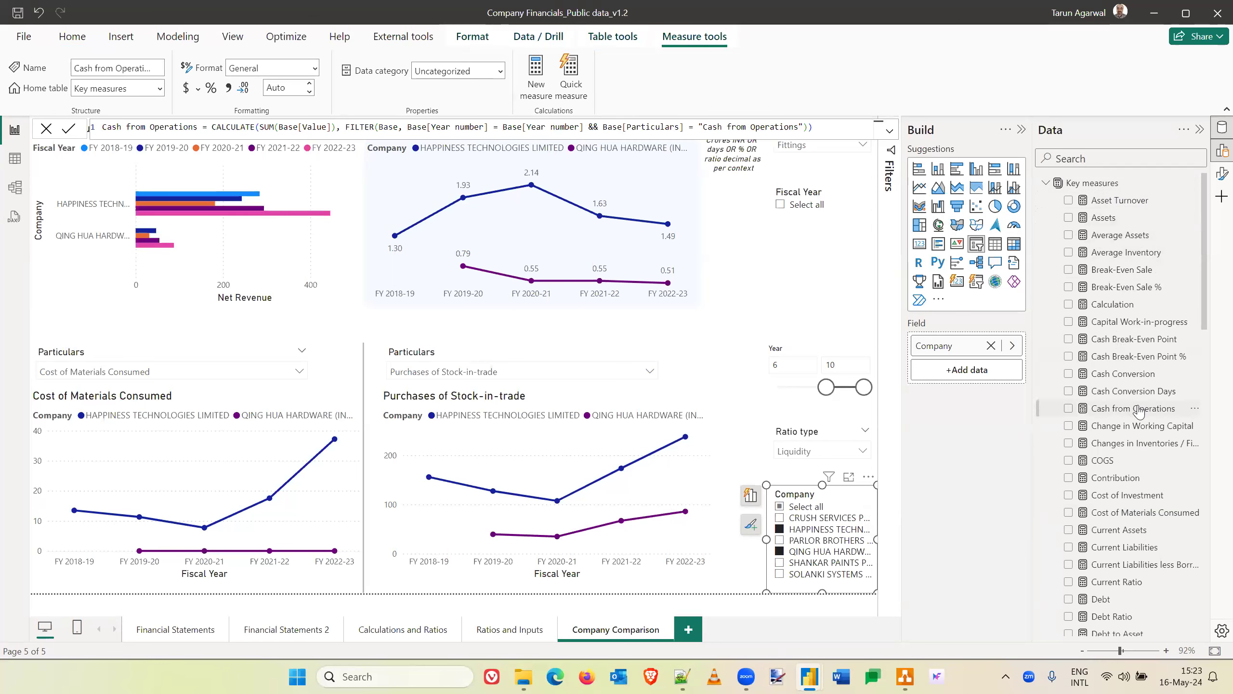
click(1111, 464)
click(1128, 450)
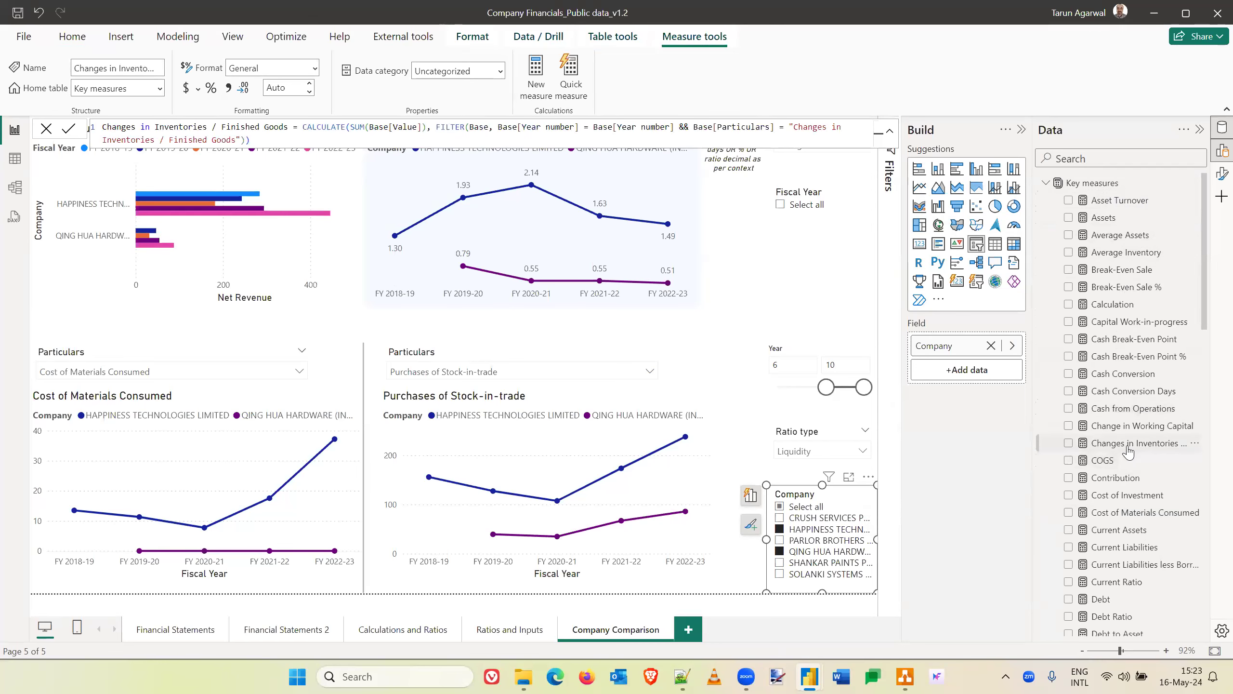
click(1111, 461)
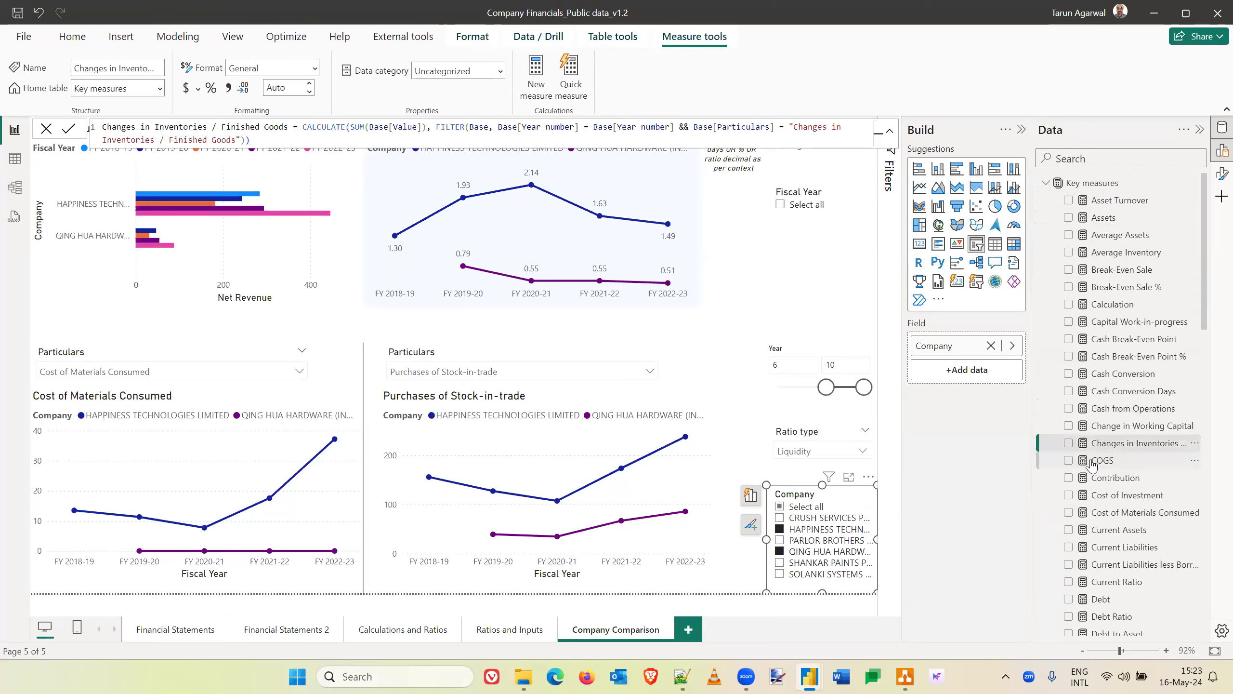
click(1131, 545)
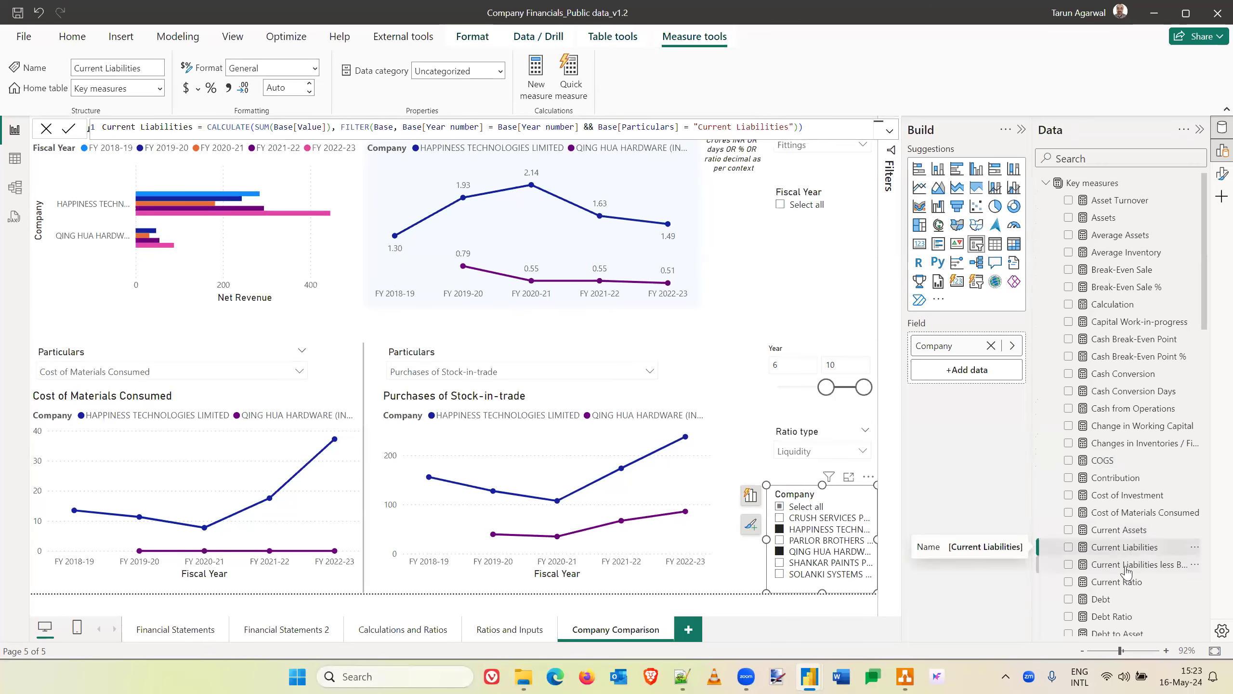
- Add 0 as the alternate result of the DIVIDE function in the Current Ratio measure and commit the formula
click(1118, 582)
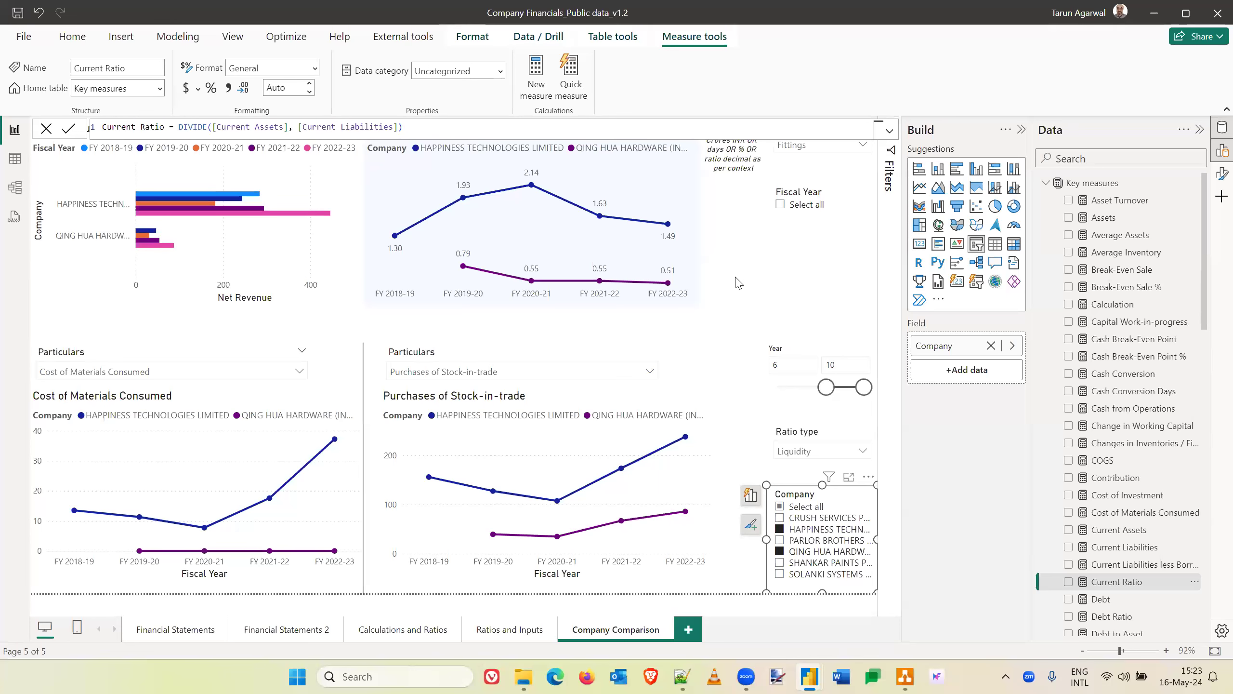
click(399, 128)
text(,)
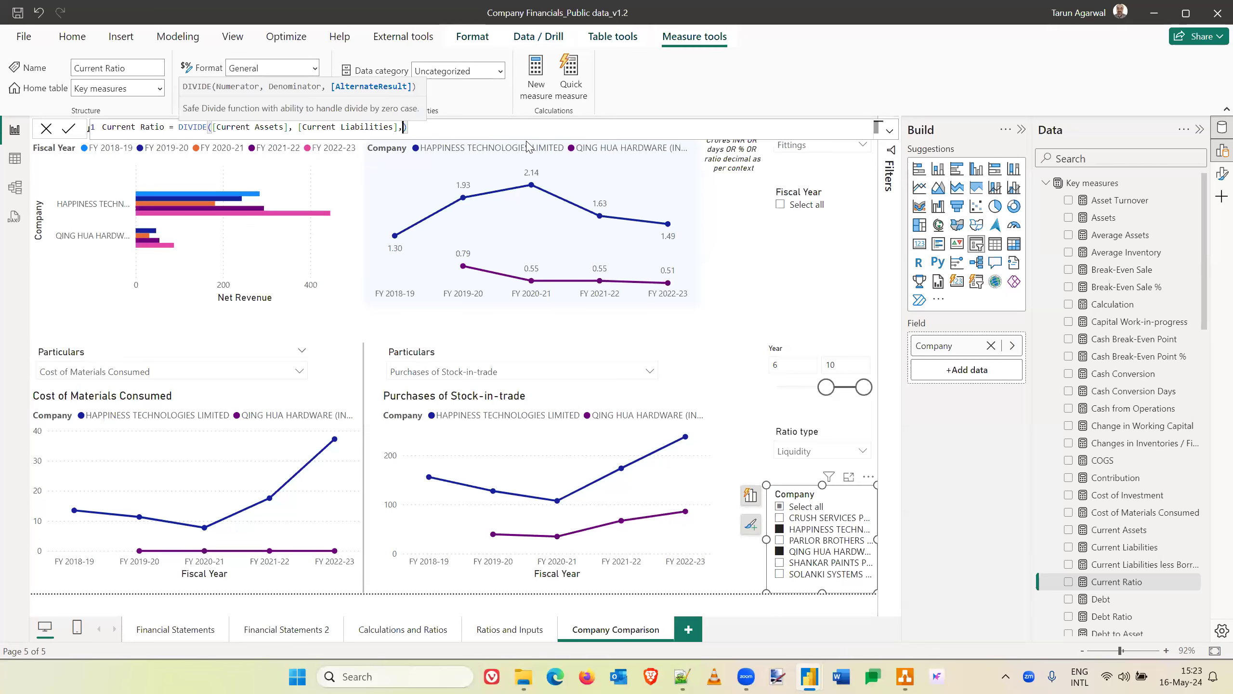
text(0)
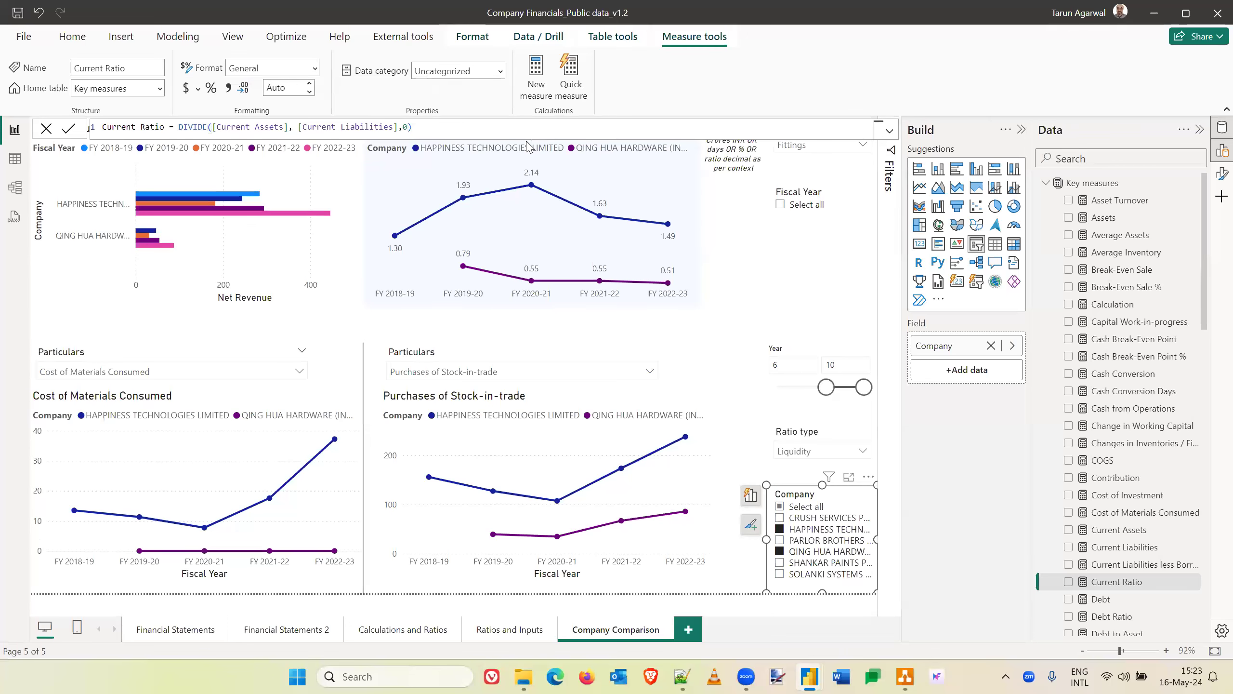
key(Return)
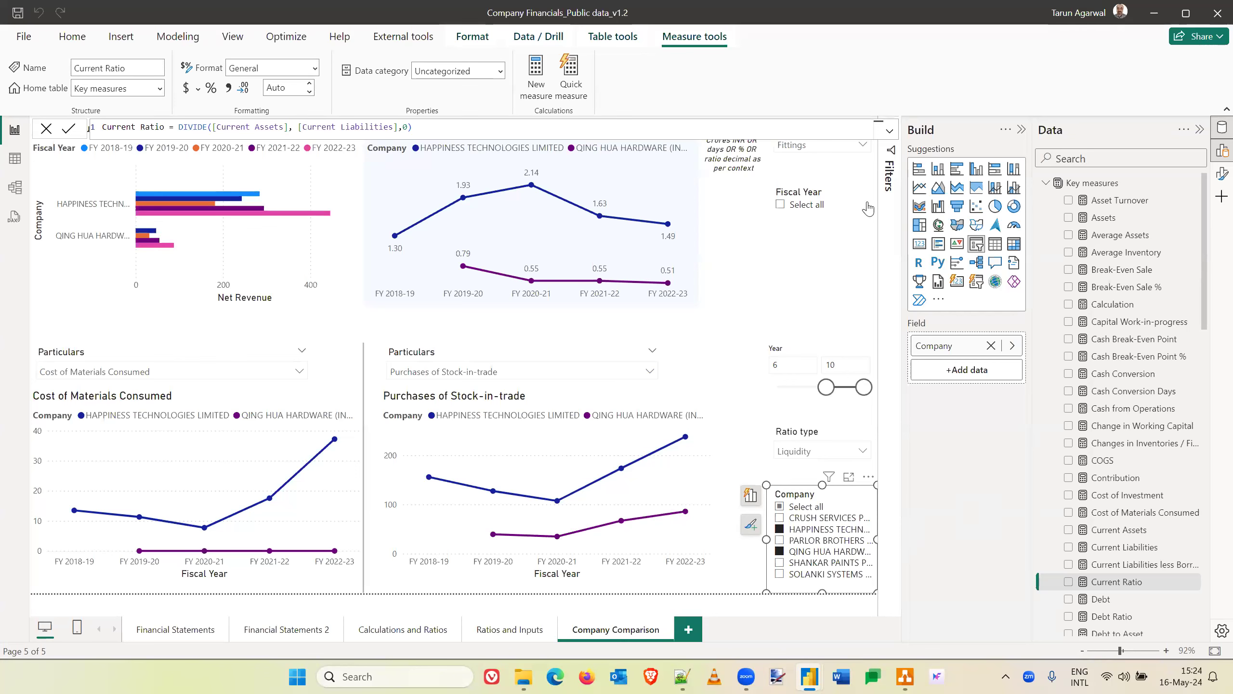
click(725, 245)
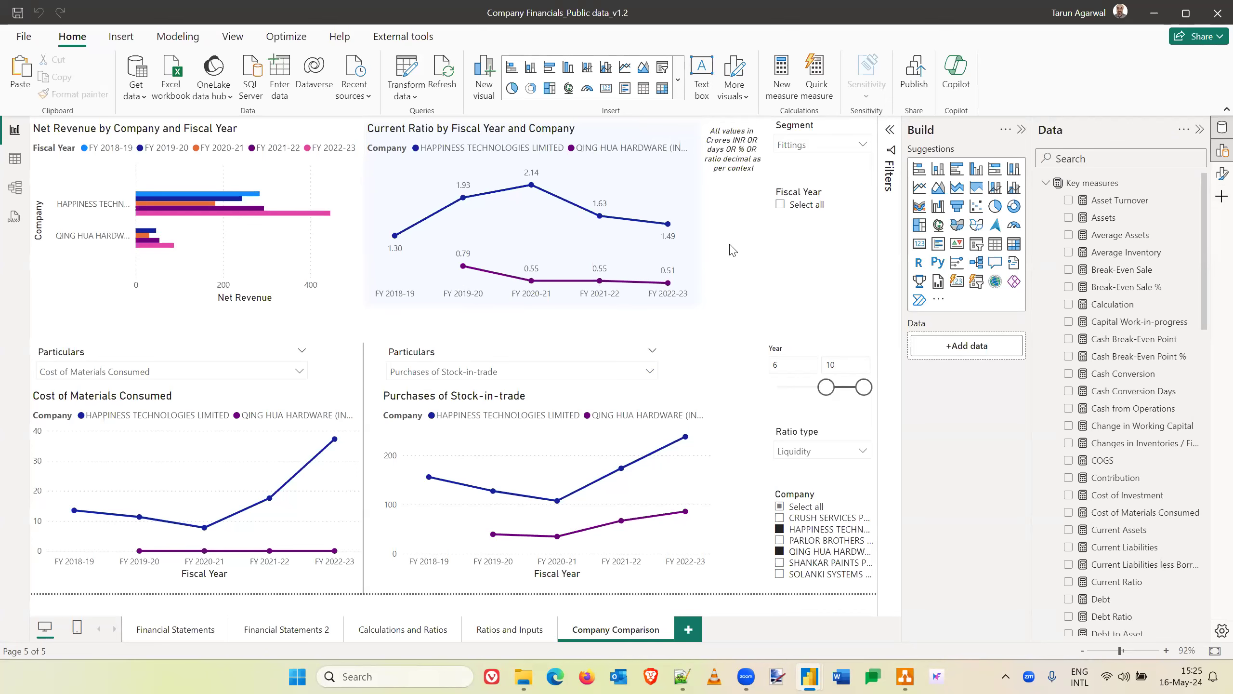
- Examine the Particulars and Base tables in the table view, reading Base across to its Previous Year value, Change from PY and Company columns
click(14, 159)
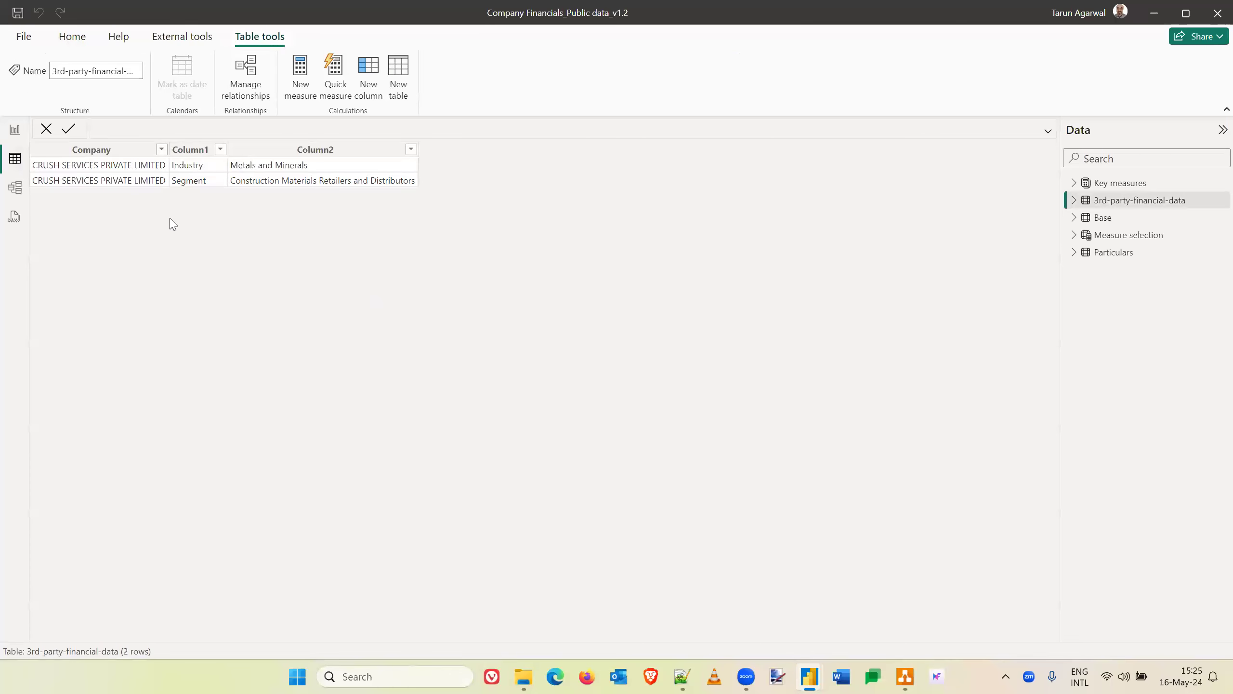
click(1140, 251)
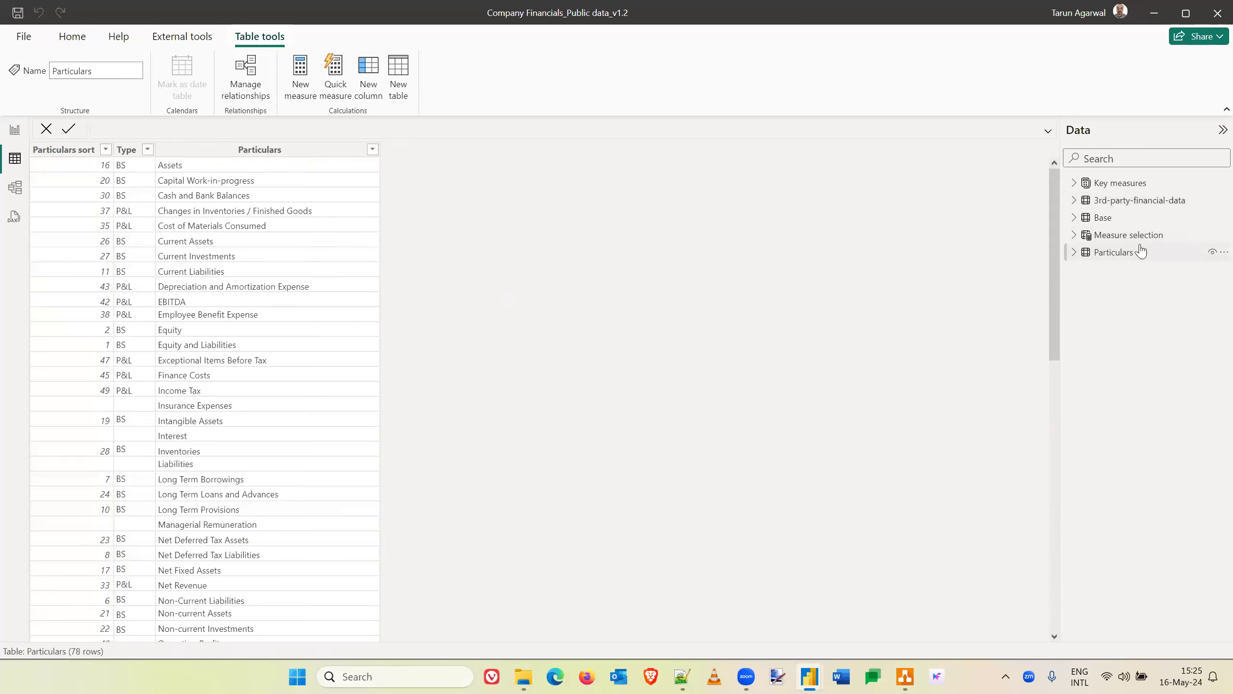
click(1109, 223)
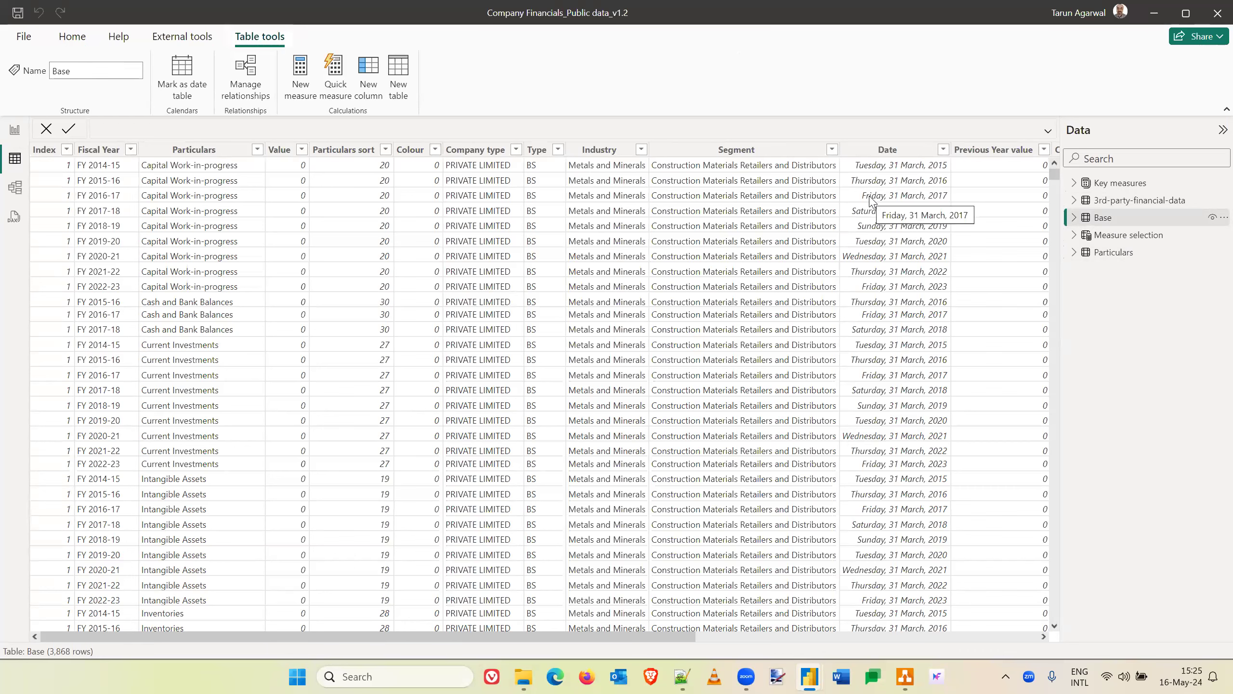
scroll(871, 200, right, 3)
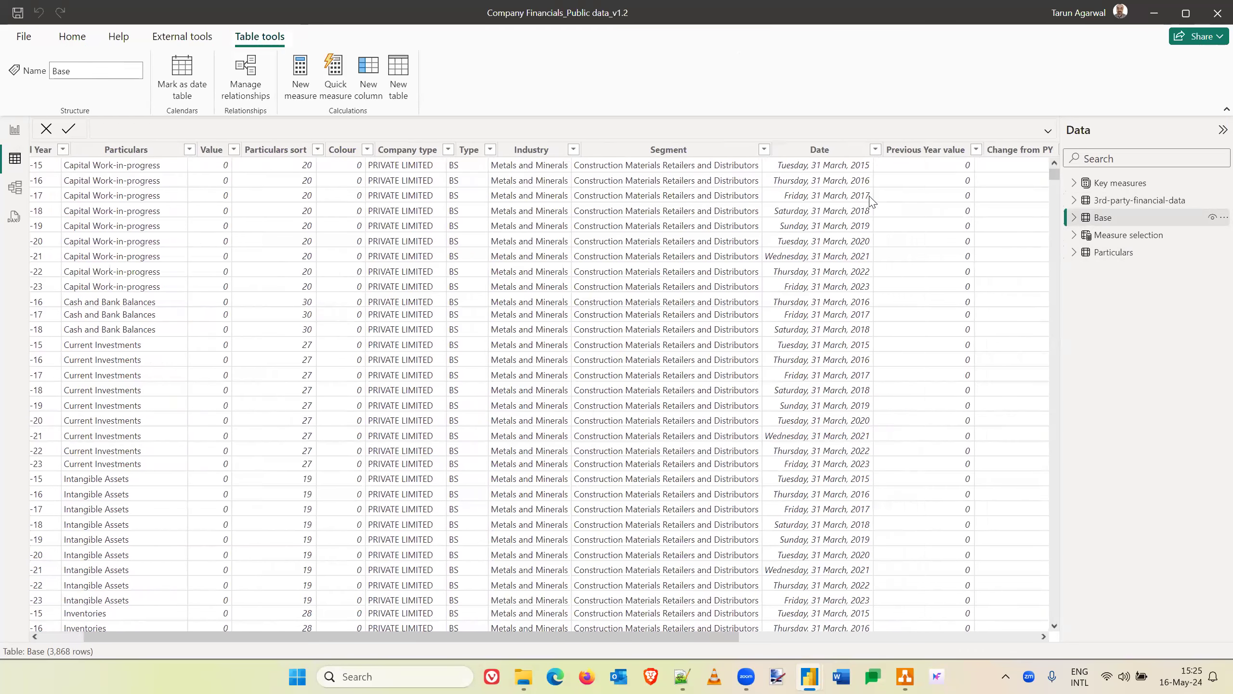
scroll(872, 200, right, 1)
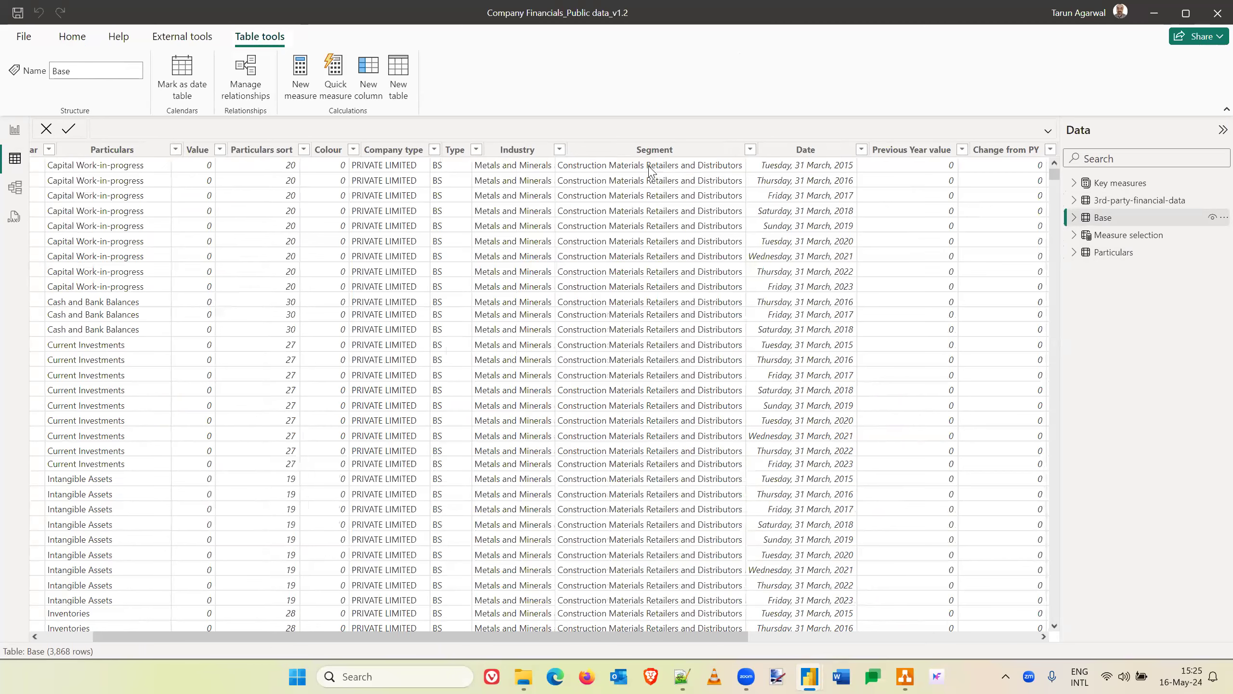
scroll(651, 171, right, 3)
scroll(651, 170, right, 5)
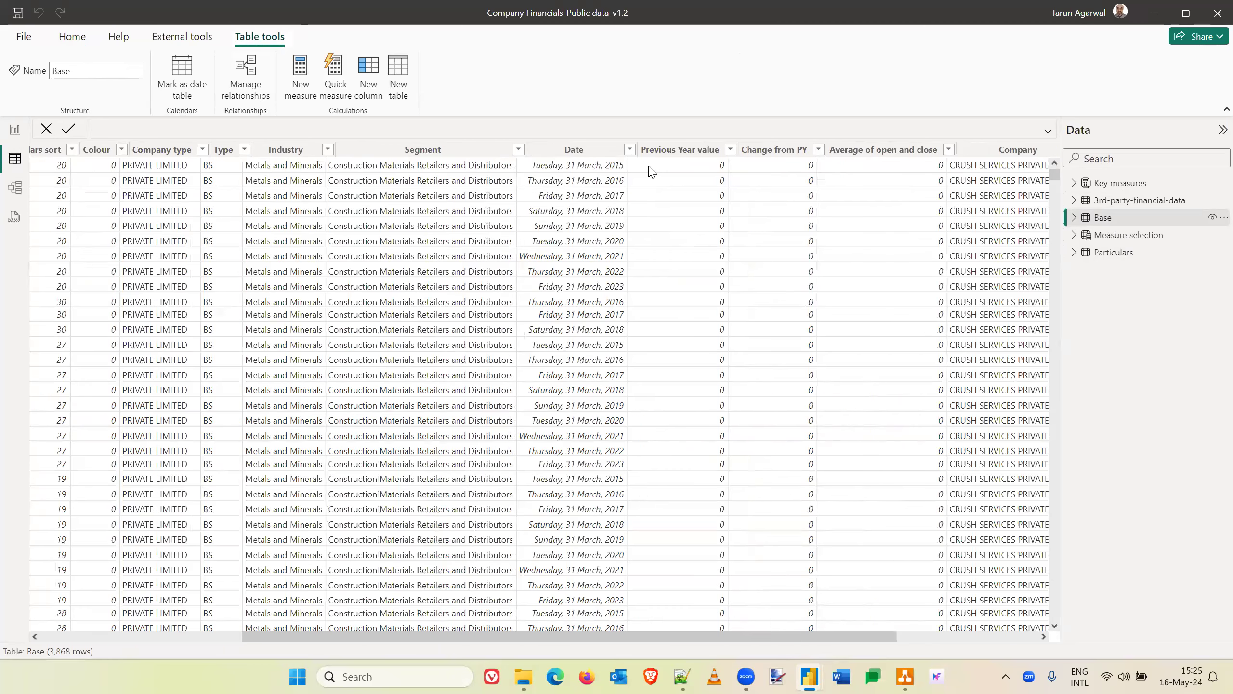
scroll(651, 170, right, 1)
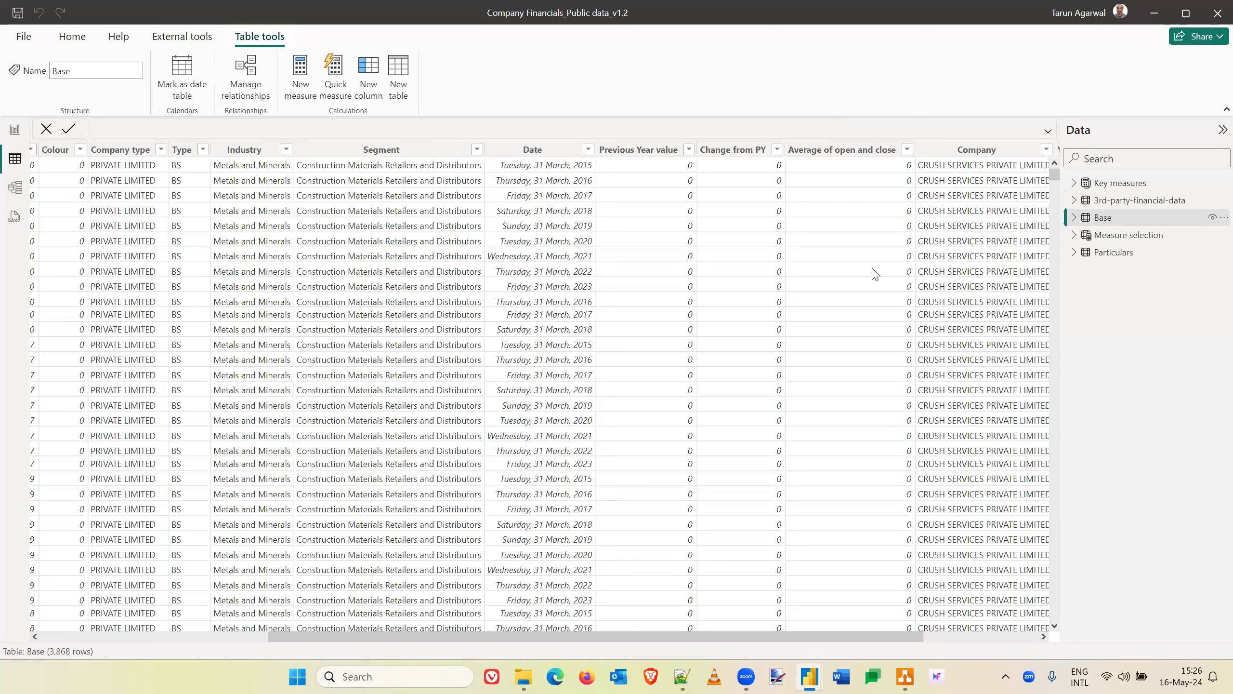
- Return to the report view, open the Power Query editor and inspect the Base query's Added Index and Added Index1 steps
click(14, 130)
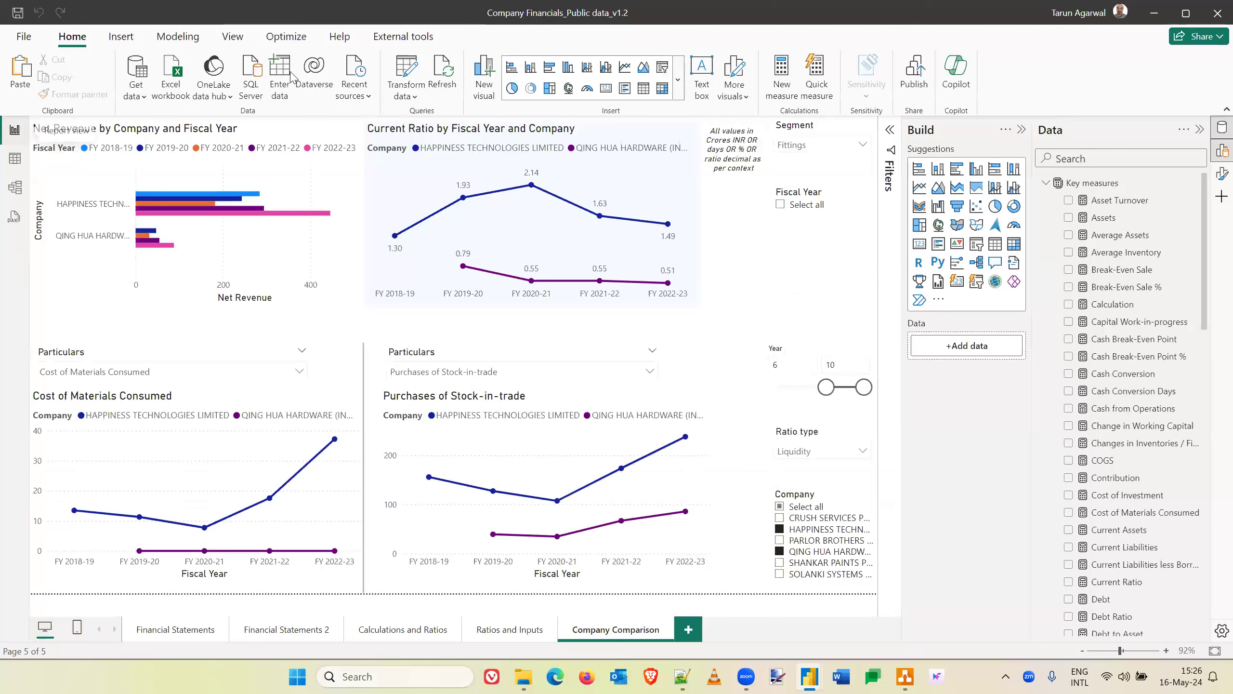
click(407, 59)
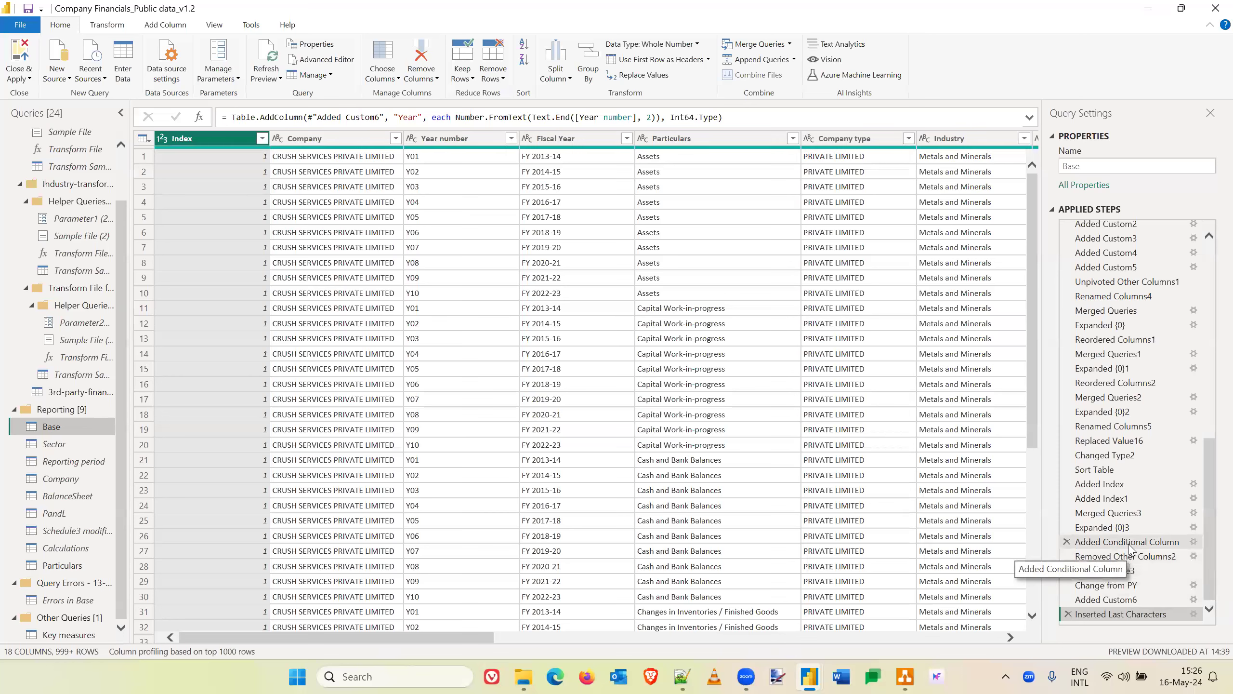
click(1110, 484)
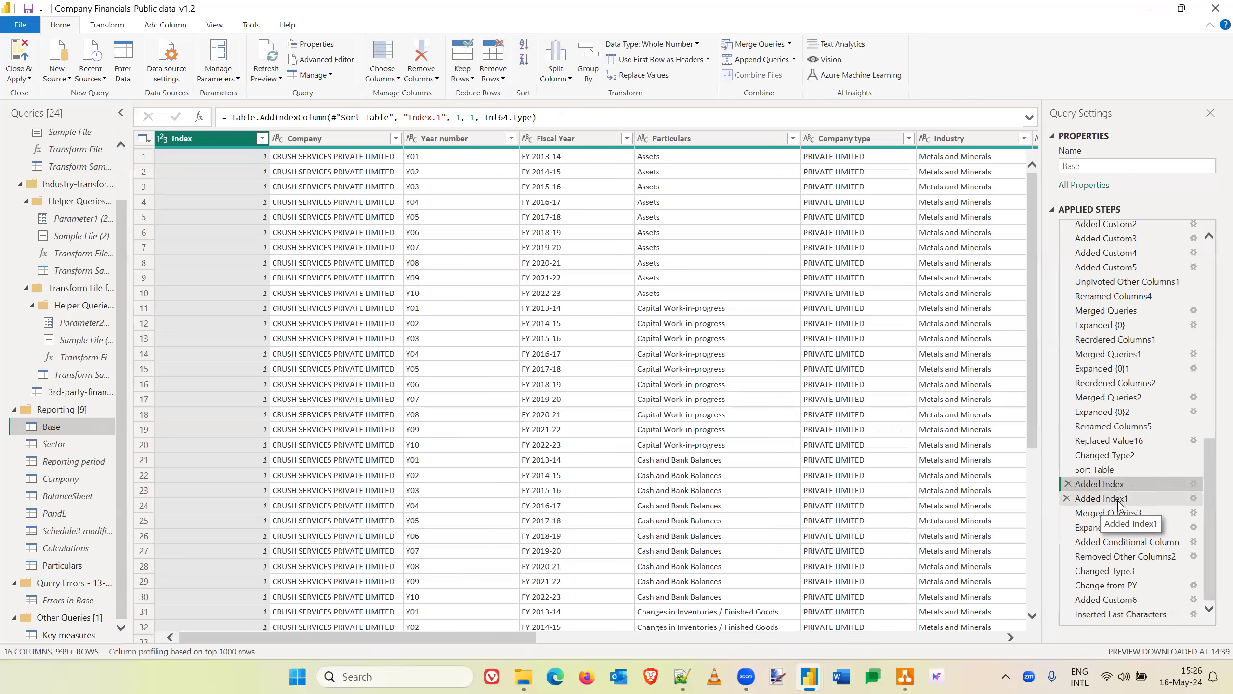
click(1118, 501)
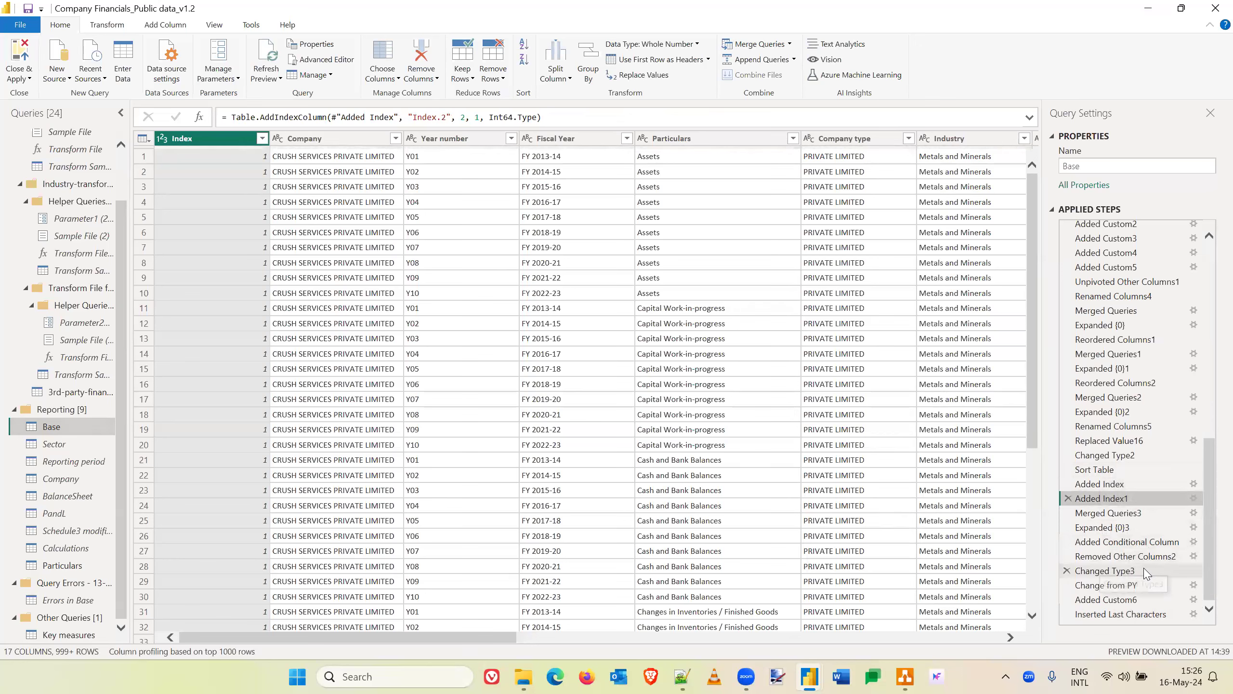
- Inspect the Base query's Added Conditional Column and Change from PY steps with their resulting columns, and close and apply the Power Query editor
click(1131, 543)
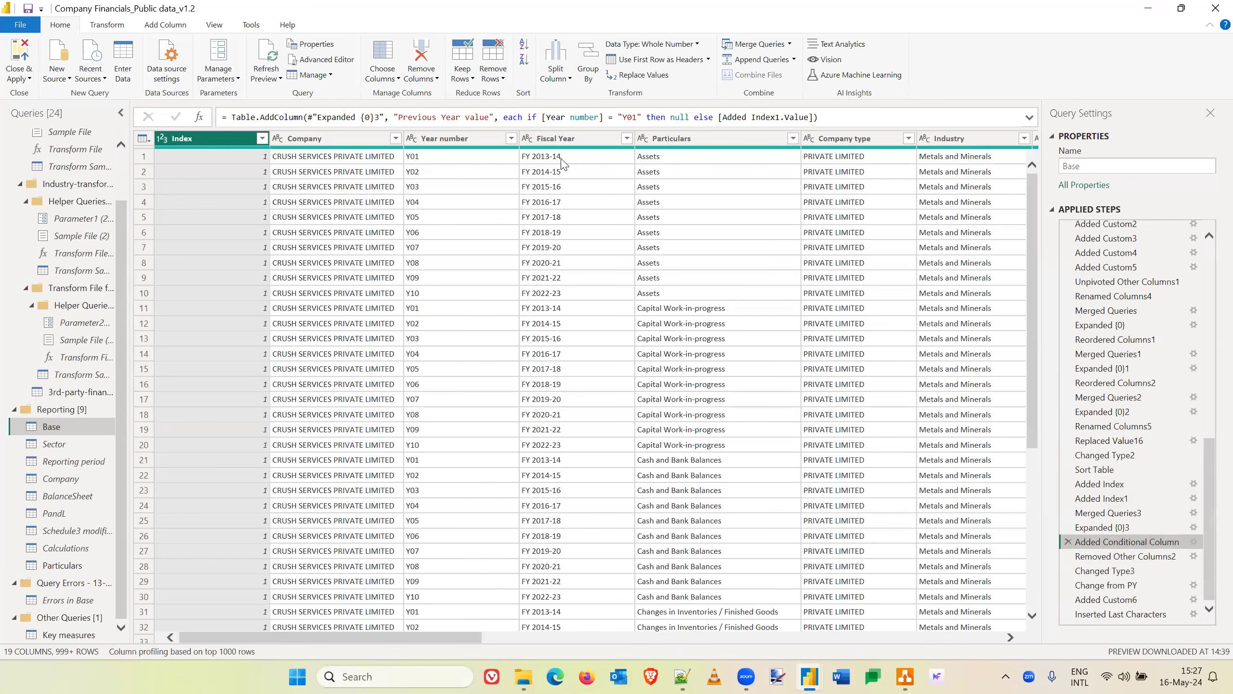
scroll(562, 164, right, 2)
scroll(562, 163, right, 7)
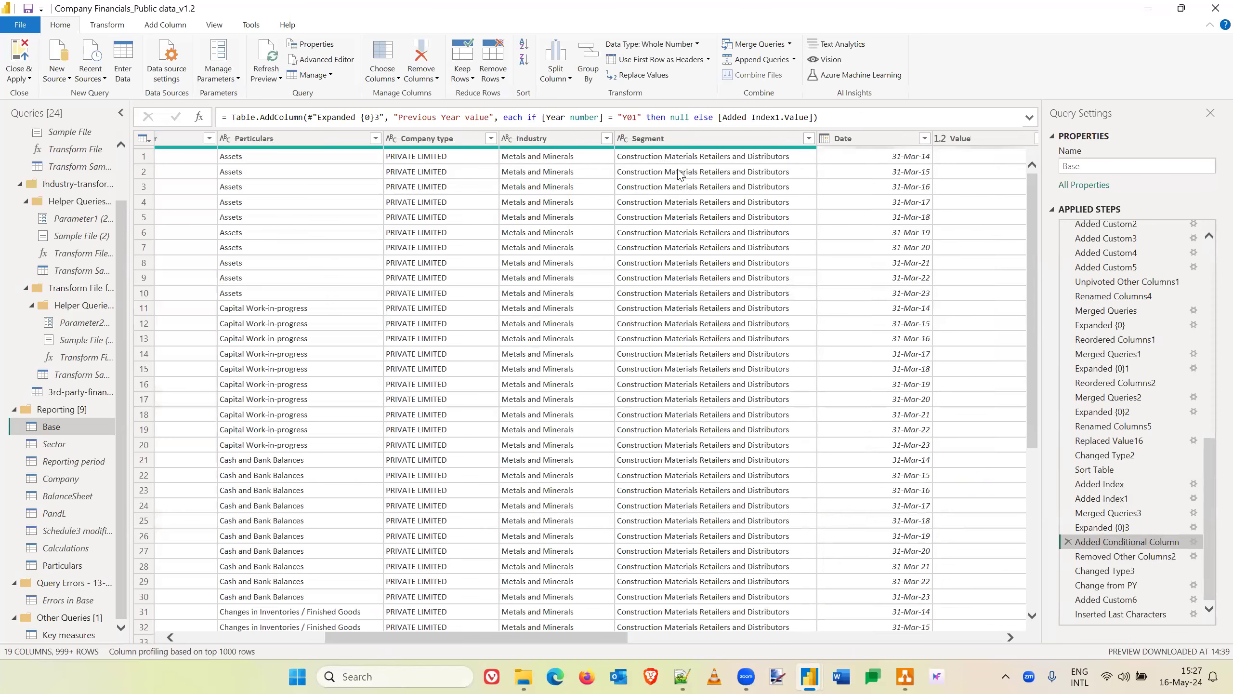
scroll(681, 174, left, 9)
scroll(682, 175, right, 2)
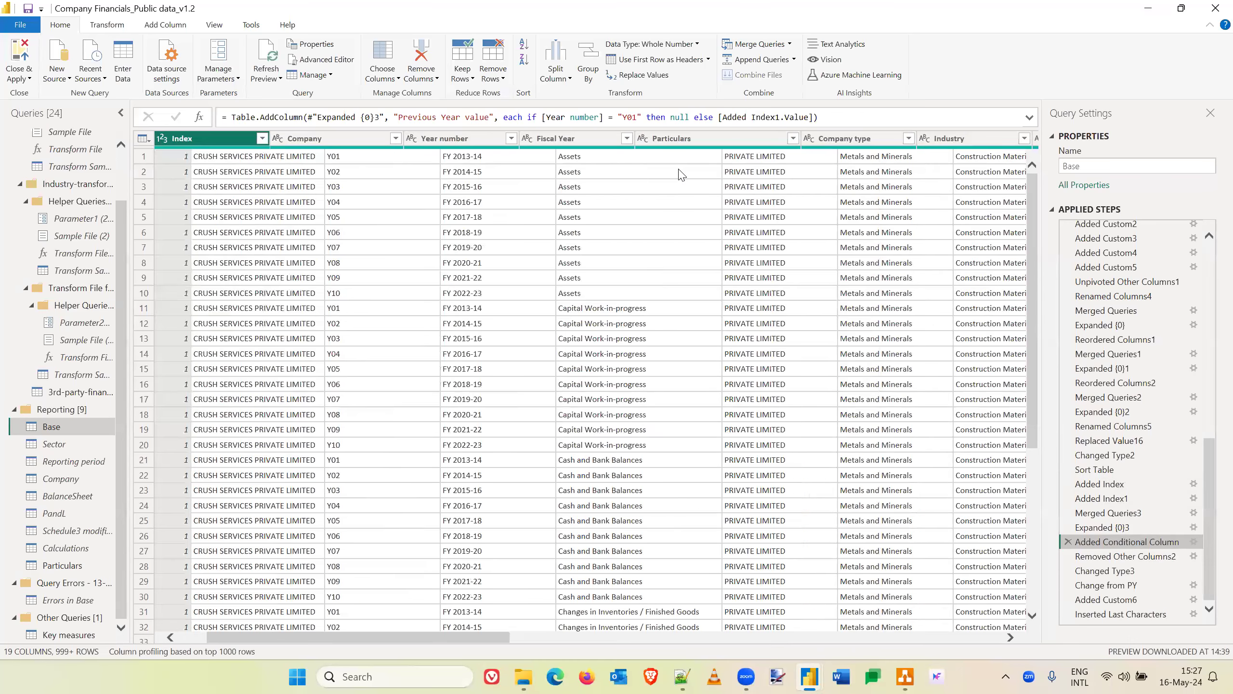
scroll(682, 175, right, 20)
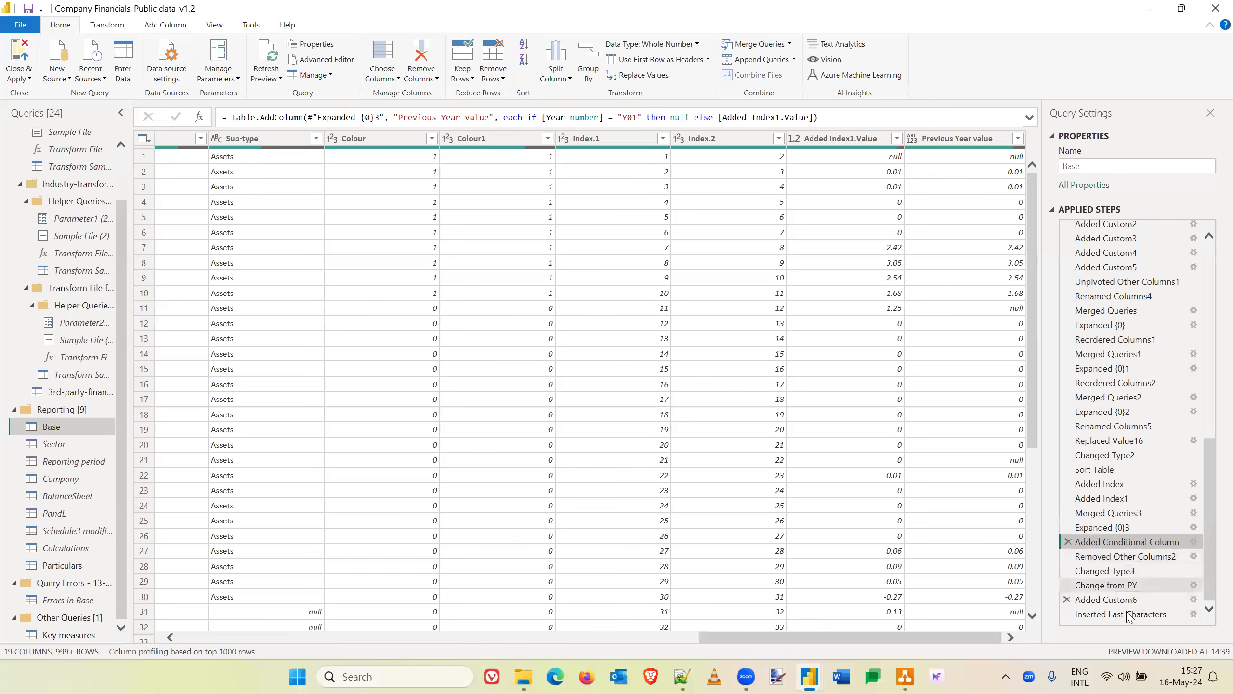
click(1124, 585)
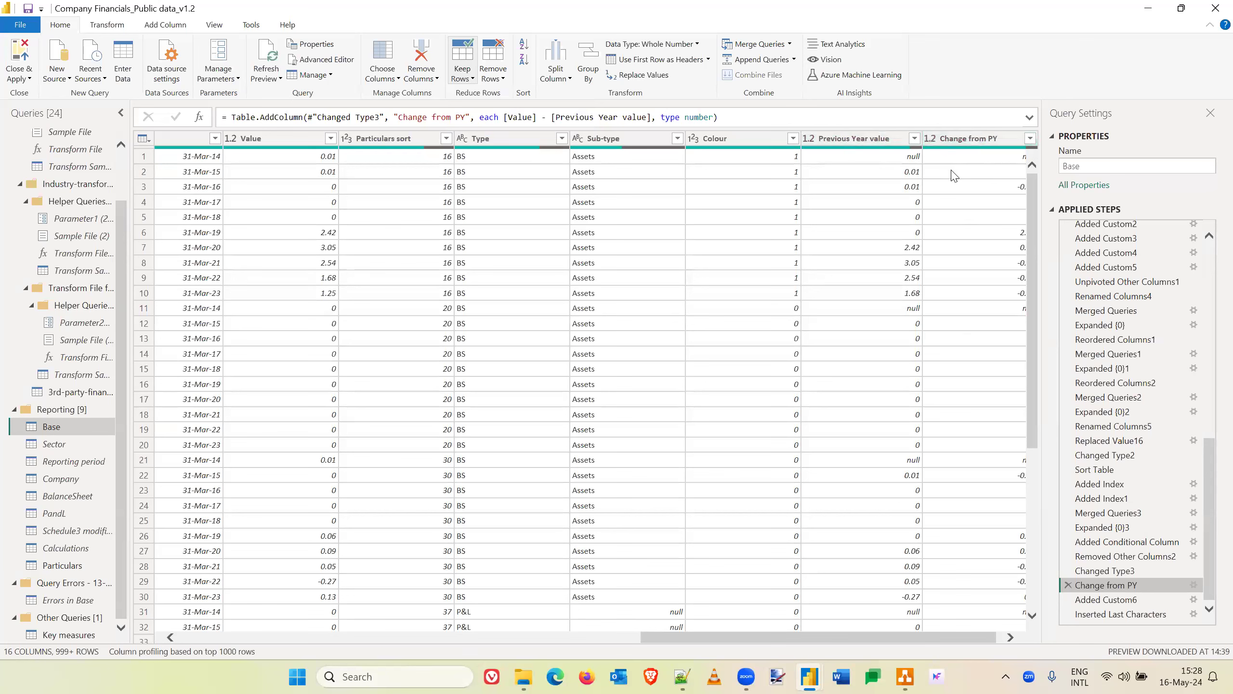
click(19, 56)
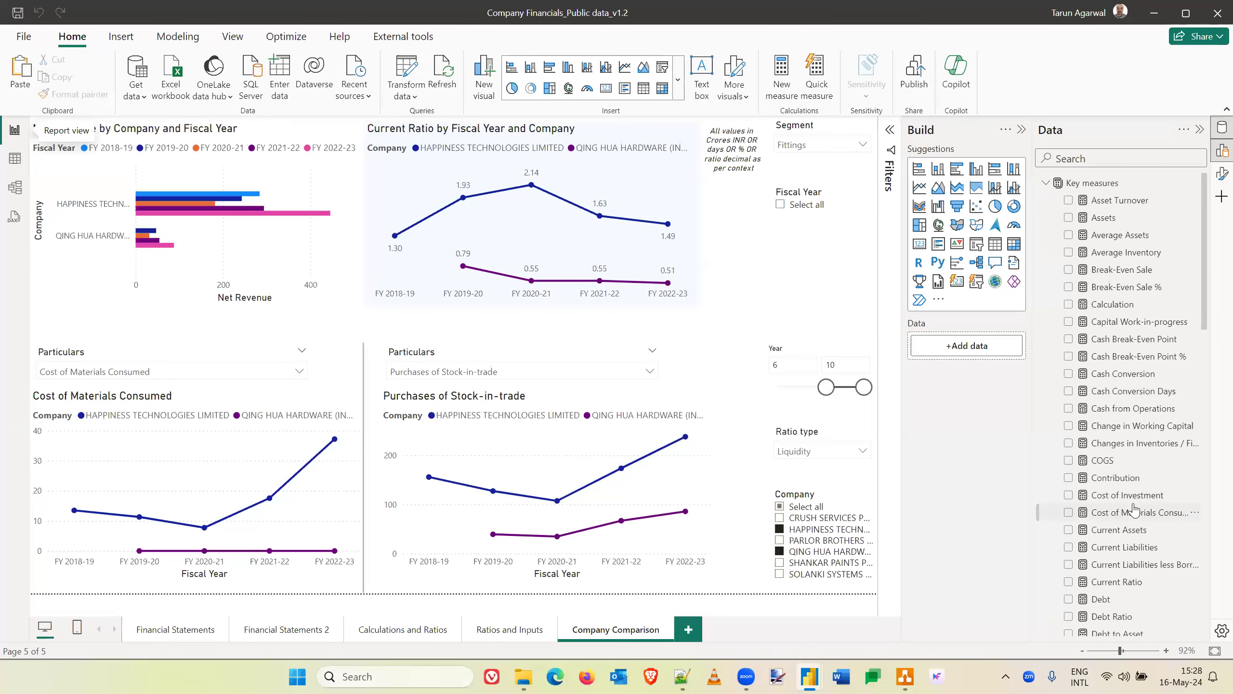
- Examine the Key measures list down to its last entries and read the formula of the Working Capital PY measure
scroll(1133, 498, down, 3)
scroll(1134, 509, down, 9)
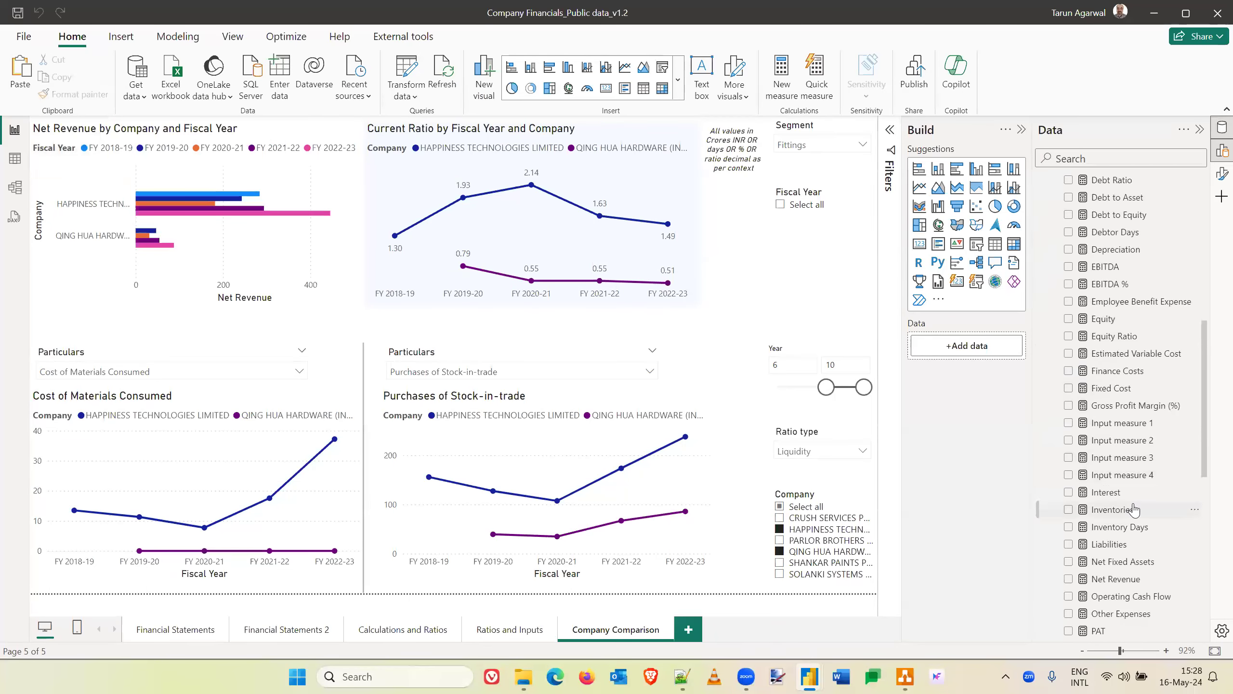
scroll(1134, 509, down, 4)
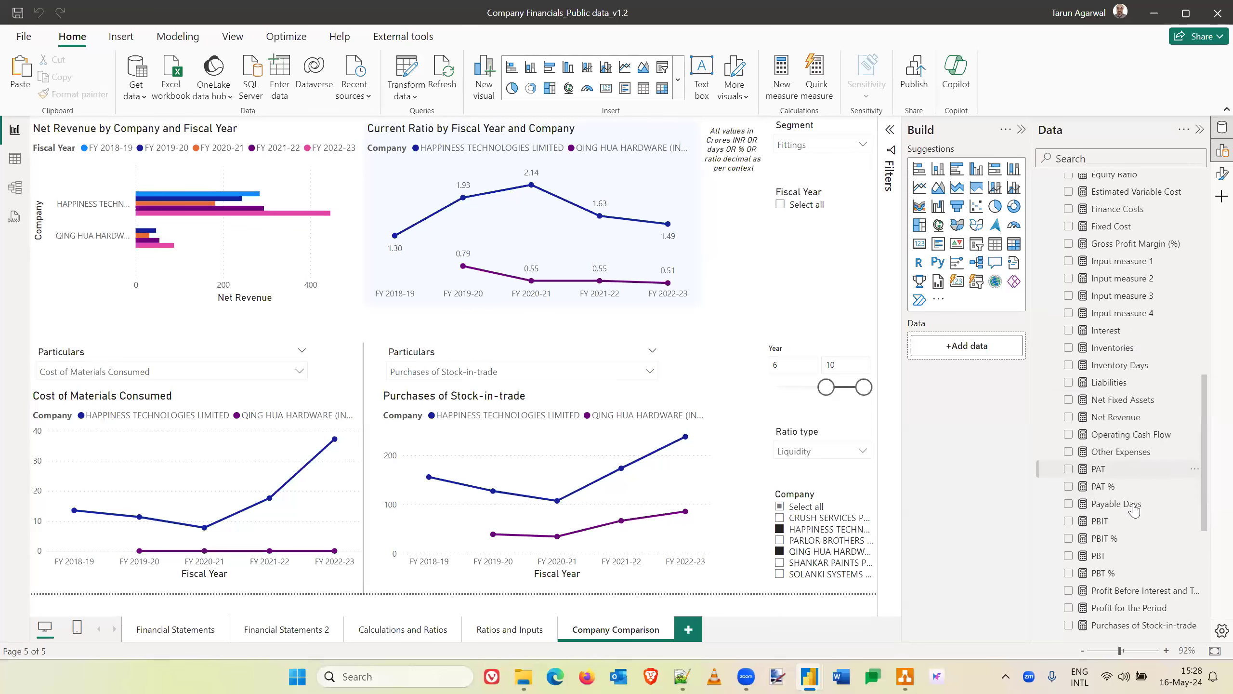
scroll(1133, 510, down, 2)
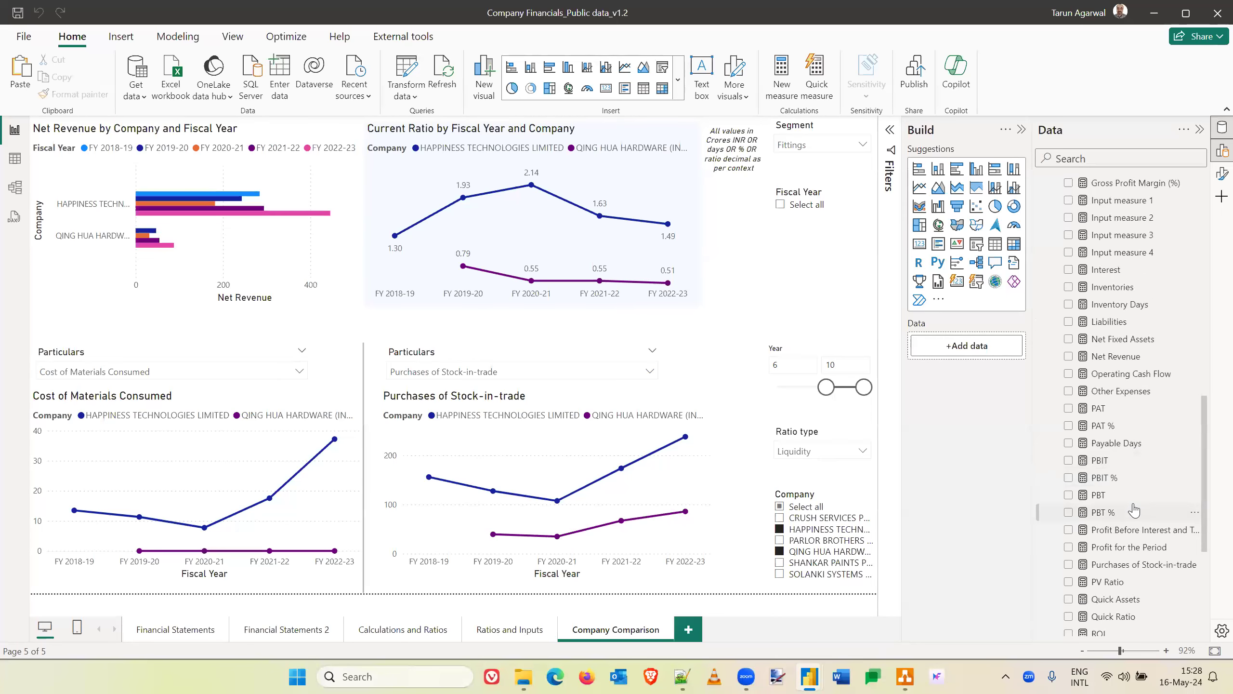
scroll(1133, 510, down, 5)
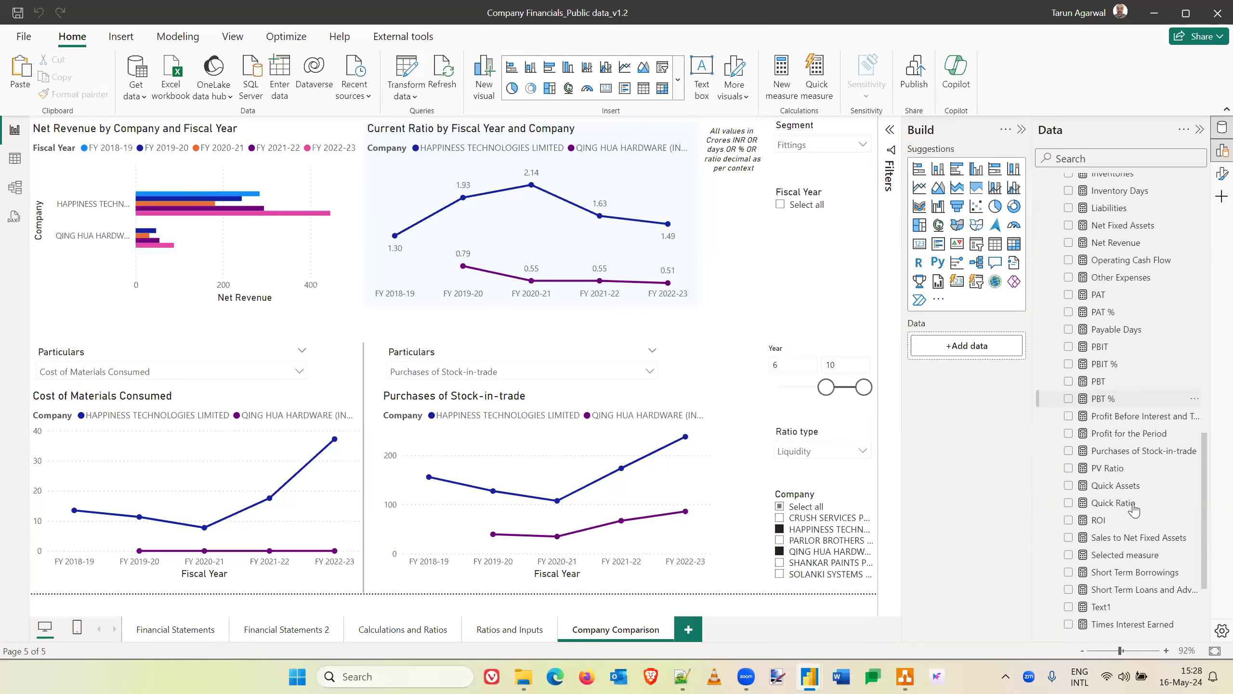
scroll(1133, 510, down, 3)
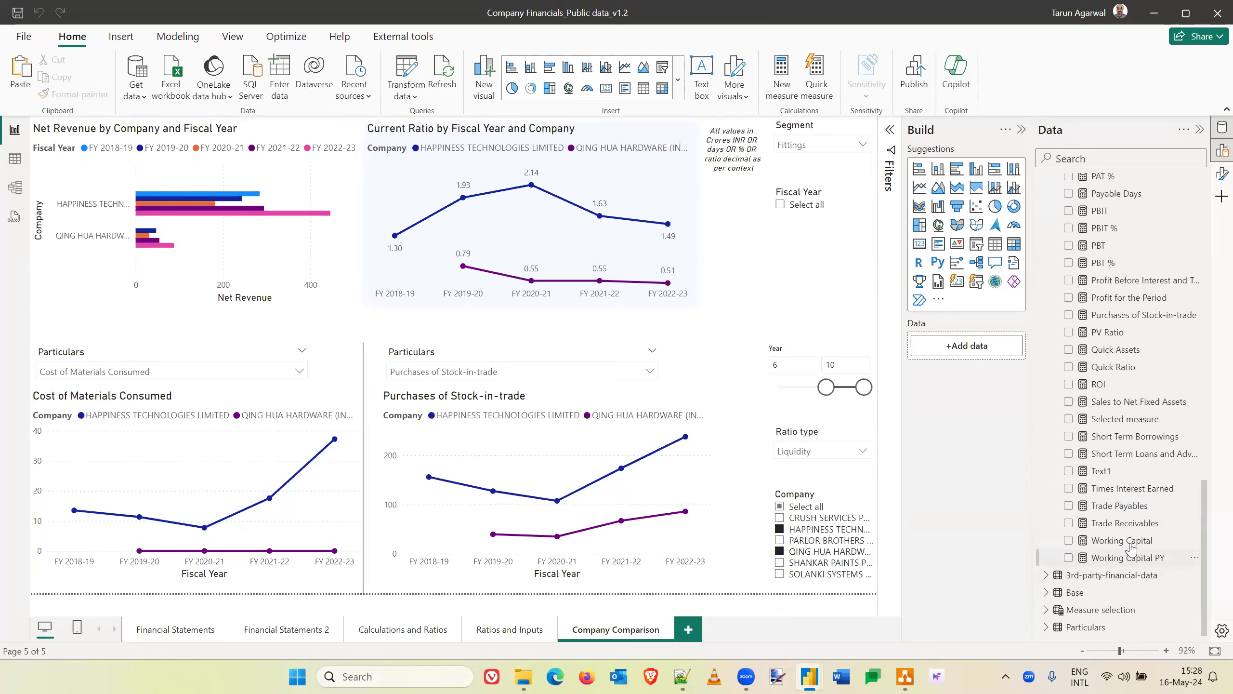
click(1124, 558)
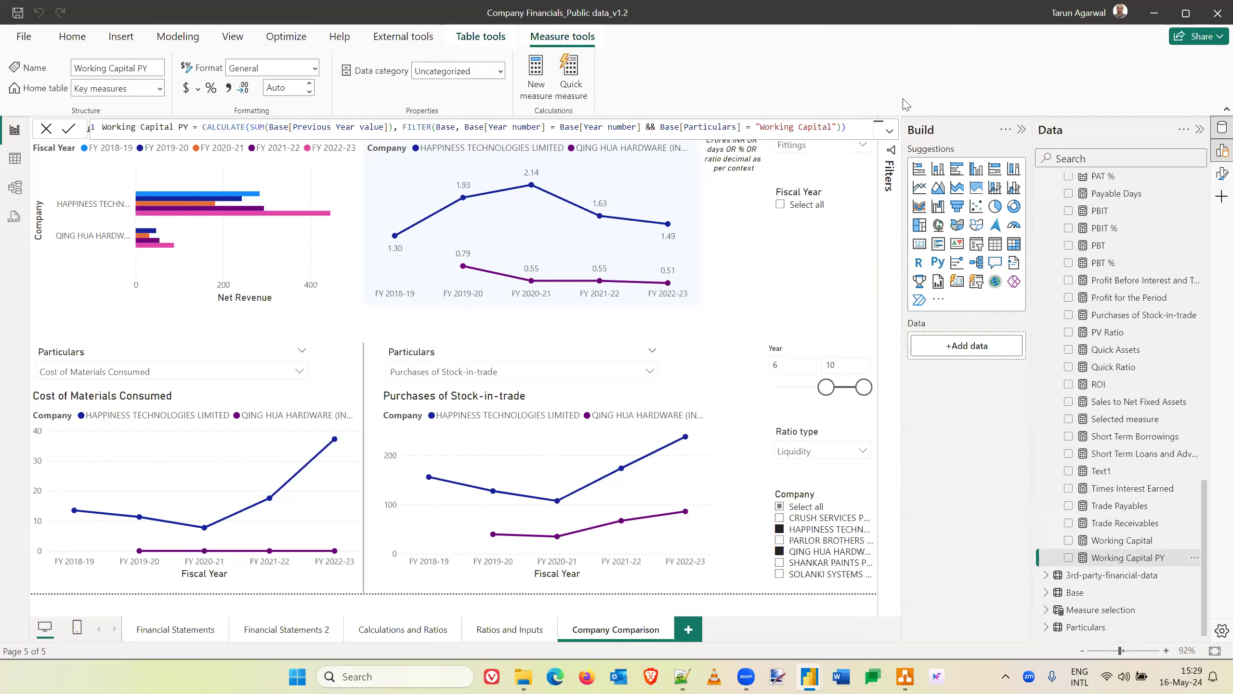
click(738, 345)
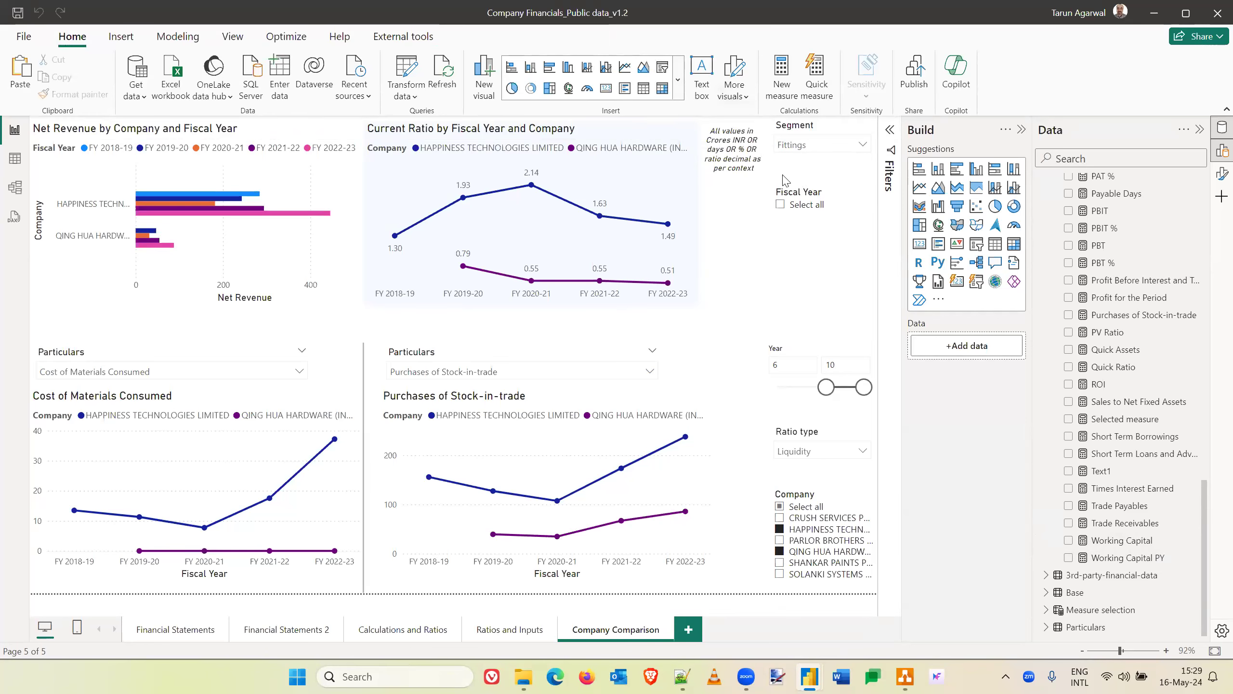
- Switch to the Notepad++ note and add the heading "Why DAX?" below the calculated column question
click(682, 676)
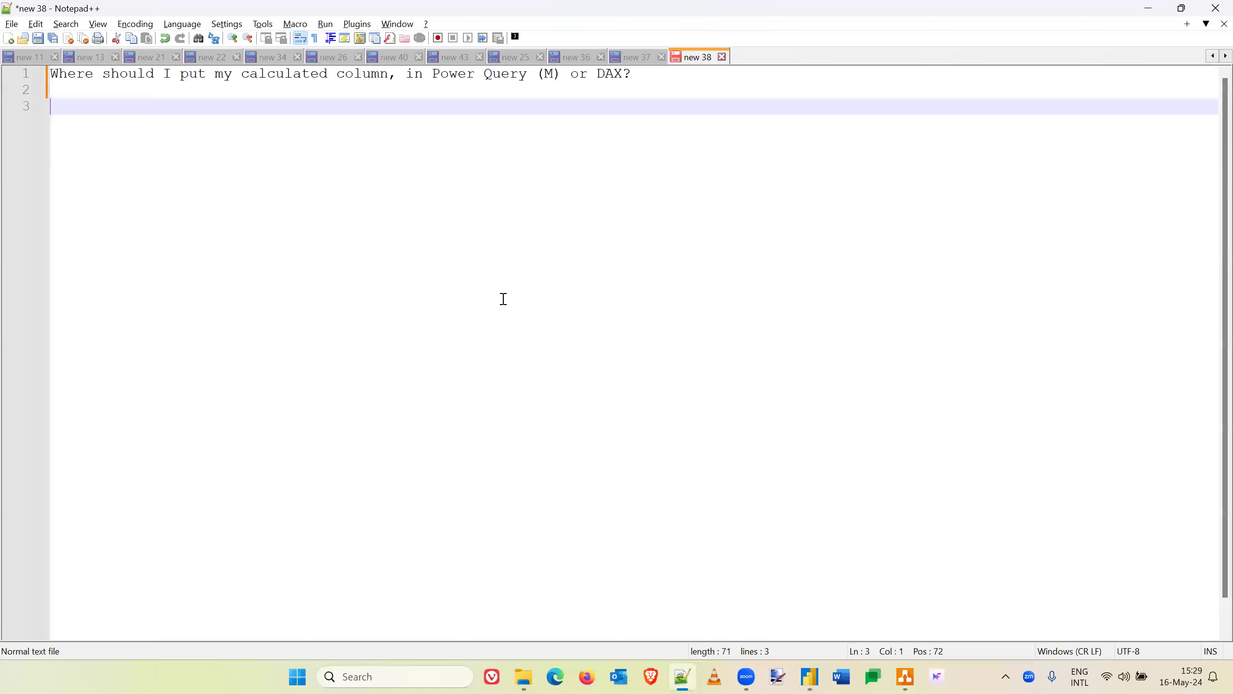
text(Why Power)
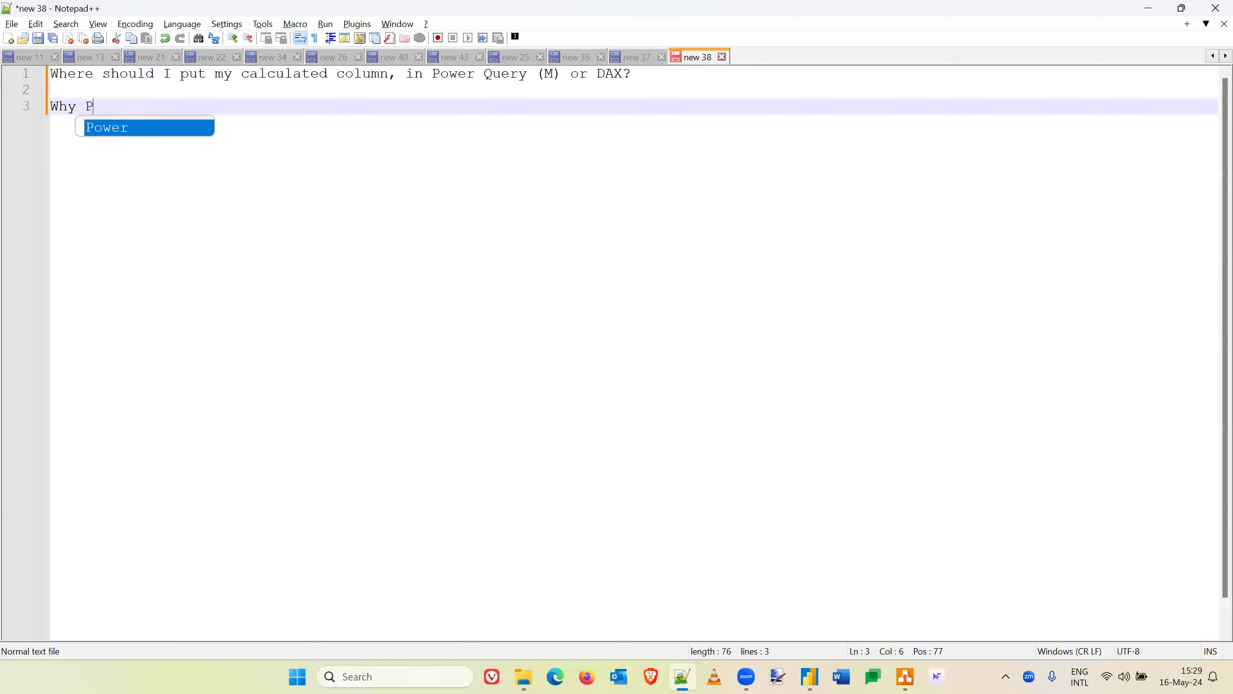
key(BackSpace)
key(BackSpace)
key(BackSpace)
key(BackSpace)
key(BackSpace)
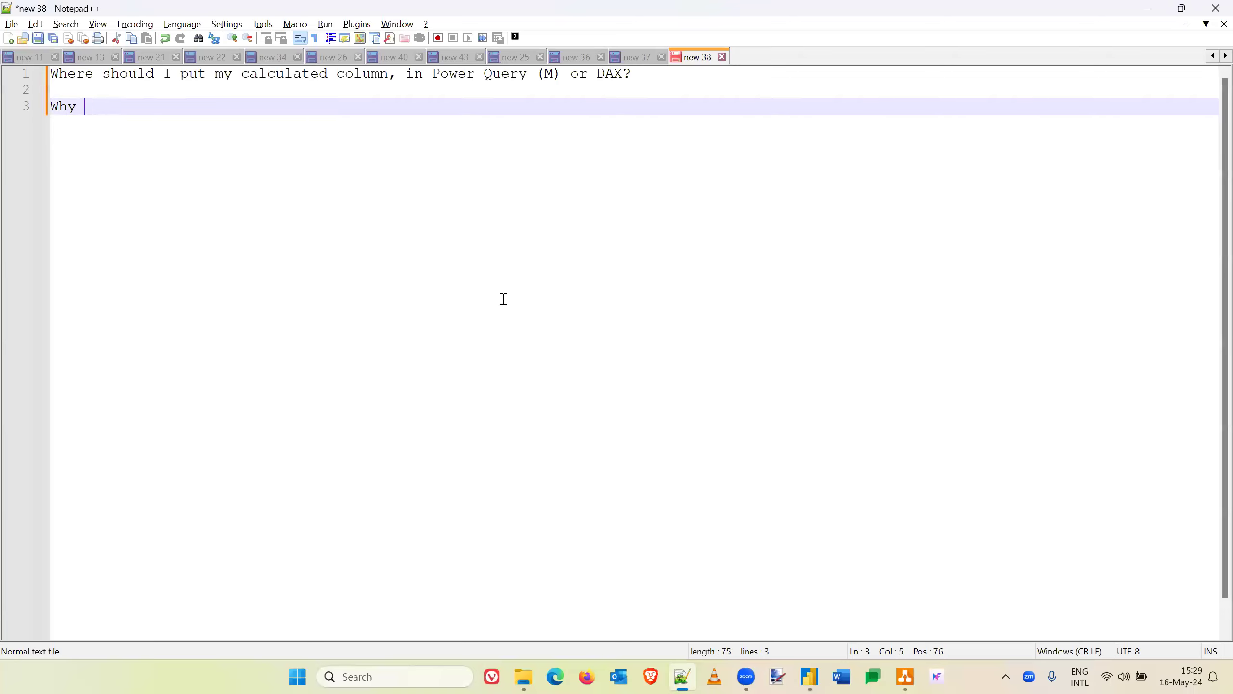
text(DAX?)
key(Return)
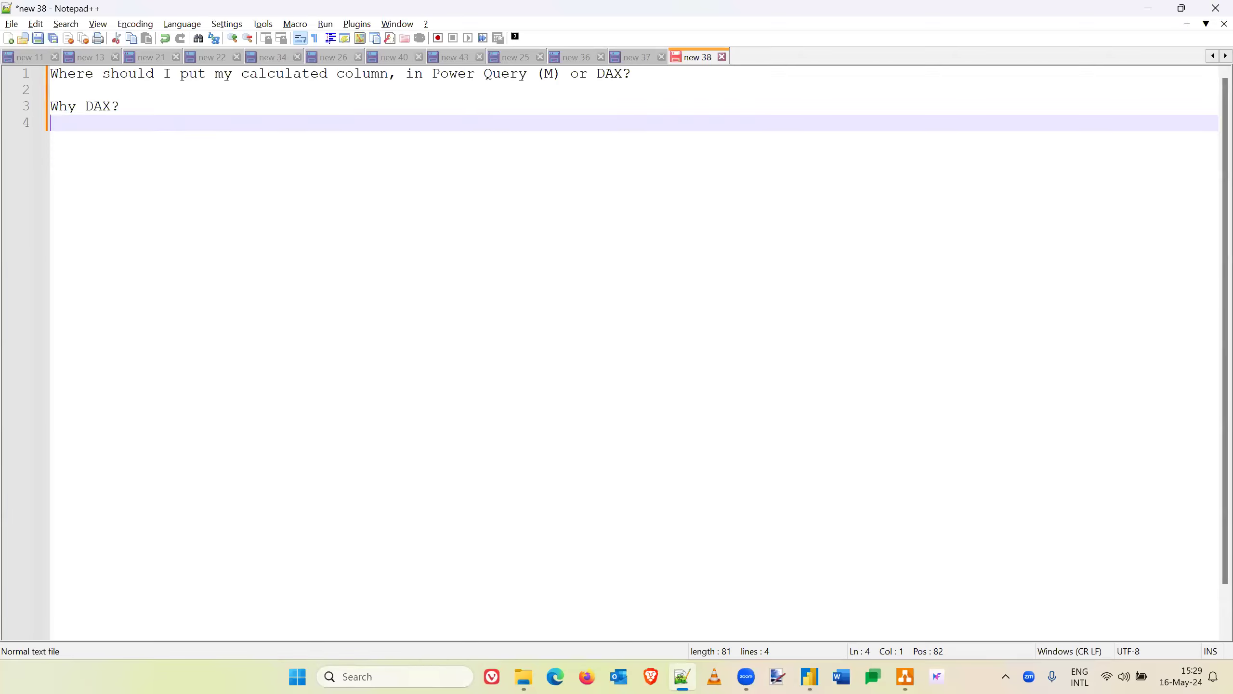
- Write "DAX does not add values to the table" on the line under the "Why DAX?" heading
text(DAX is)
key(BackSpace)
key(BackSpace)
key(BackSpace)
text(does not add values to the table. I t)
- End the first sentence with a period and add "It only calculates on the fly when required" to the DAX explanation
key(BackSpace)
key(BackSpace)
text(t only calculate)
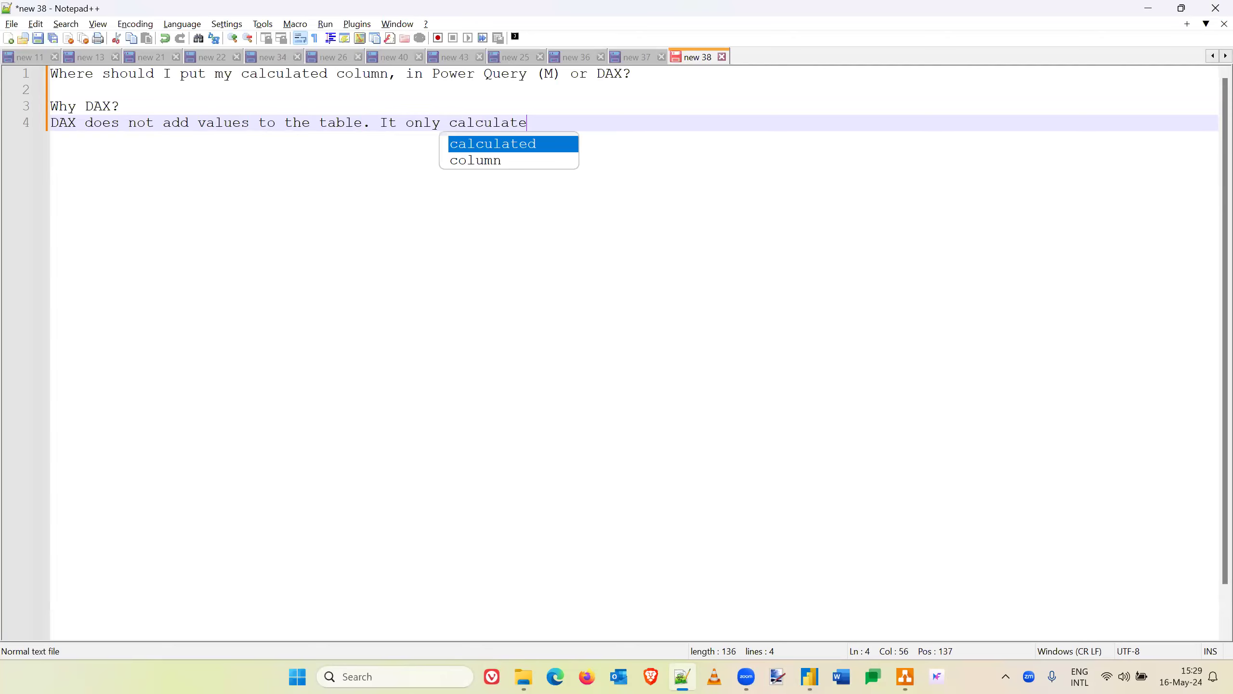
text(s the)
key(BackSpace)
key(BackSpace)
key(BackSpace)
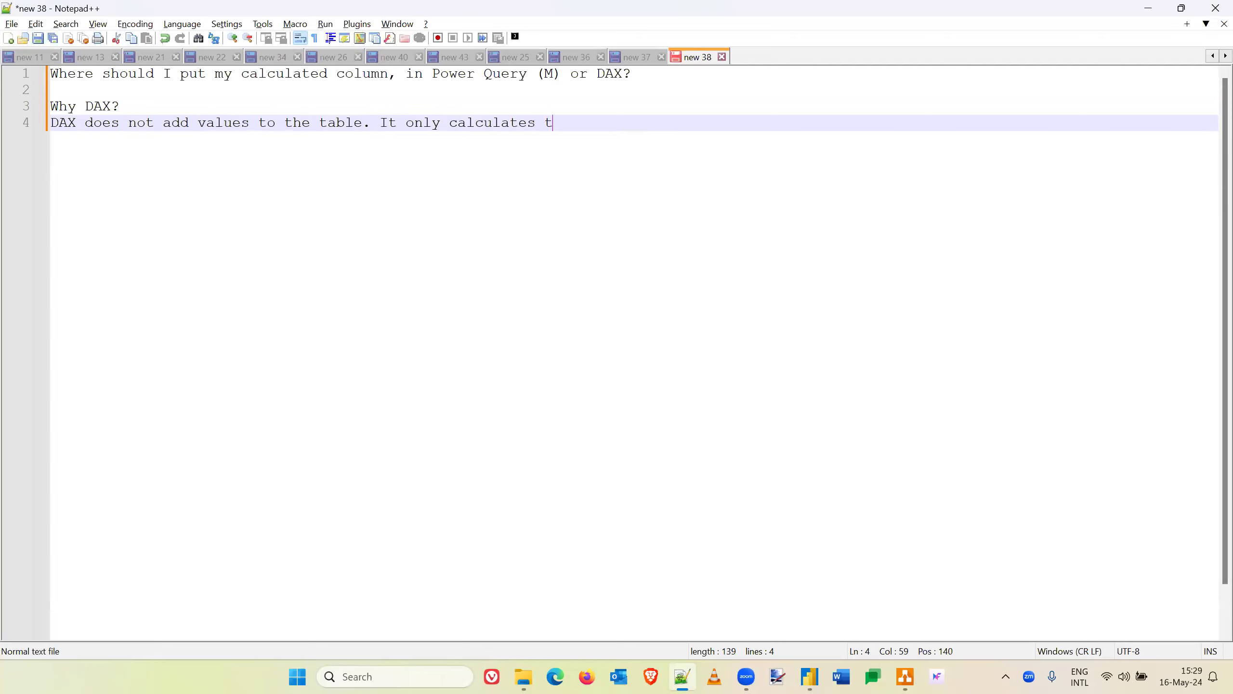
text(on  )
text(the flya wh)
key(BackSpace)
key(BackSpace)
key(BackSpace)
key(BackSpace)
text(when required)
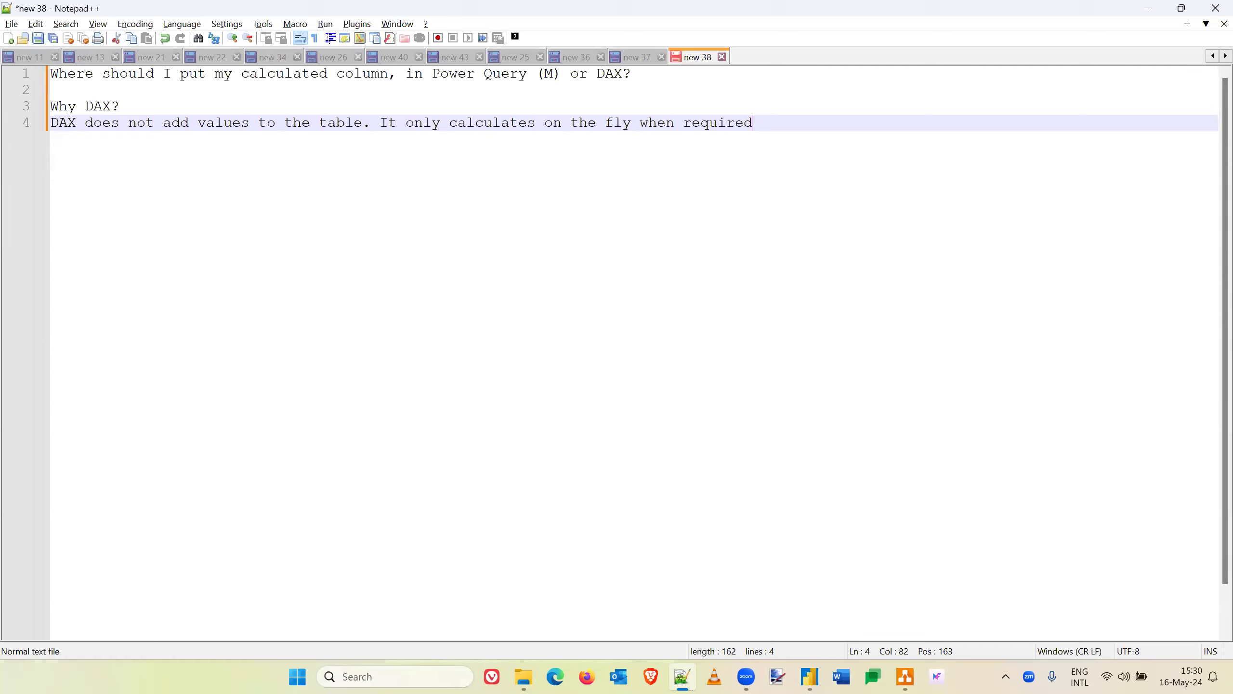
- Close the sentence with a period, add "It saves storage." and start a contrasting sentence with "But, it"
text(. It sv)
key(BackSpace)
text(aves storage)
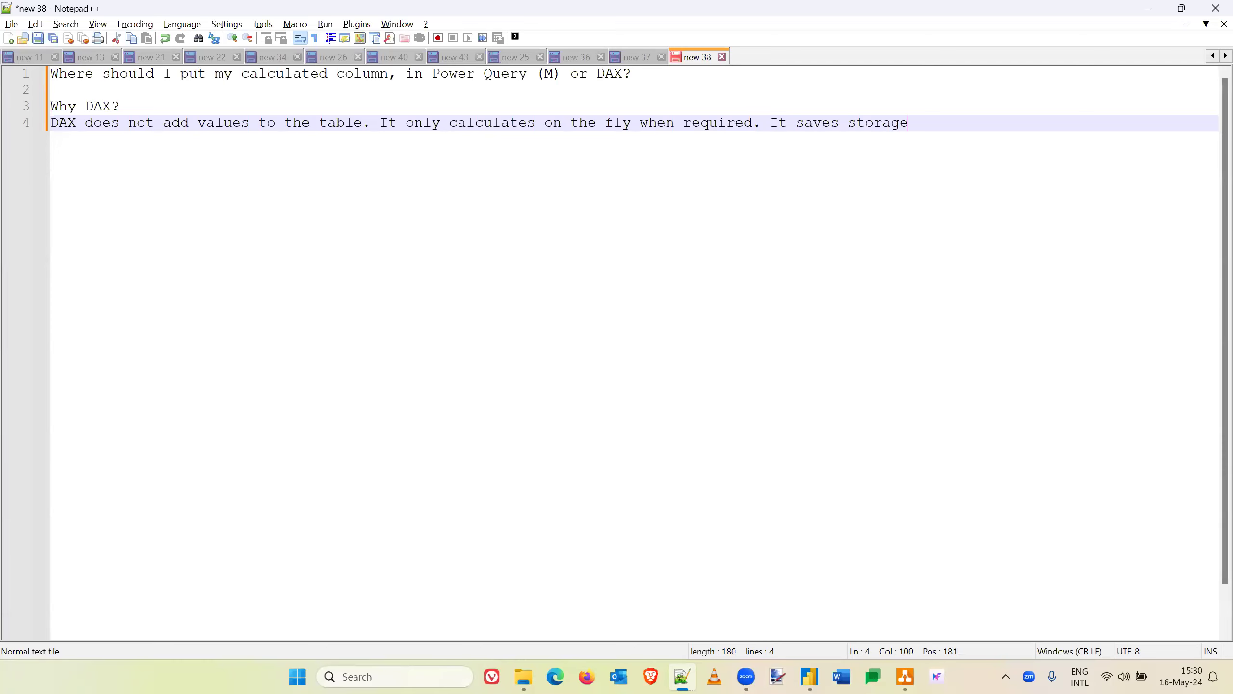
text(. But, it t)
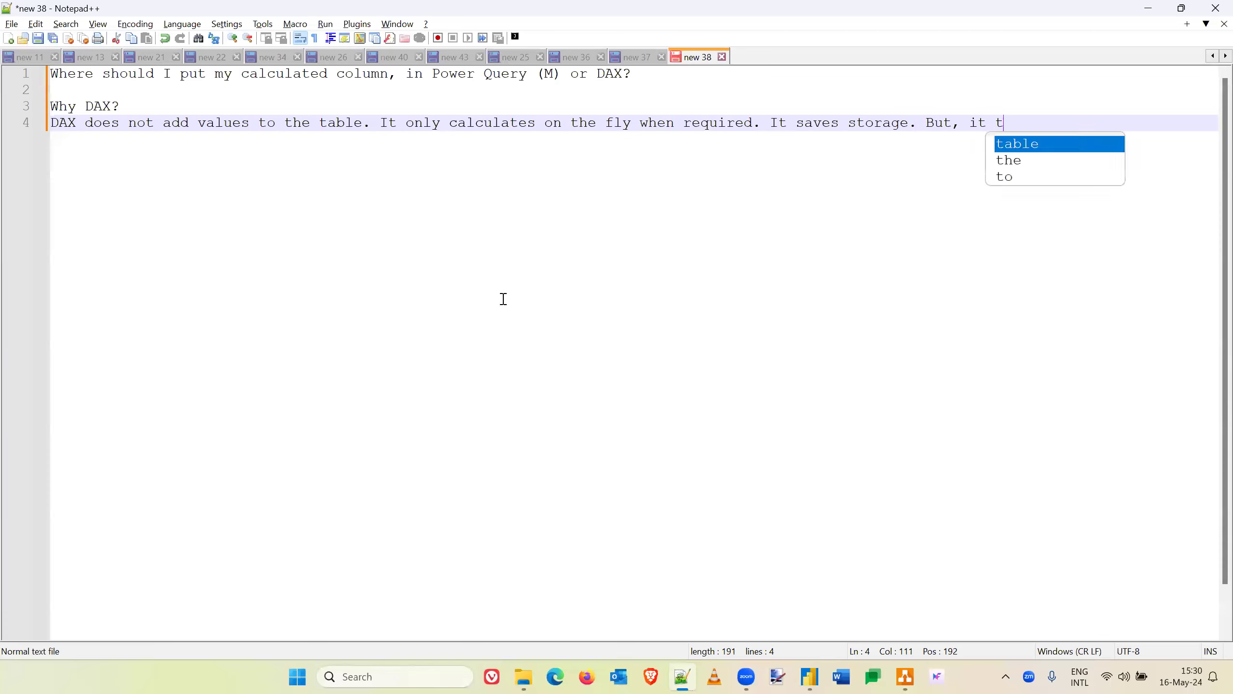
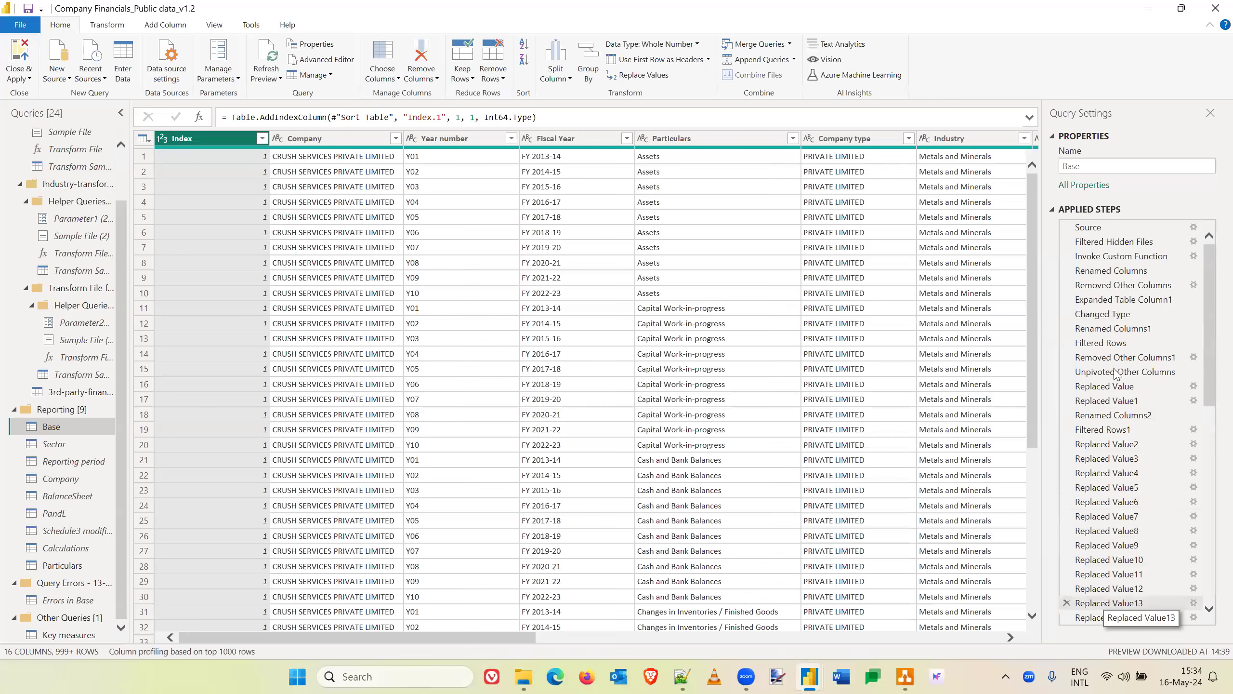
- Inspect the Replaced Value4, Replaced Value5 and Replaced Value7 applied steps of the Base query
click(1109, 478)
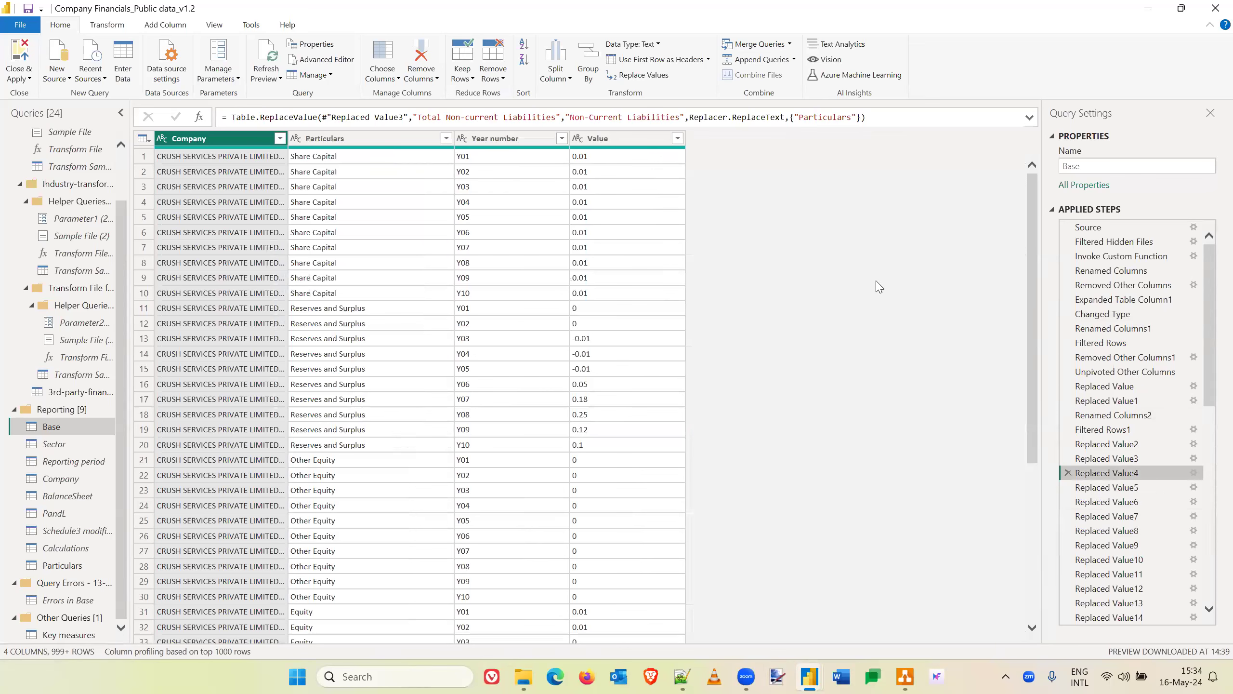
click(1104, 486)
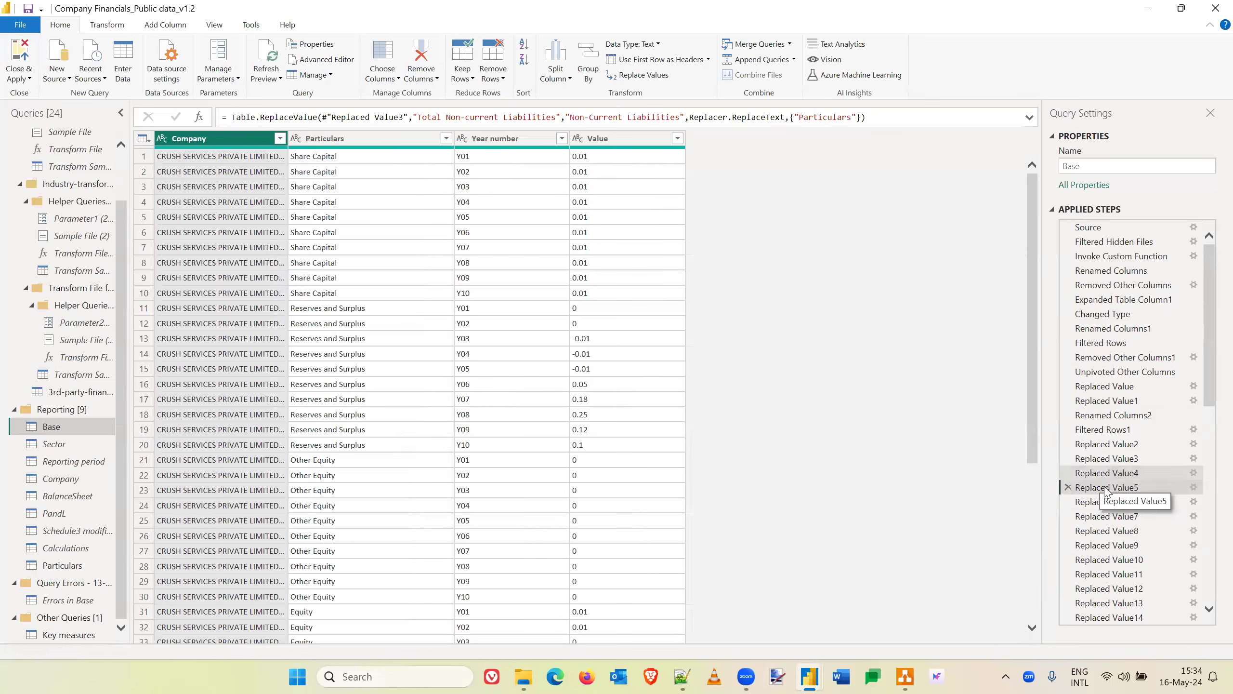
click(1103, 516)
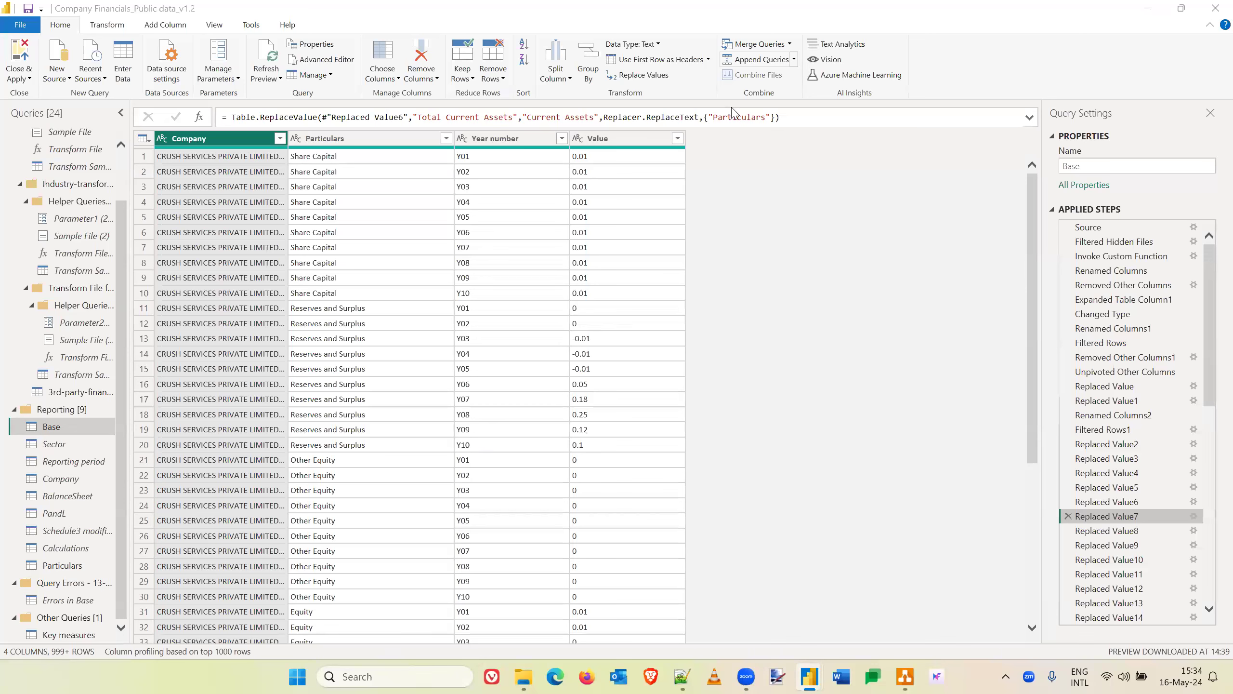
- Read through the Base query's full M code in the Advanced Editor, from the Source line to the last transformation, without changing it
click(327, 59)
click(327, 59)
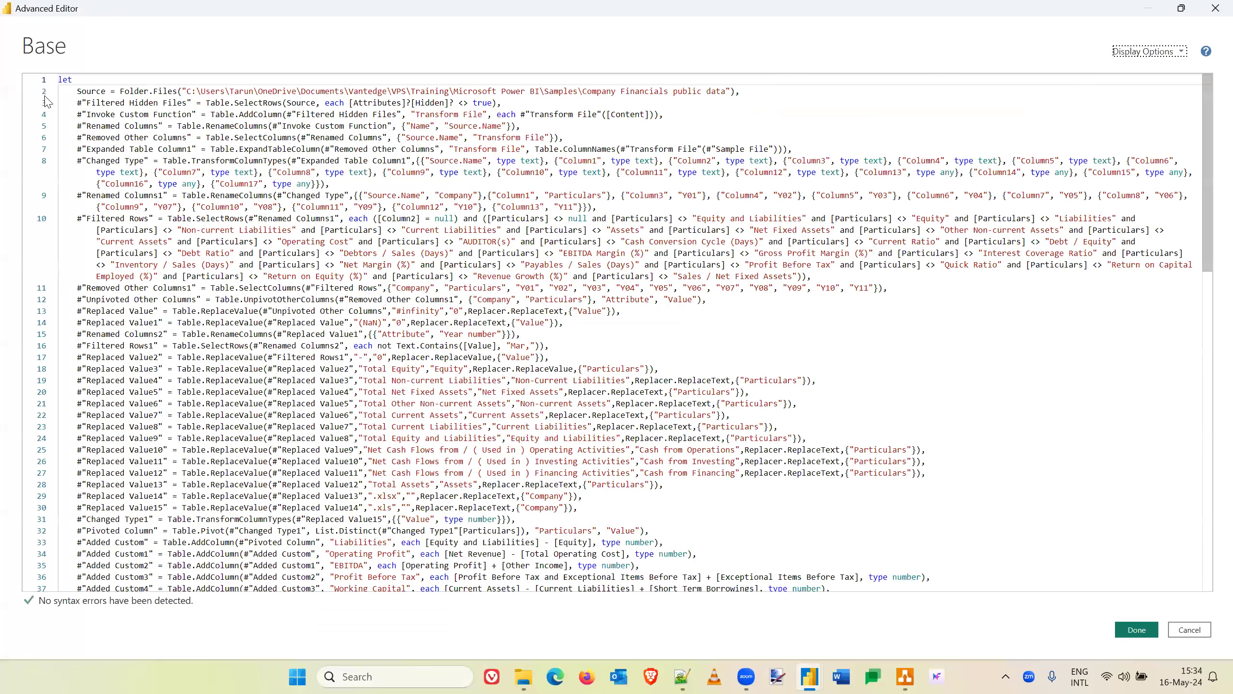
click(45, 92)
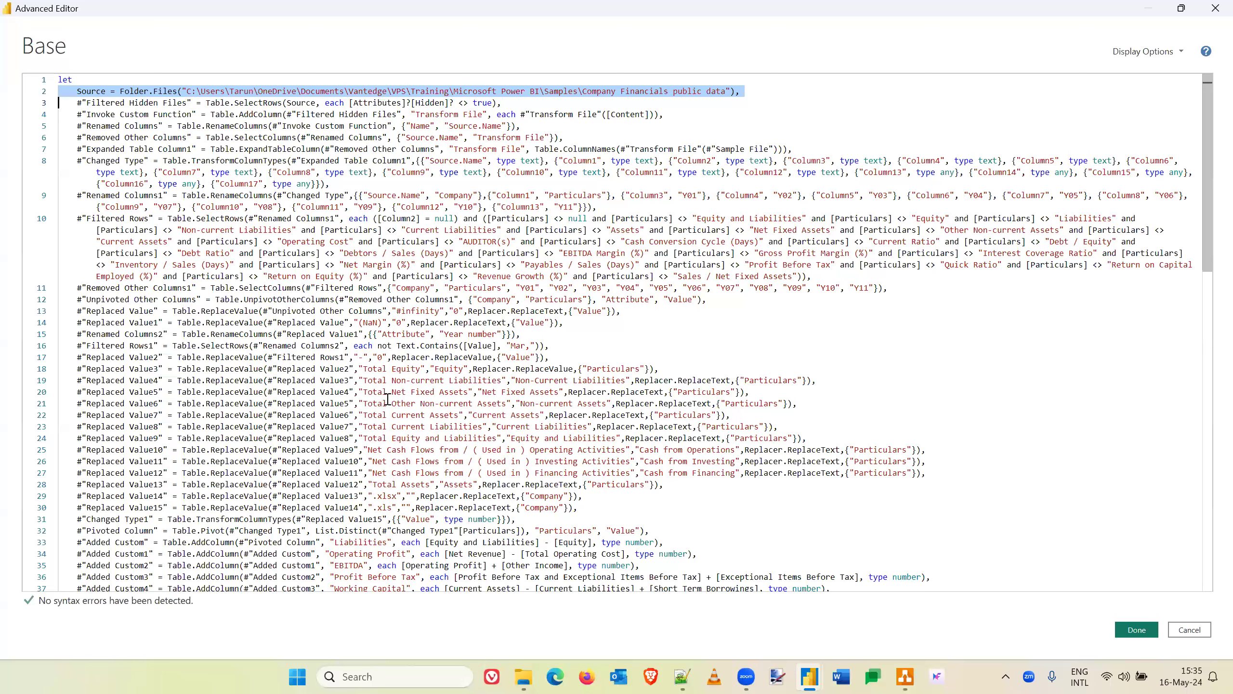
scroll(387, 399, down, 8)
scroll(387, 400, up, 3)
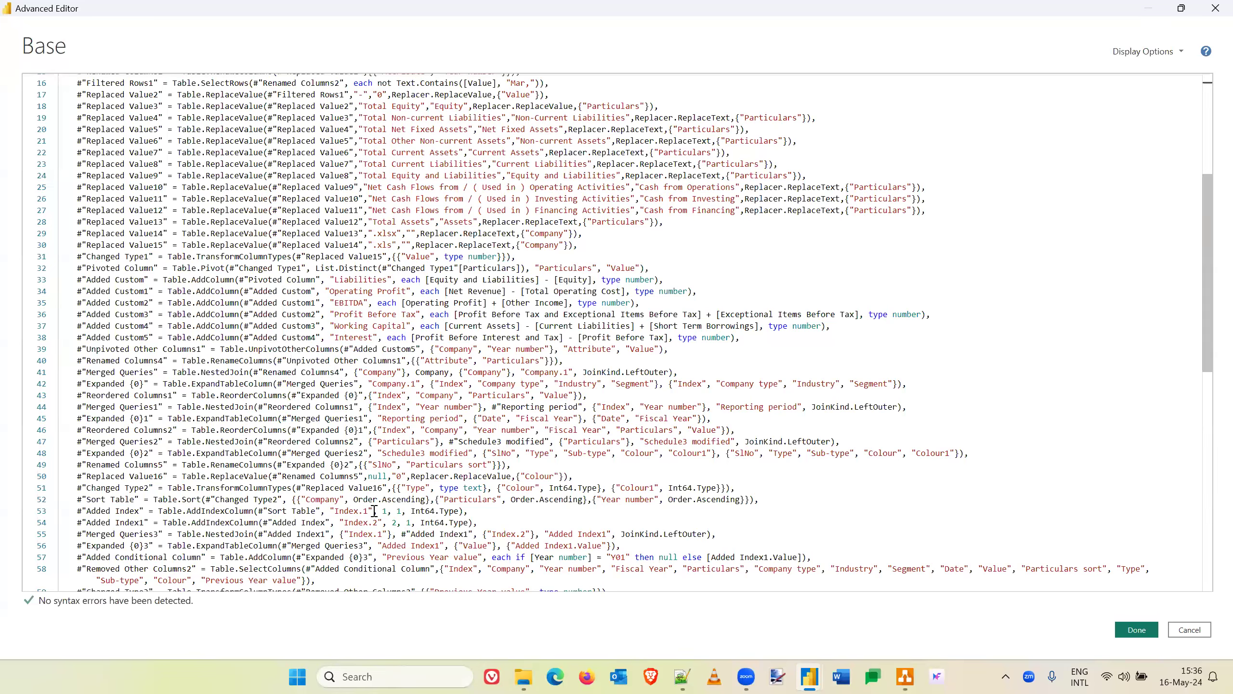
scroll(508, 461, down, 1)
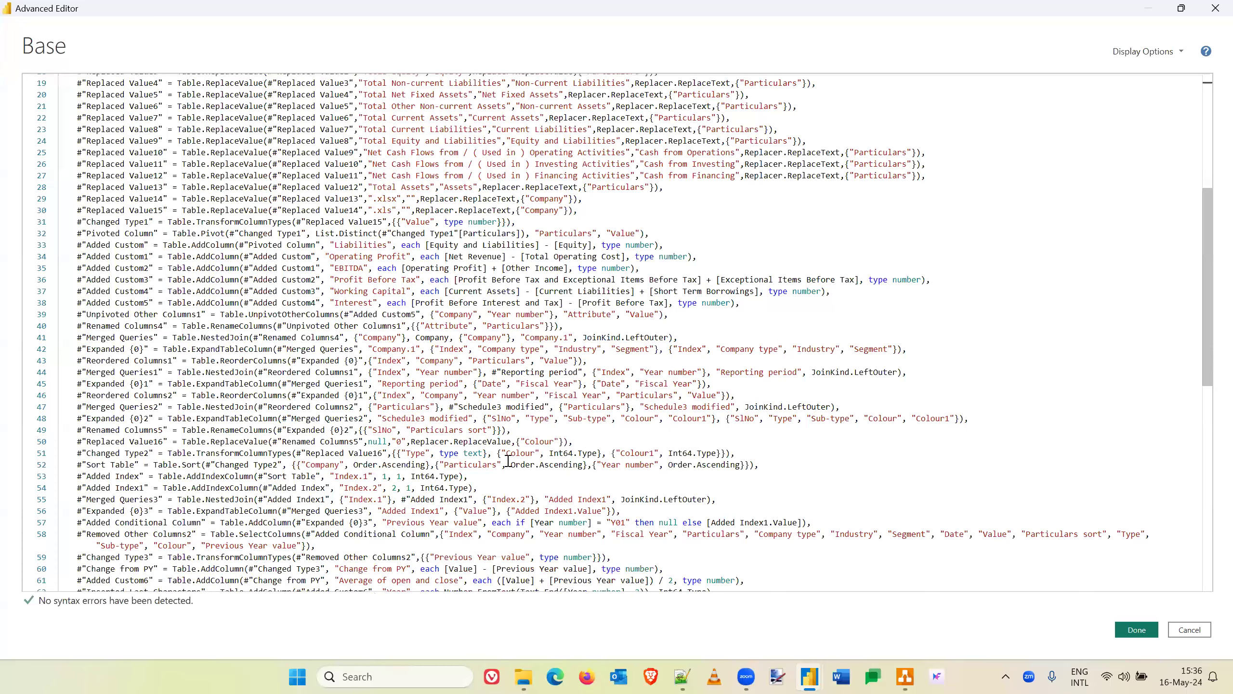
scroll(508, 461, down, 1)
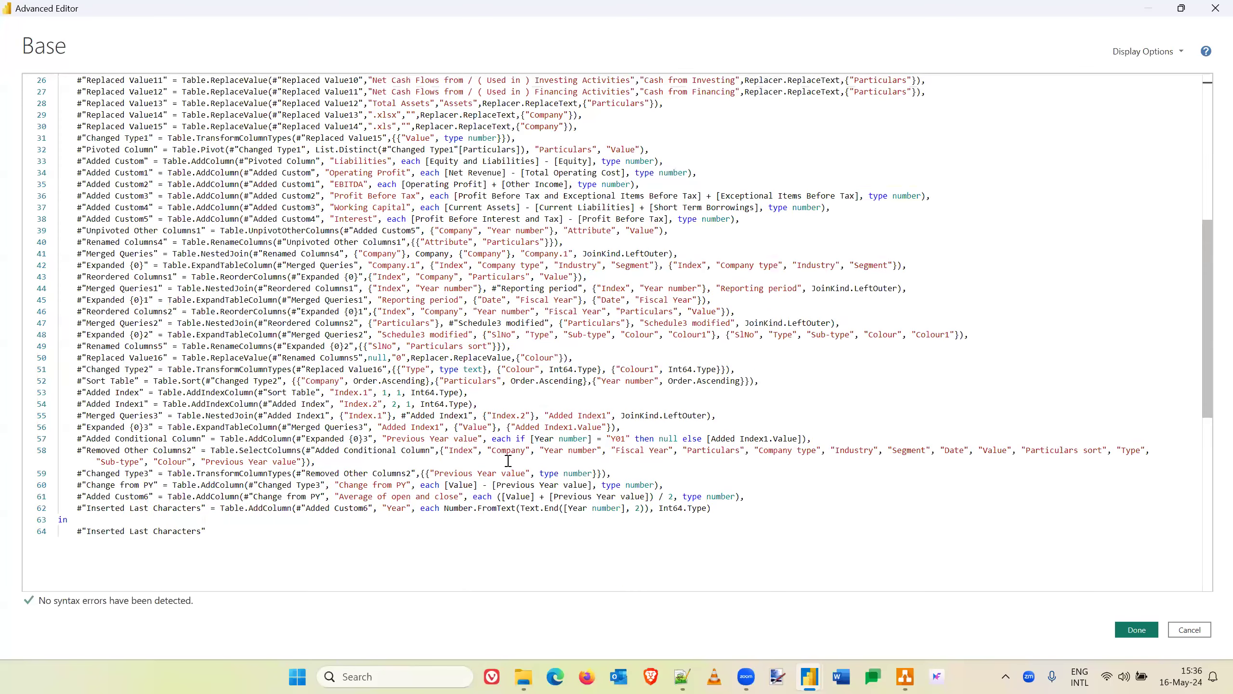
scroll(508, 461, up, 1)
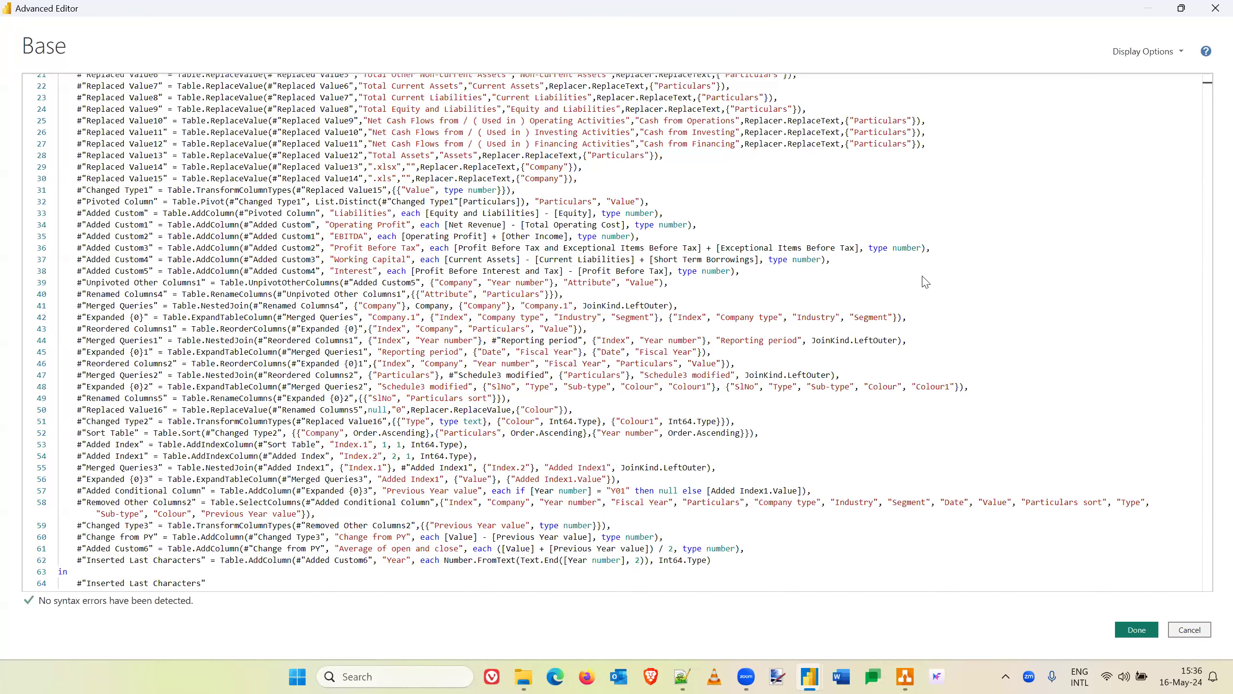
key(Escape)
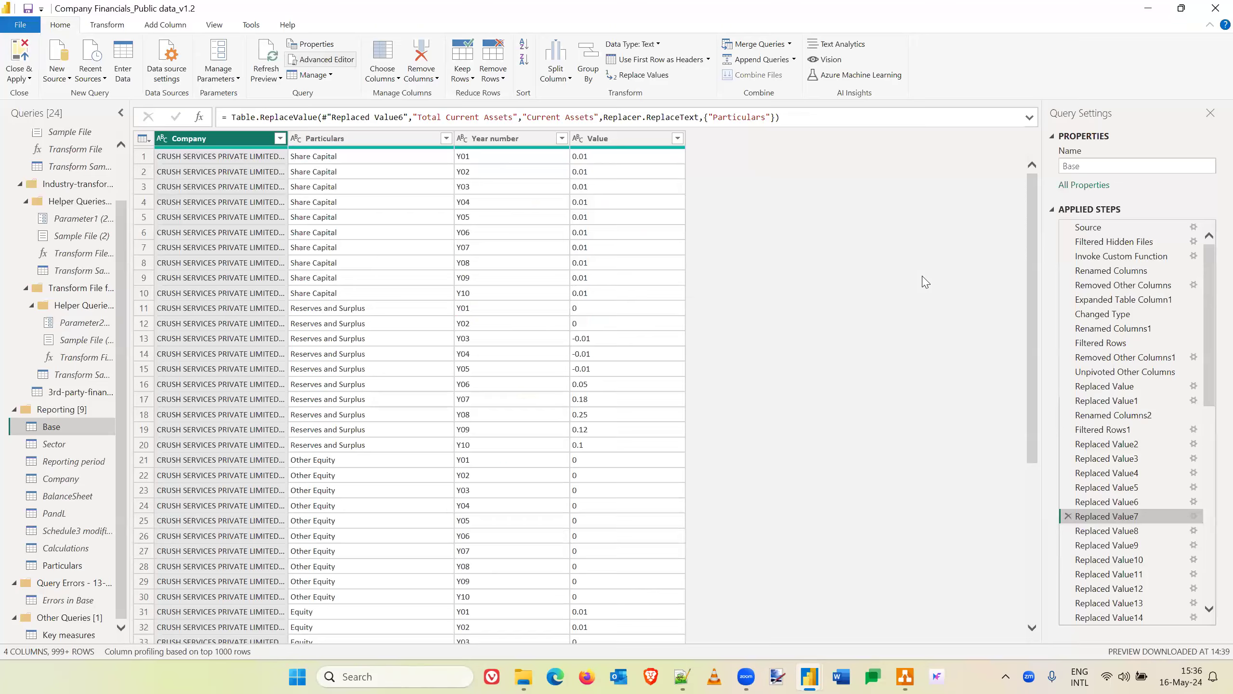
- Switch to the Company Financials_Public data_v1.2 report and show the data of the Base table
key(alt+Tab)
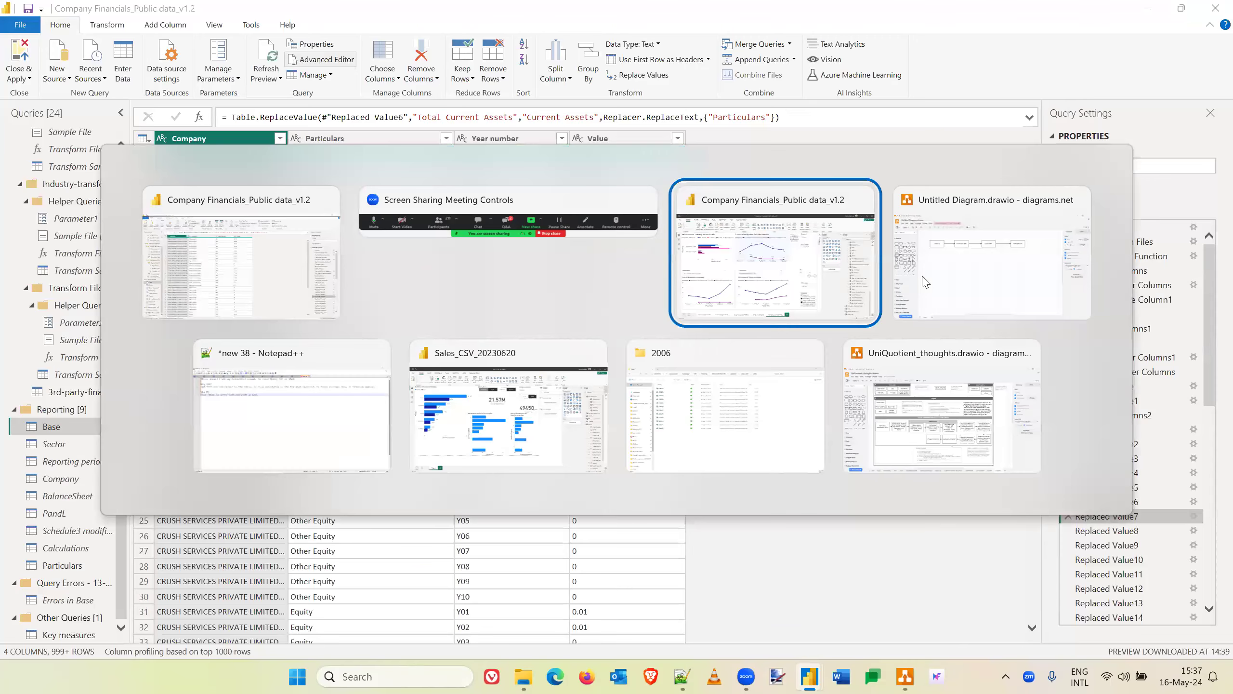
key(alt+Tab)
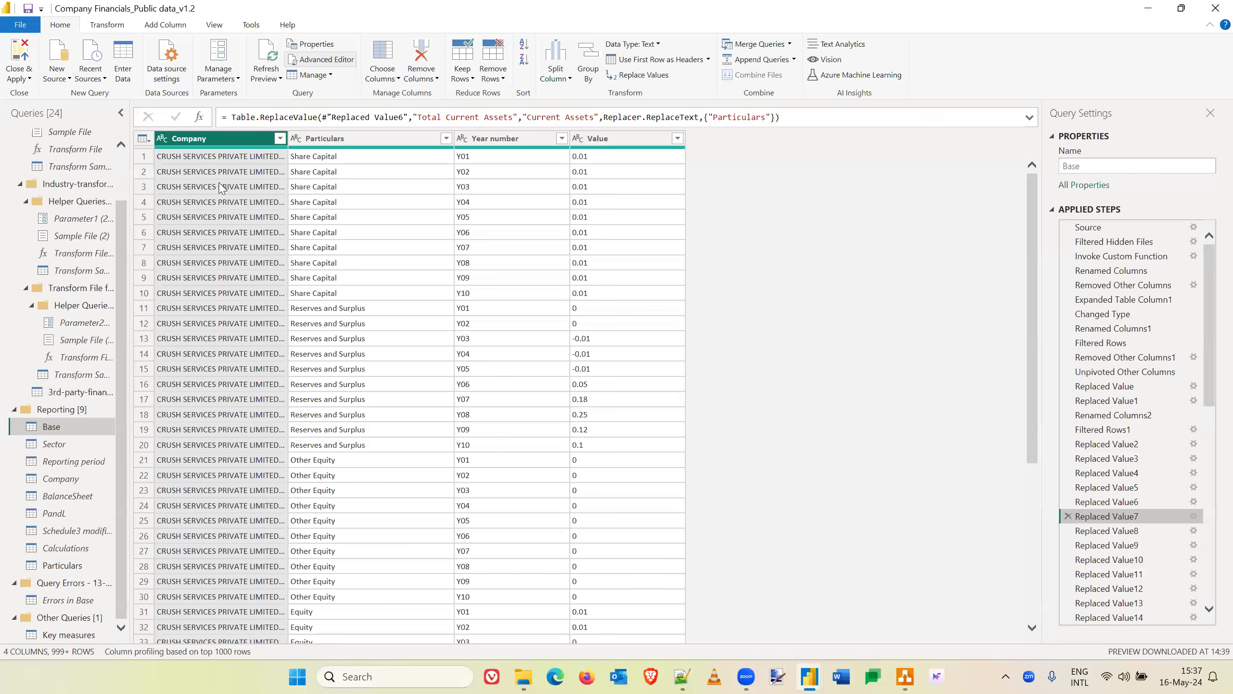
key(alt+Tab)
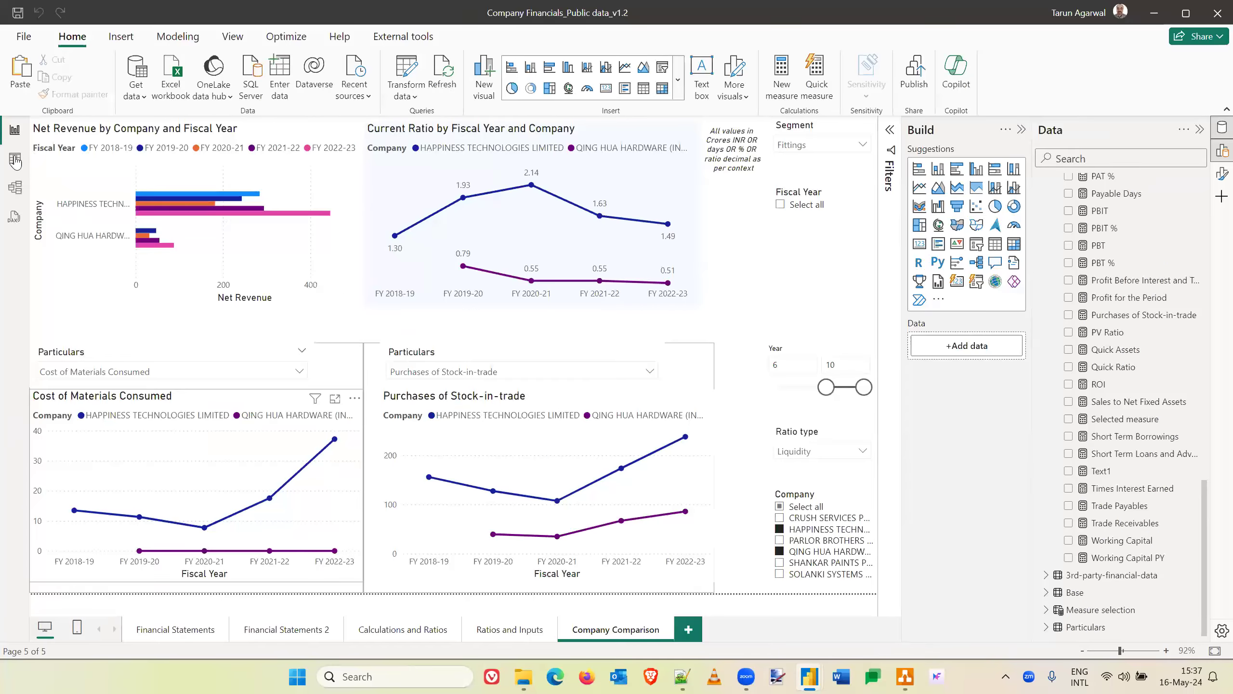
click(15, 159)
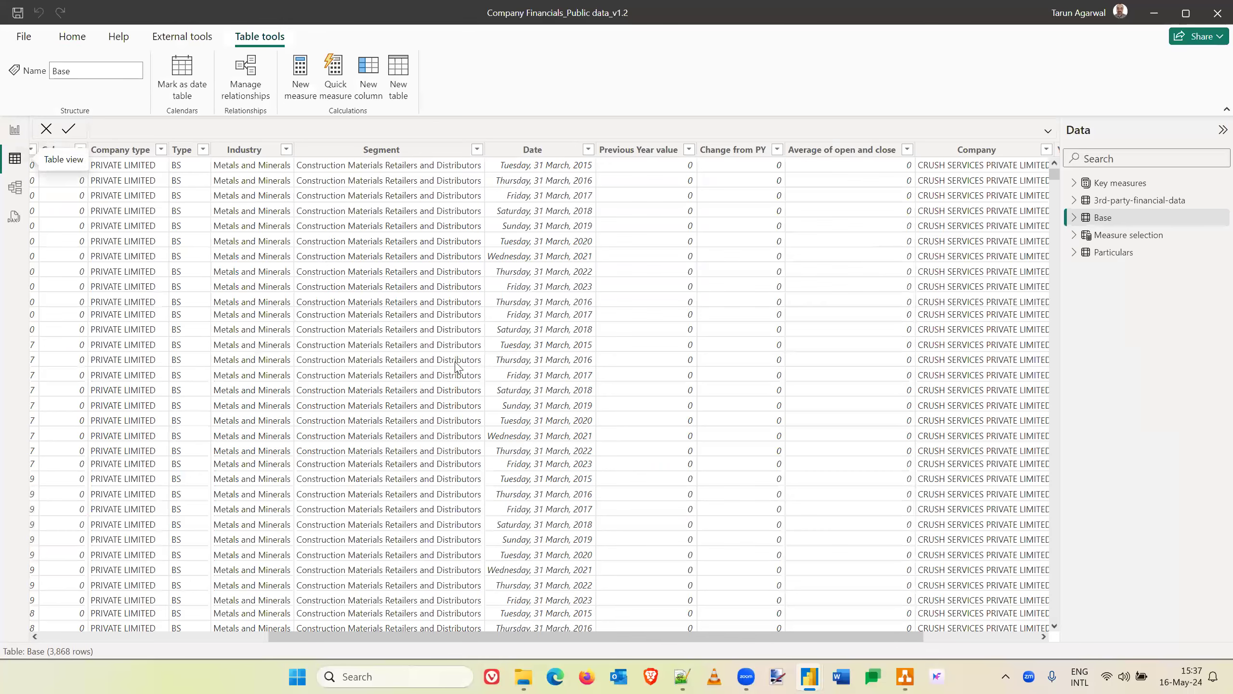
- Switch to the Sales_CSV_20230620 report and show the data of the Sales table
key(alt+Tab)
key(alt+Tab)
key(alt+Tab)
key(alt+Tab)
key(alt+Tab)
key(alt+Tab)
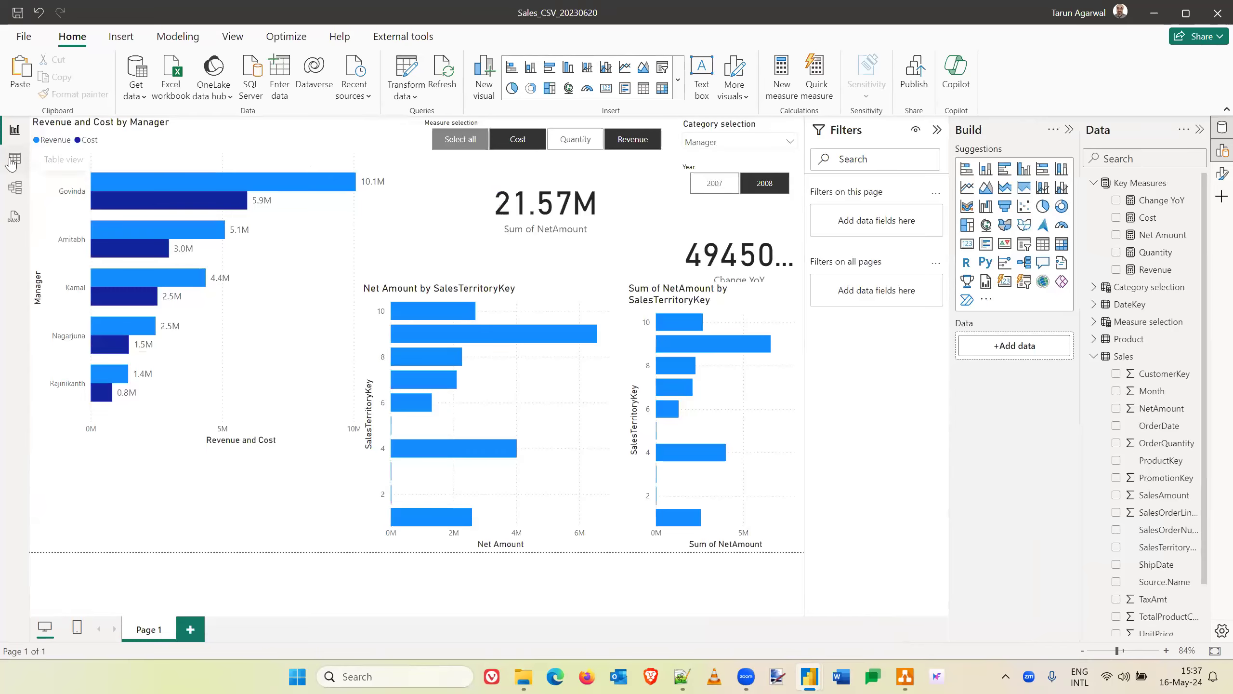
click(13, 163)
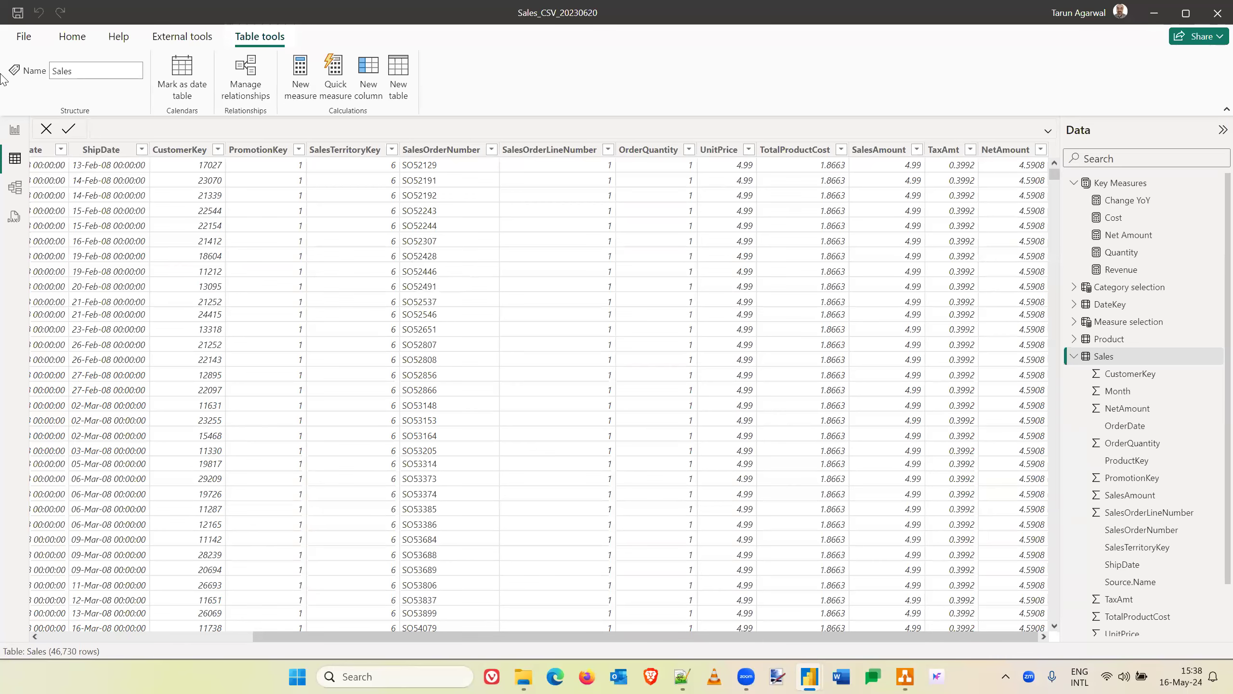
- Return to the report page and show the formula of the Net Amount measure used in the Net Amount by SalesTerritoryKey chart
click(18, 137)
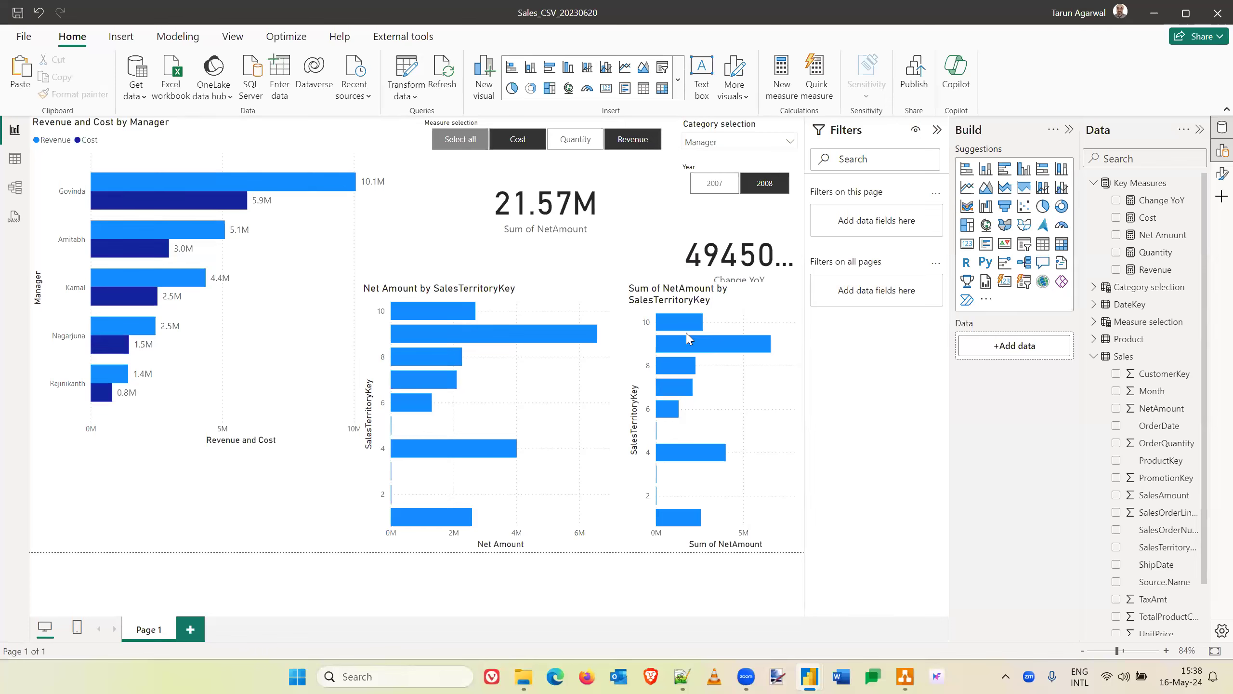
click(595, 302)
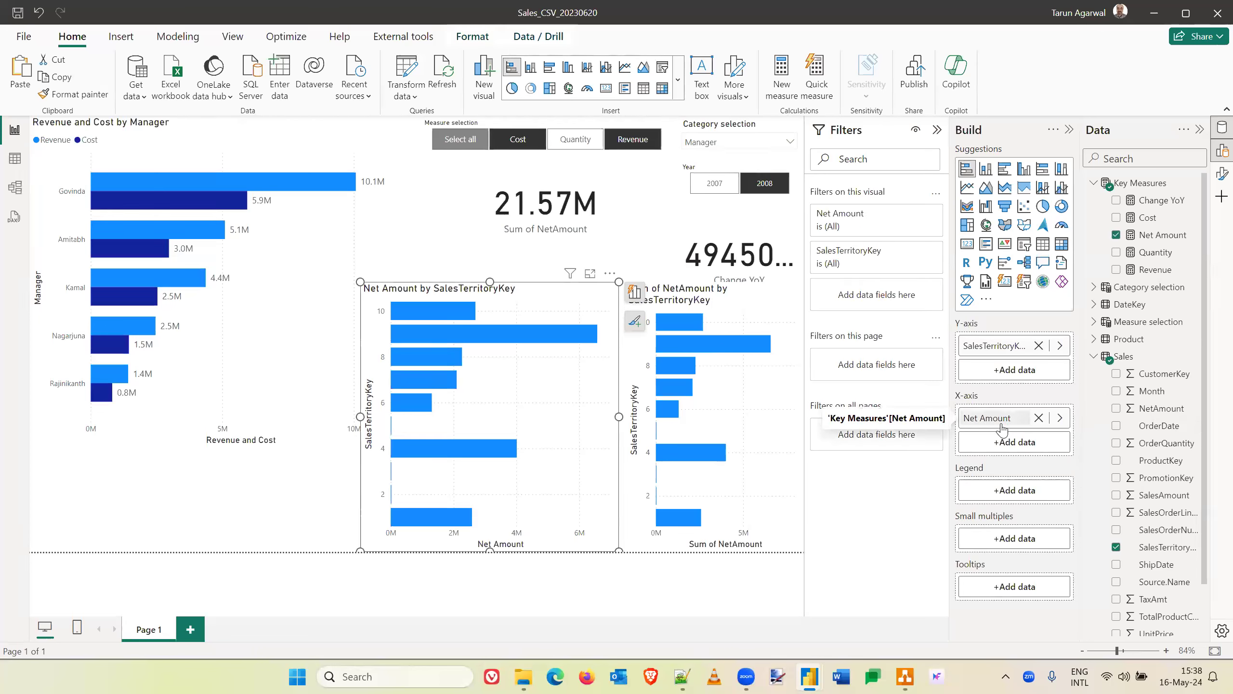
click(1167, 235)
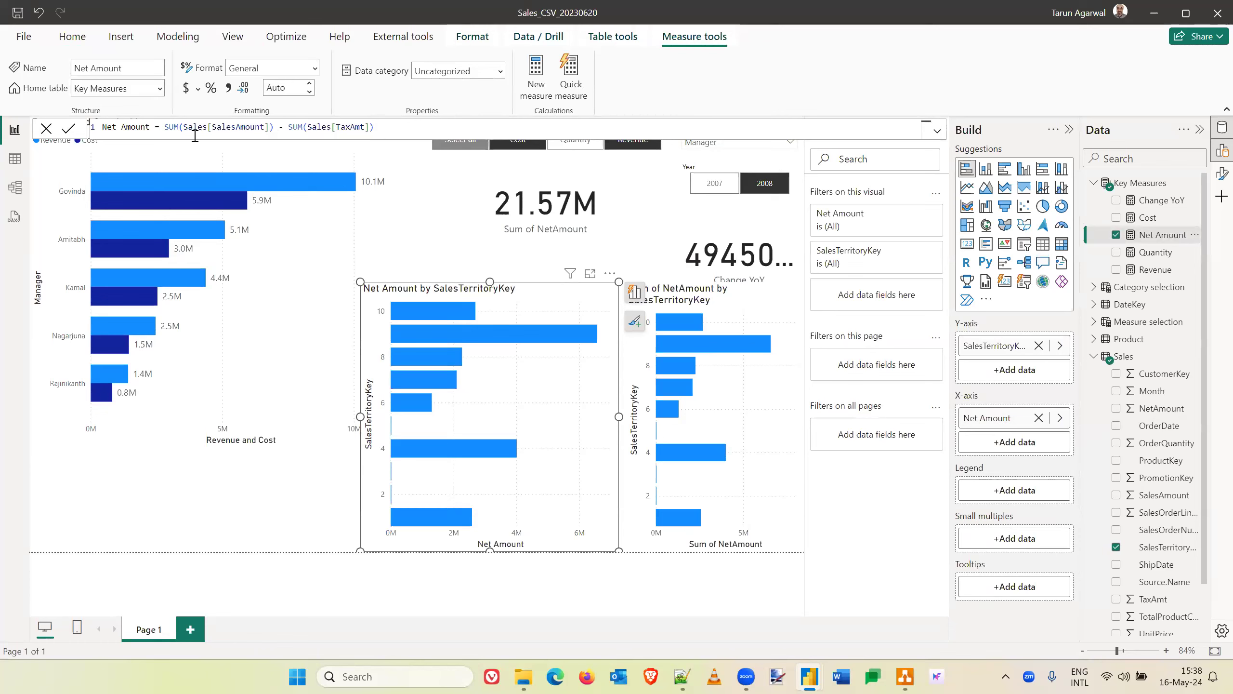
- Cross-highlight the report by territory 10, then by the first manager in the revenue chart, and check the net amount of territory 9
click(441, 311)
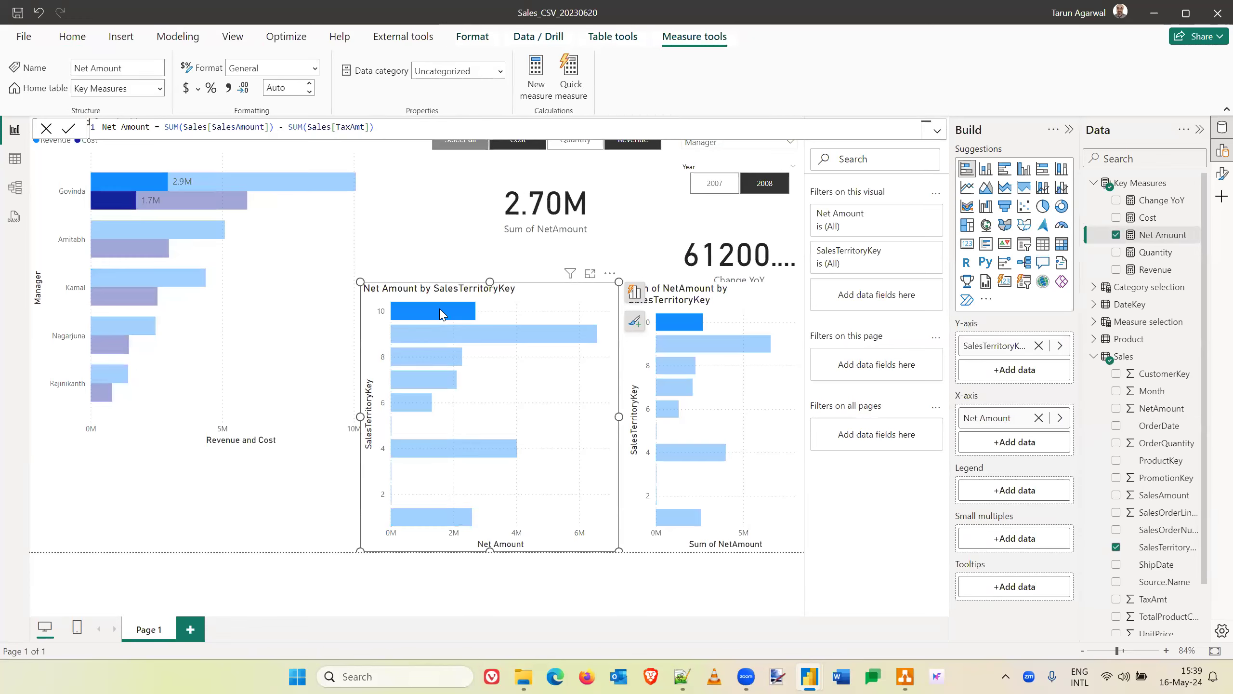
click(122, 191)
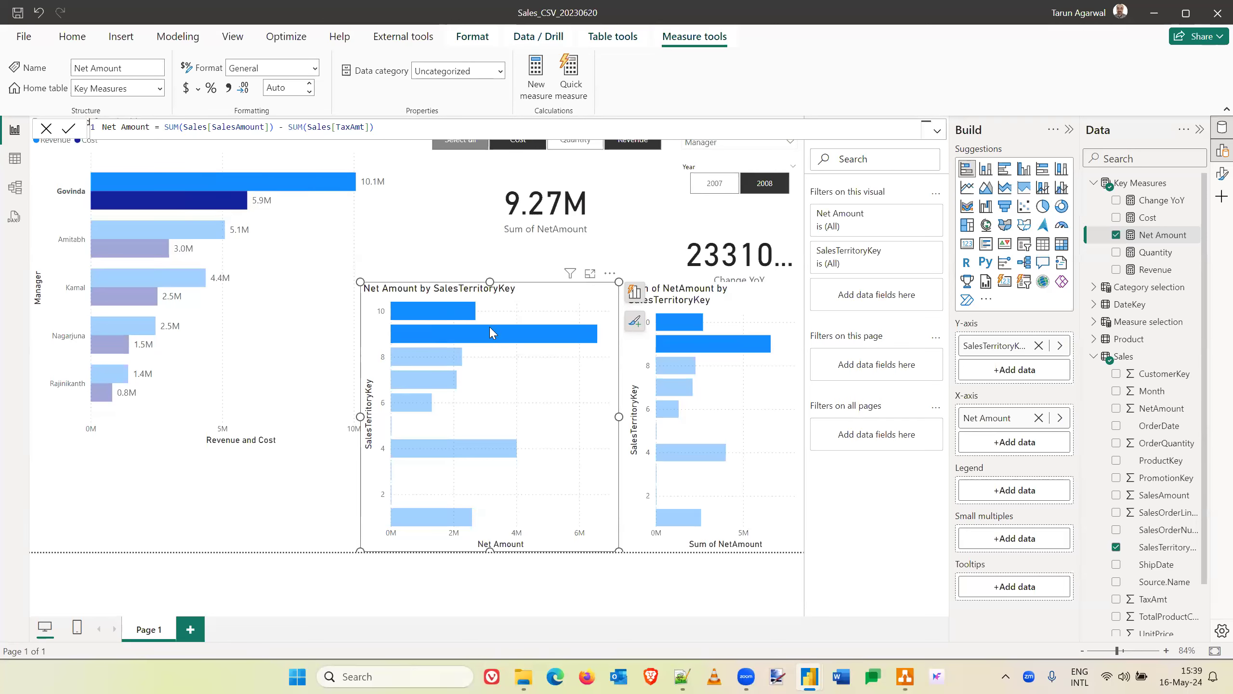
mouse_move(492, 337)
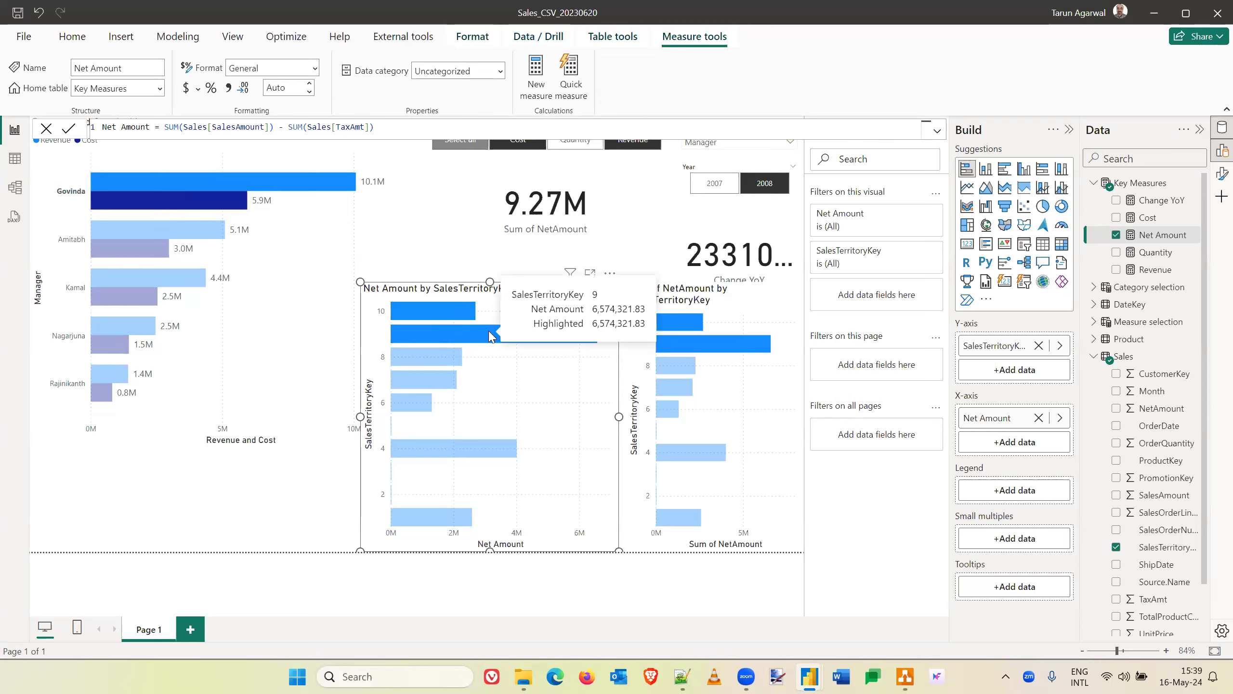
click(475, 261)
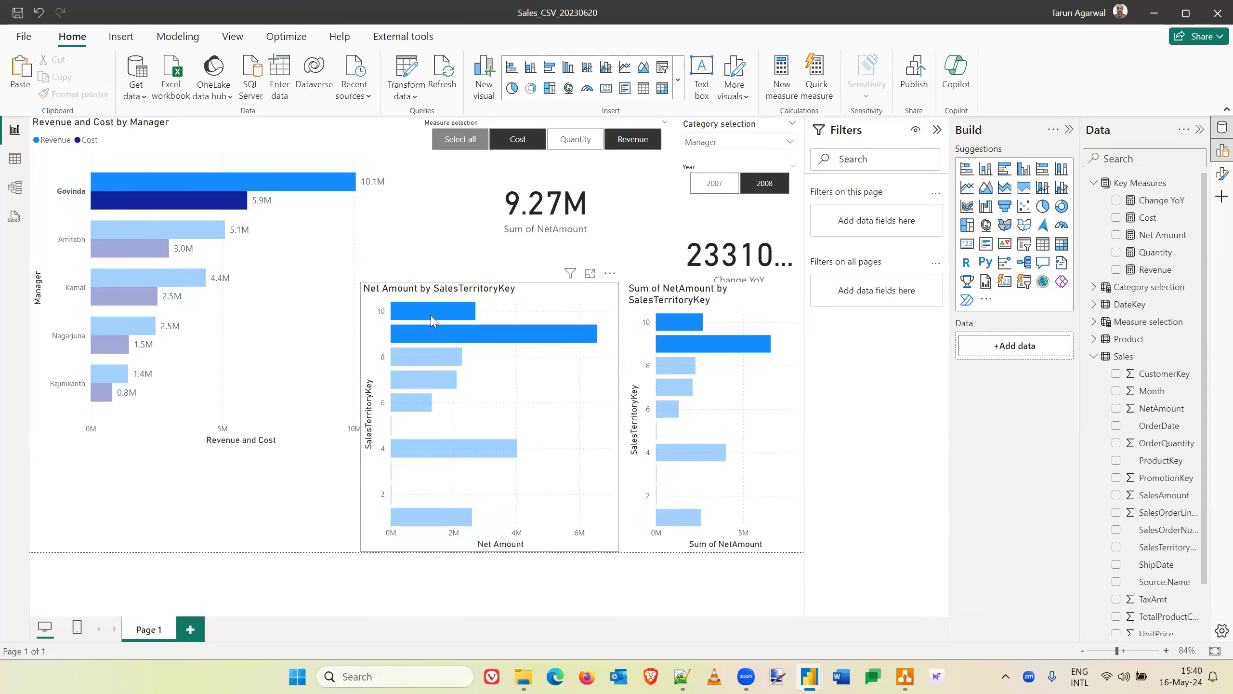
- Browse the rows and columns of the Sales table in Table view
click(12, 160)
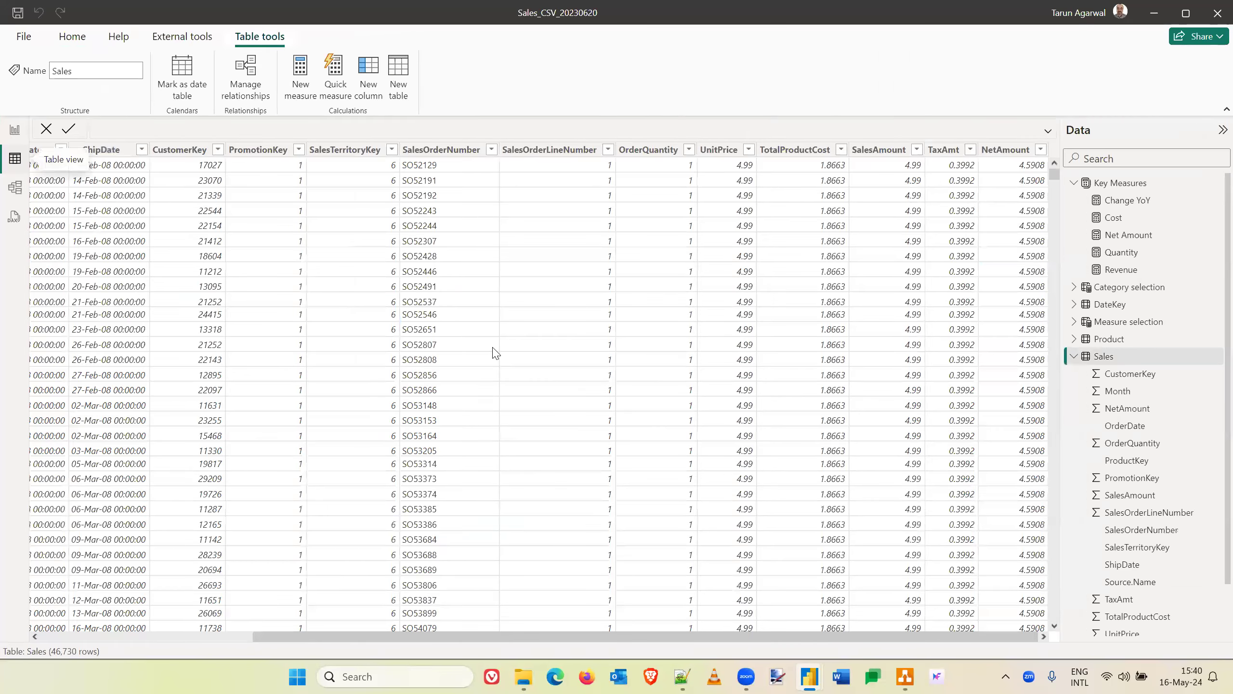
scroll(492, 352, down, 20)
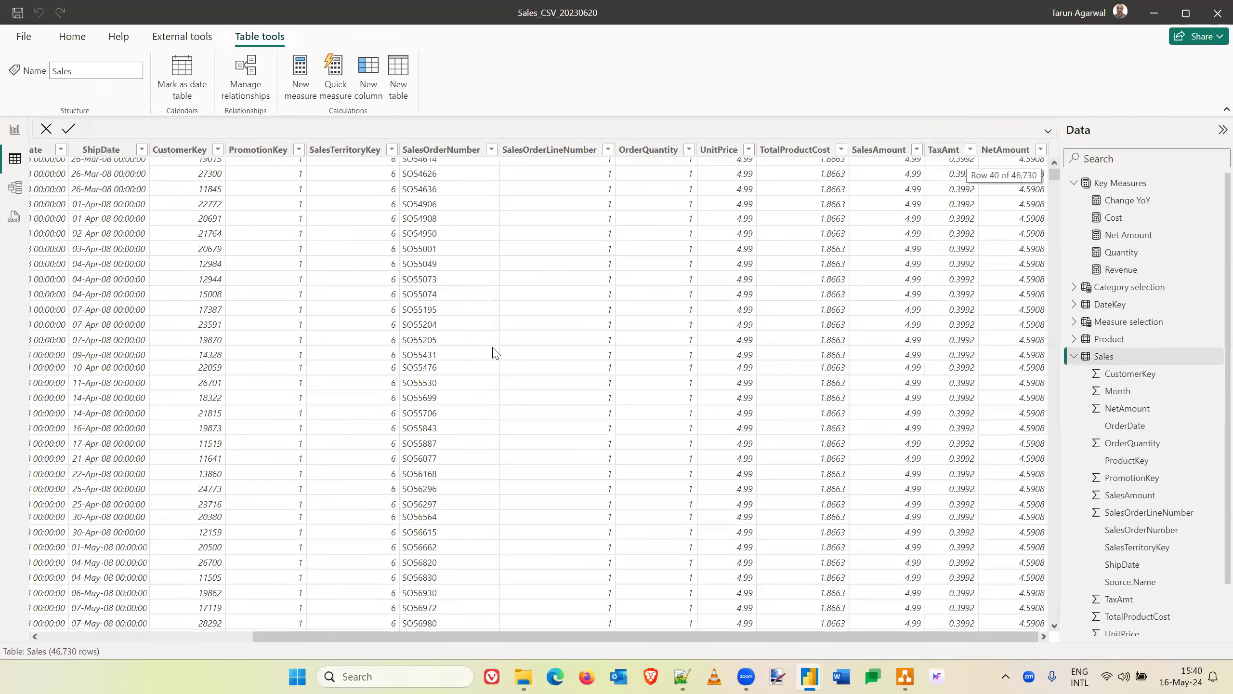
scroll(26, 205, up, 20)
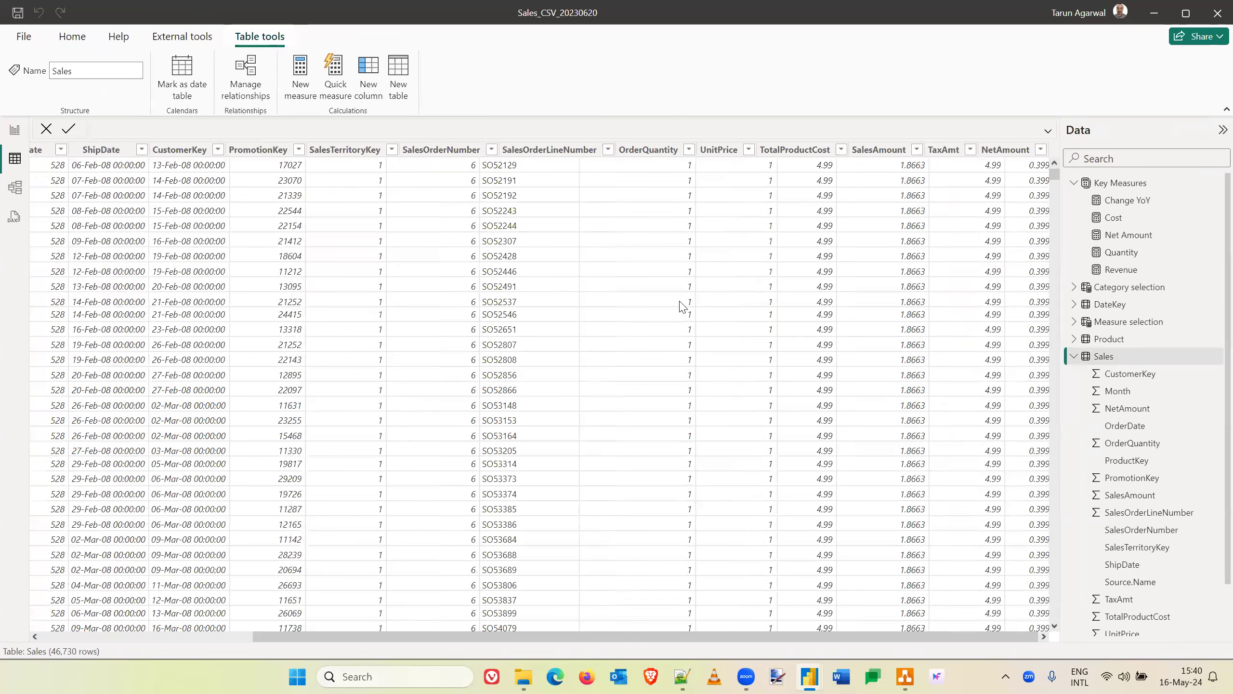
scroll(437, 263, left, 5)
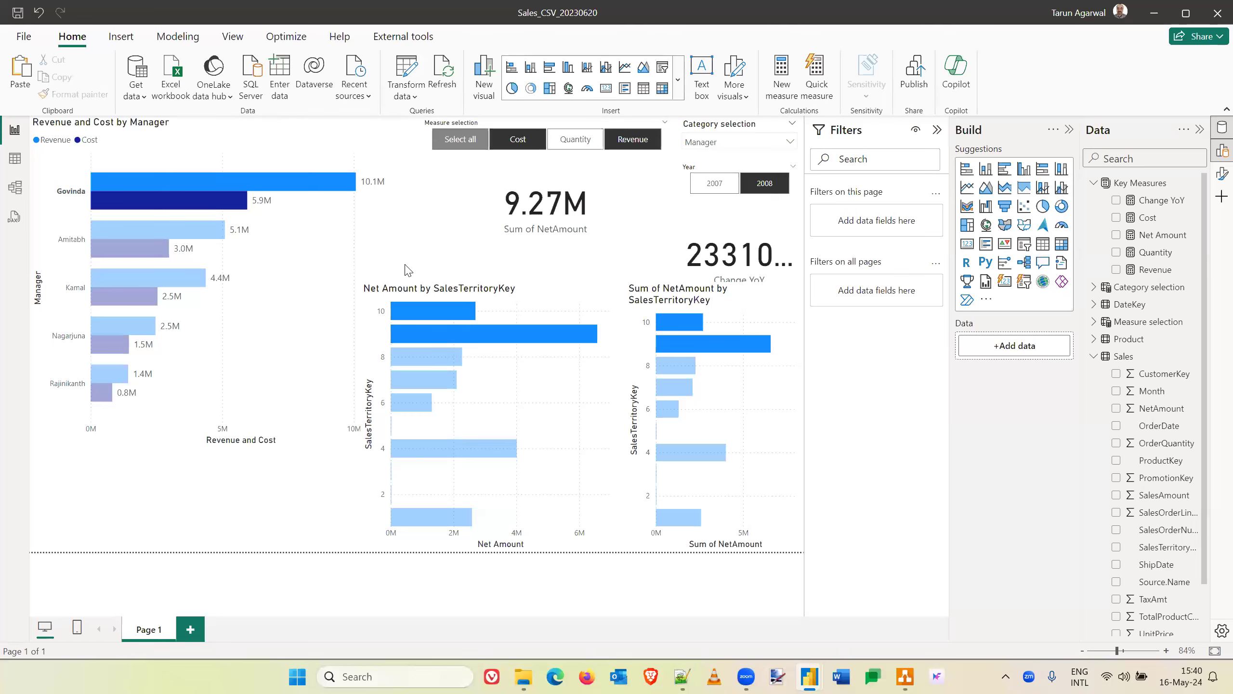
- In Power Query, filter the Territory query's Manager column to only the second-listed manager and apply the change to the report
click(407, 71)
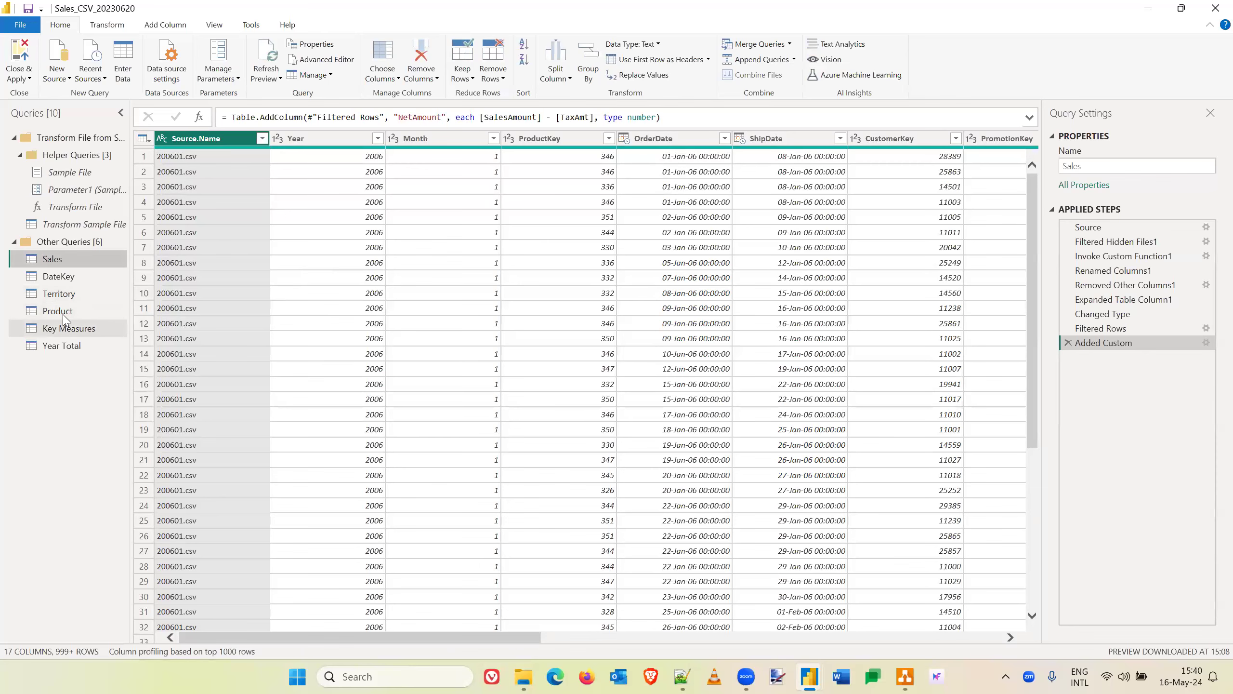
click(65, 298)
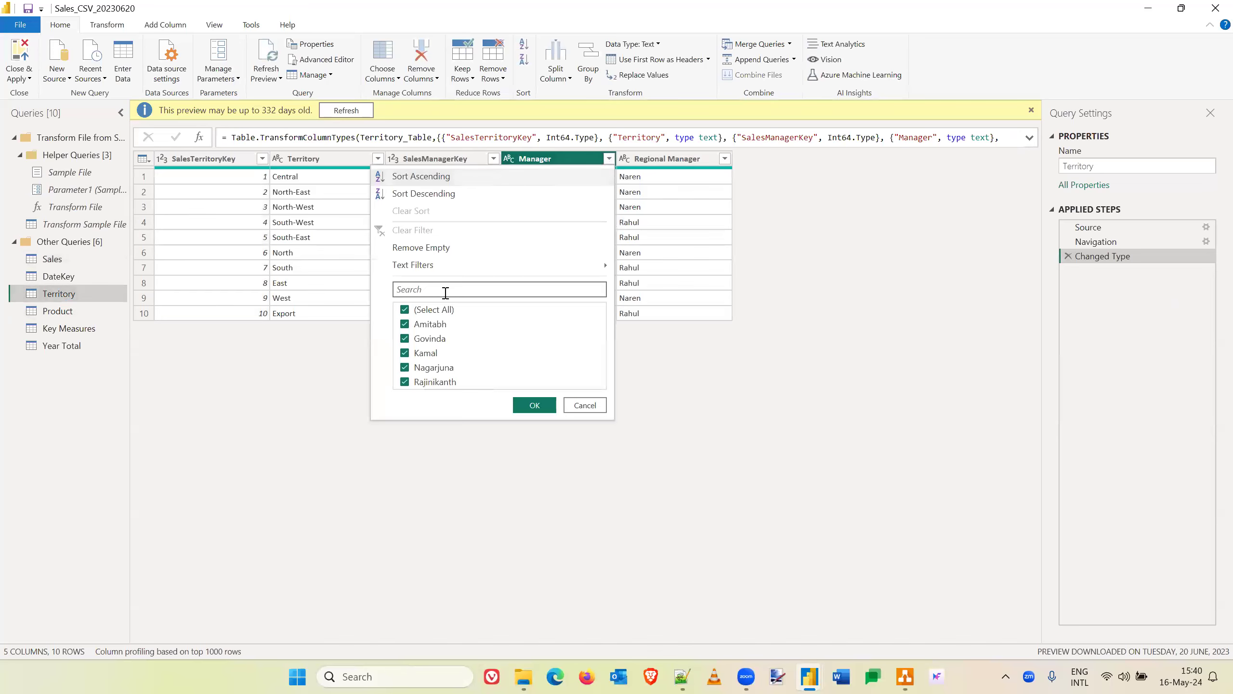
click(406, 312)
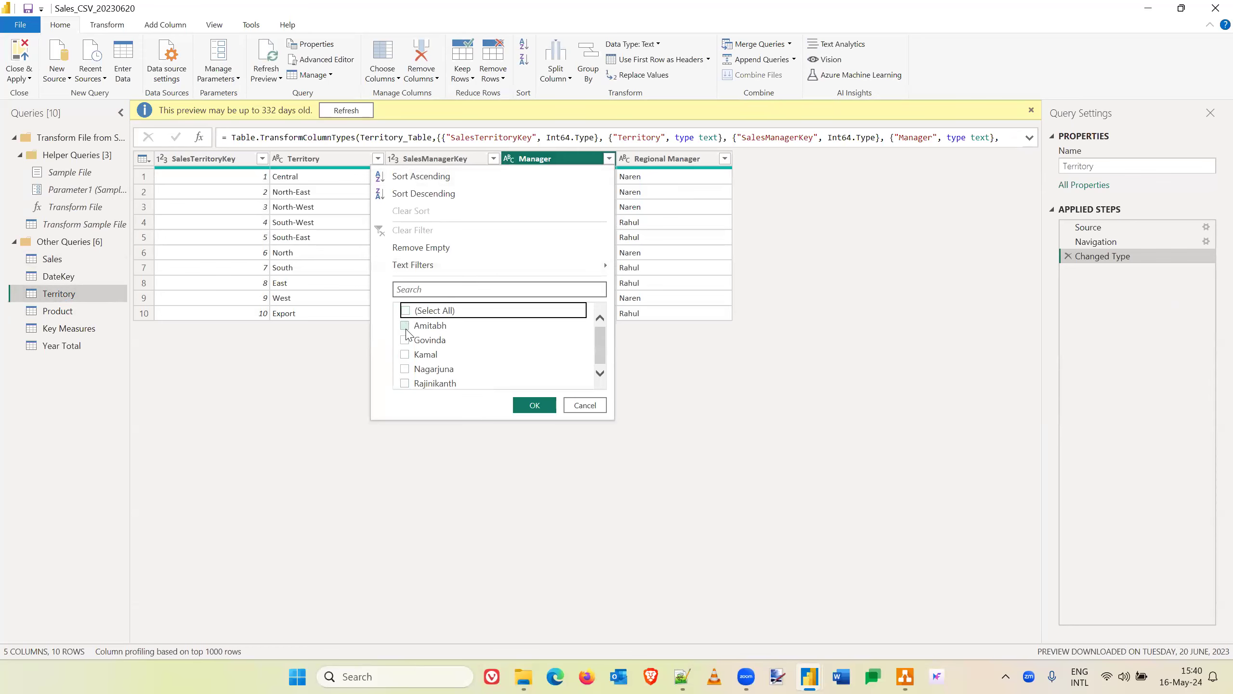
click(405, 339)
click(548, 405)
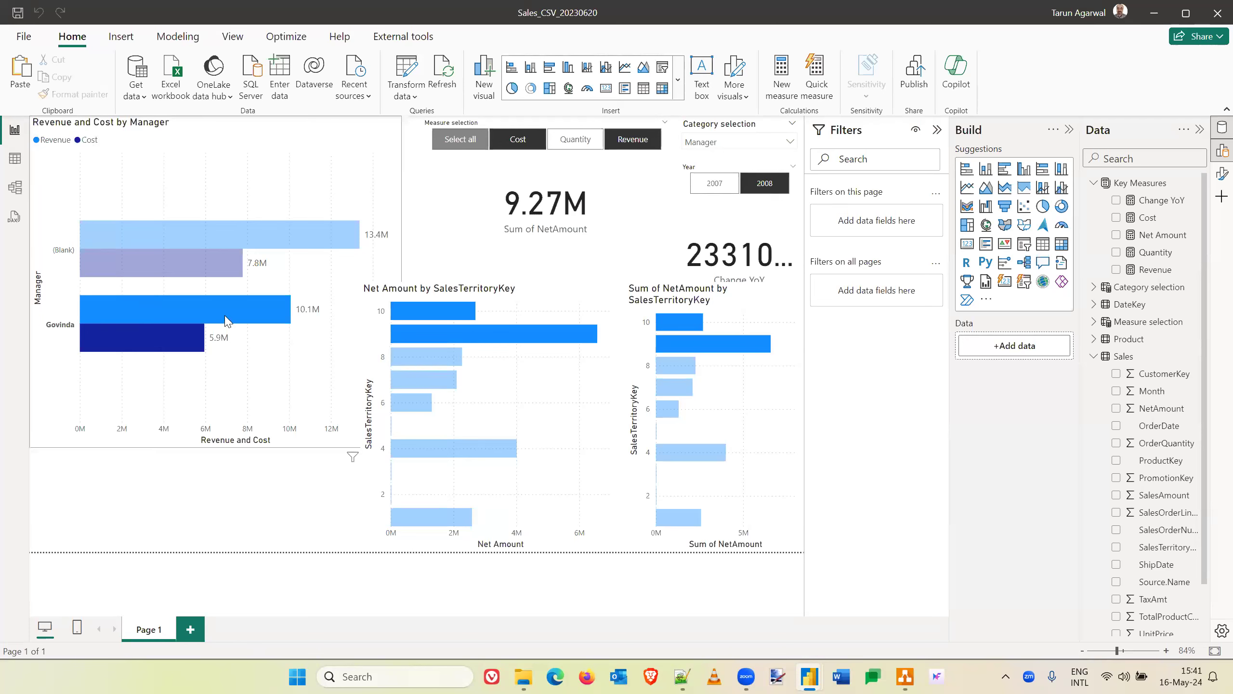
- Clear the manager highlight on the report page and show the Sales table's data through to its NetAmount column
click(249, 186)
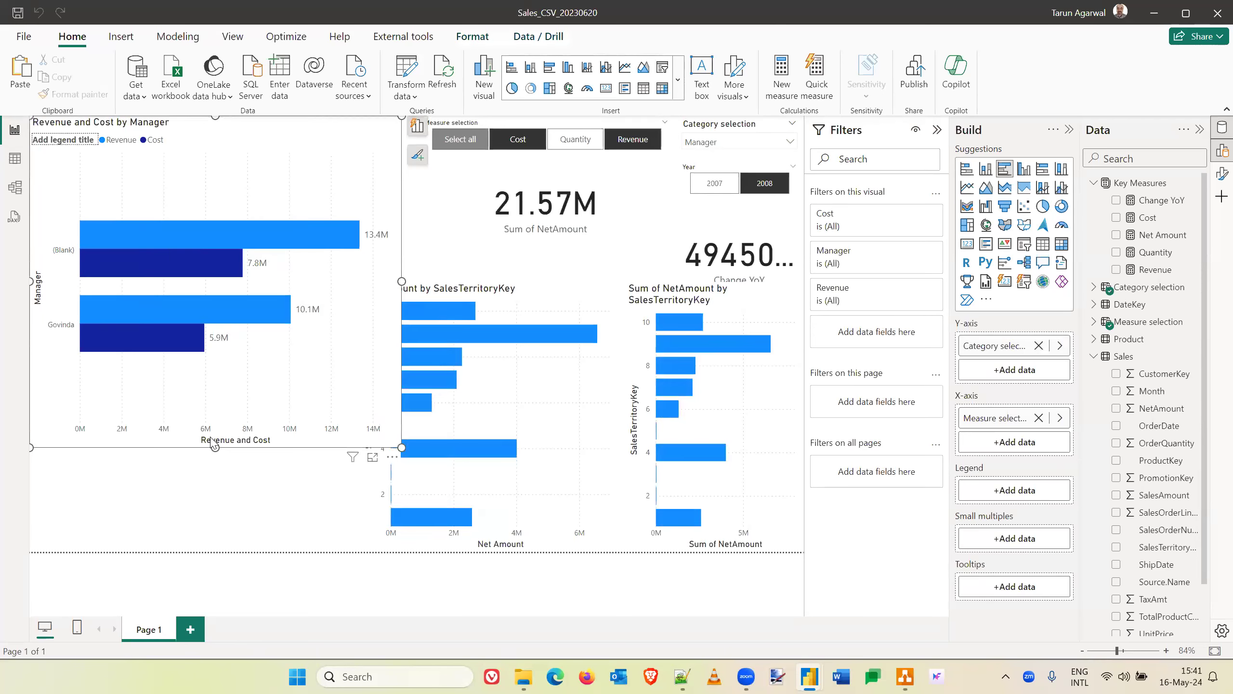
click(257, 496)
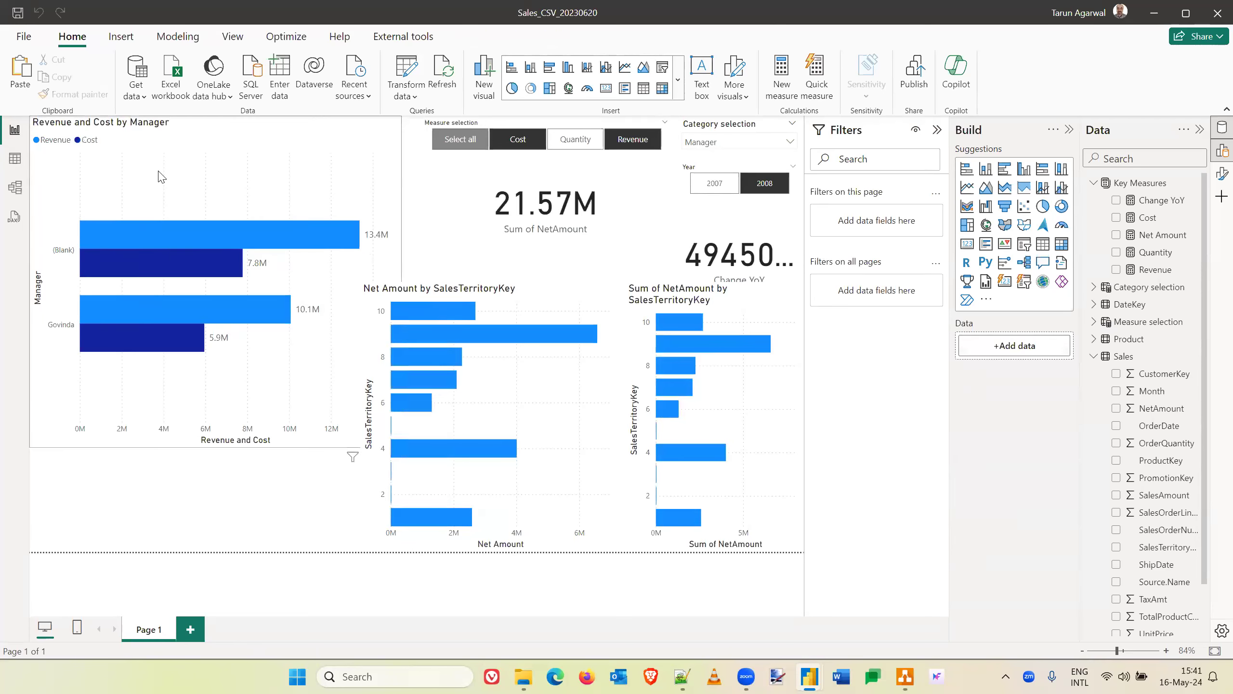
click(18, 162)
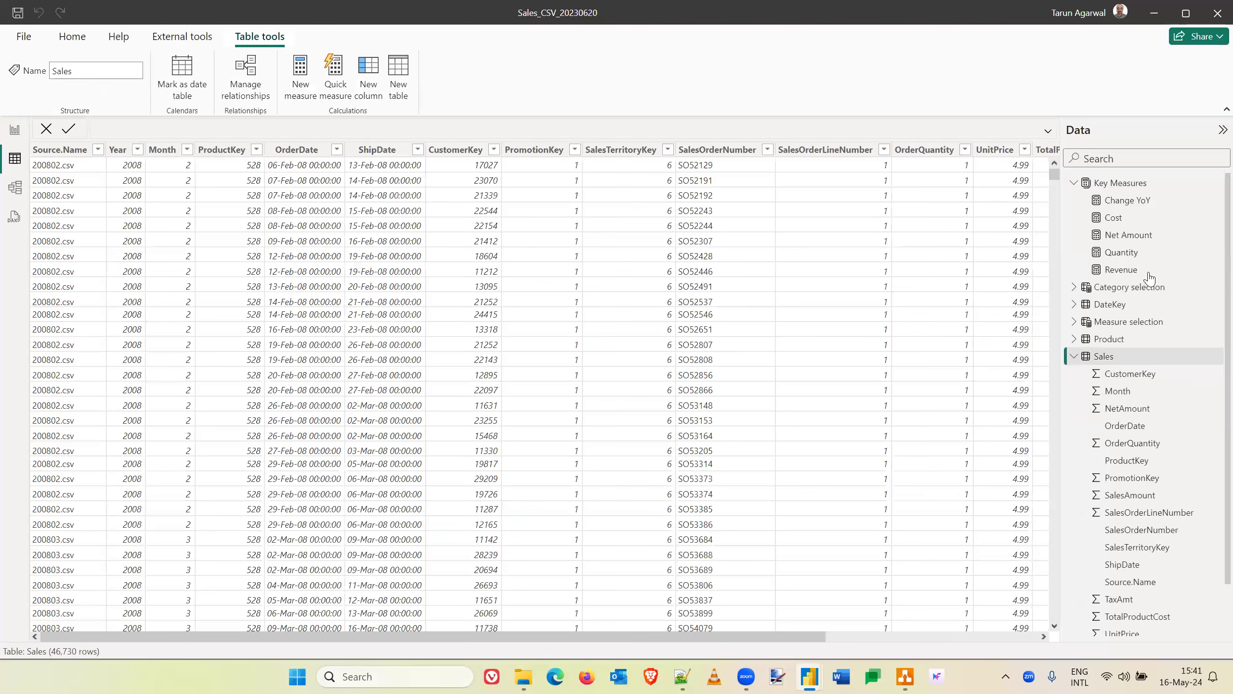
scroll(847, 389, right, 5)
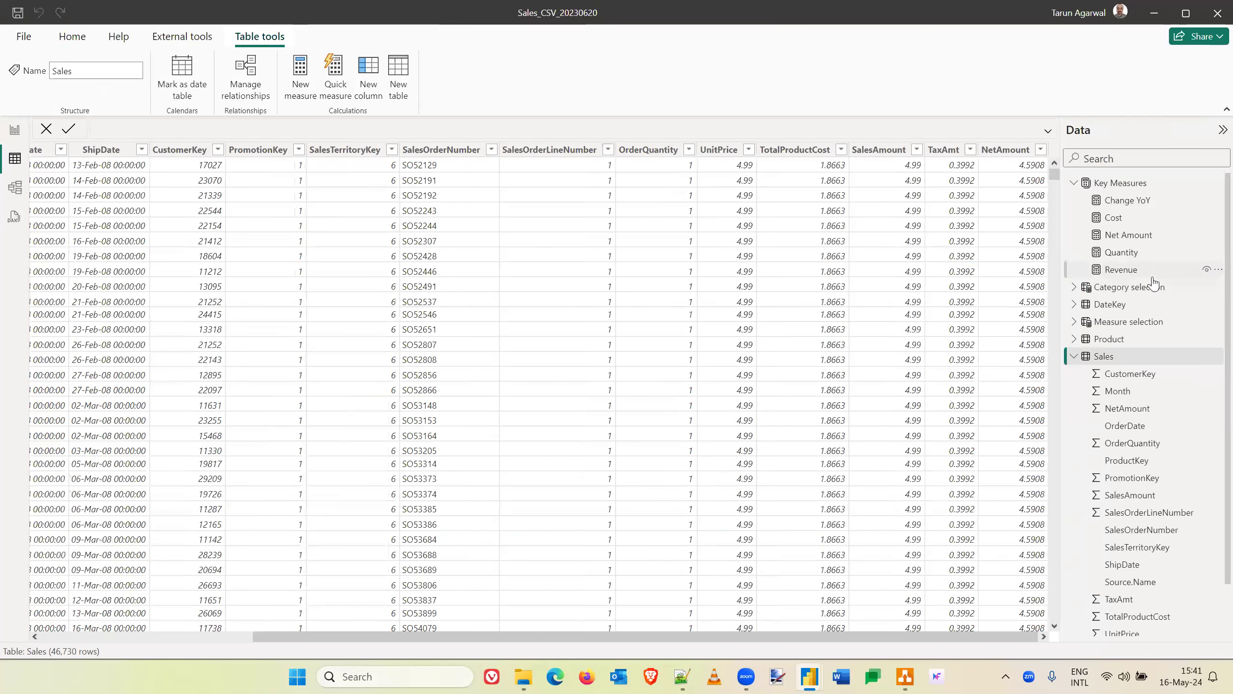
- Show the Territory table's data, and review the ProductKey condition in the Sales query's Filtered Rows step in Power Query without changing it
click(1074, 357)
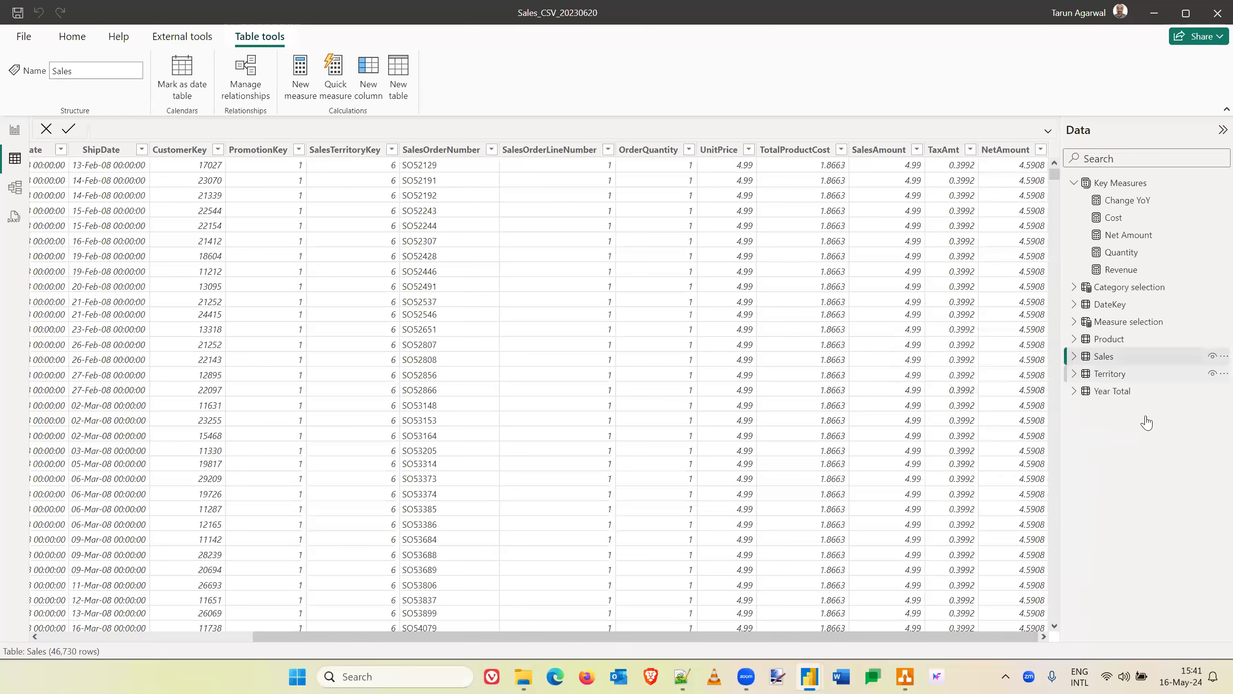
click(1074, 374)
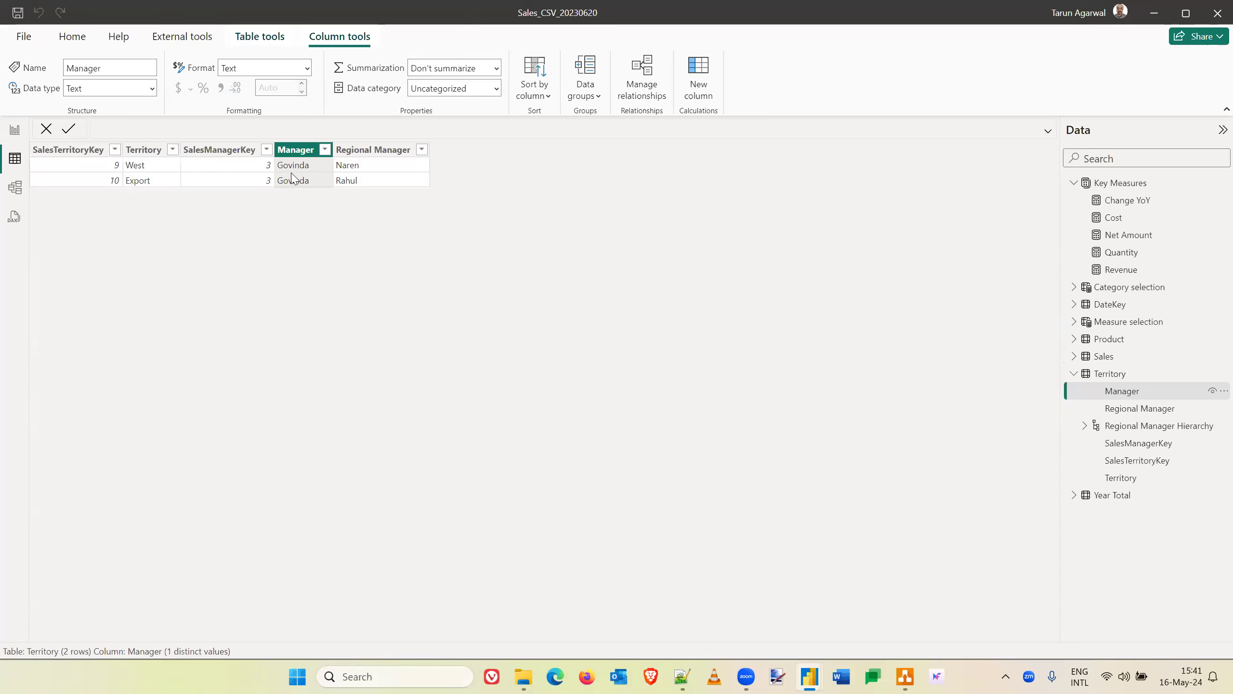
click(73, 38)
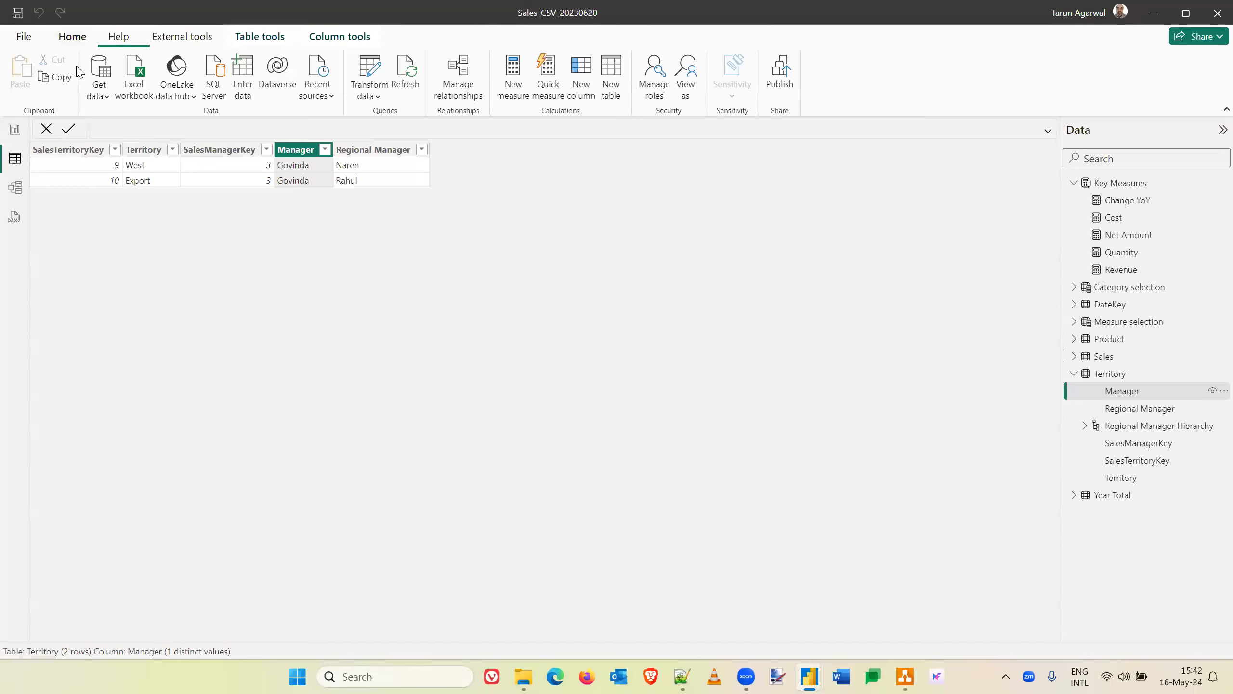
click(369, 70)
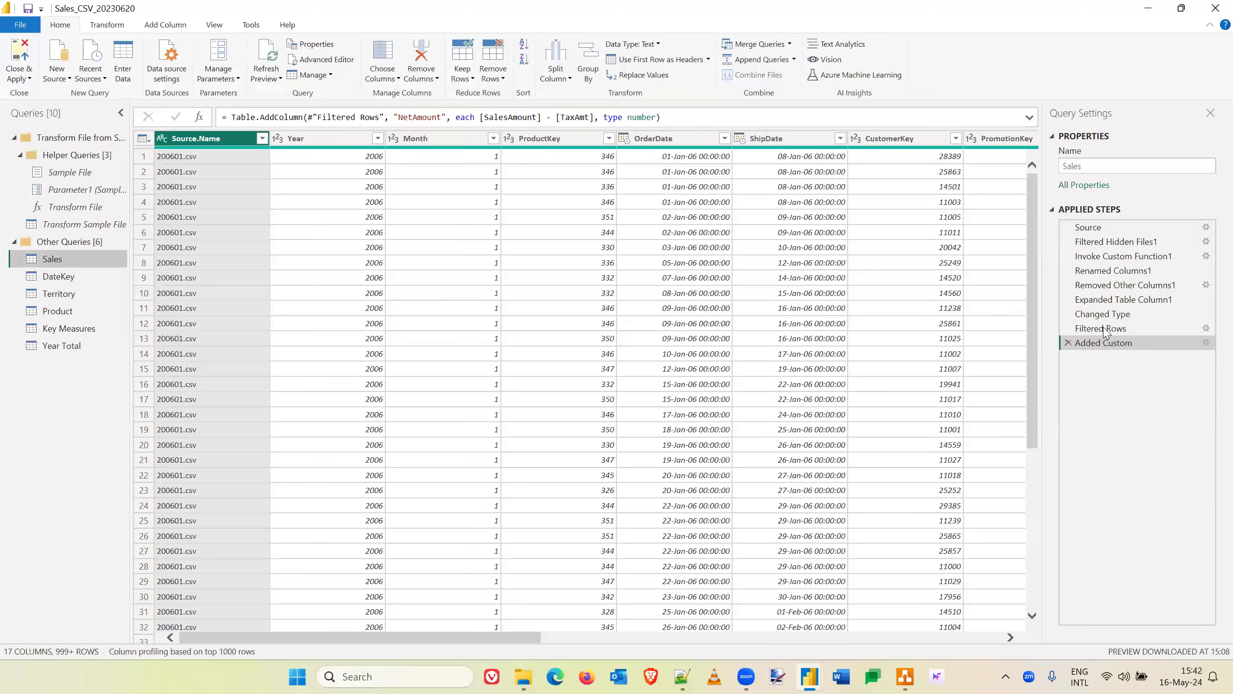
click(1207, 330)
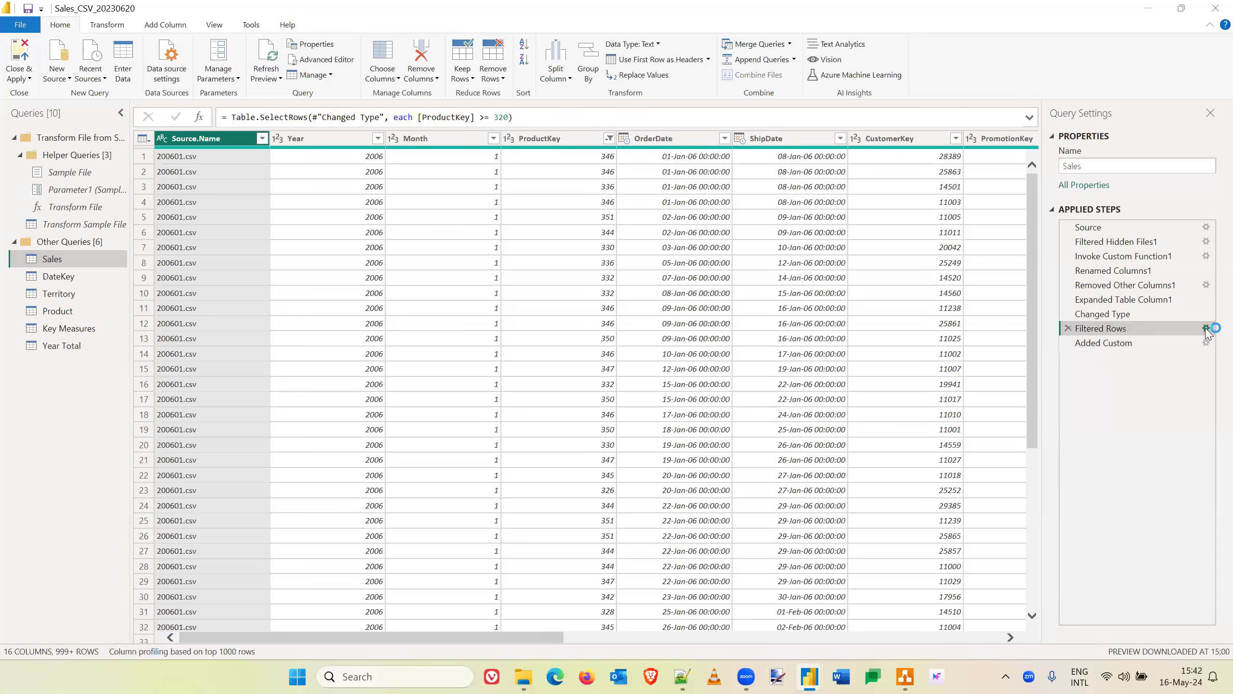
click(1206, 329)
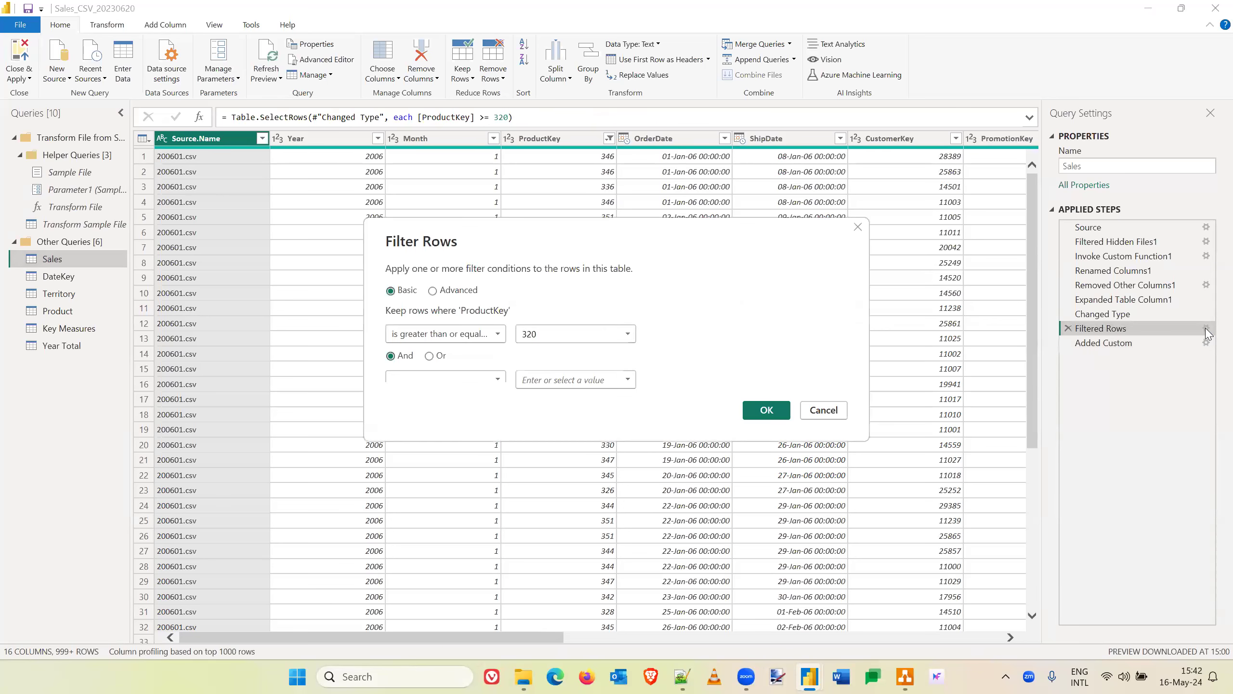
click(829, 414)
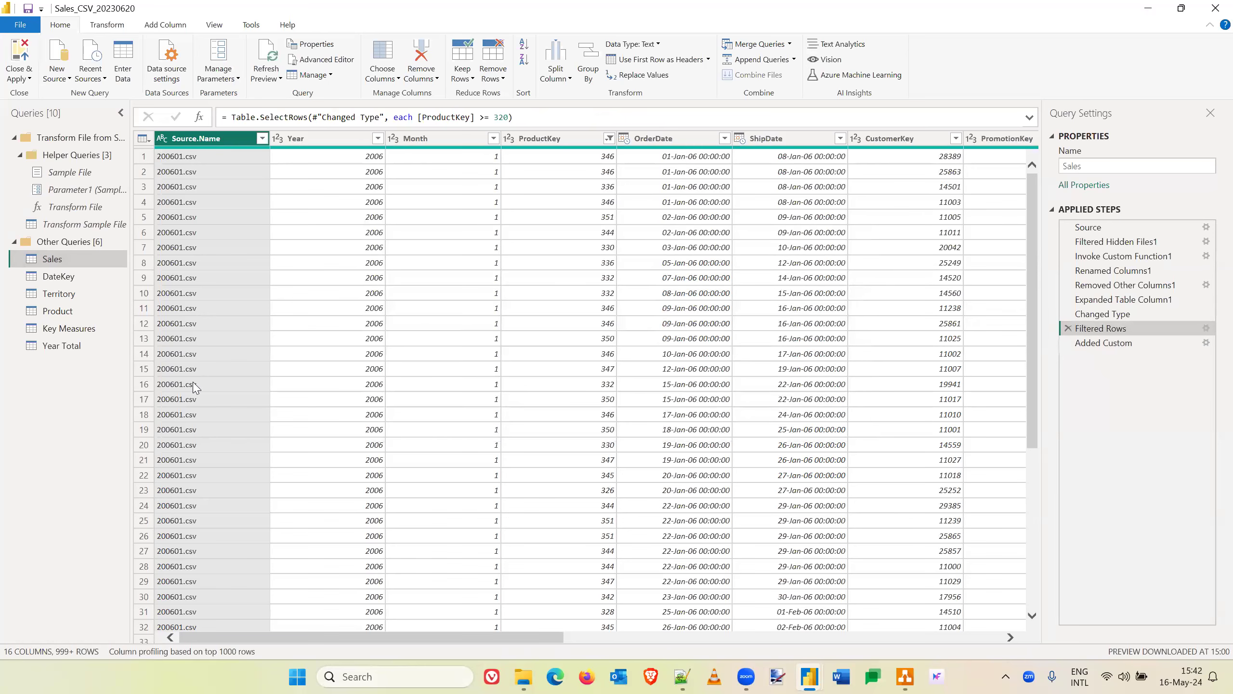
- Extend the Territory query's Manager filter with an Or condition that equals the first-listed manager
click(59, 295)
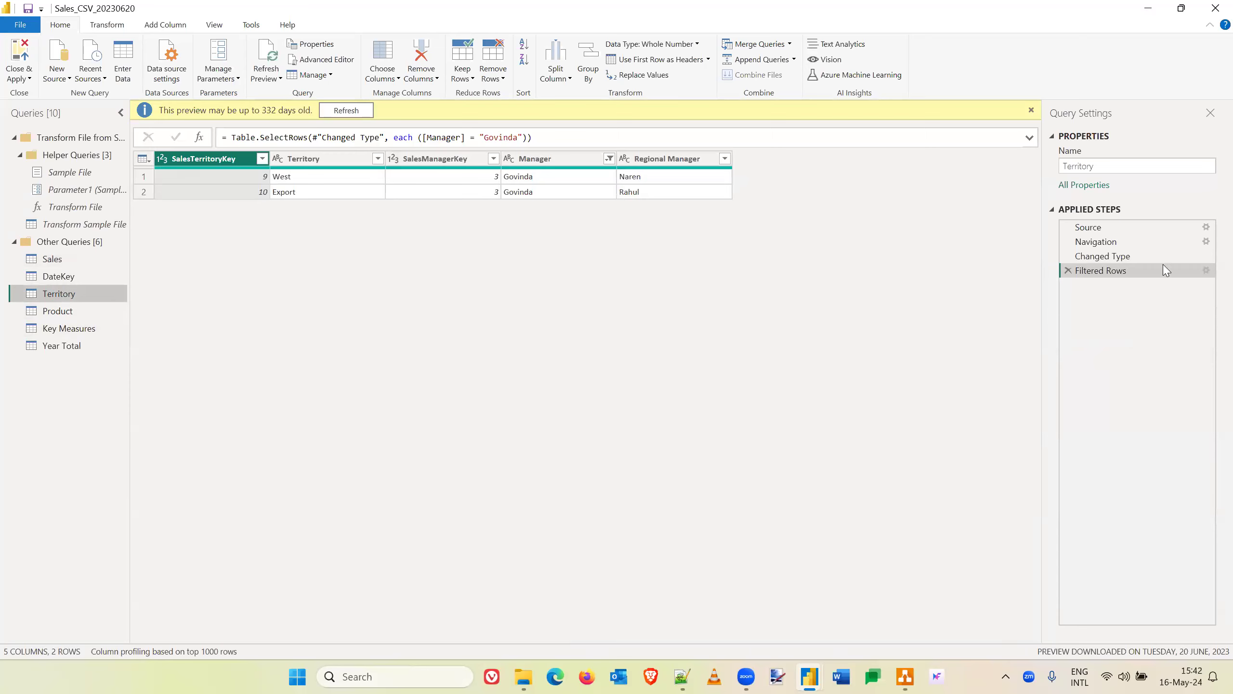
click(1206, 270)
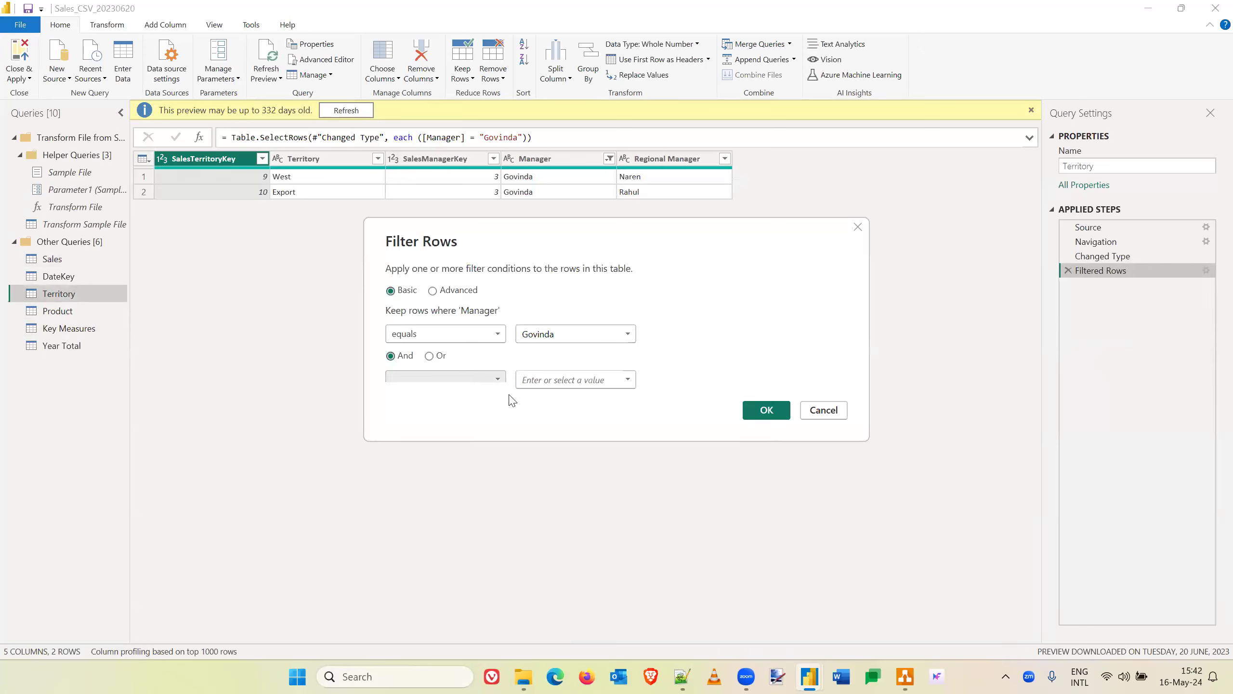
click(430, 356)
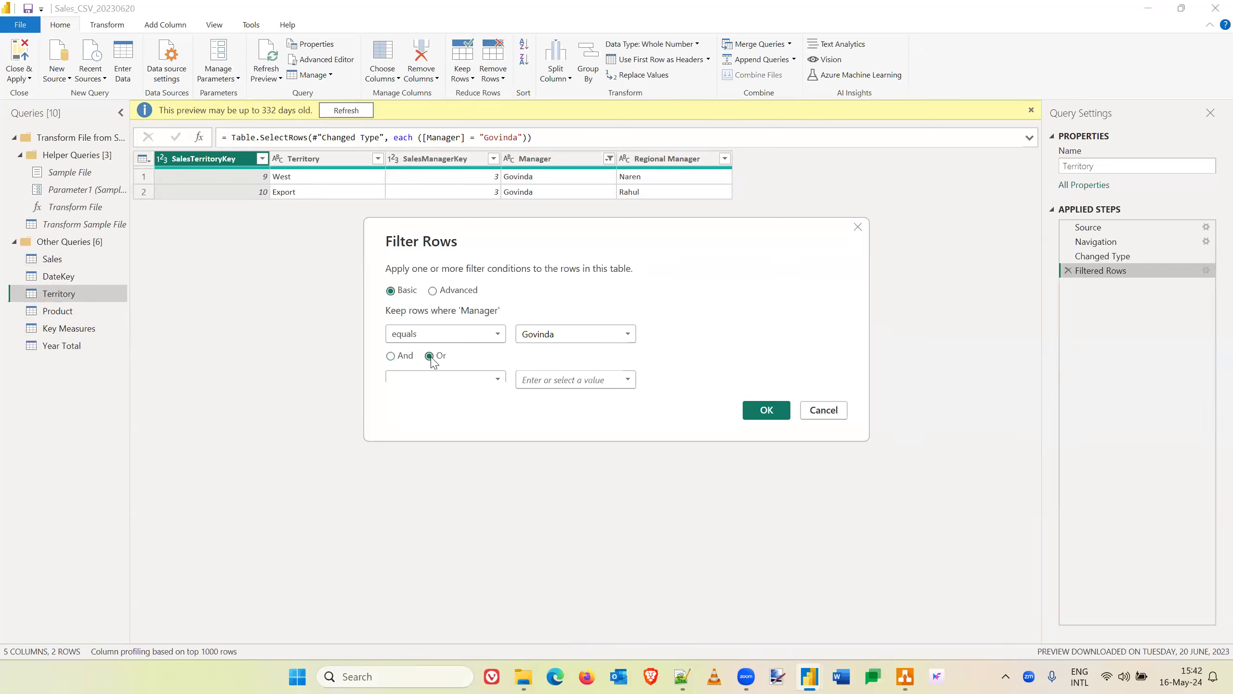
click(494, 381)
click(422, 407)
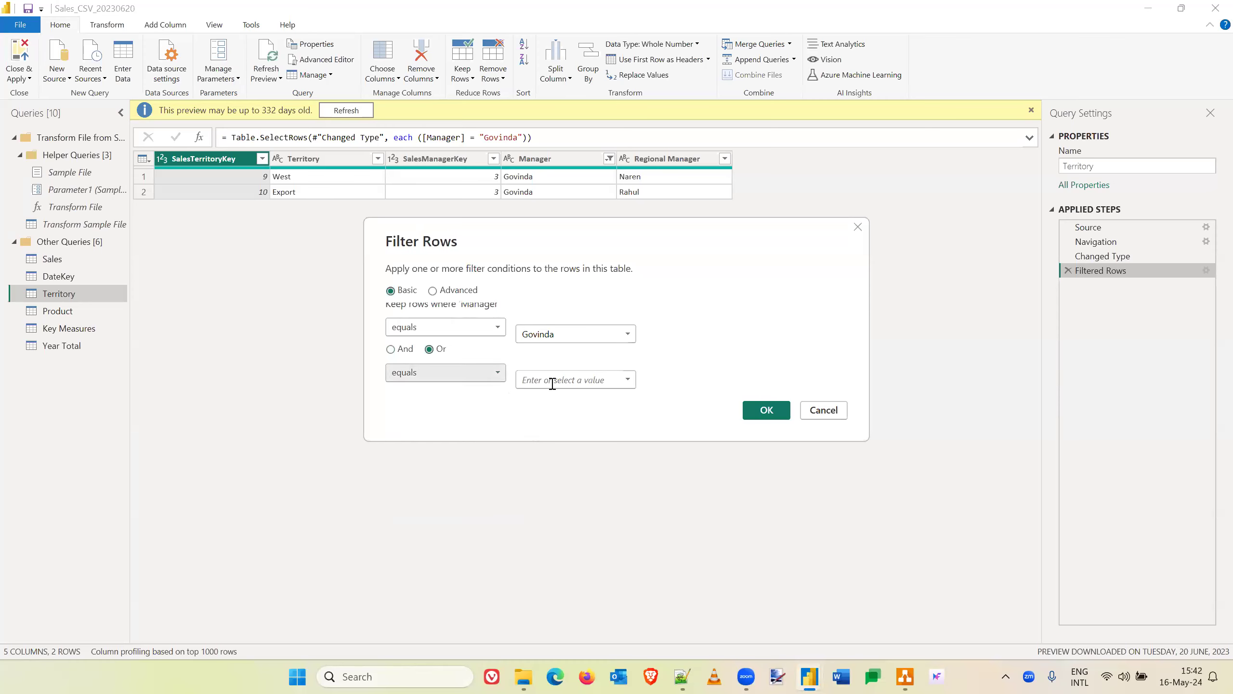
click(627, 380)
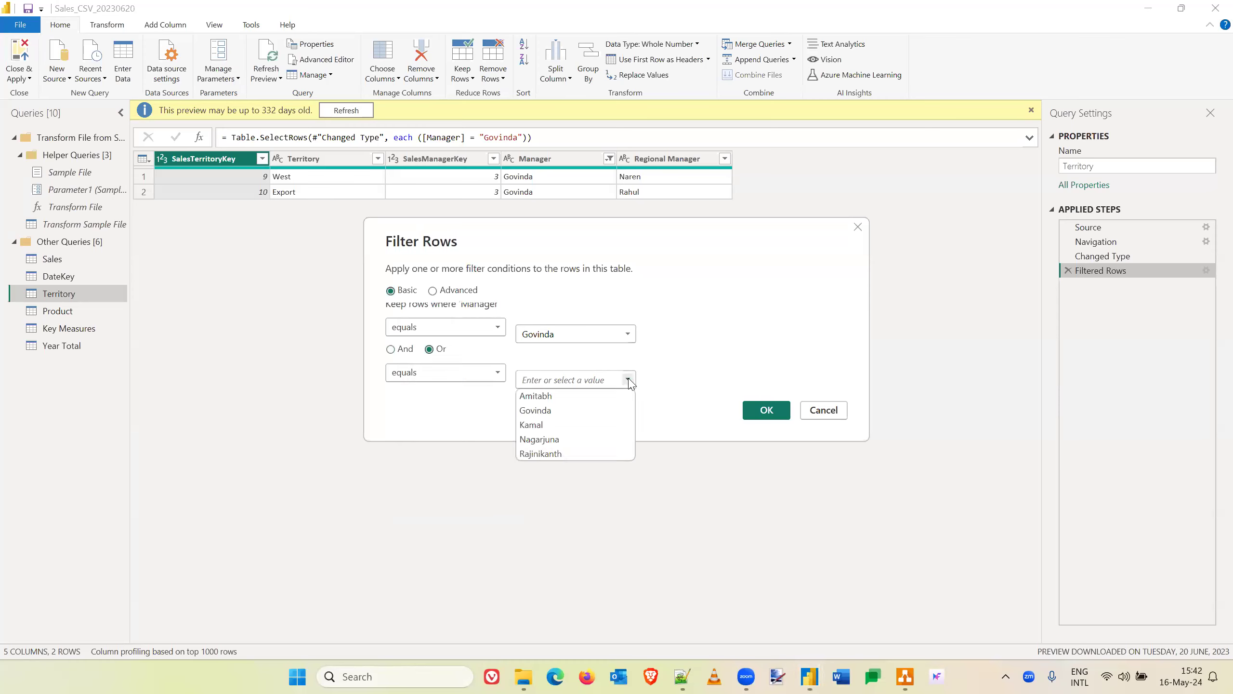
click(554, 397)
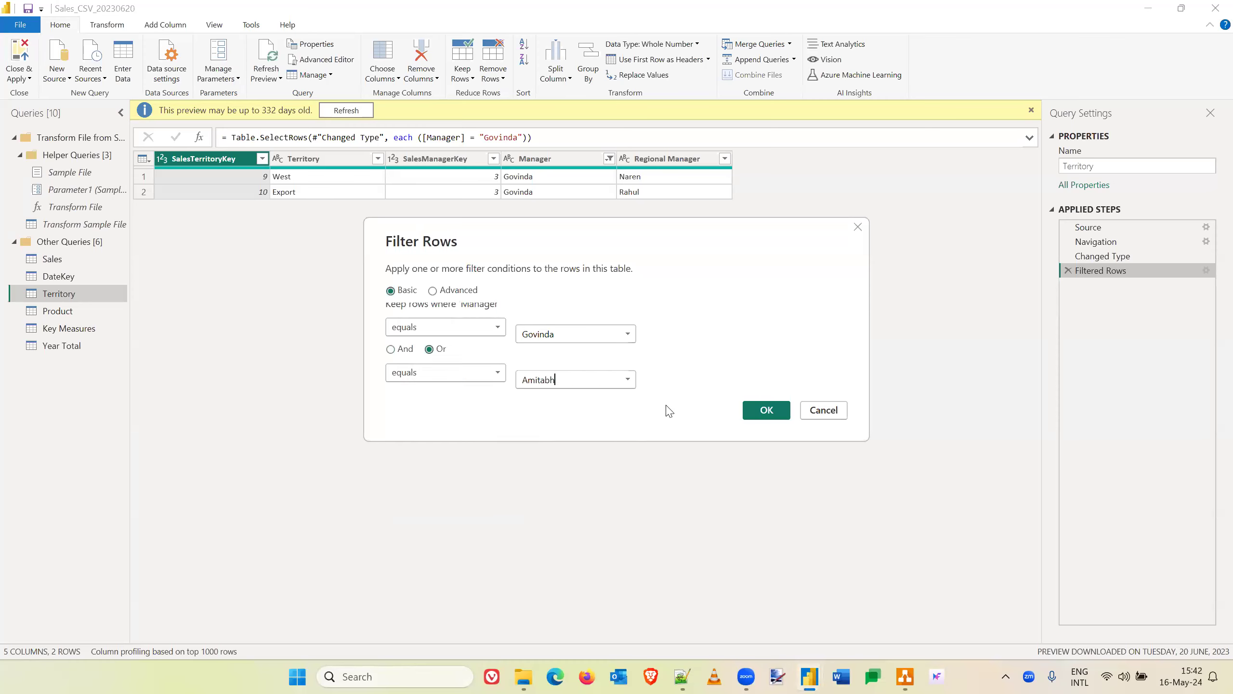
click(766, 411)
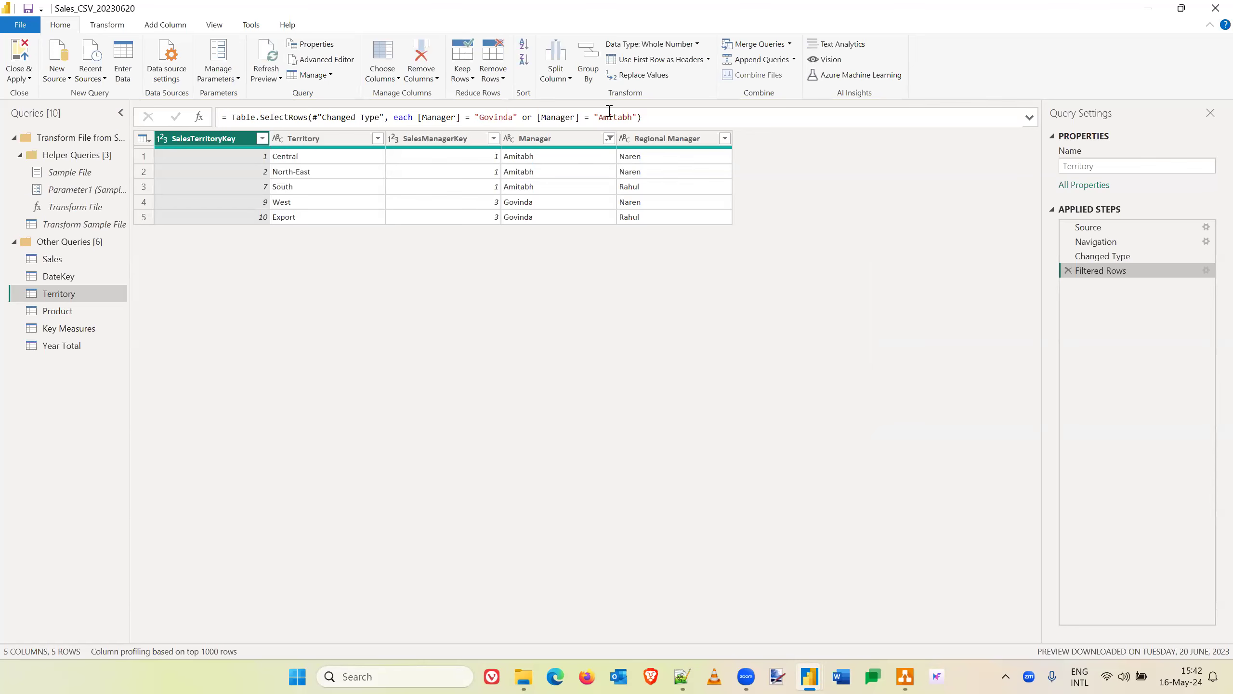
- Change the Territory query's Manager filter to keep only the second- and fourth-listed managers
click(610, 138)
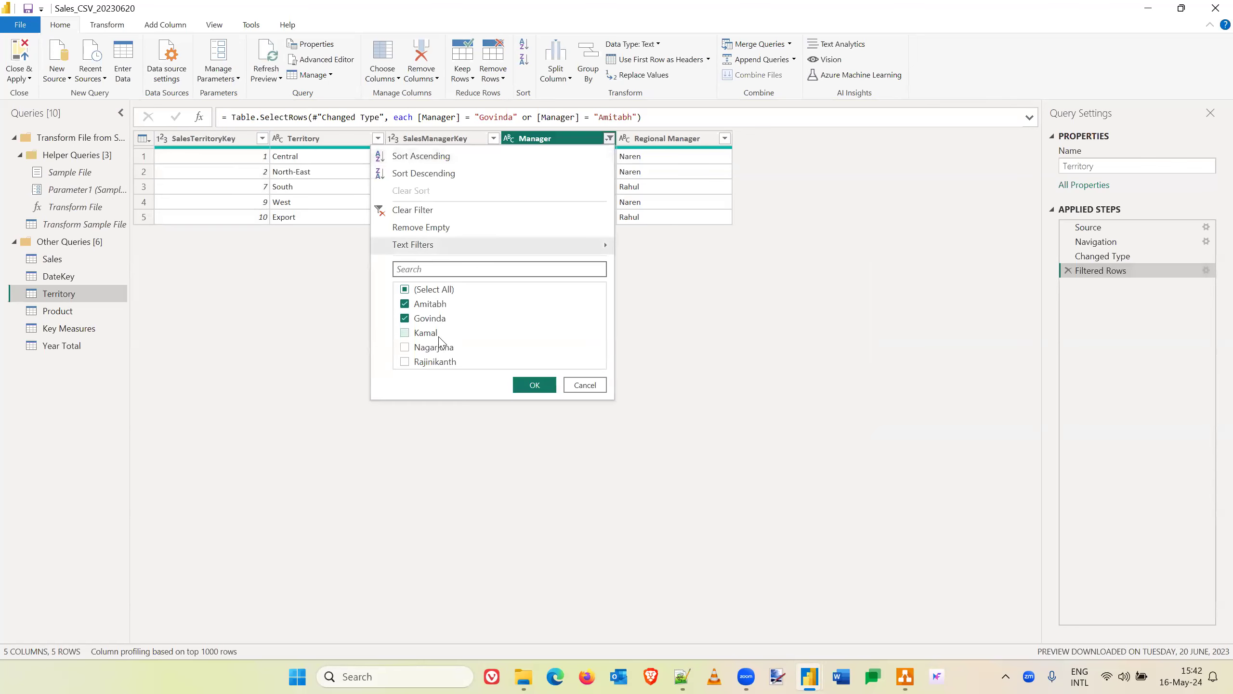
click(406, 304)
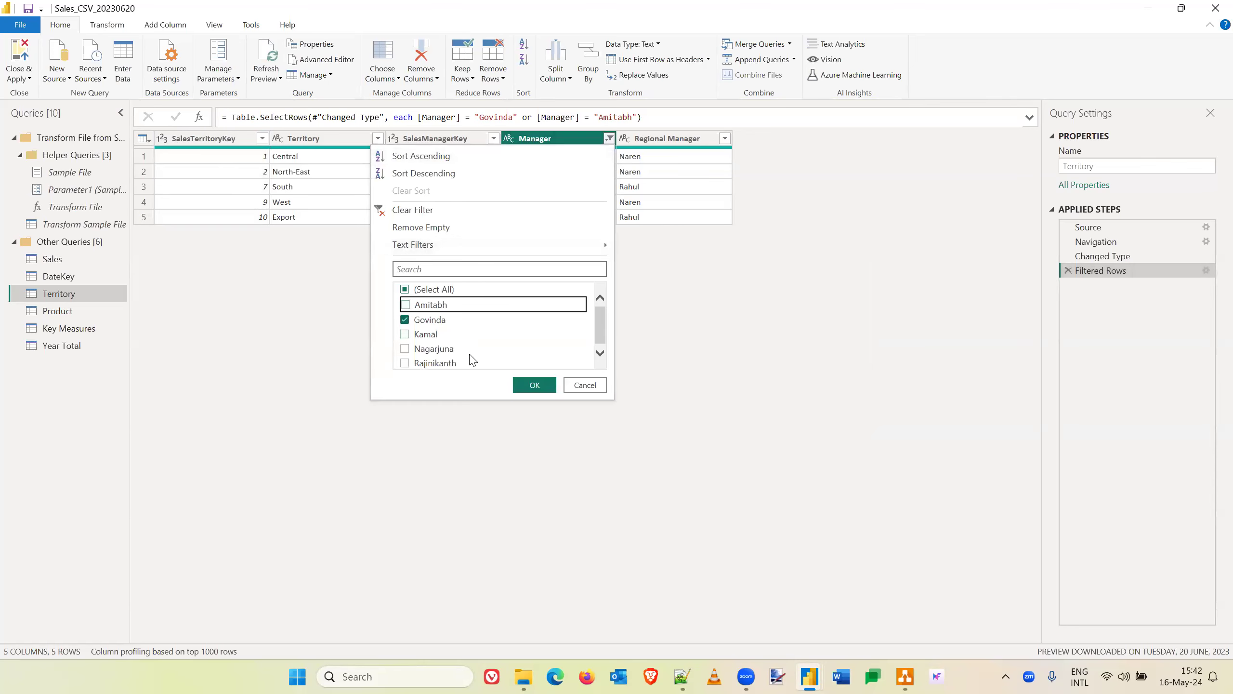
click(405, 347)
click(535, 385)
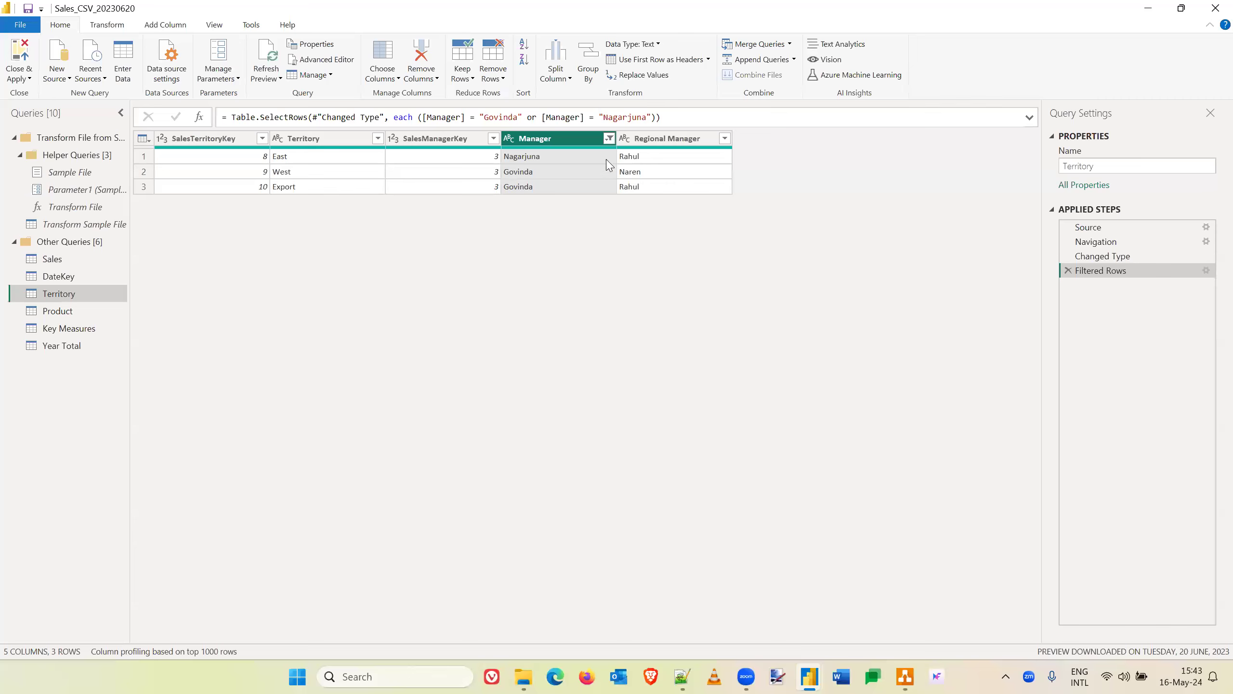
- Clear the filter on the Territory query's Manager column and apply the change to the data model
click(609, 138)
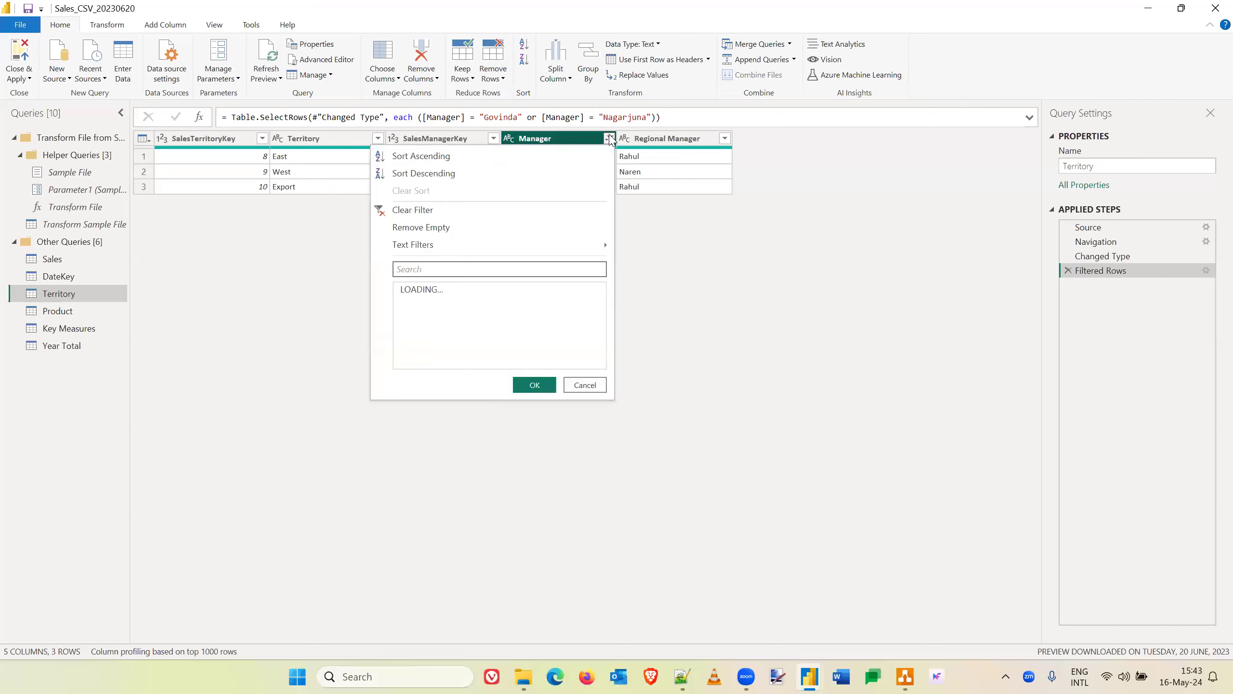
click(428, 218)
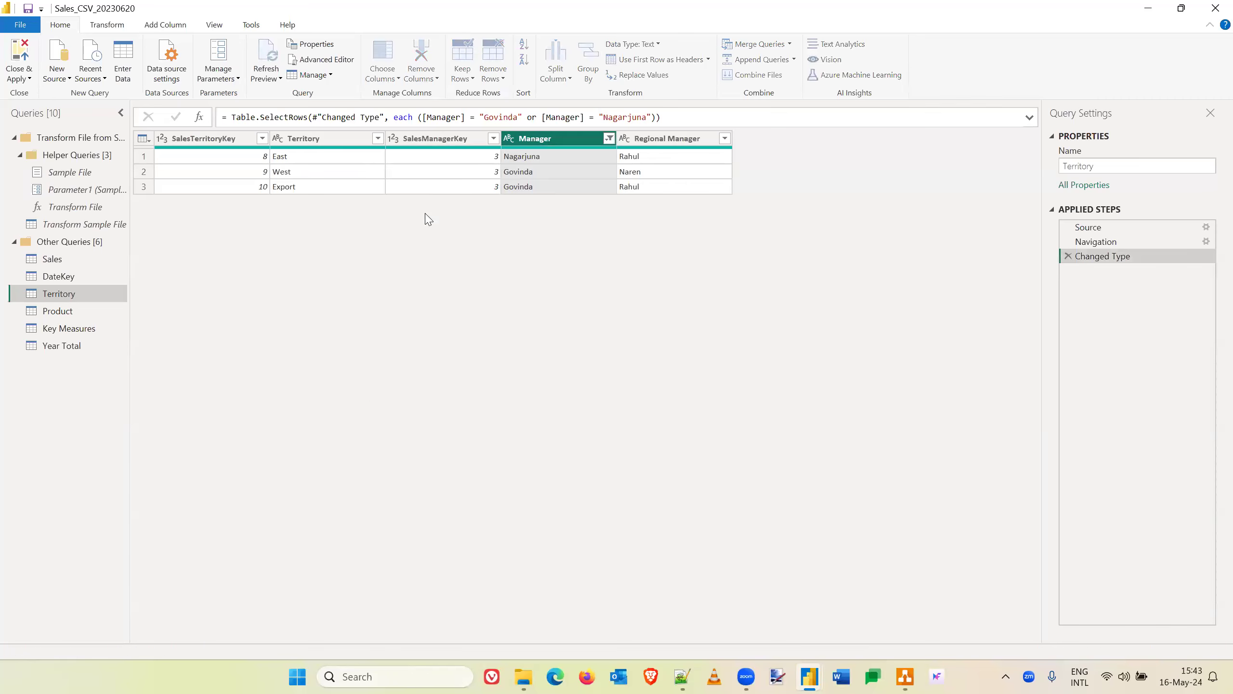
click(21, 54)
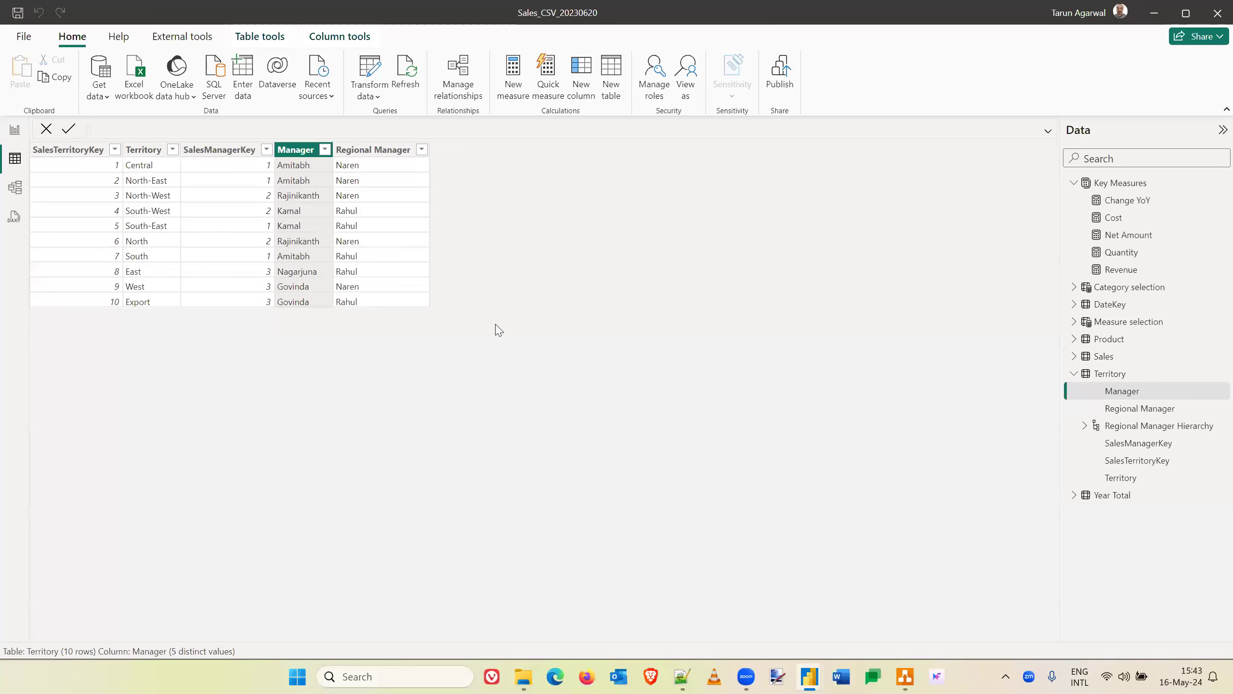
- Return to the report page and look over the Sales query's NetAmount custom column step in Power Query
click(15, 129)
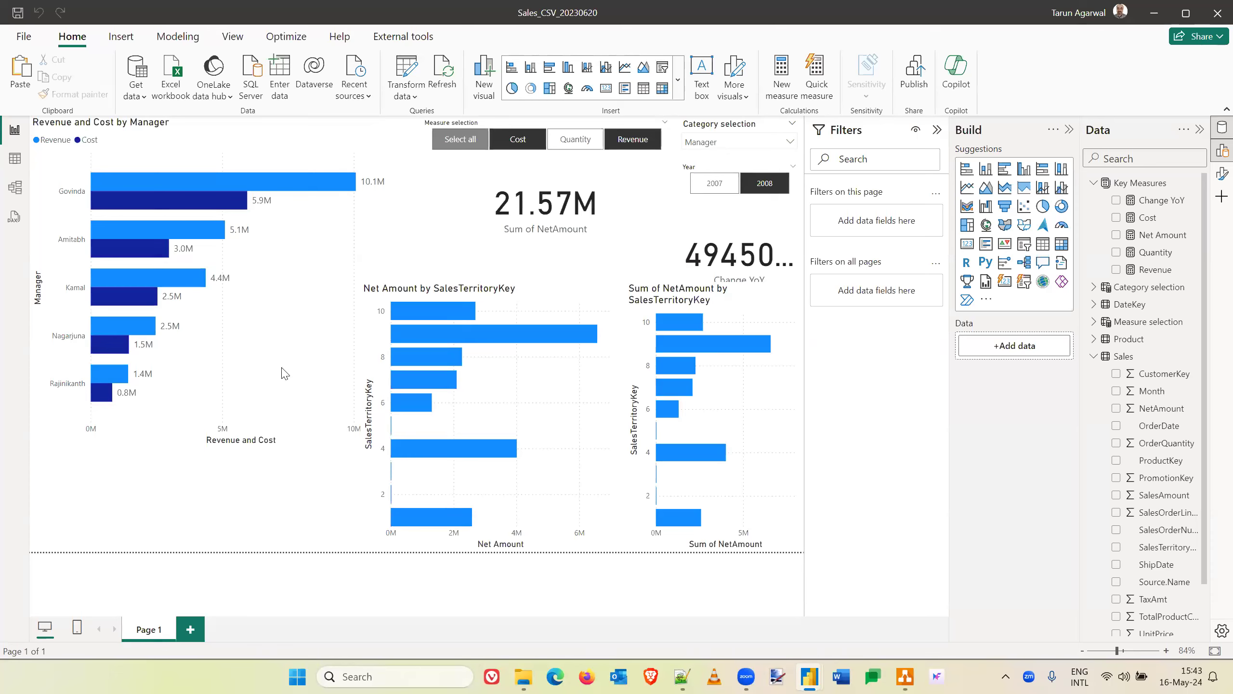
click(408, 68)
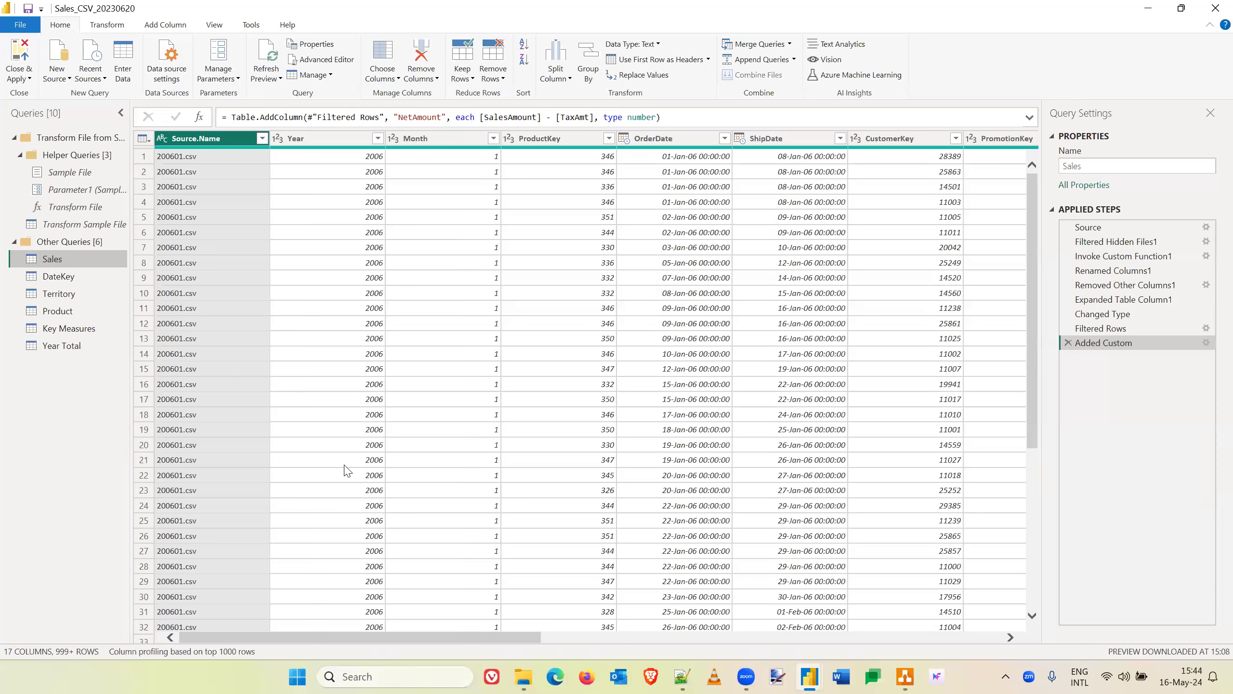
click(22, 55)
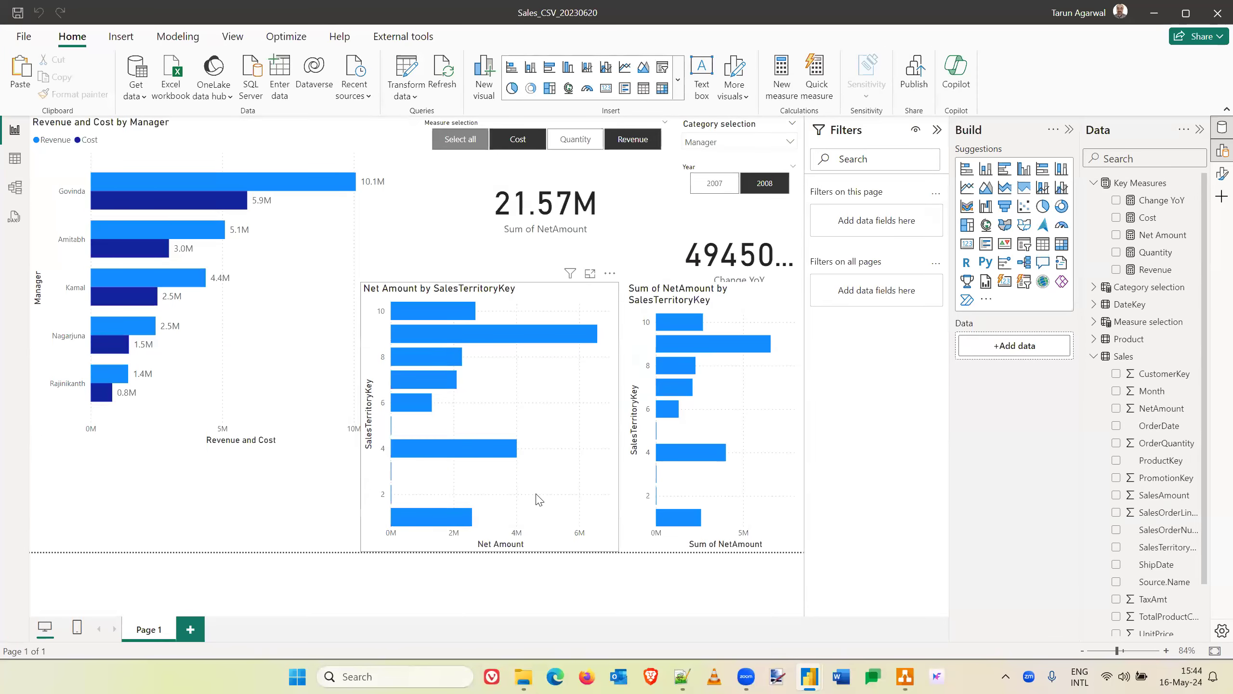
- Switch to the Notepad++ note and highlight the "Why M?" answer, "Only where it saves time and code in DAX.", to review it
key(alt+Tab)
key(alt+Tab)
key(alt+Tab)
key(alt+Tab)
key(alt+Tab)
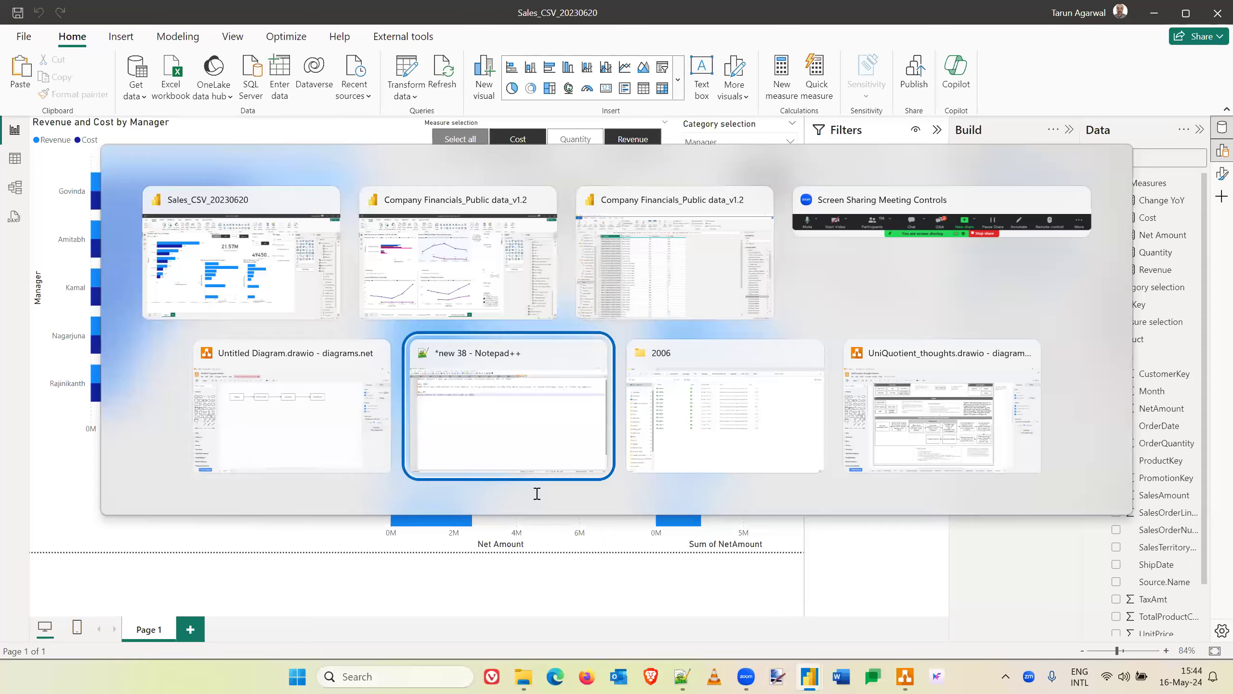
click(156, 125)
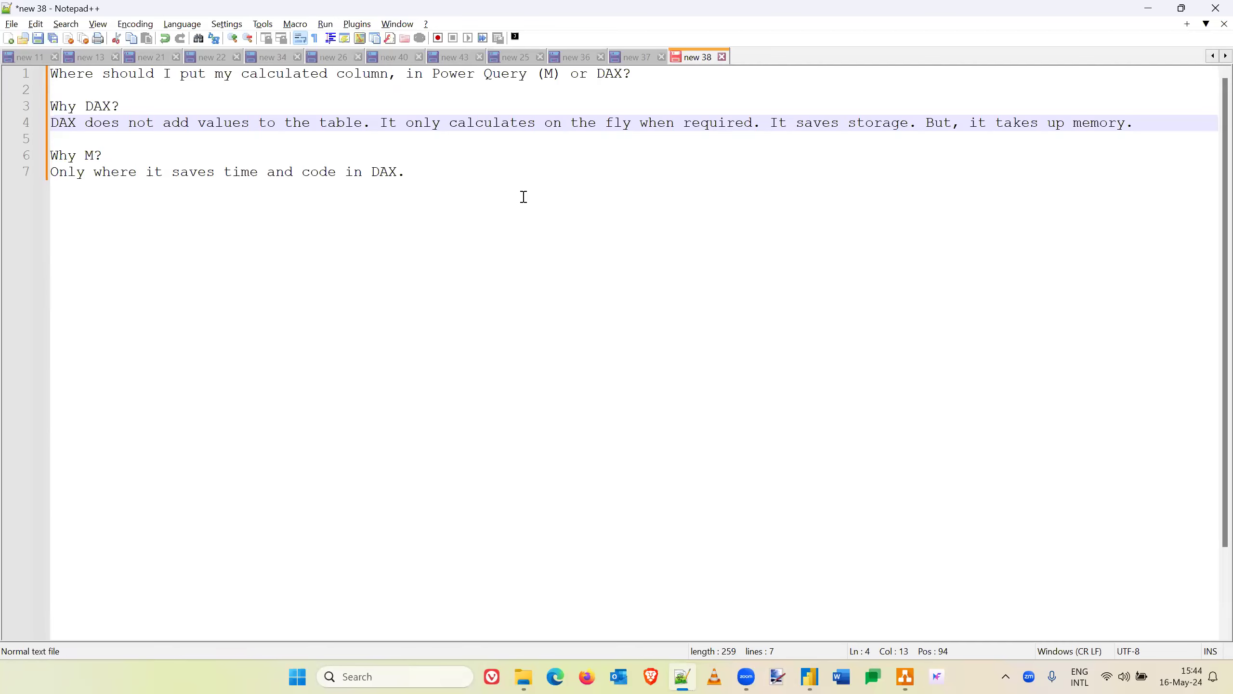
drag(407, 172, 49, 173)
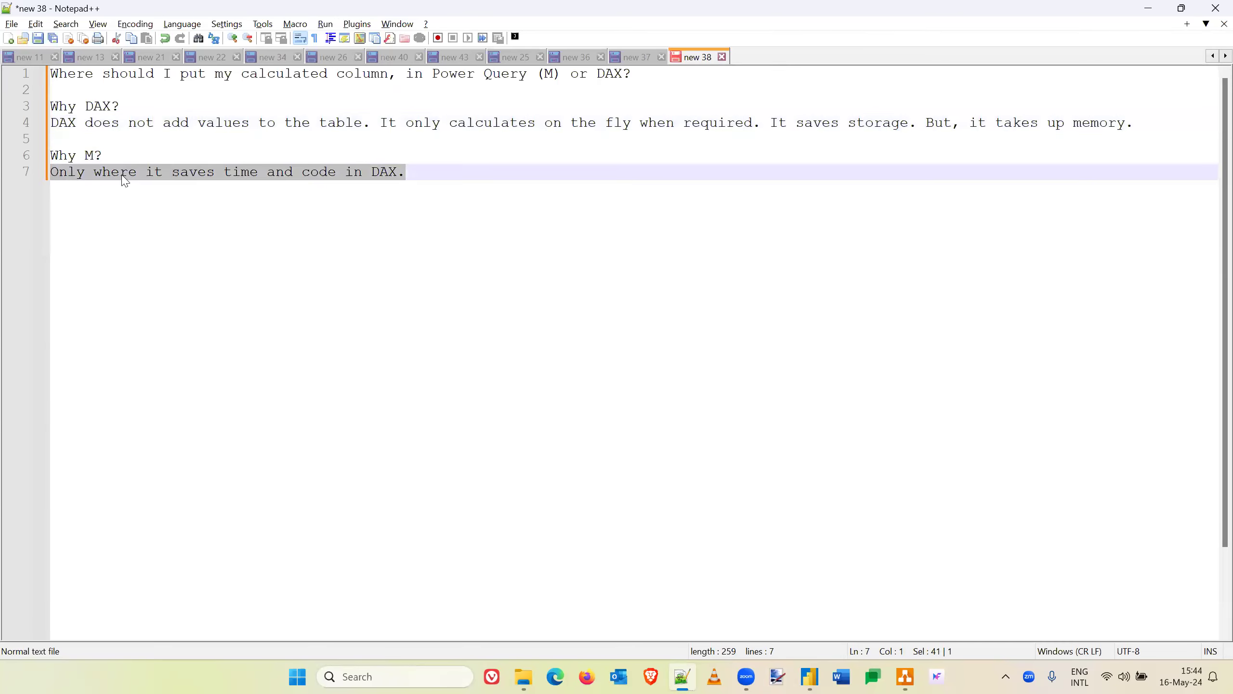
click(416, 169)
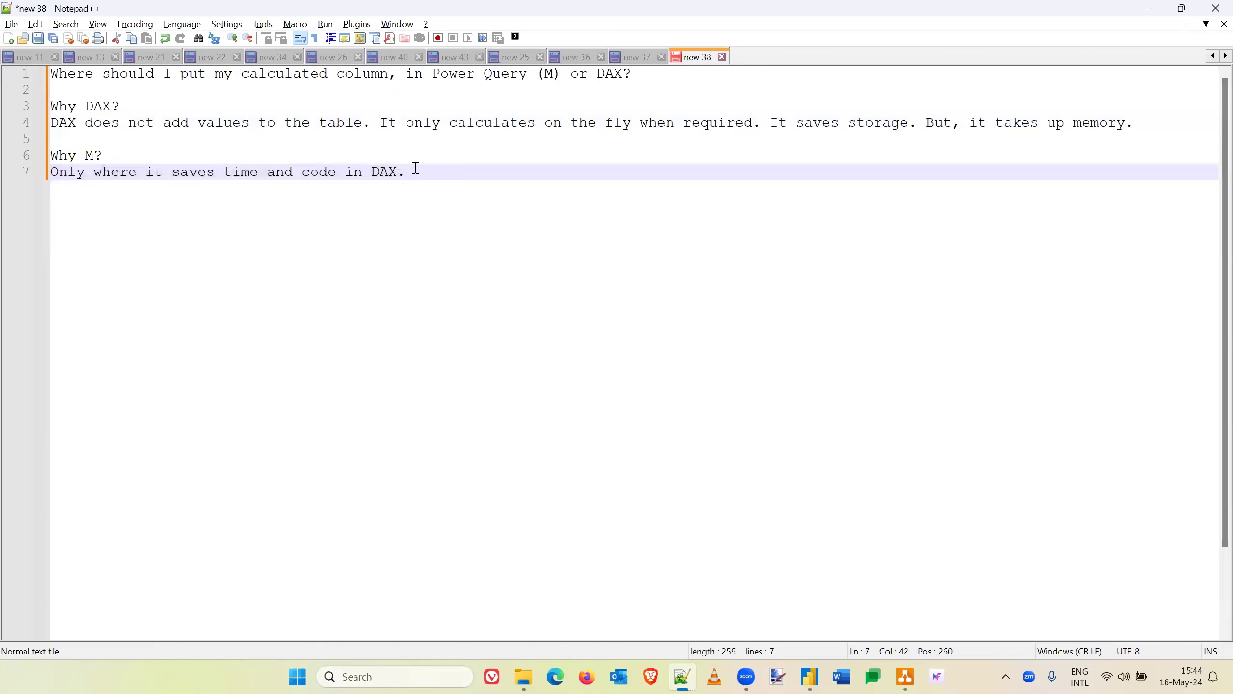
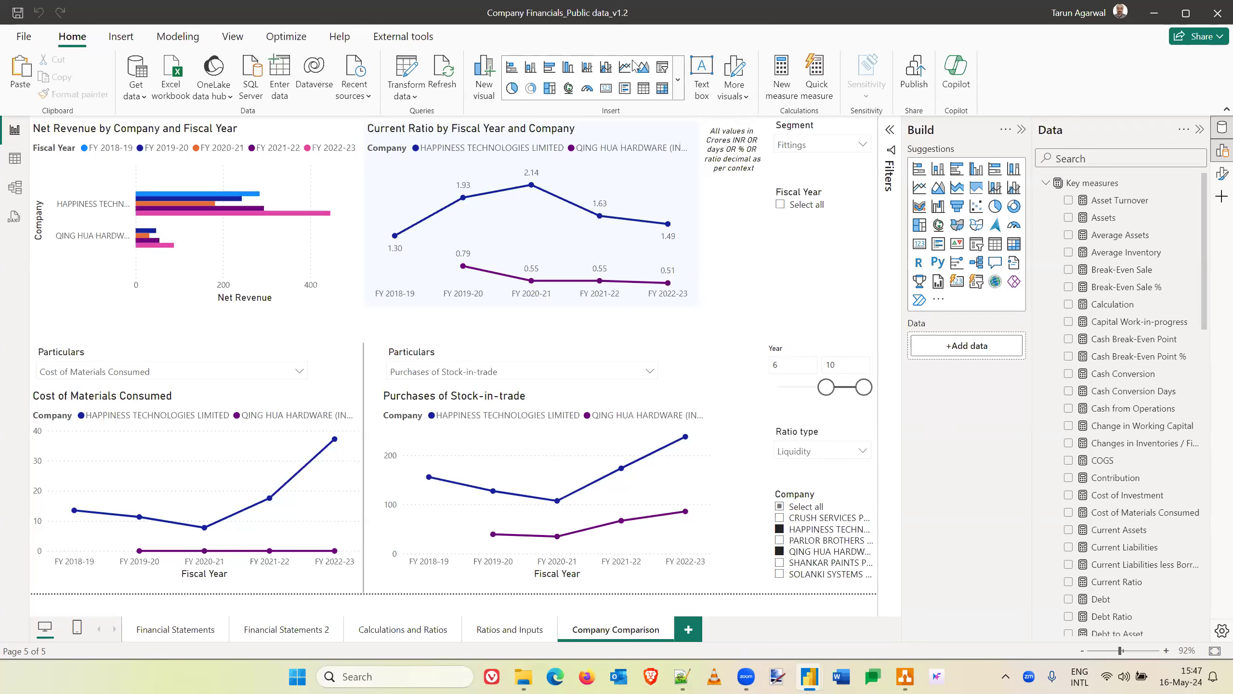
- Switch to the Notepad++ note and append "DAX is best for any kind of average." to the "Why DAX?" answer
key(alt+Tab)
click(730, 289)
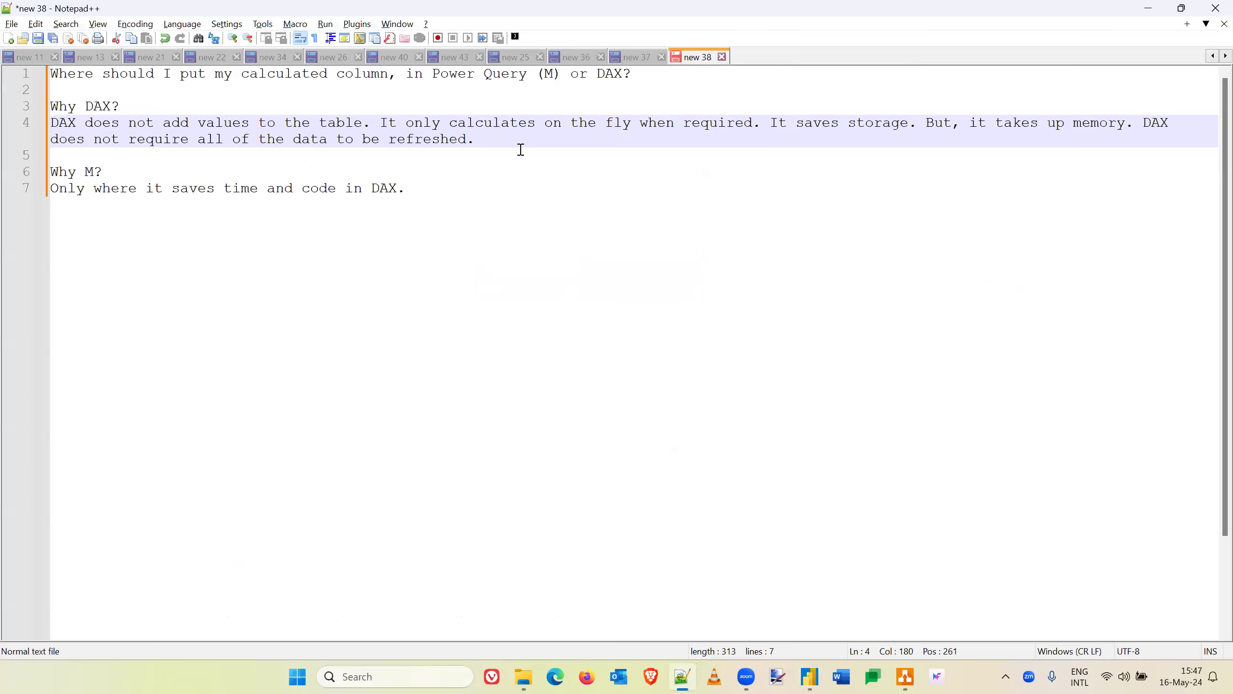
text(DAX is best for any kind of average.)
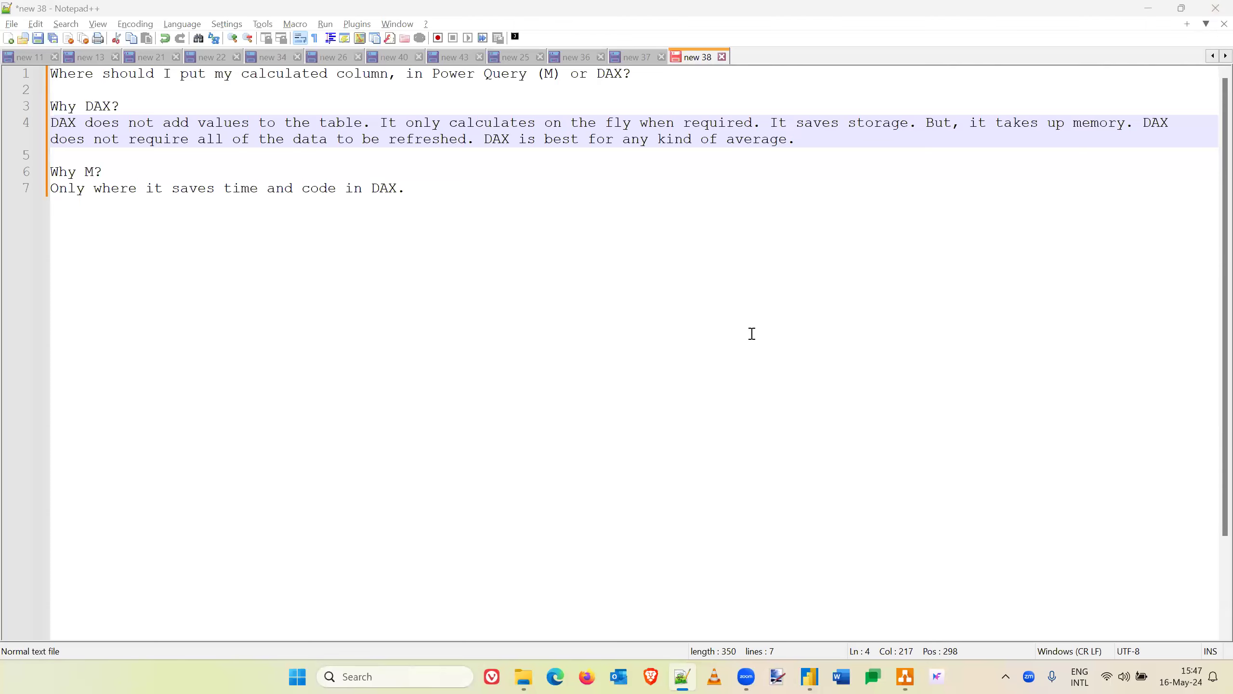
key(ctrl+End)
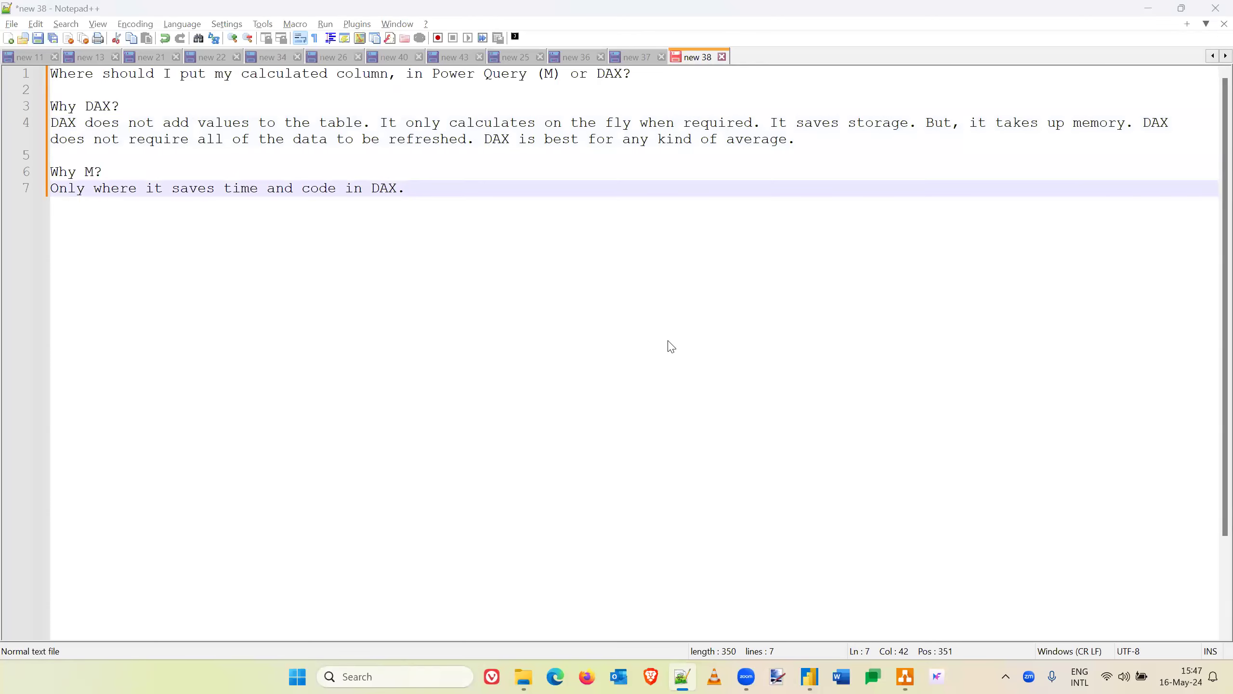
- Switch to the Company Financials report in Power BI, look at the available Get Data sources and cancel
key(alt+Tab)
key(alt+Tab)
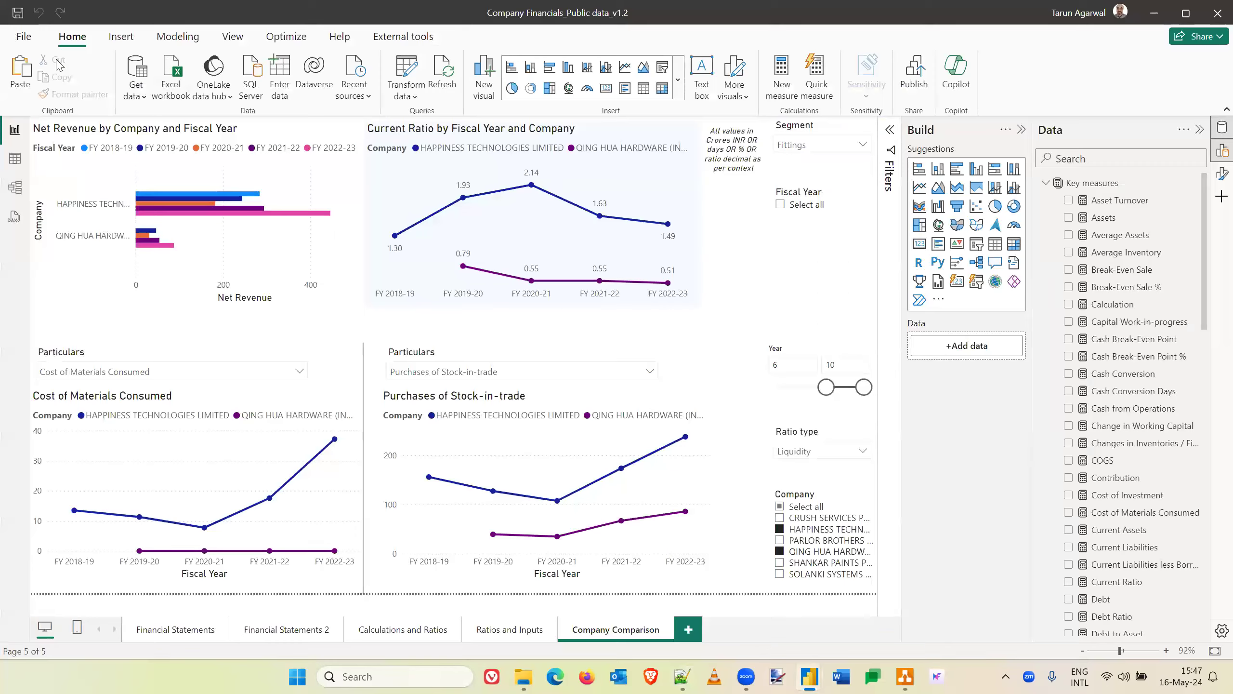
click(136, 71)
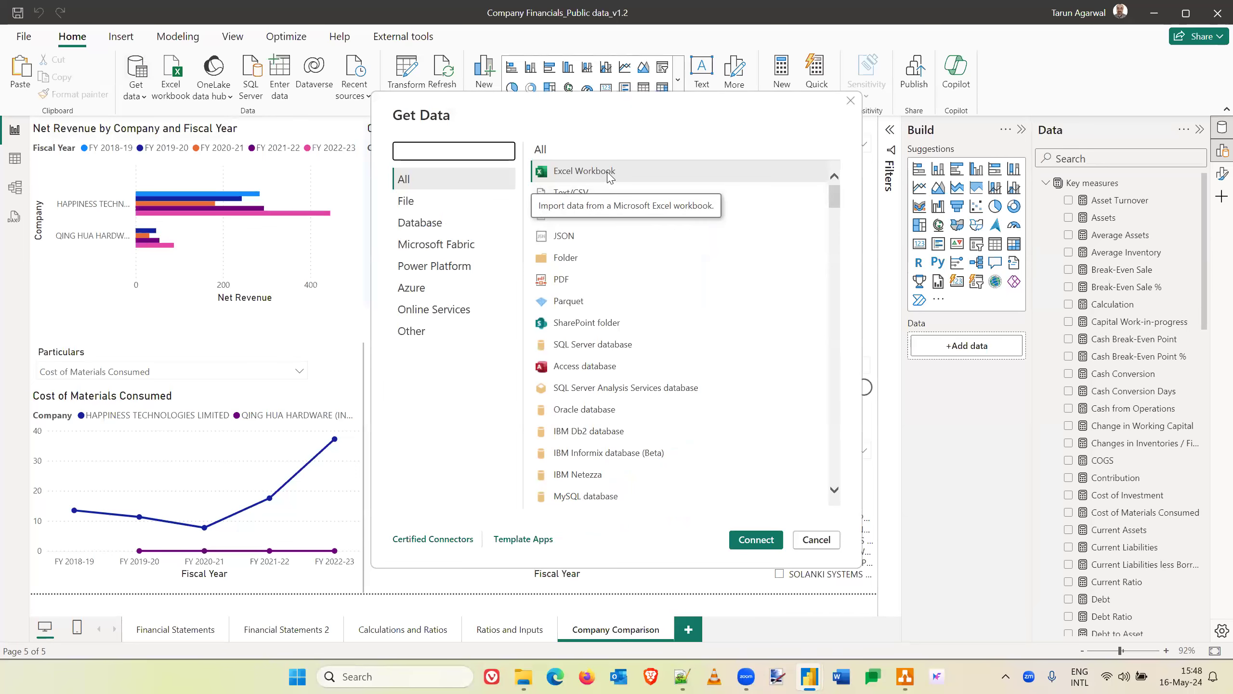
click(825, 543)
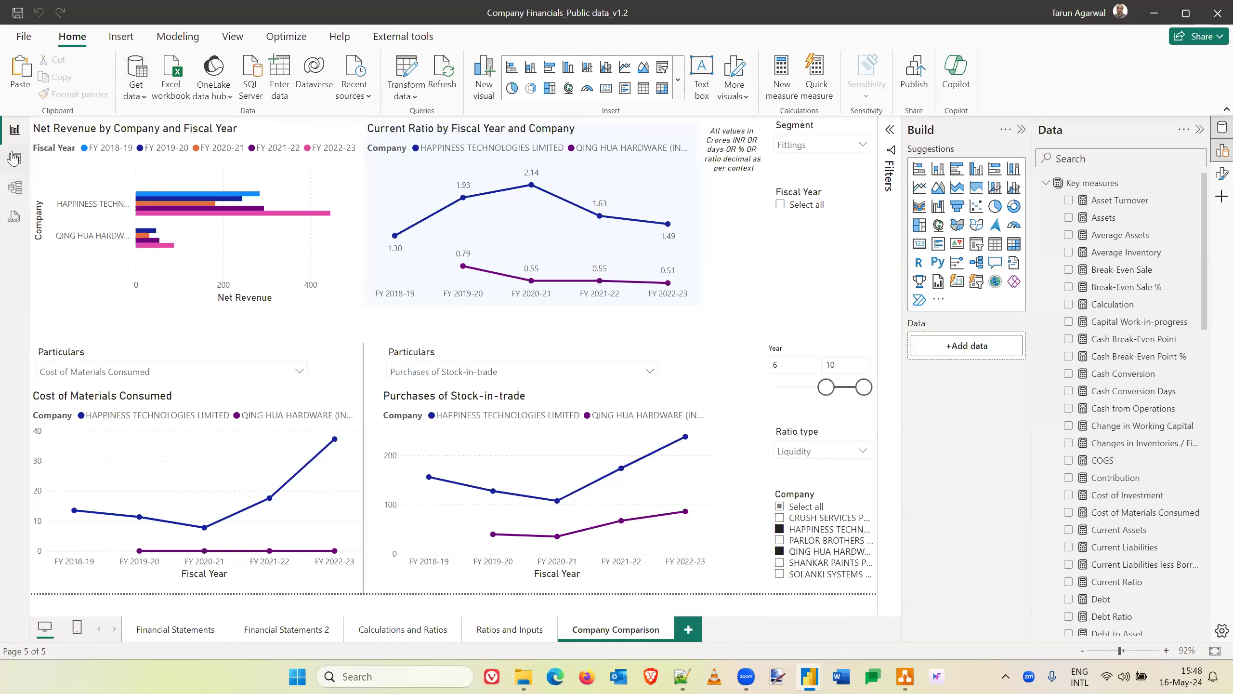
- Look over the tables in the Company Financials data model and return to the report page
click(15, 189)
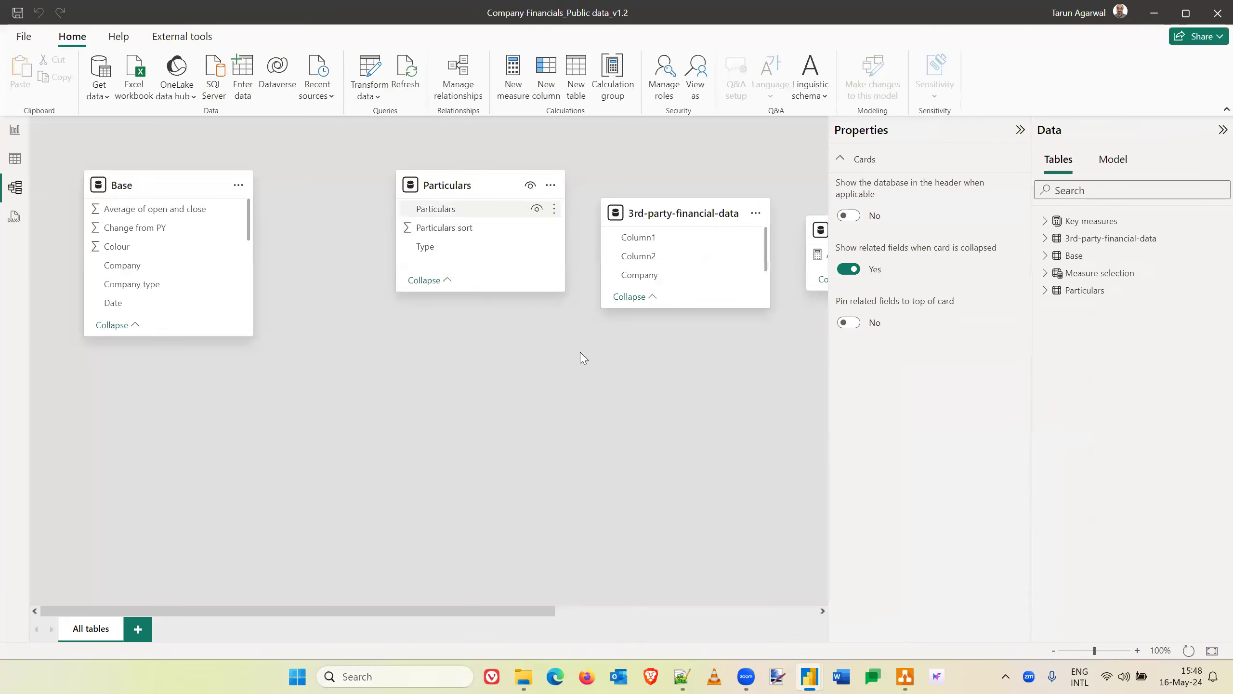
scroll(566, 384, right, 5)
scroll(566, 383, left, 5)
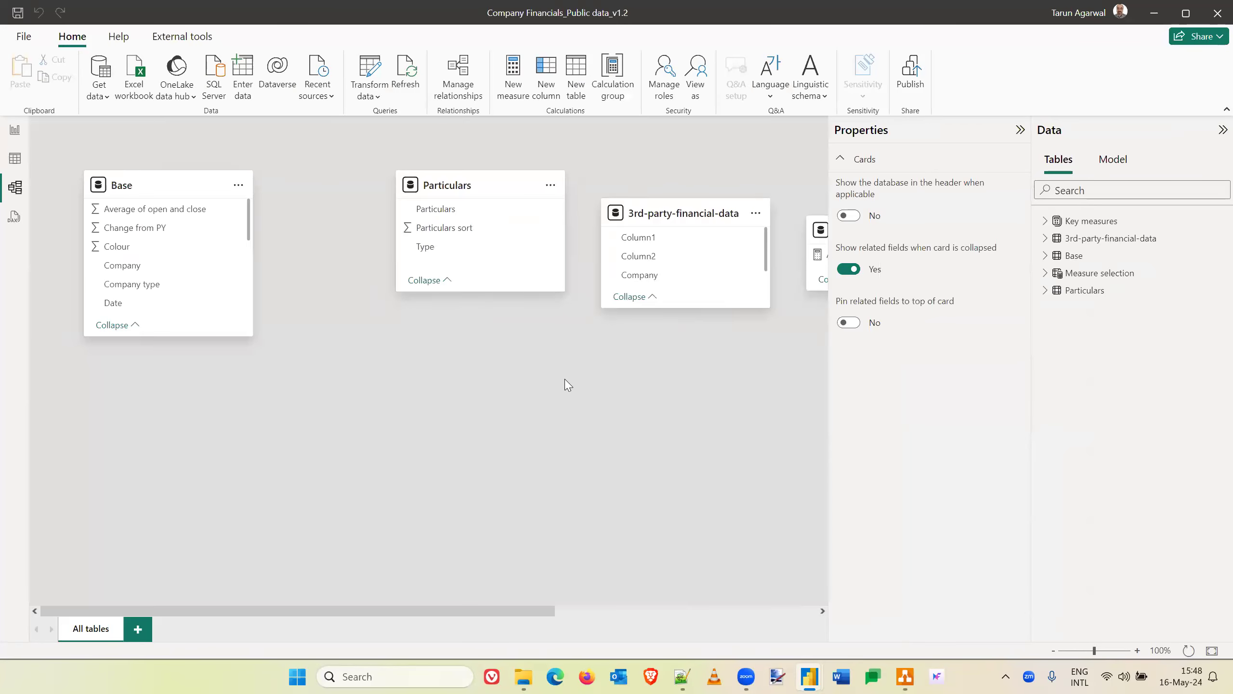
click(7, 132)
- Switch to the Sales_CSV_20230620 report and examine its data model, including how the Territory table relates to Sales
key(alt+Tab)
key(alt+Tab)
key(alt+Tab)
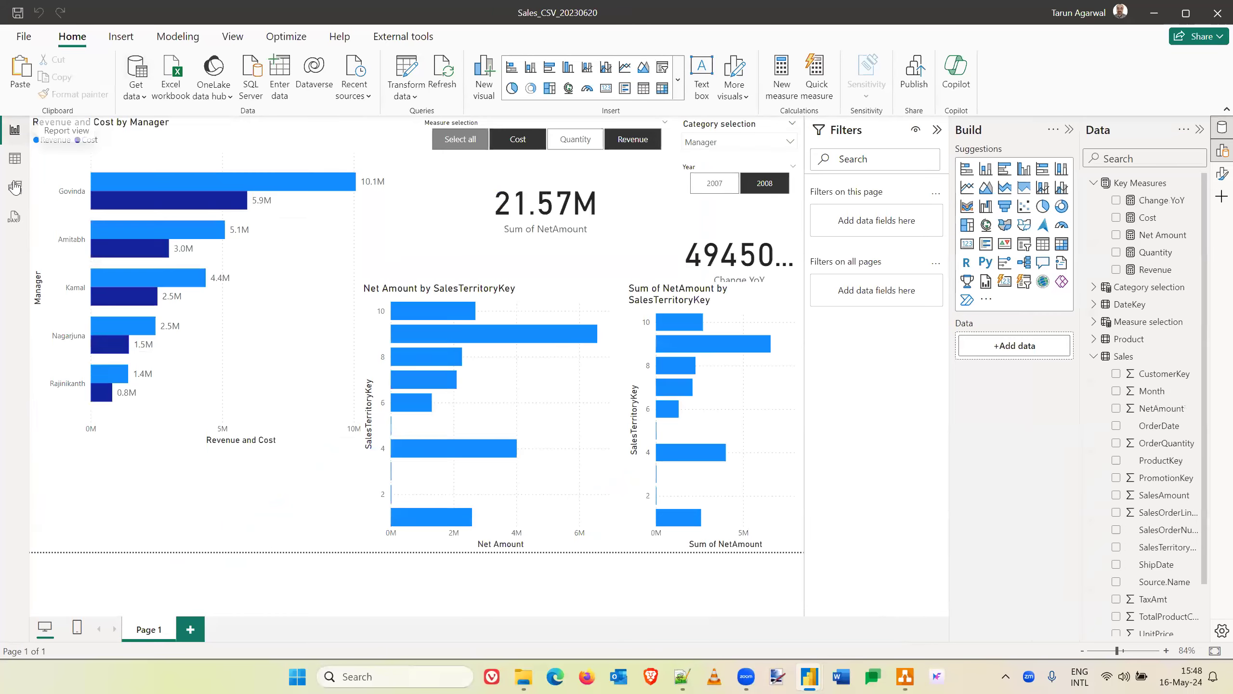
click(14, 187)
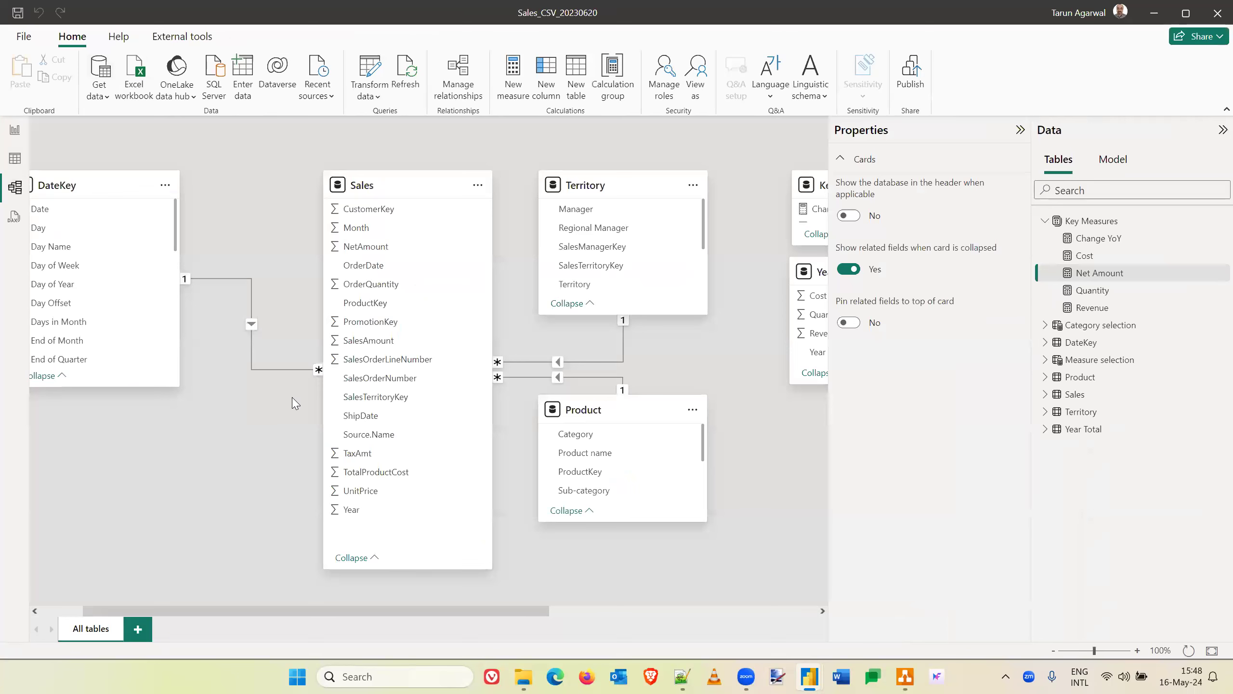
click(628, 188)
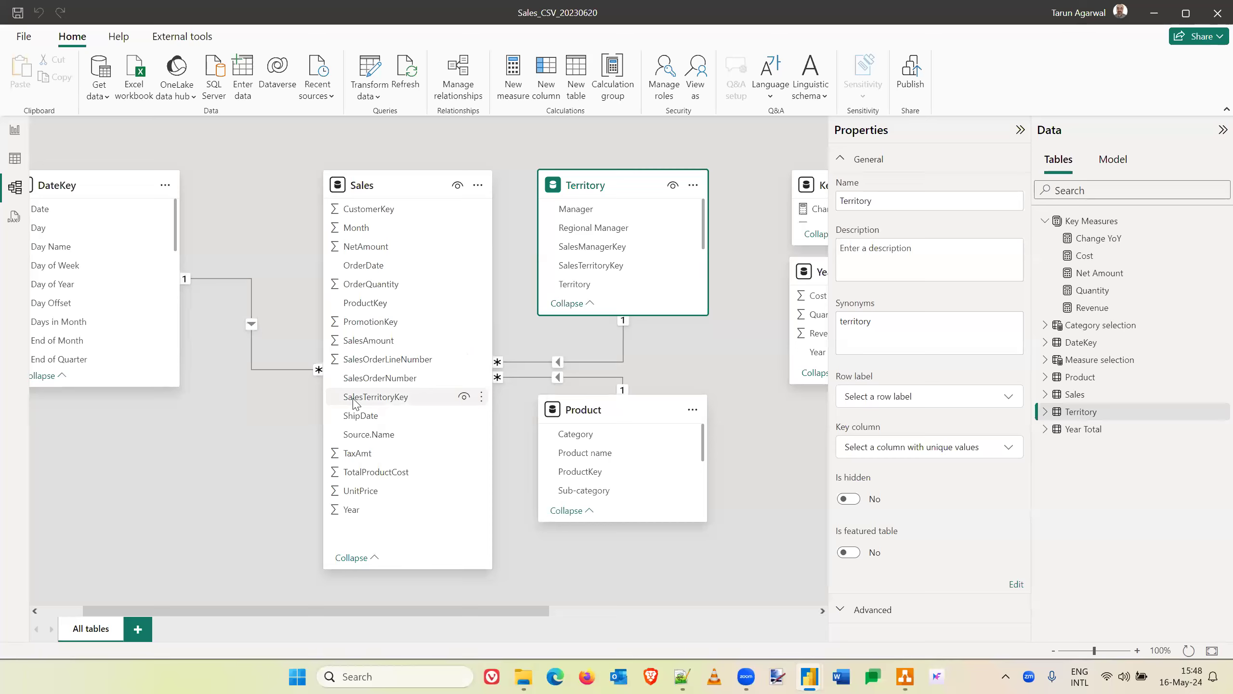
- Add a new report page and build a visual from Sales' SalesTerritoryKey and the Net Amount measure
click(15, 130)
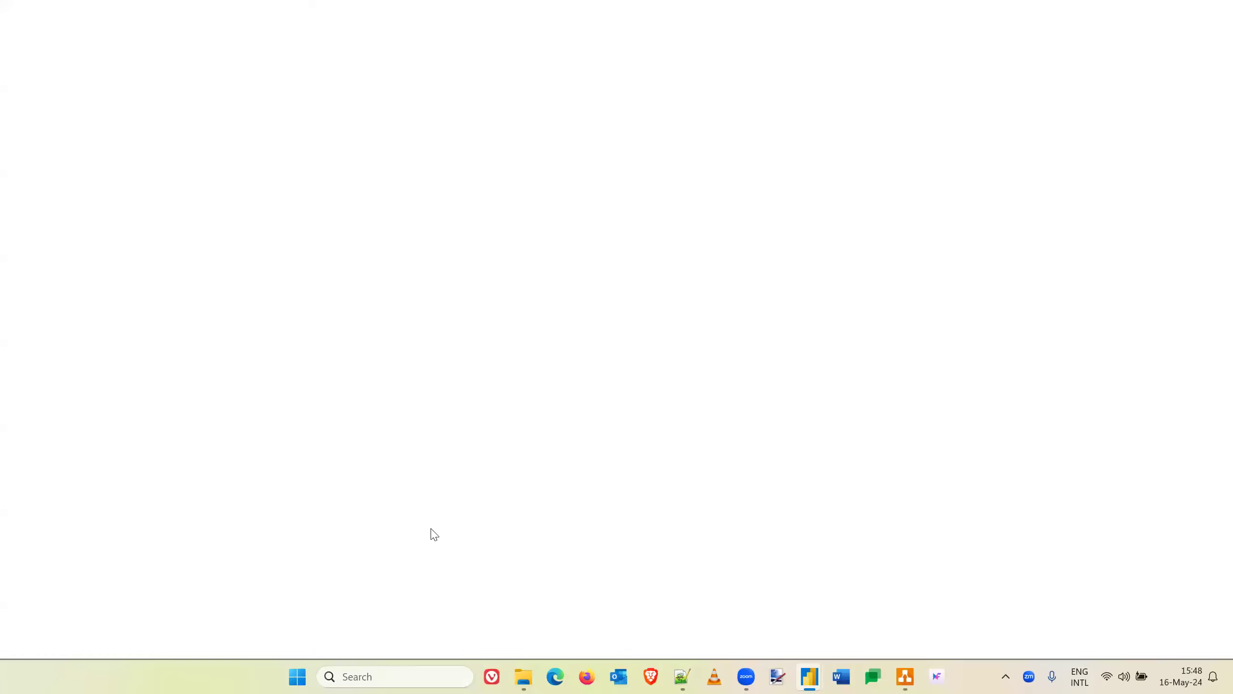
click(189, 630)
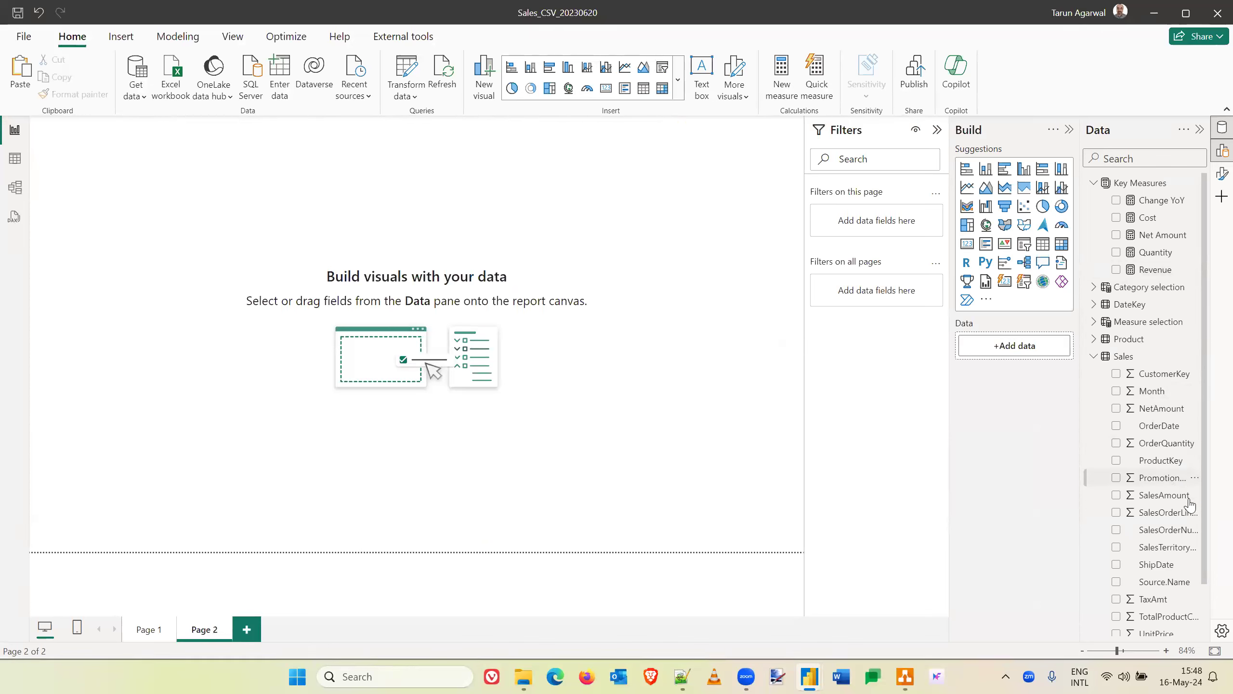
drag(1171, 552, 127, 252)
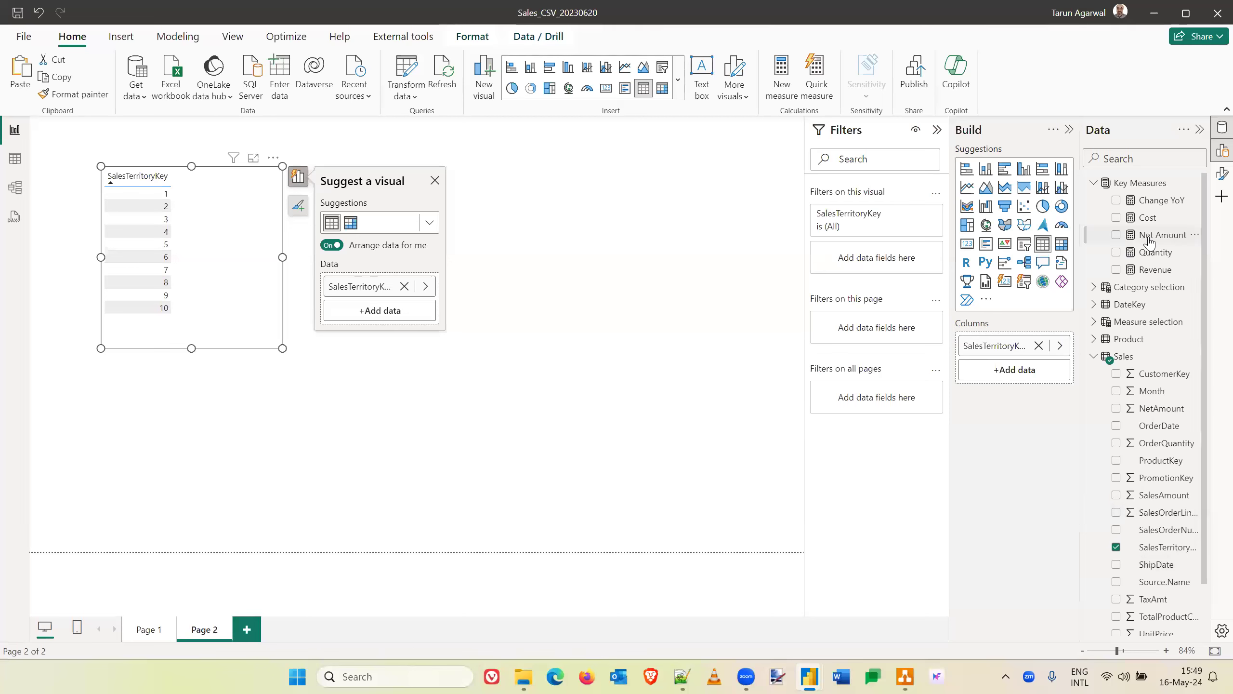
drag(1158, 237, 249, 221)
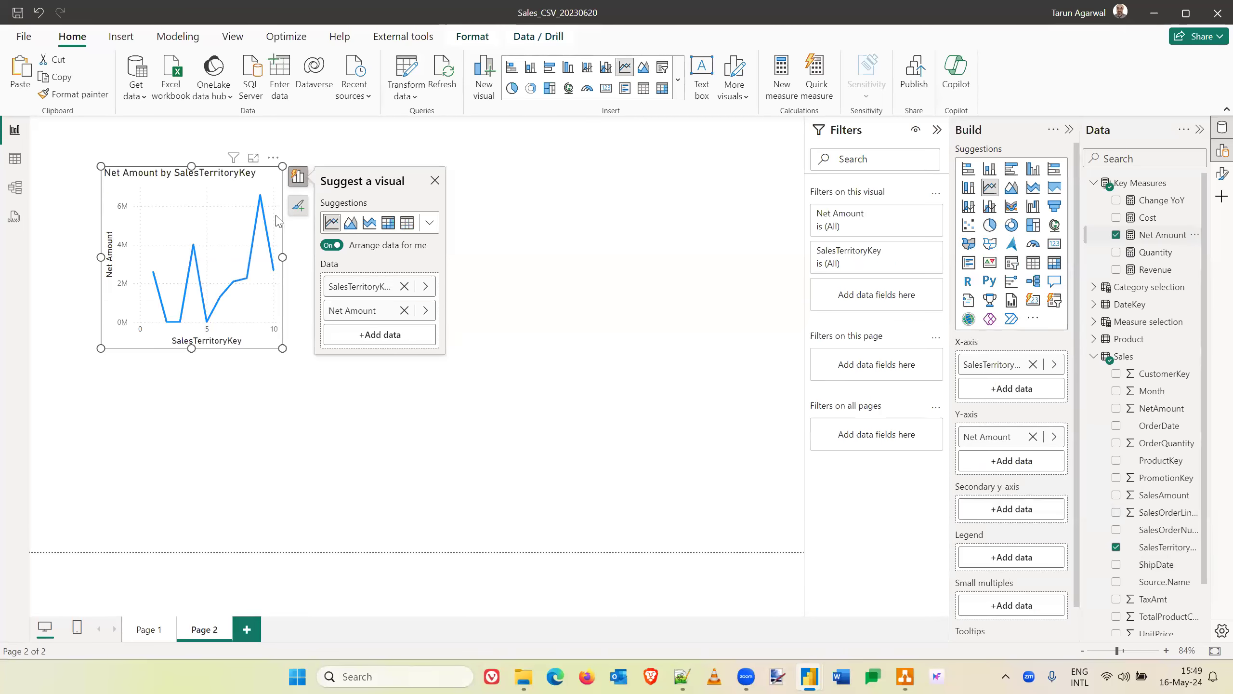
- Enlarge the Net Amount by SalesTerritoryKey chart in width and height to fill most of the page
click(596, 283)
drag(283, 257, 675, 292)
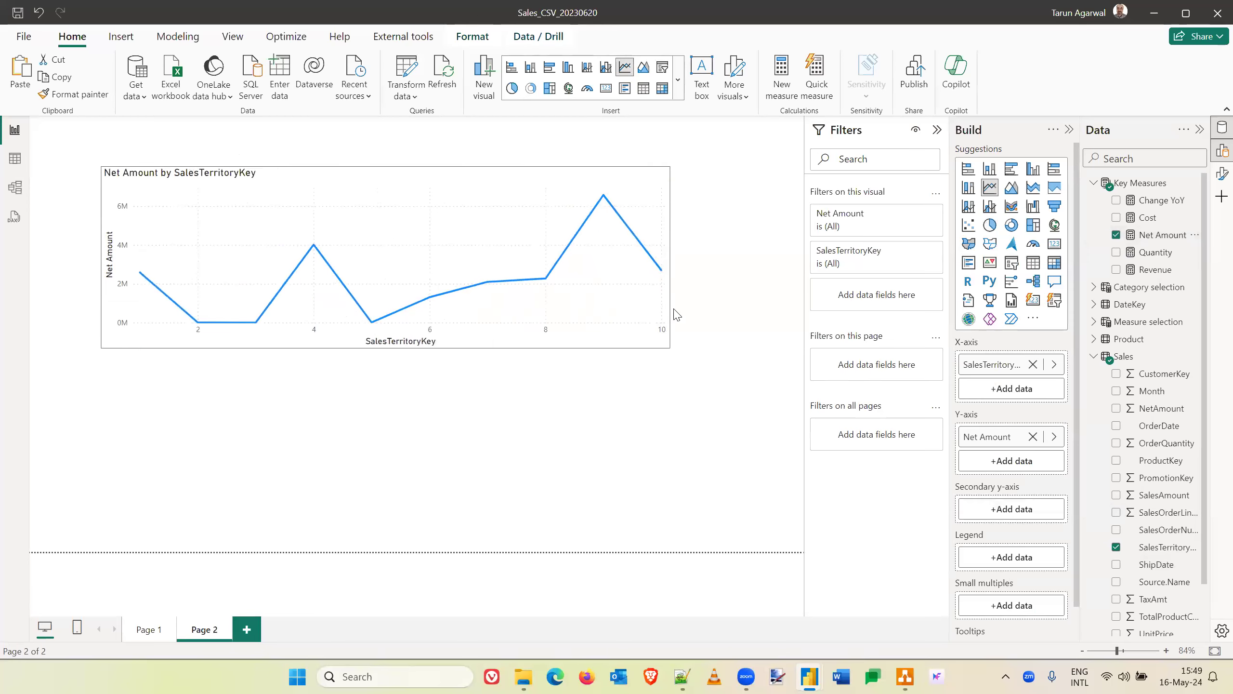
drag(387, 350, 384, 469)
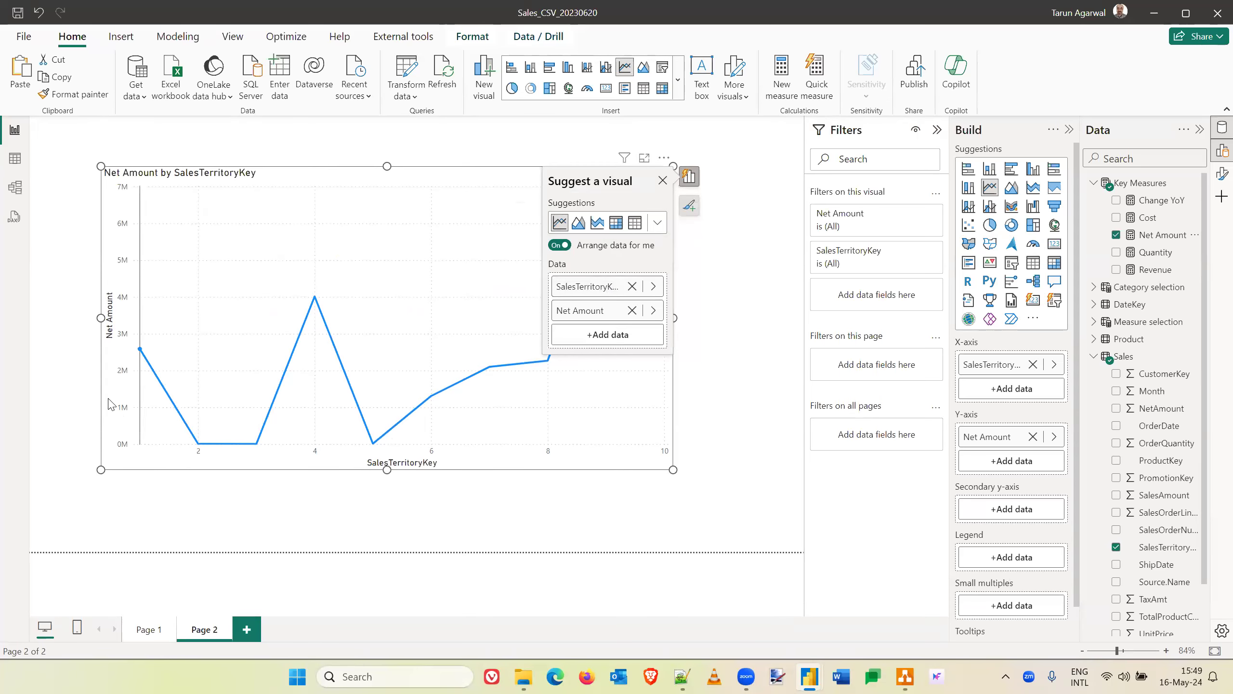
- Change the Net Amount by SalesTerritoryKey line chart to a clustered bar chart
mouse_move(166, 439)
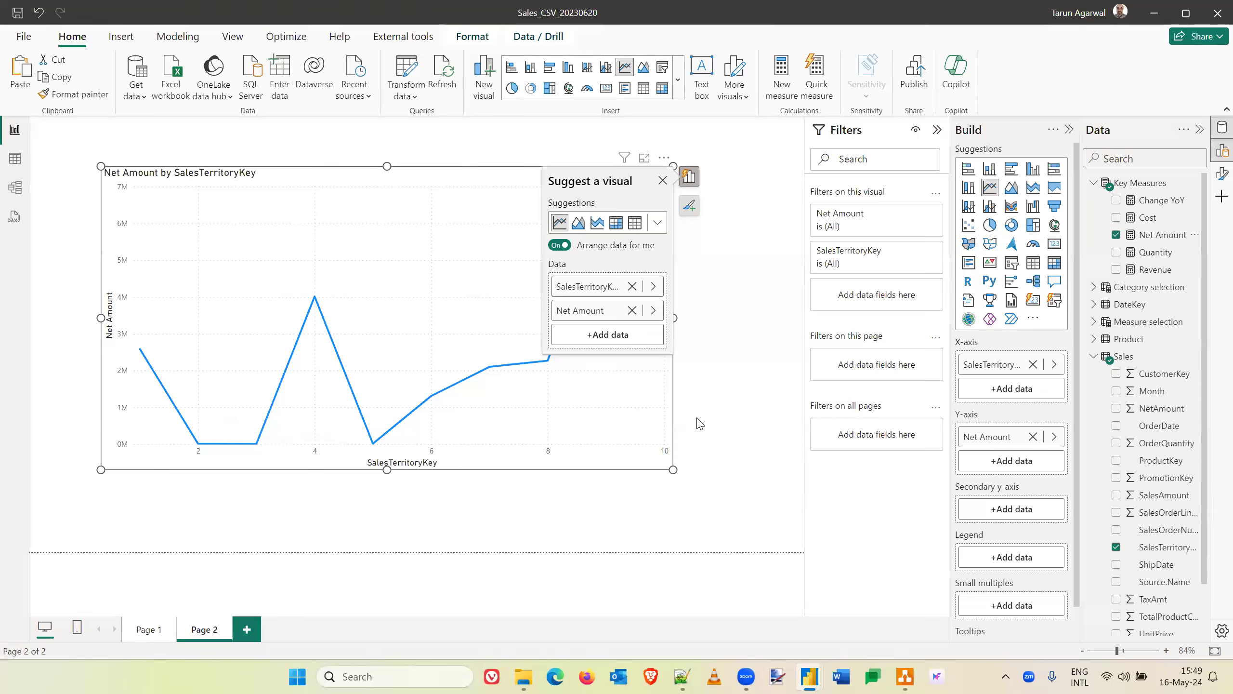
click(658, 223)
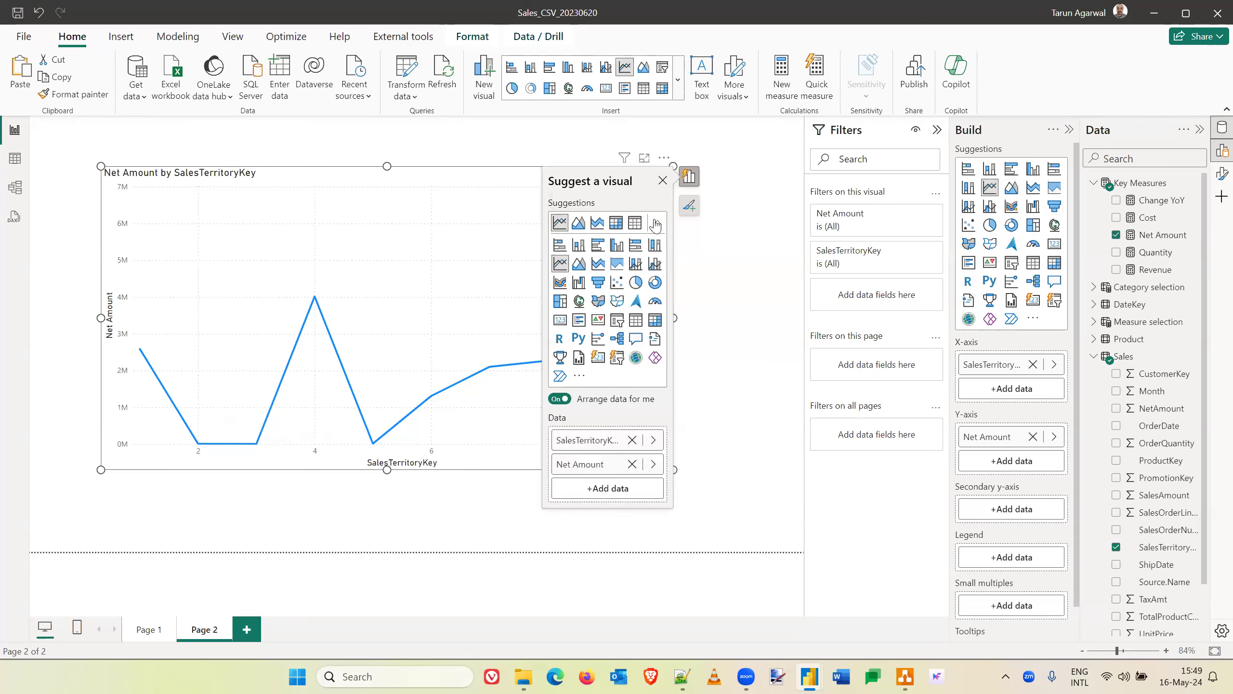
click(559, 246)
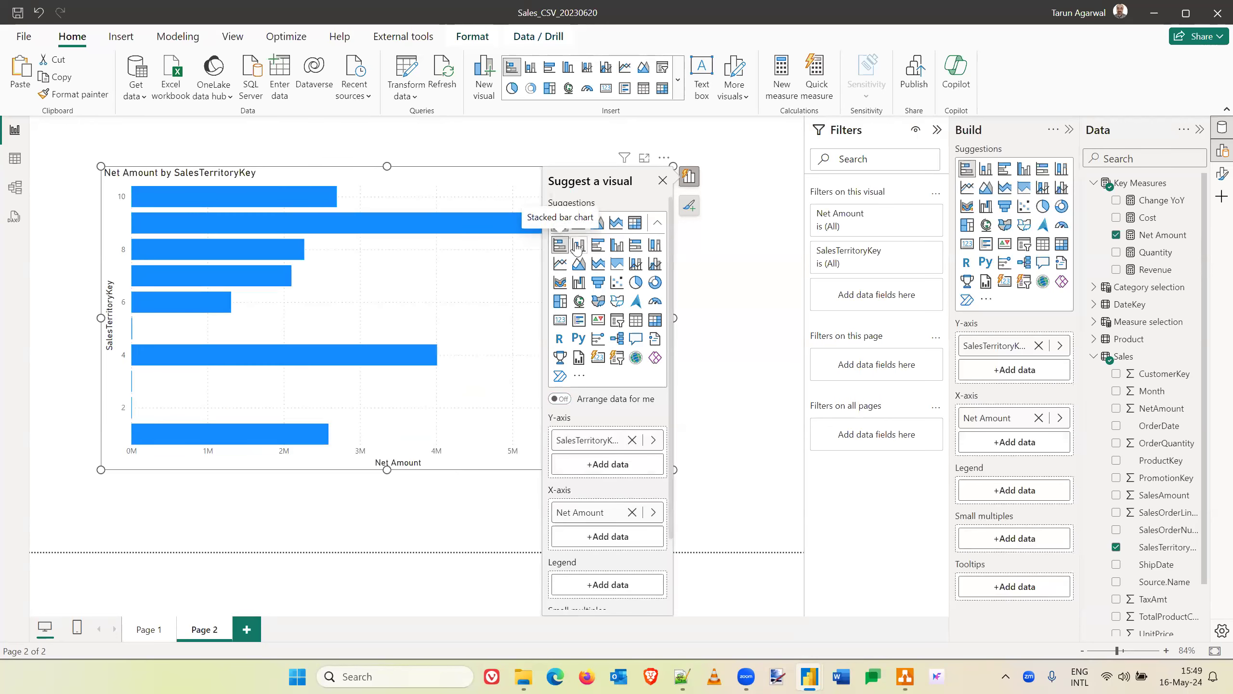
click(599, 246)
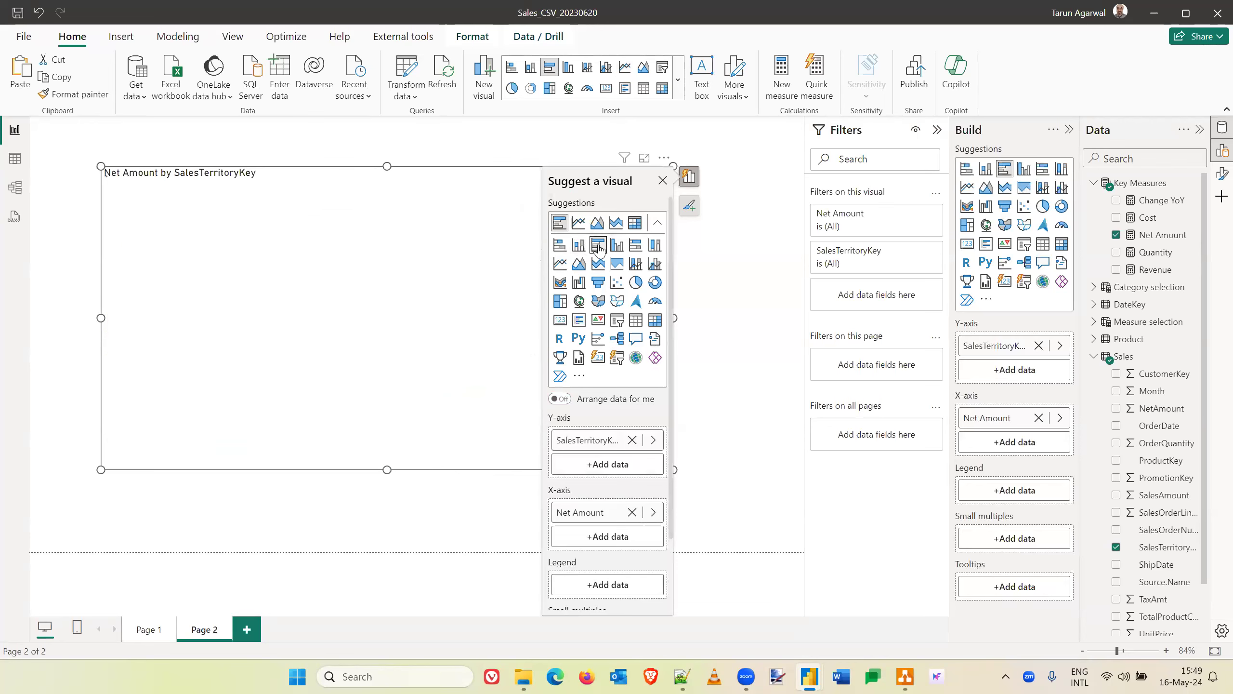
click(746, 283)
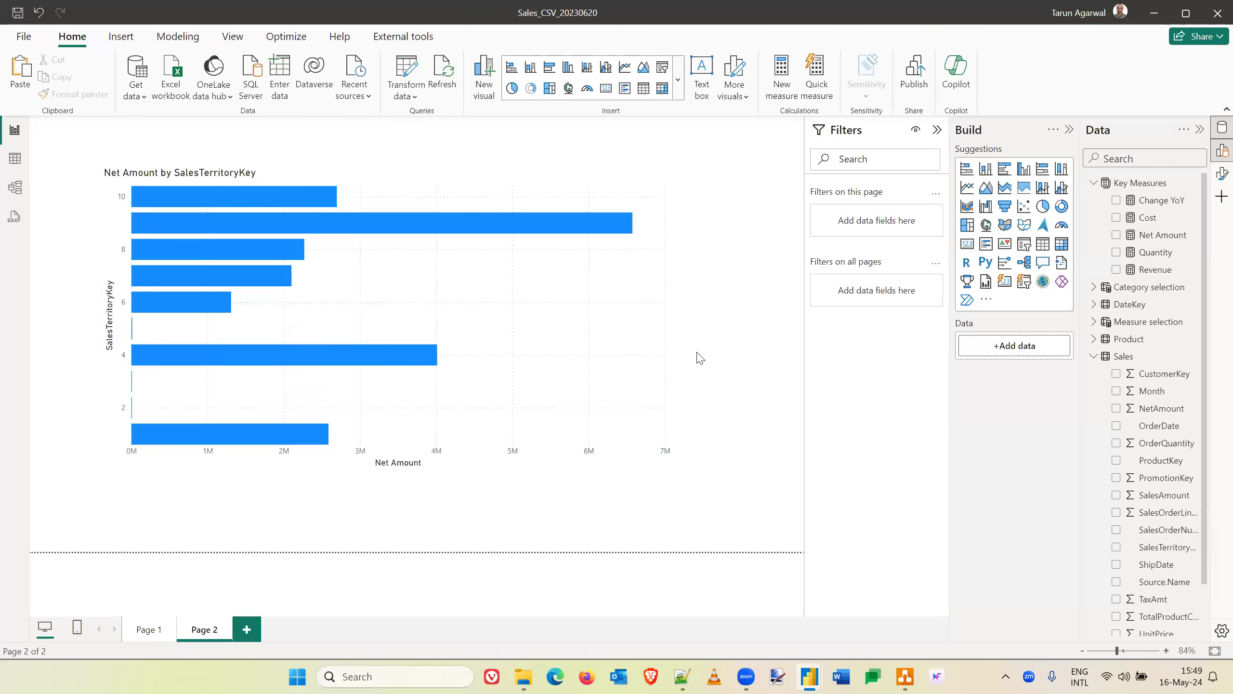
- Replace SalesTerritoryKey on the bar chart's Y-axis with the Territory field from the Territory table
click(662, 351)
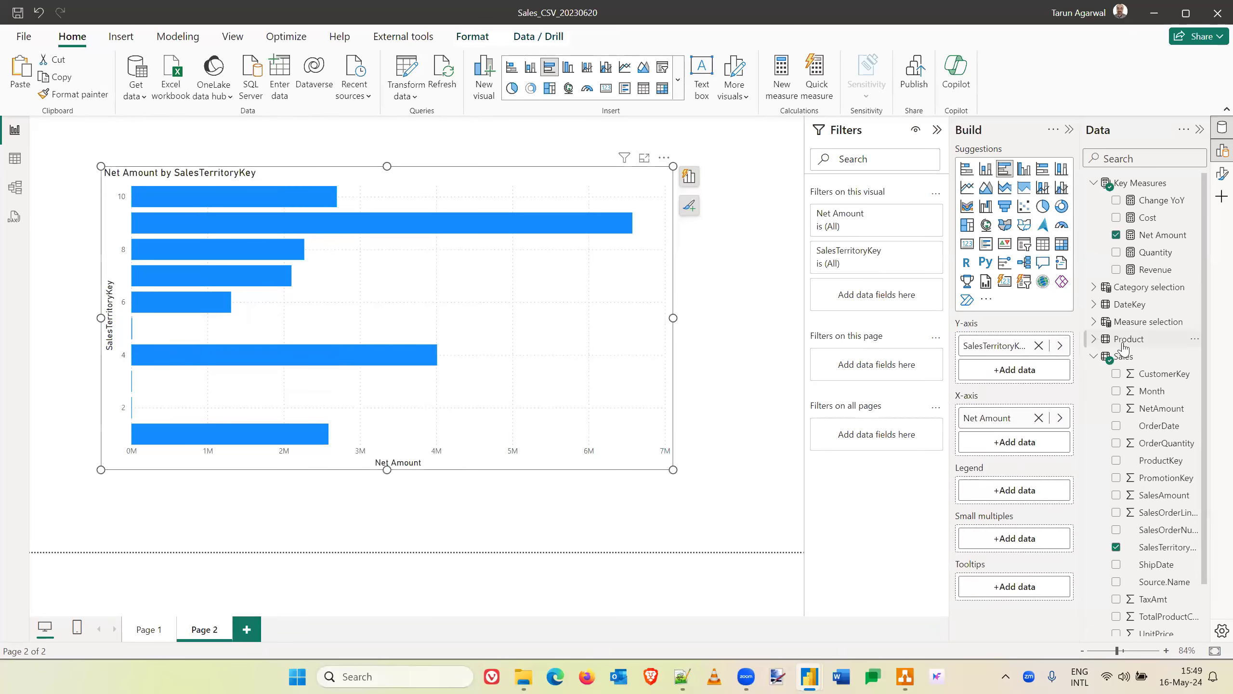
click(1095, 357)
click(1095, 373)
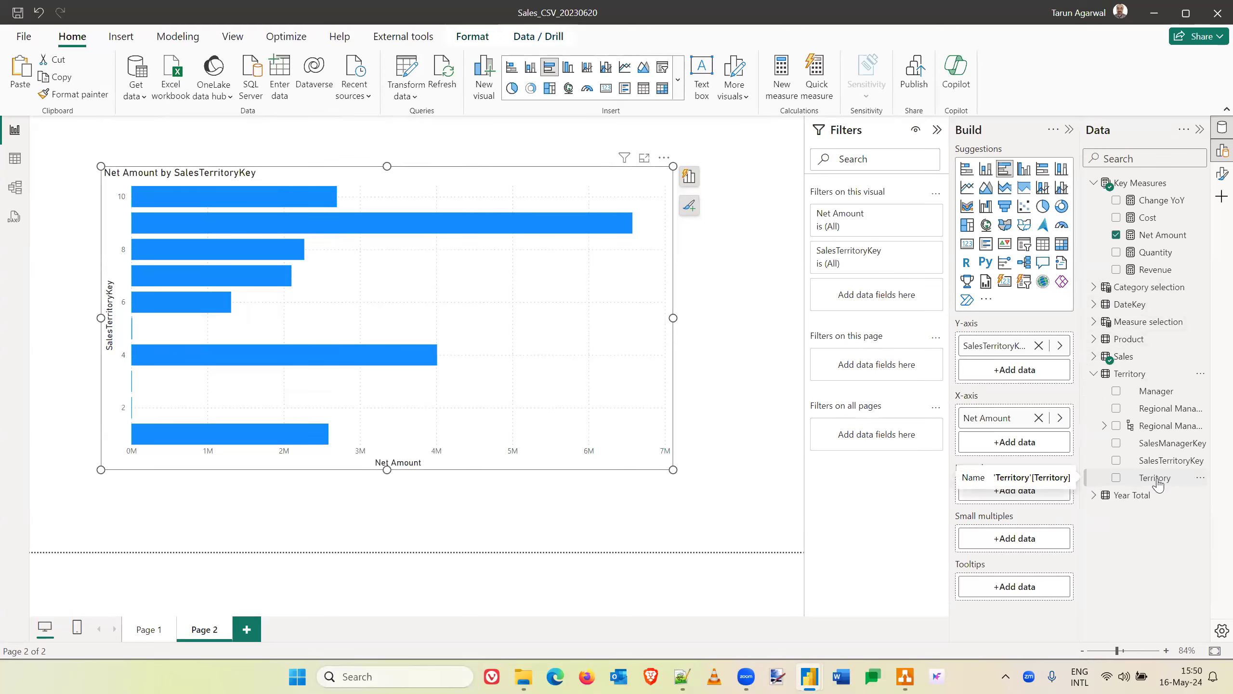
drag(1158, 483, 1017, 371)
click(1038, 346)
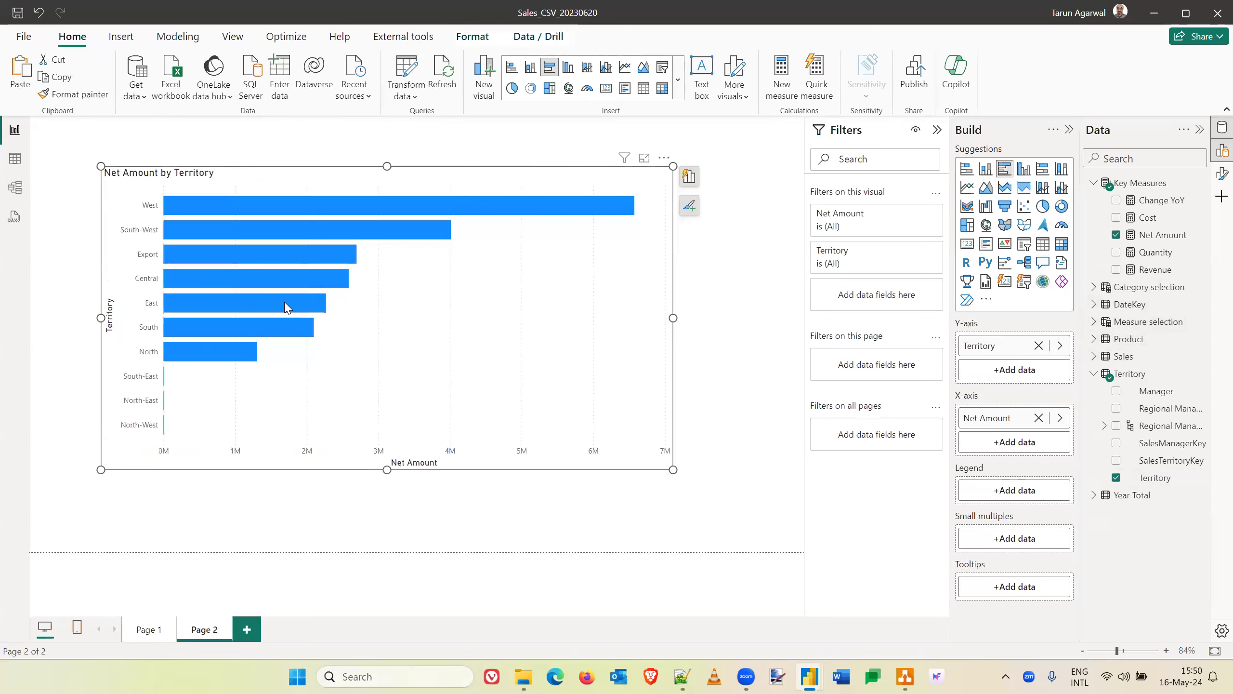
- Inspect the Net Amount of individual bars such as West in the Net Amount by Territory chart
mouse_move(238, 204)
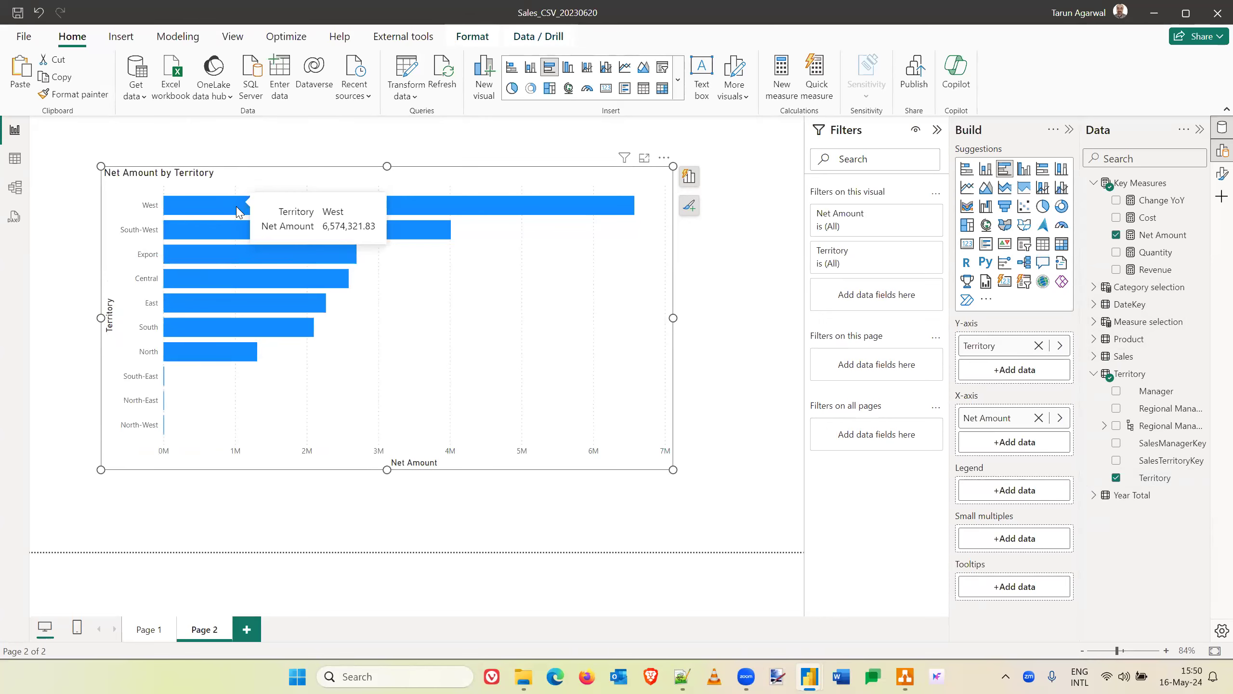
mouse_move(201, 278)
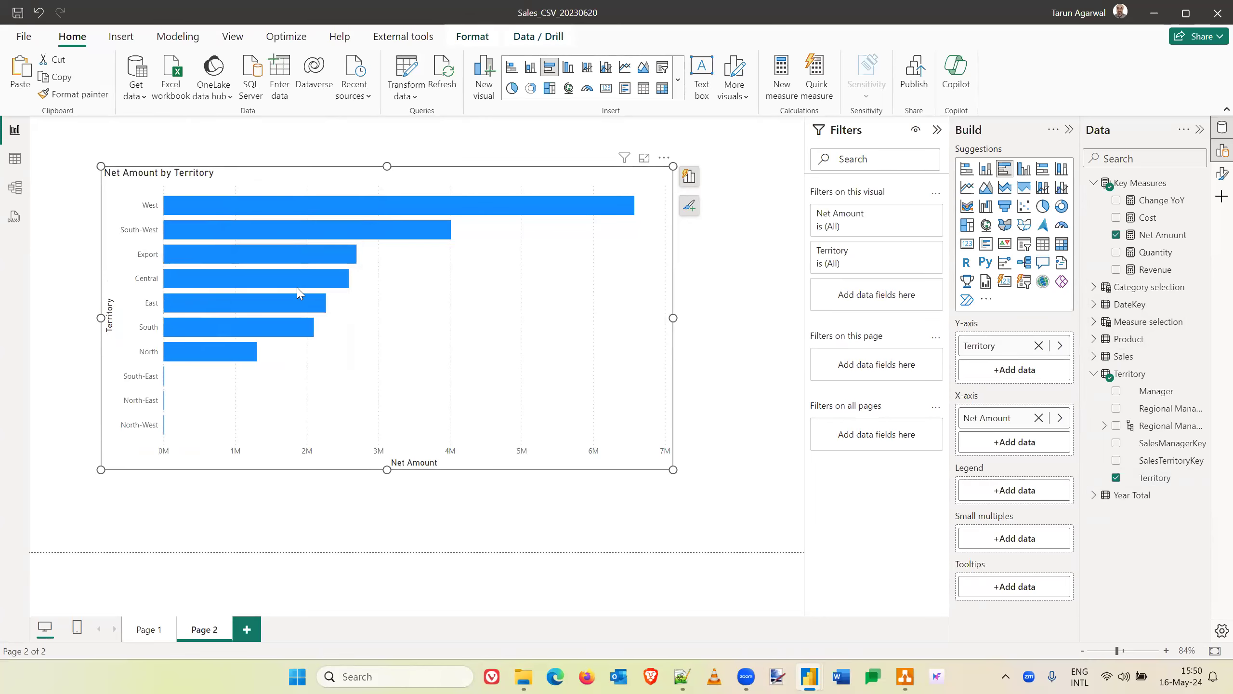
mouse_move(280, 299)
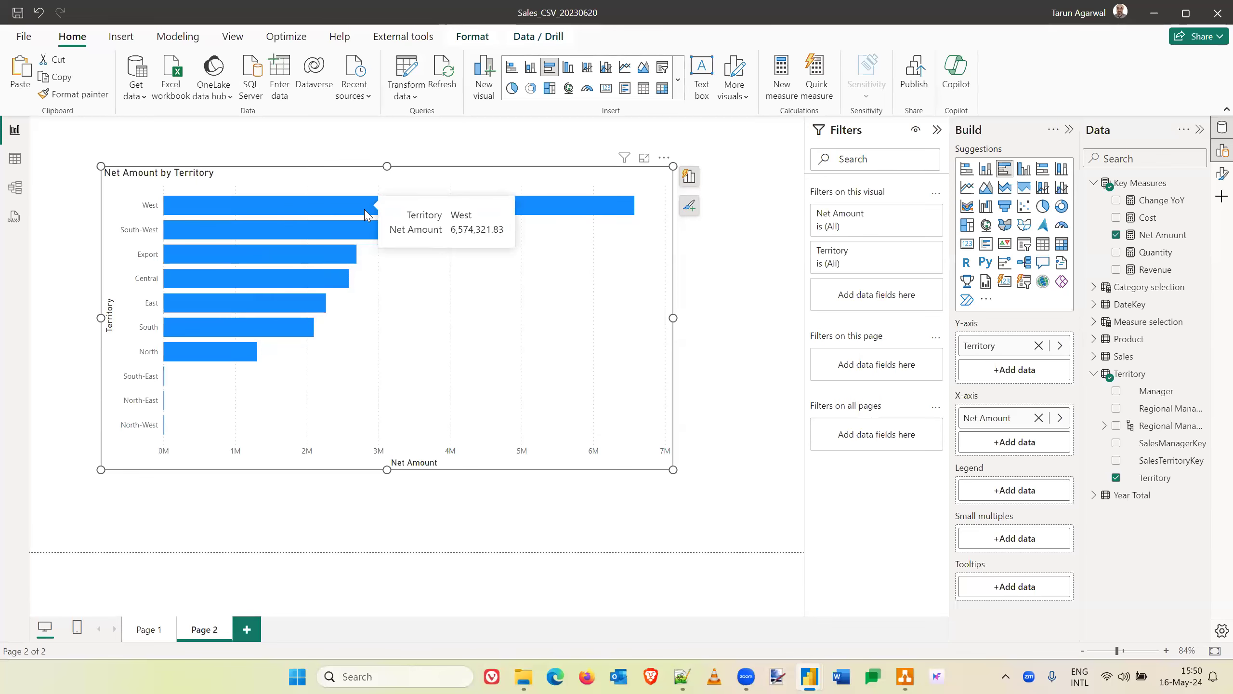
mouse_move(351, 231)
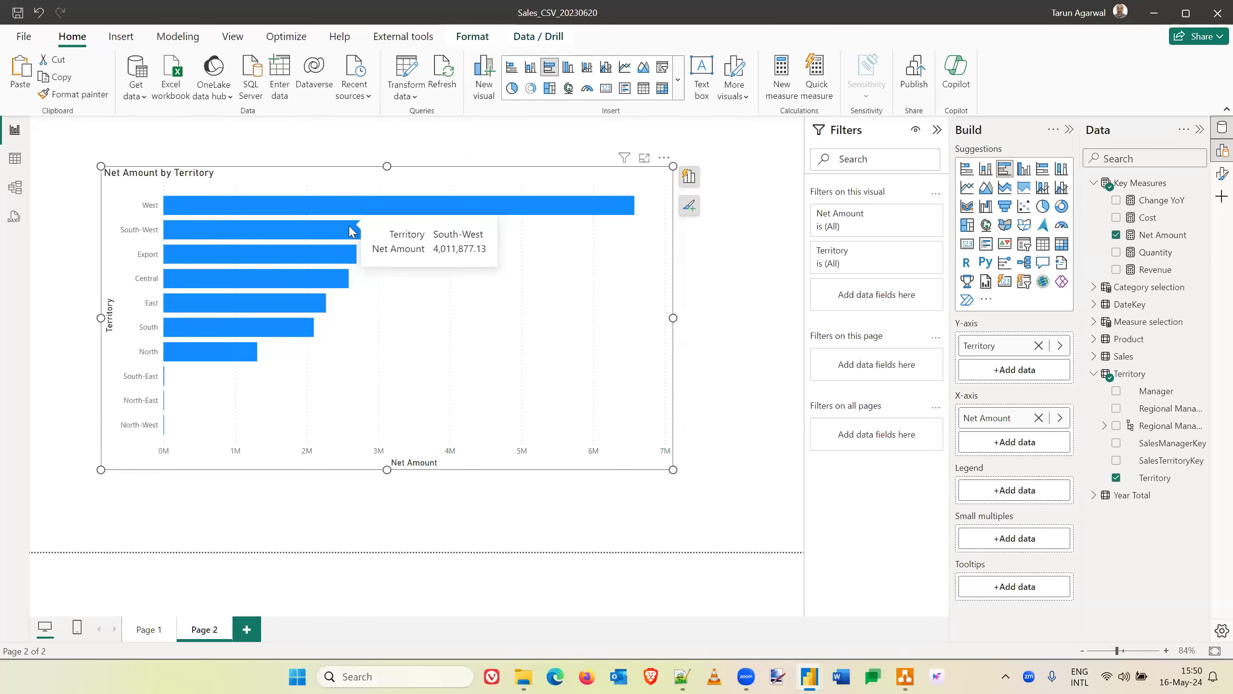
click(707, 266)
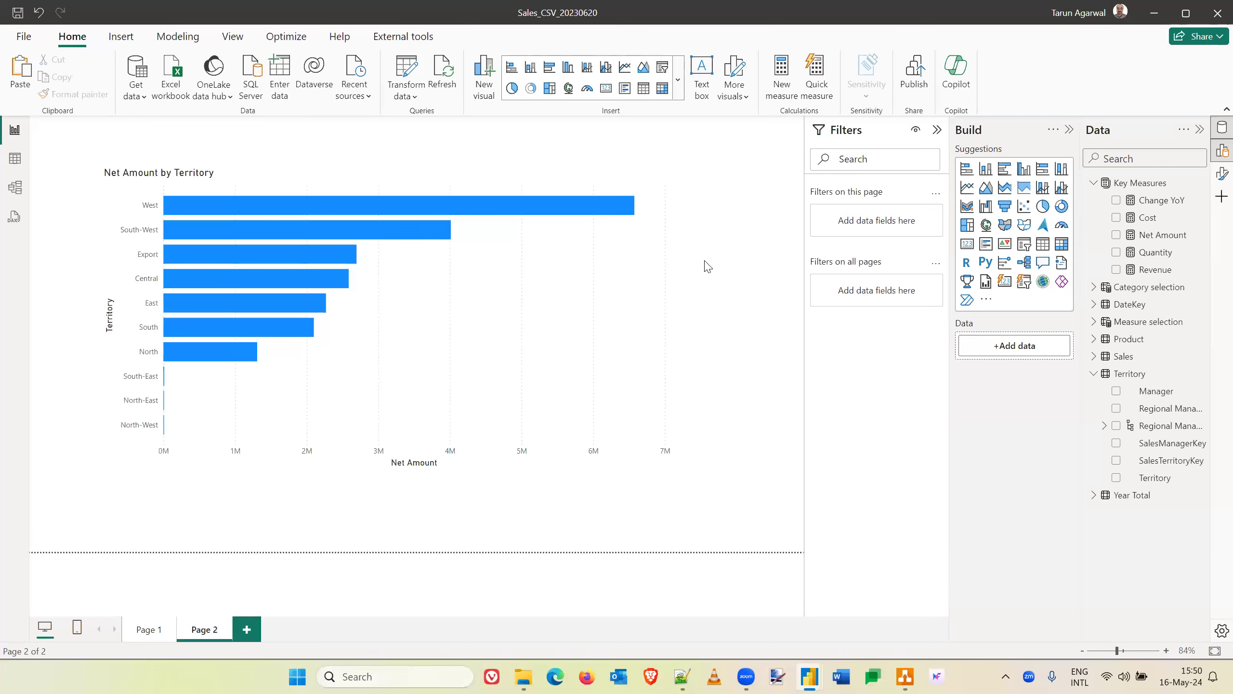
- In the Notepad++ note, make "DAX does not add values to the table." a separate dashed line under "Why DAX?"
key(alt+Tab)
key(alt+Tab)
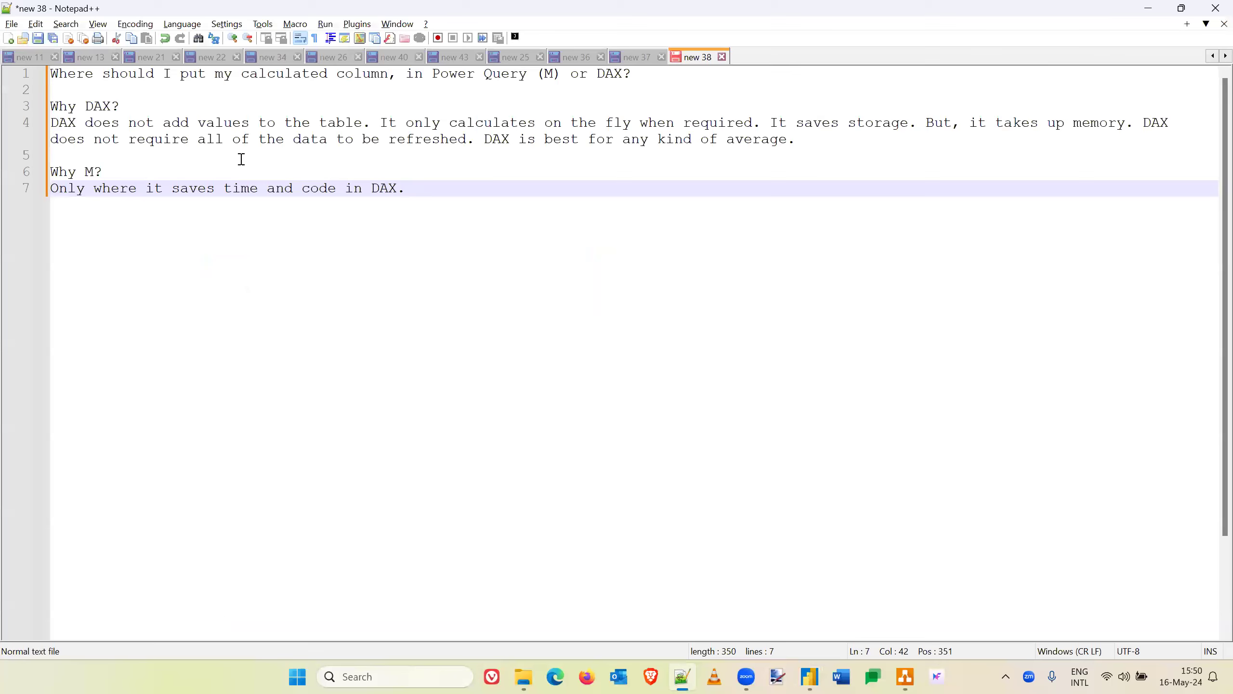
click(811, 145)
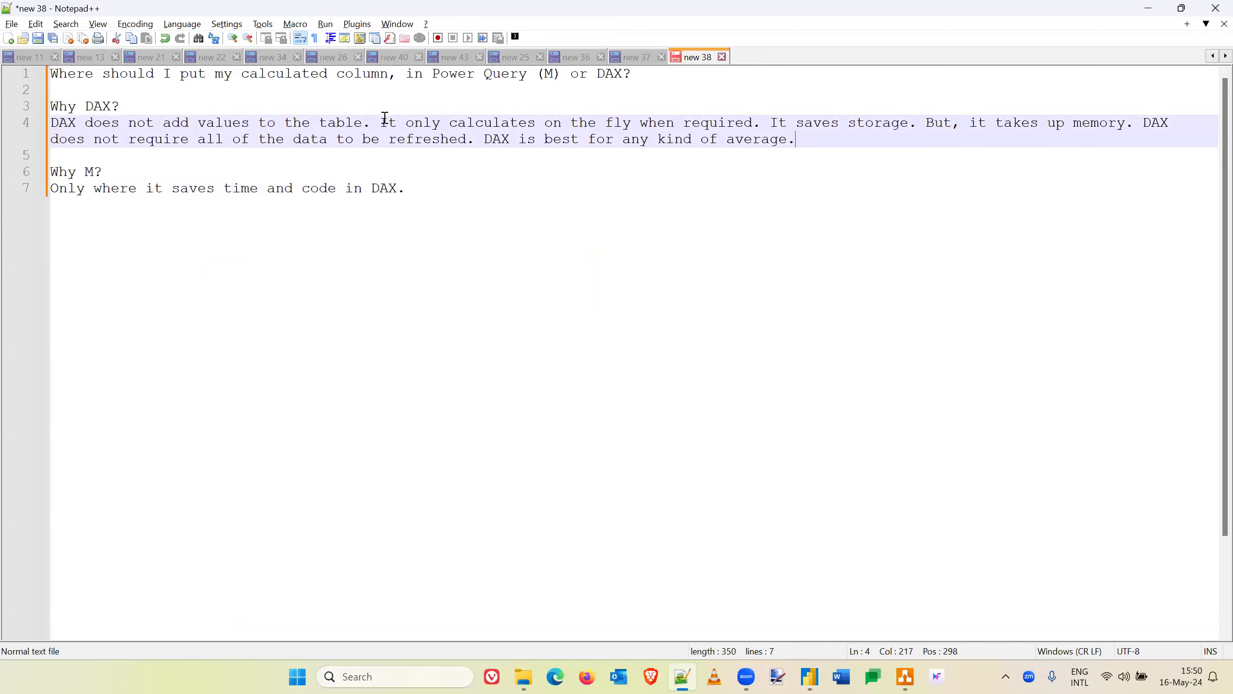
click(380, 121)
key(Return)
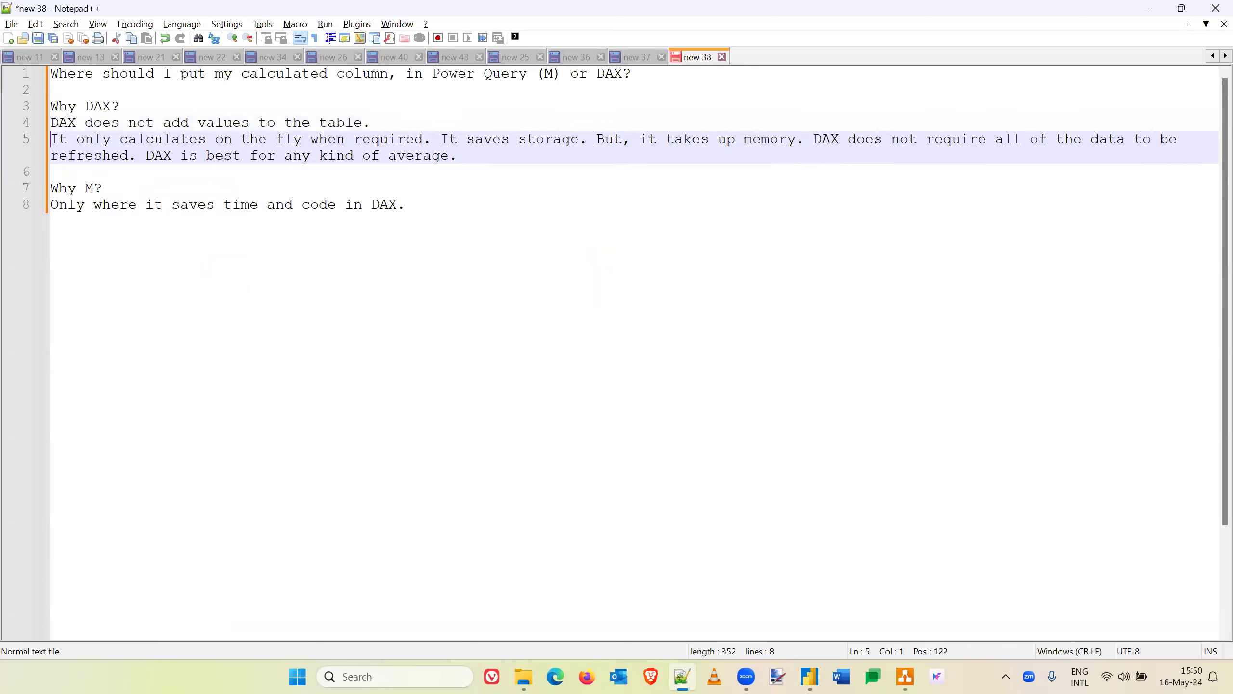
key(Up)
text(-)
- Make "It only calculates on the fly when required." a separate dashed line under "Why DAX?"
key(Down)
key(Home)
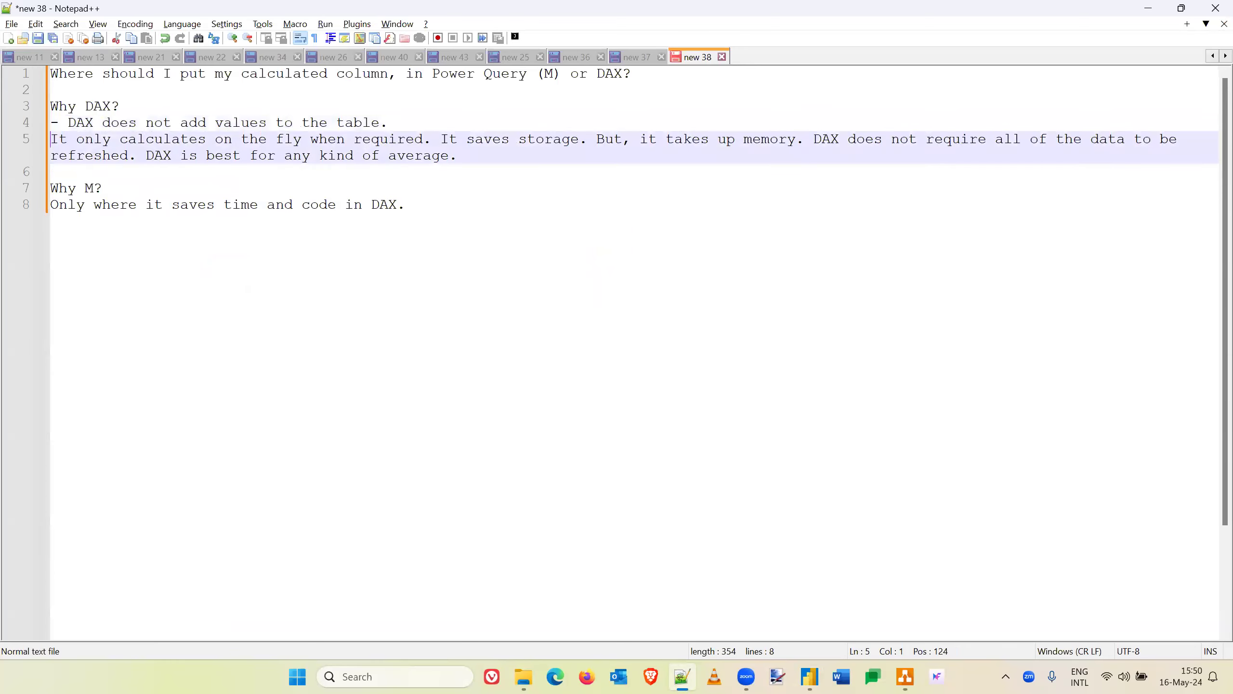
text(-)
key(ctrl+Right)
key(ctrl+Right)
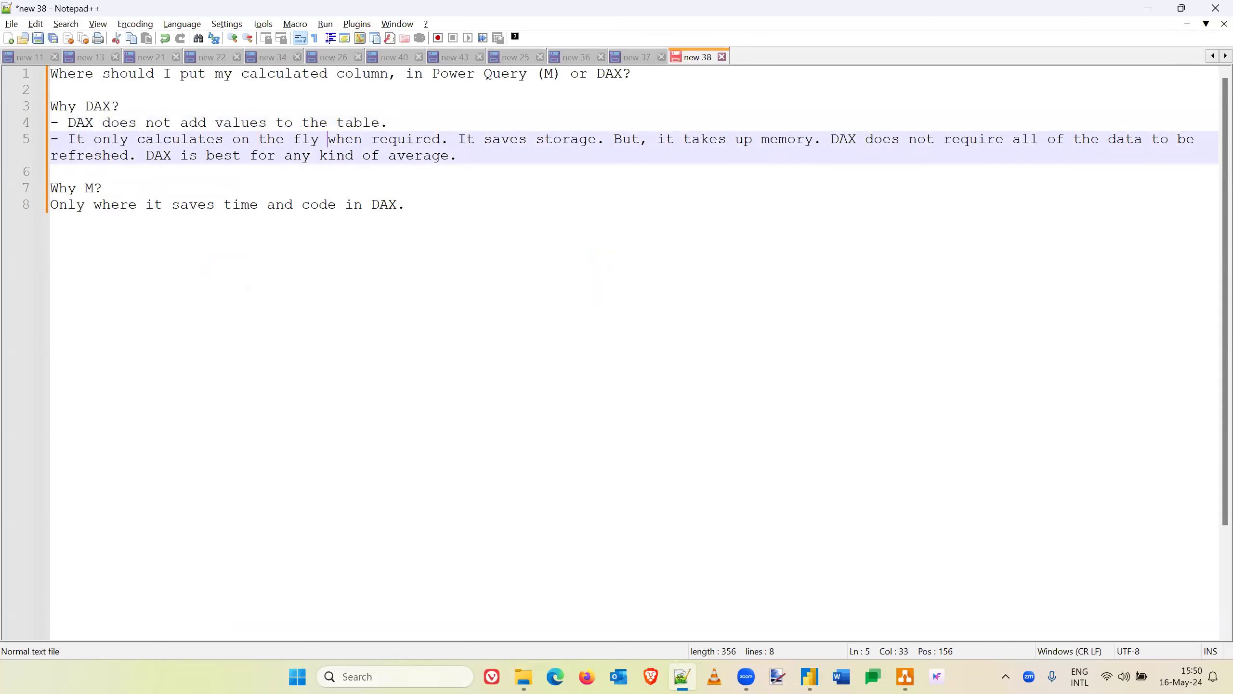
key(Return)
- Make "It saves storage. But, it takes up memory." a separate dashed line in the "Why DAX?" list
text(-)
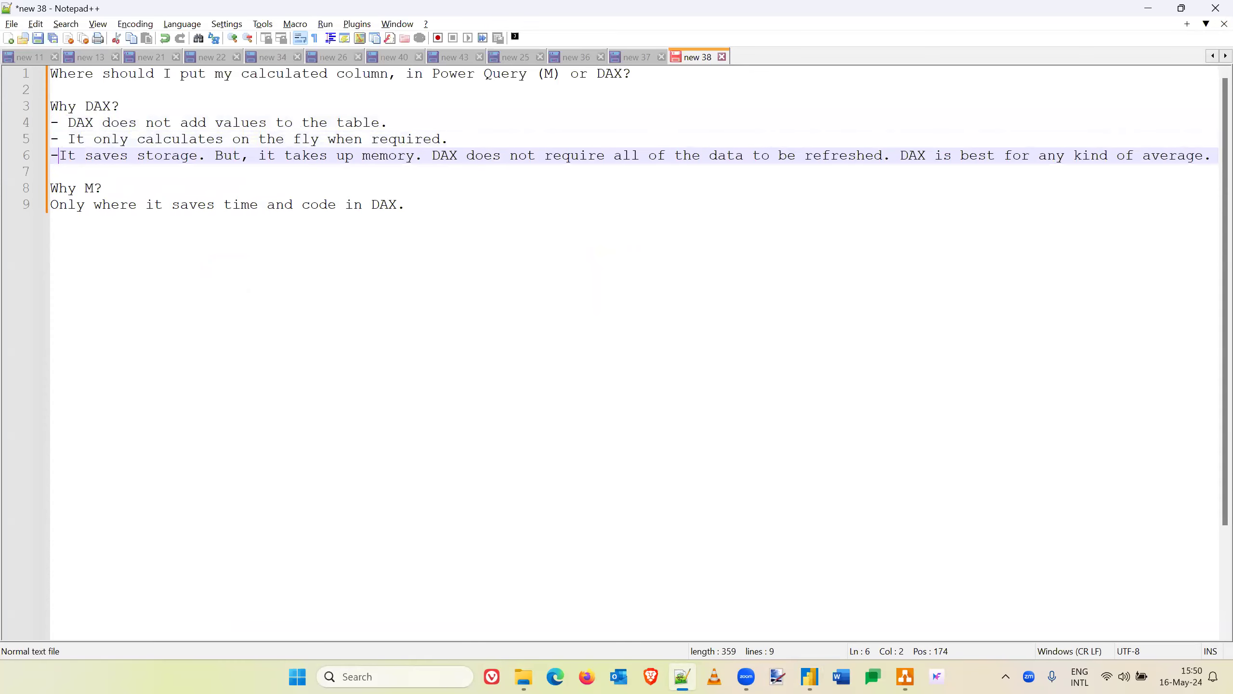
key(ctrl+Right)
key(ctrl+Right)
key(ctrl+Right)
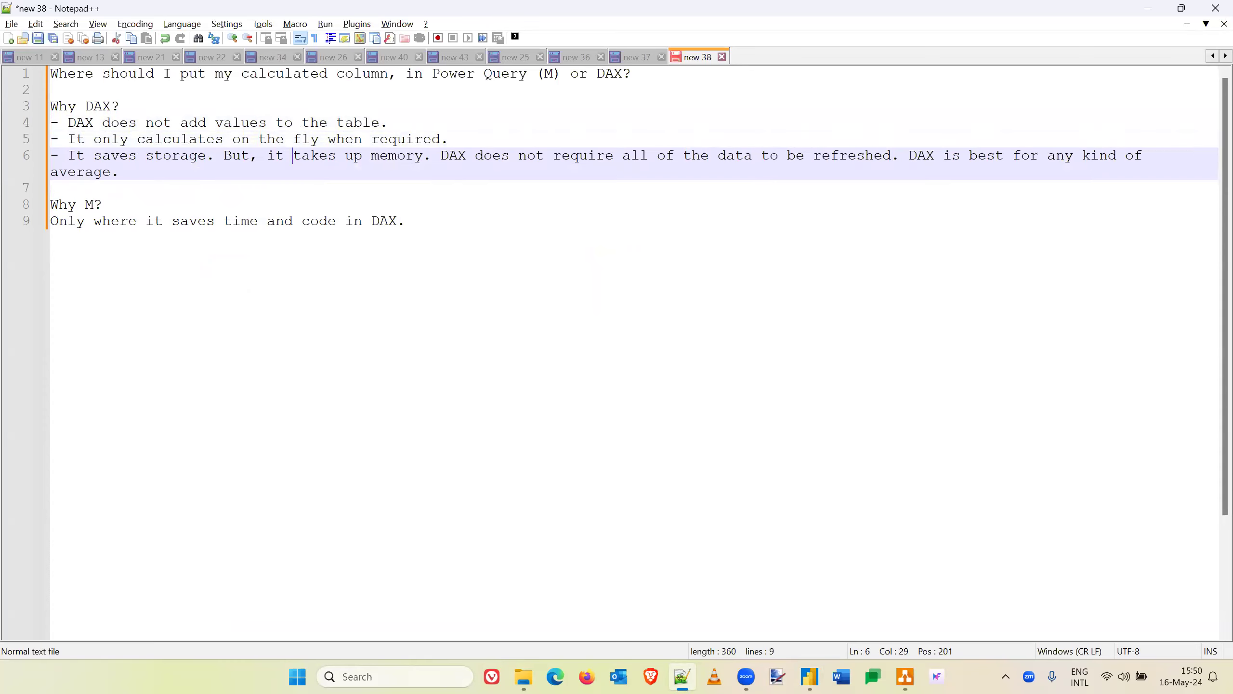
key(Return)
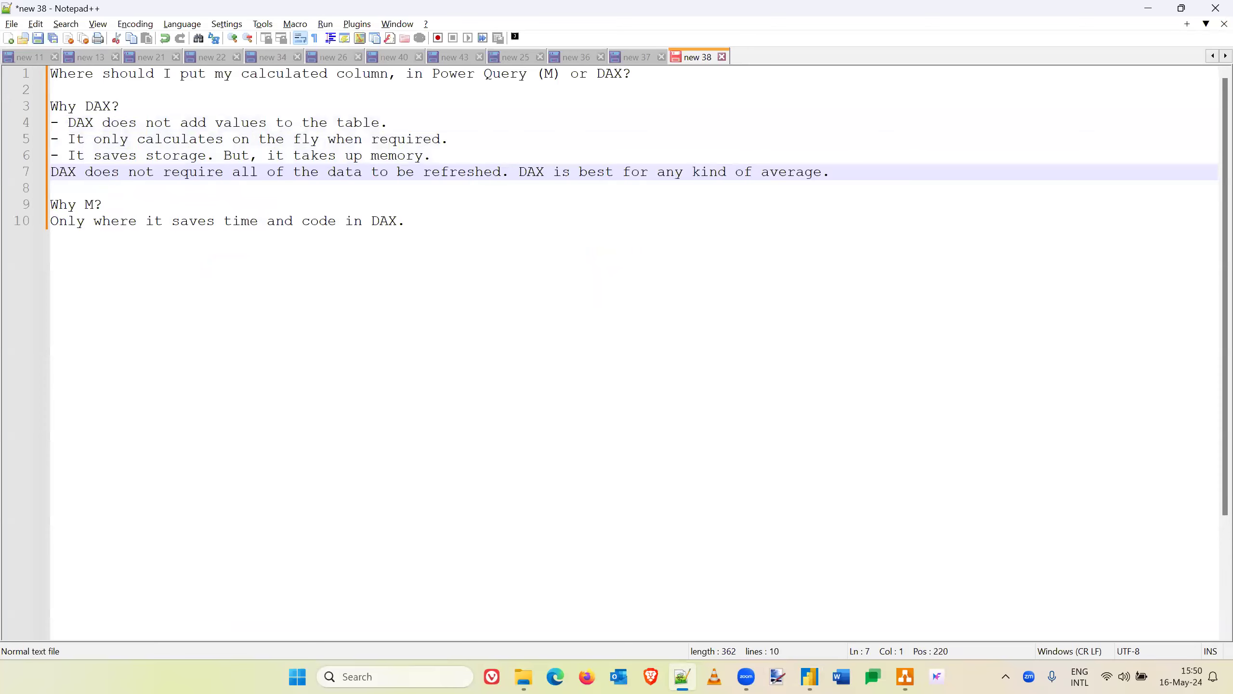
- Make "DAX does not require all of the data to be refreshed." its own dashed line
text(-)
key(ctrl+Right)
key(ctrl+Right)
key(ctrl+Right)
key(ctrl+Right)
key(ctrl+Right)
key(ctrl+Right)
key(ctrl+Right)
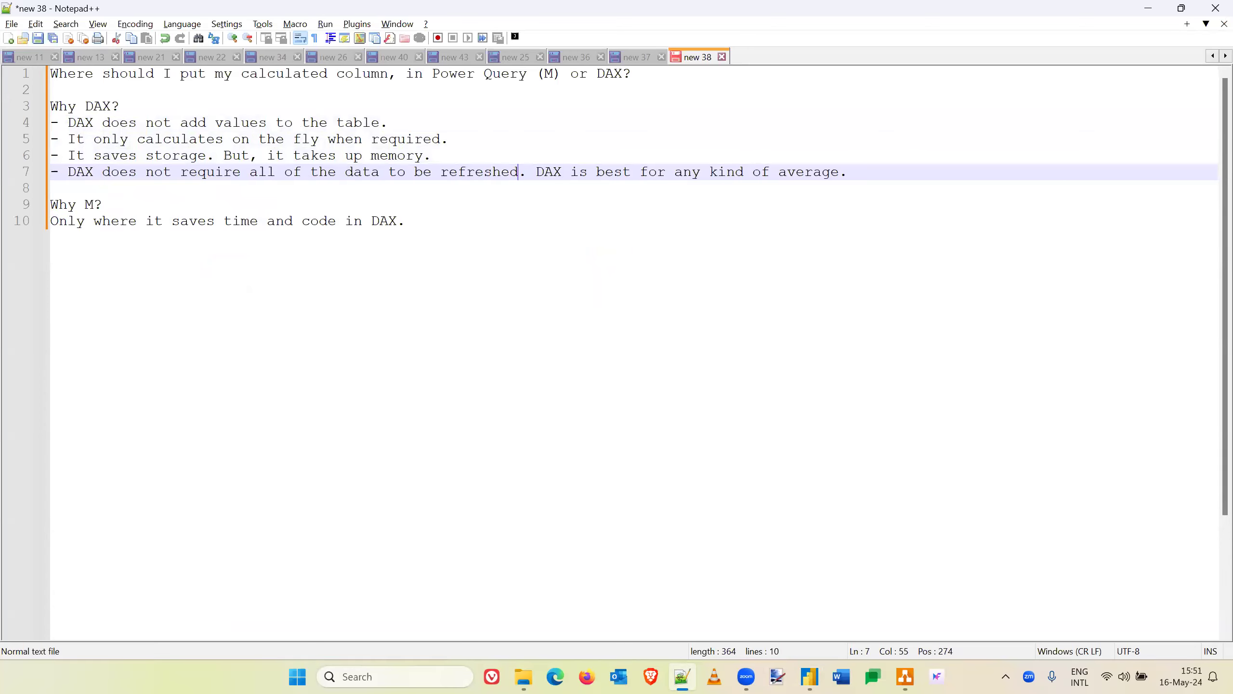
key(Return)
- Add a dash before "DAX is best for any kind of average." as the closing point of the "Why DAX?" list
text(-)
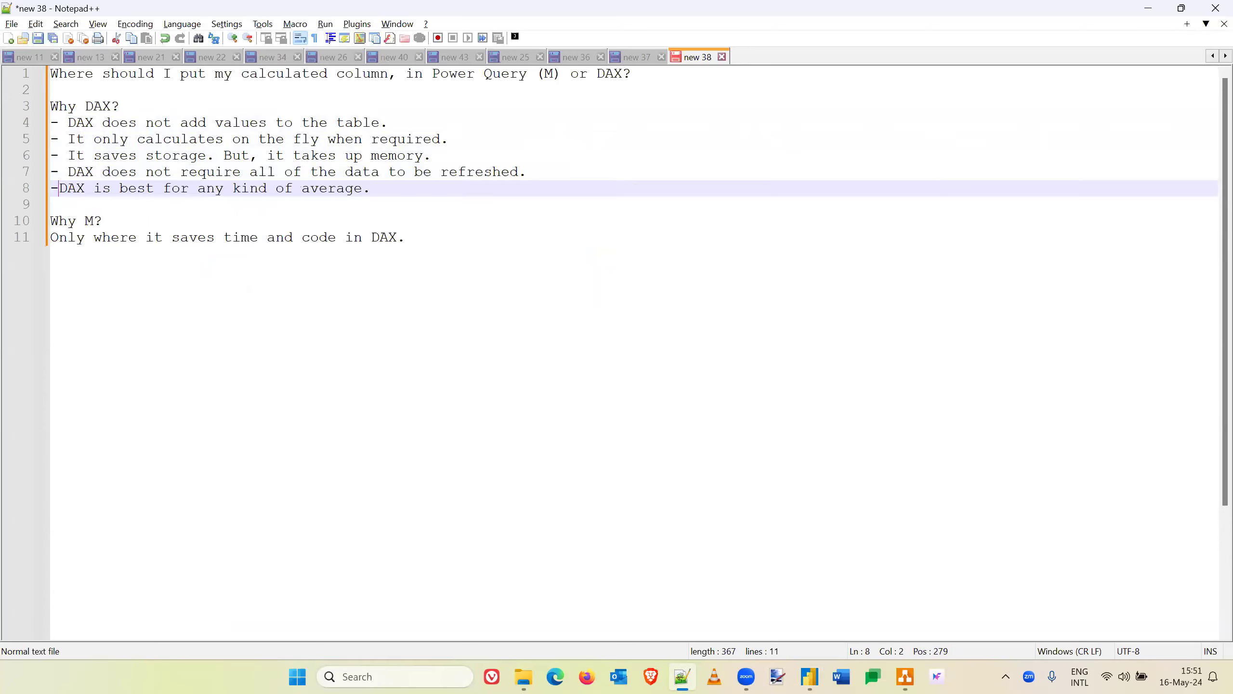
key(ctrl+Right)
key(ctrl+Right)
key(ctrl+Right)
key(ctrl+Right)
key(ctrl+Right)
key(ctrl+Right)
key(ctrl+Right)
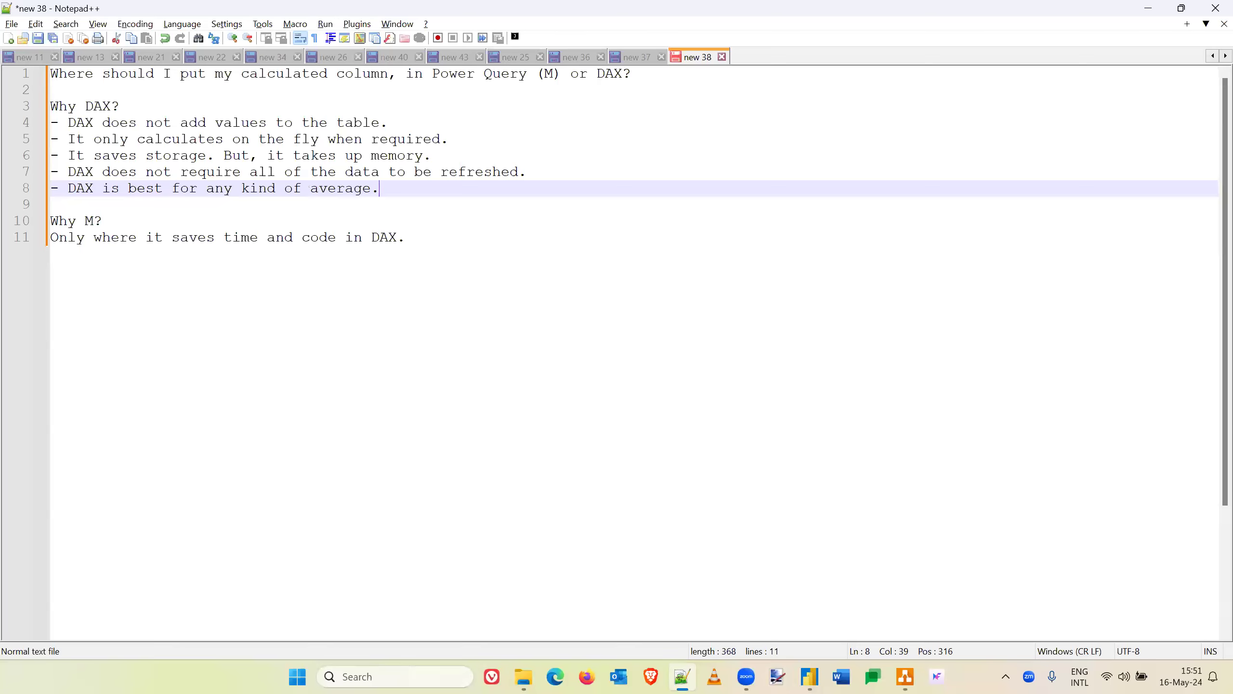
key(ctrl+Right)
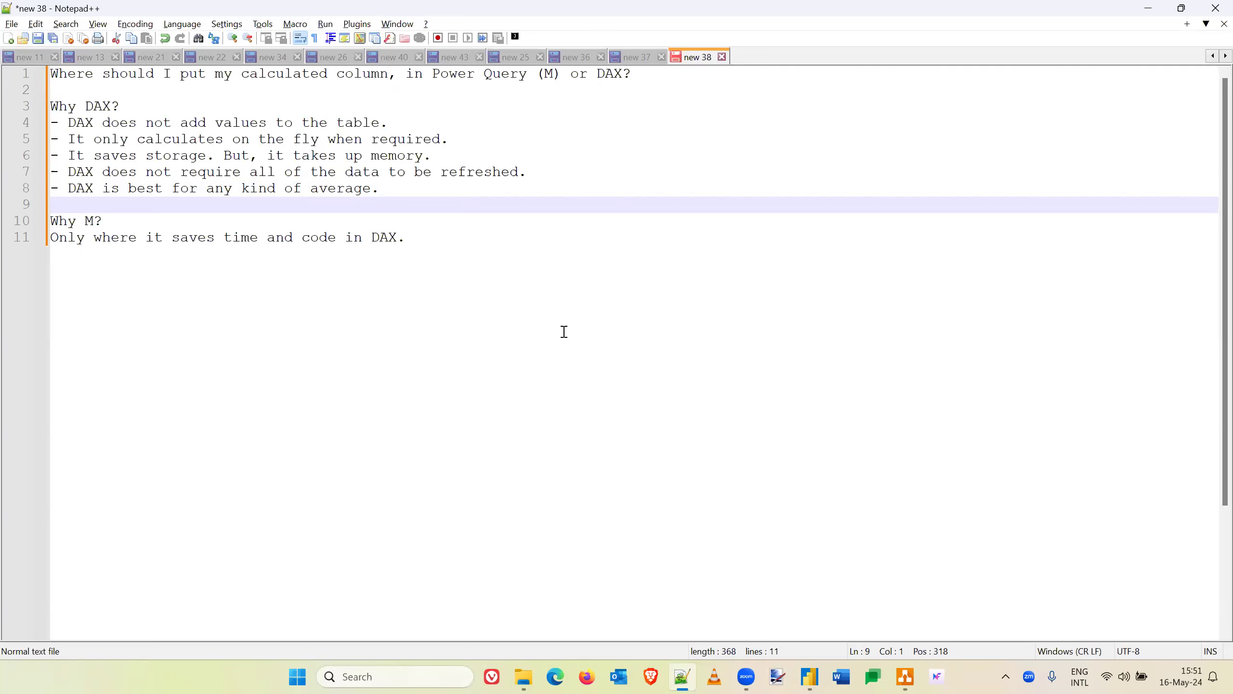
- Switch to Power BI and review the DAX formula of the Change YoY measure in Key Measures
key(alt+Tab)
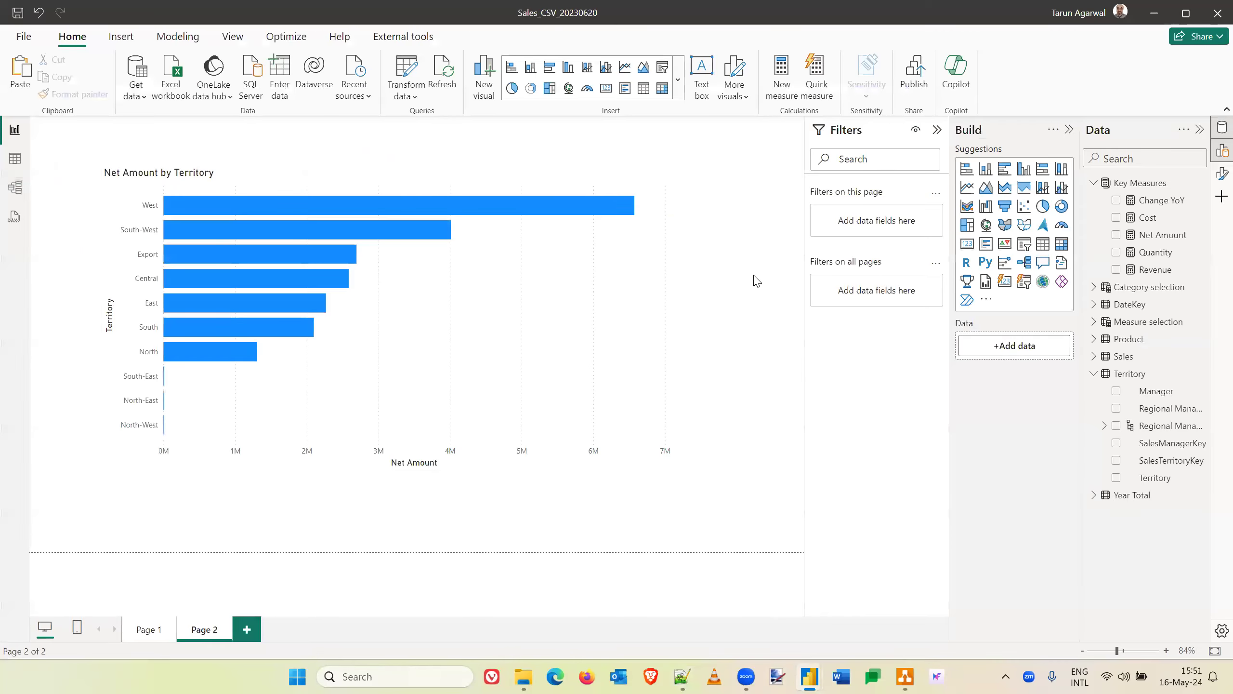
click(1215, 137)
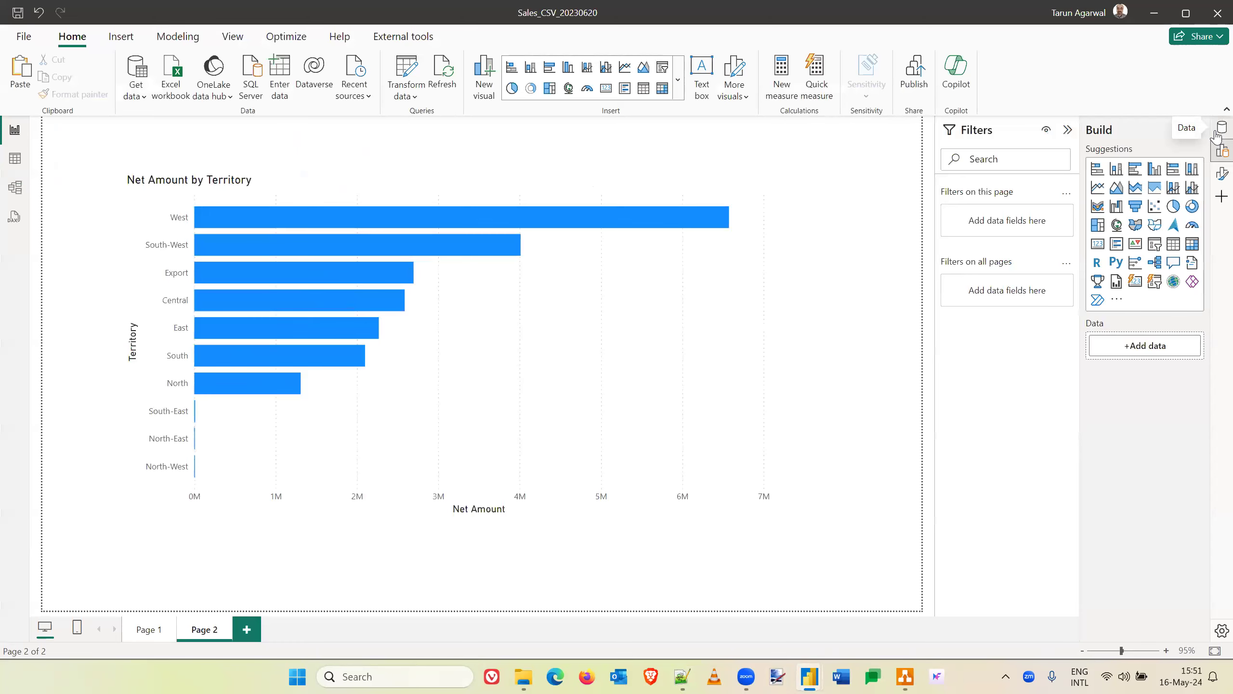
click(1216, 135)
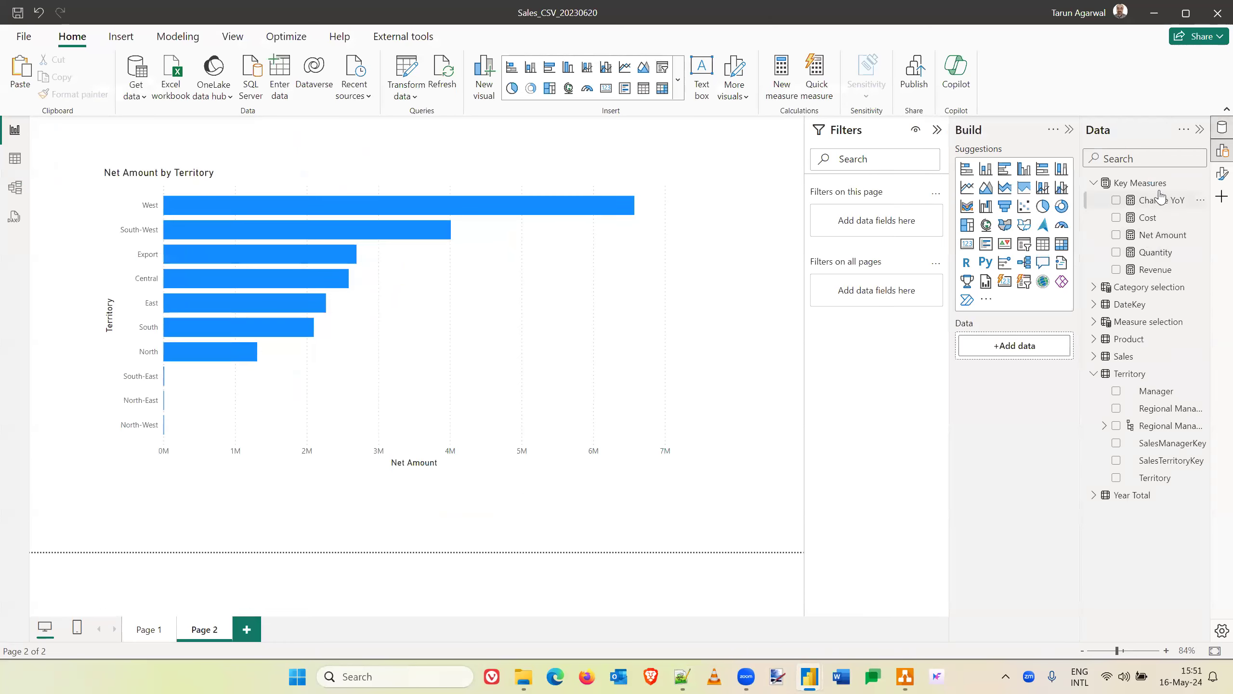
click(1157, 201)
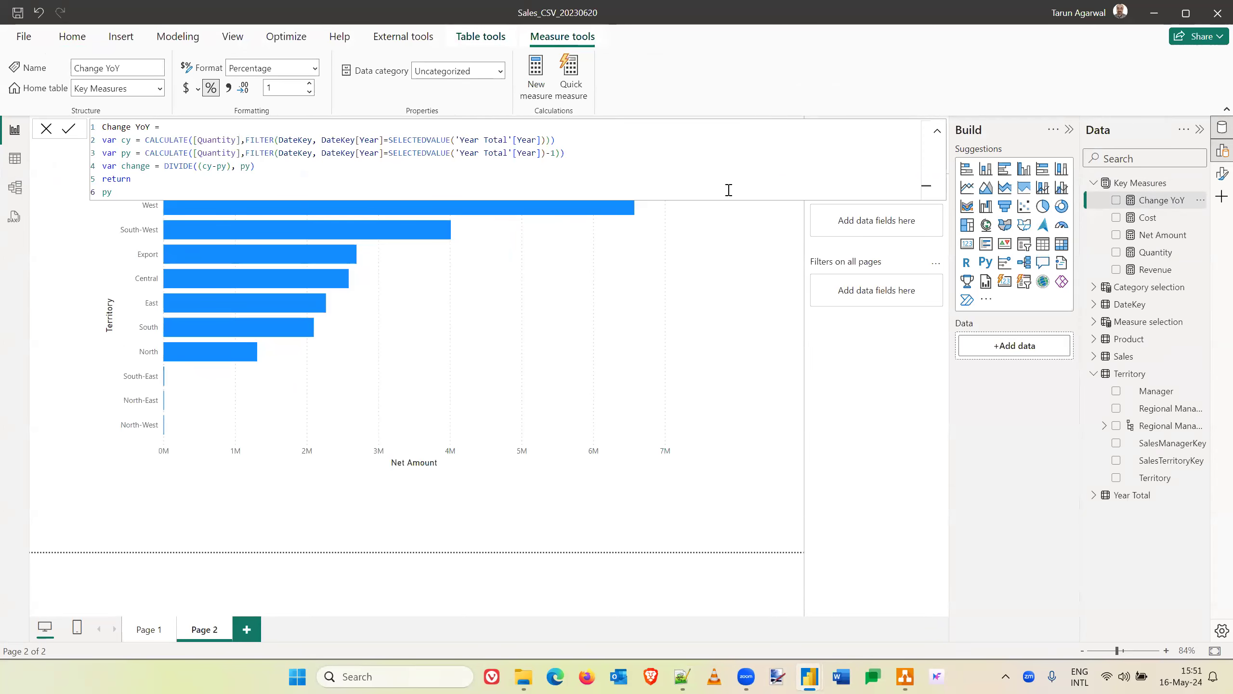
- Replace Net Amount with the Change YoY measure on the X-axis of the Territory bar chart
click(437, 375)
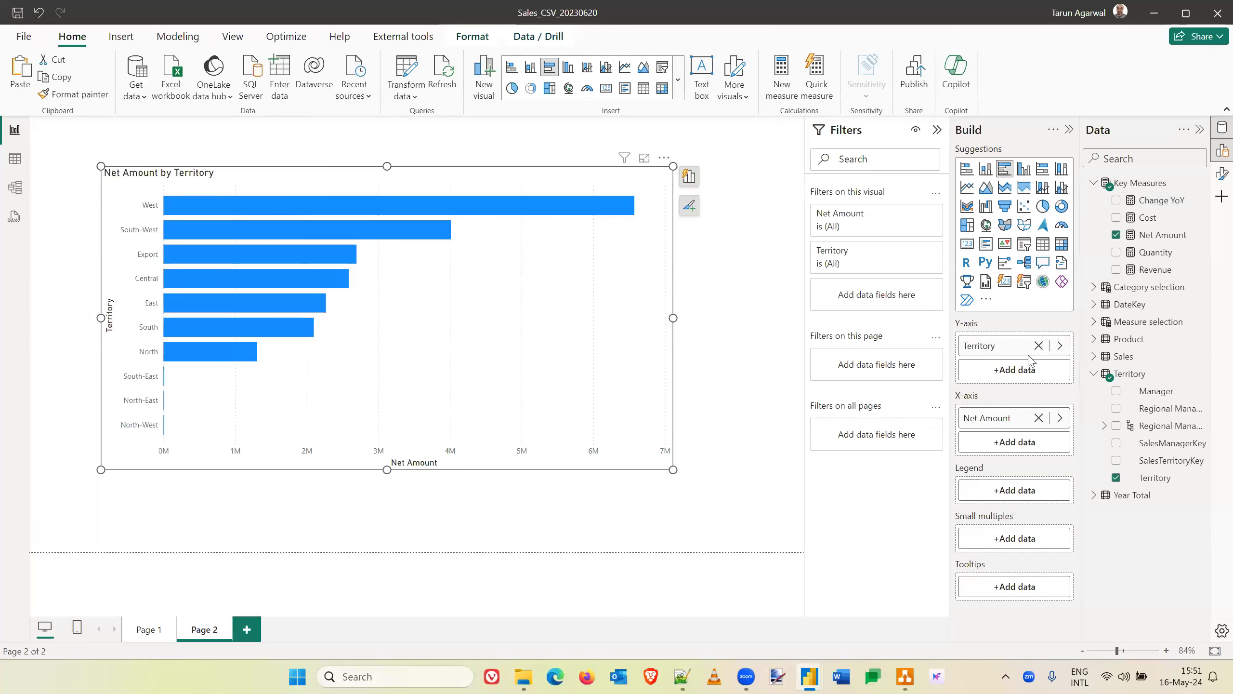
click(1039, 418)
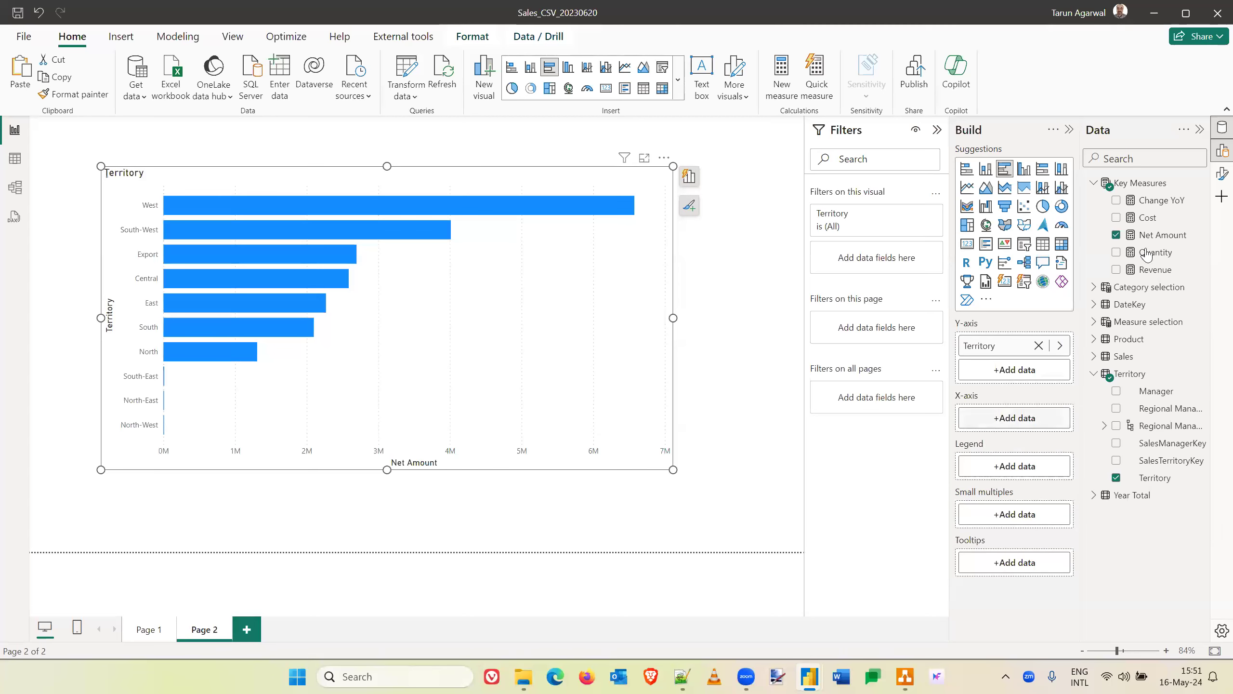
drag(1166, 199, 1024, 424)
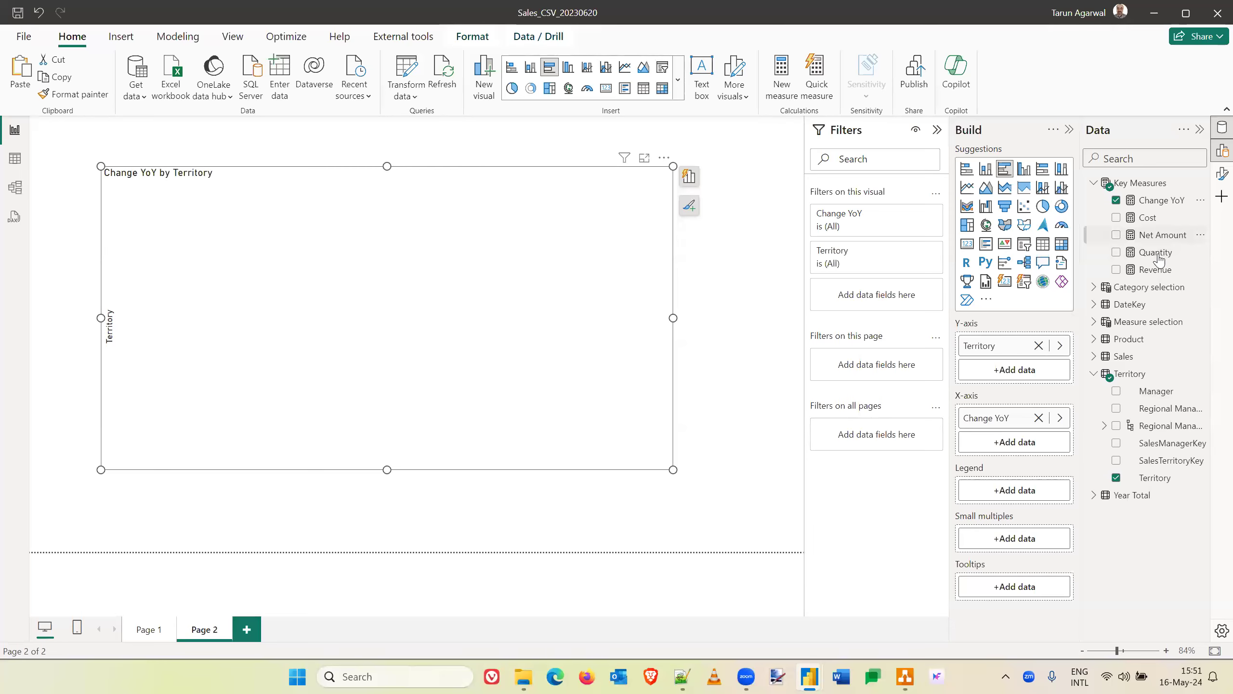
- Replace Territory with the Year field from the DateKey table on the bar chart's Y-axis
click(1094, 305)
scroll(1130, 413, down, 4)
scroll(1130, 412, down, 1)
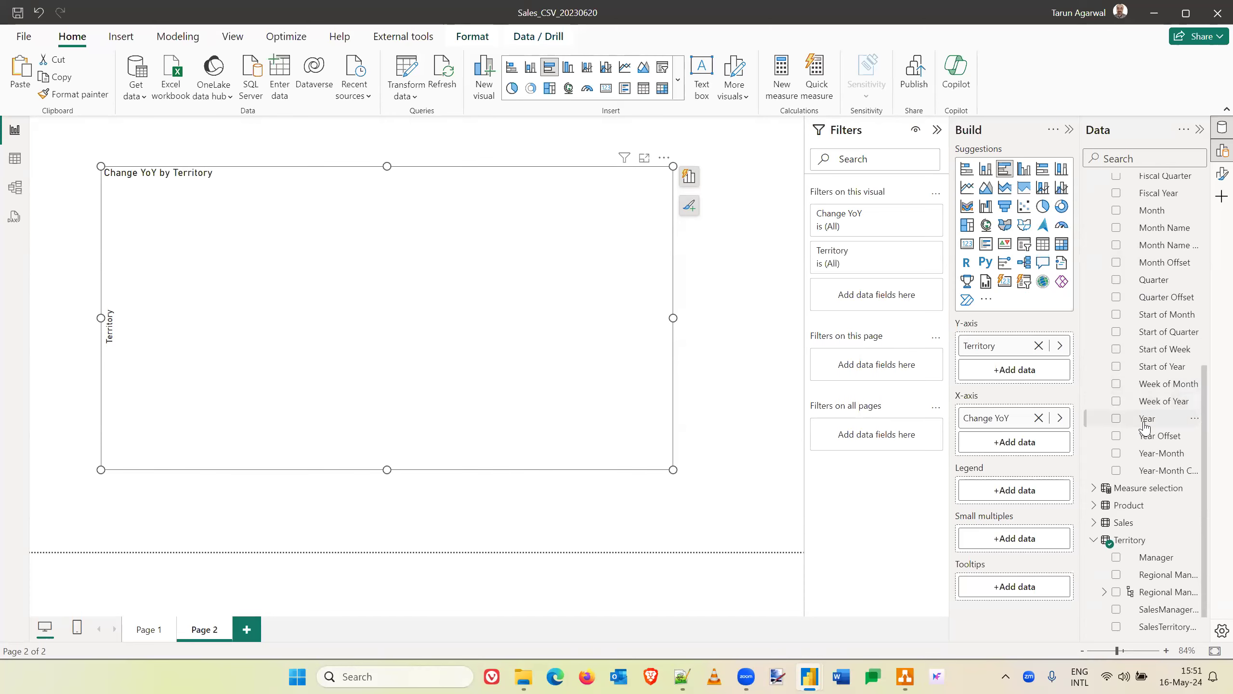
drag(1144, 426, 1008, 369)
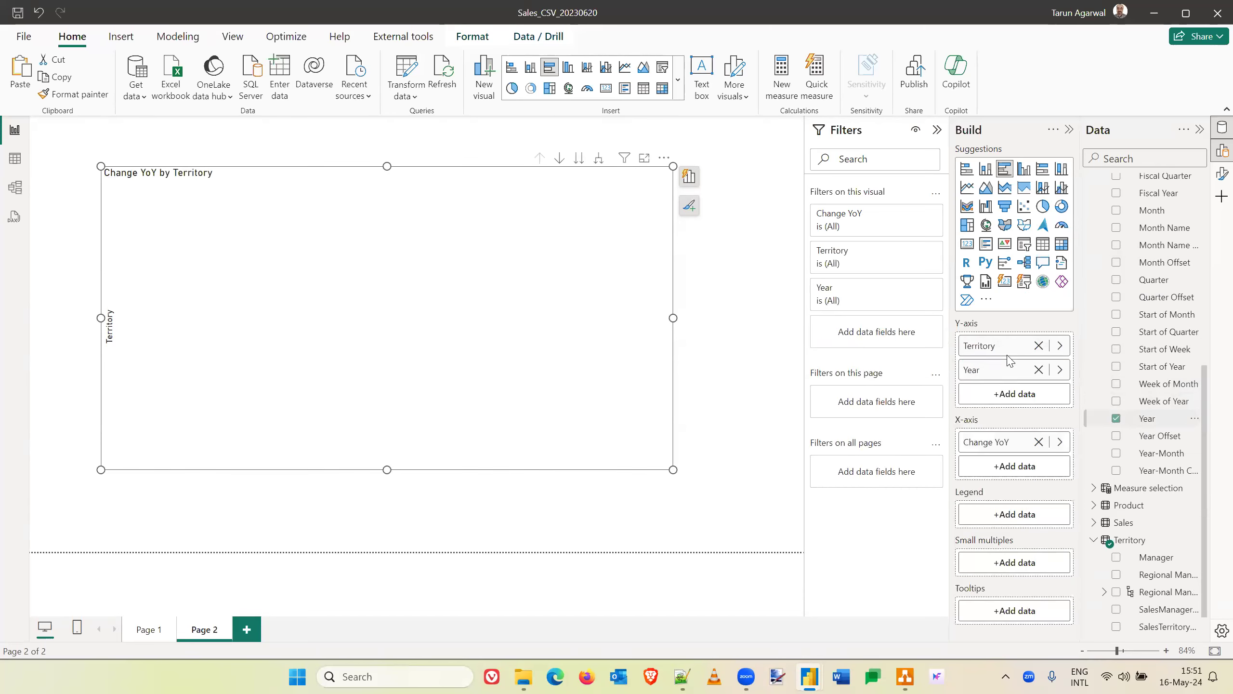
click(1039, 346)
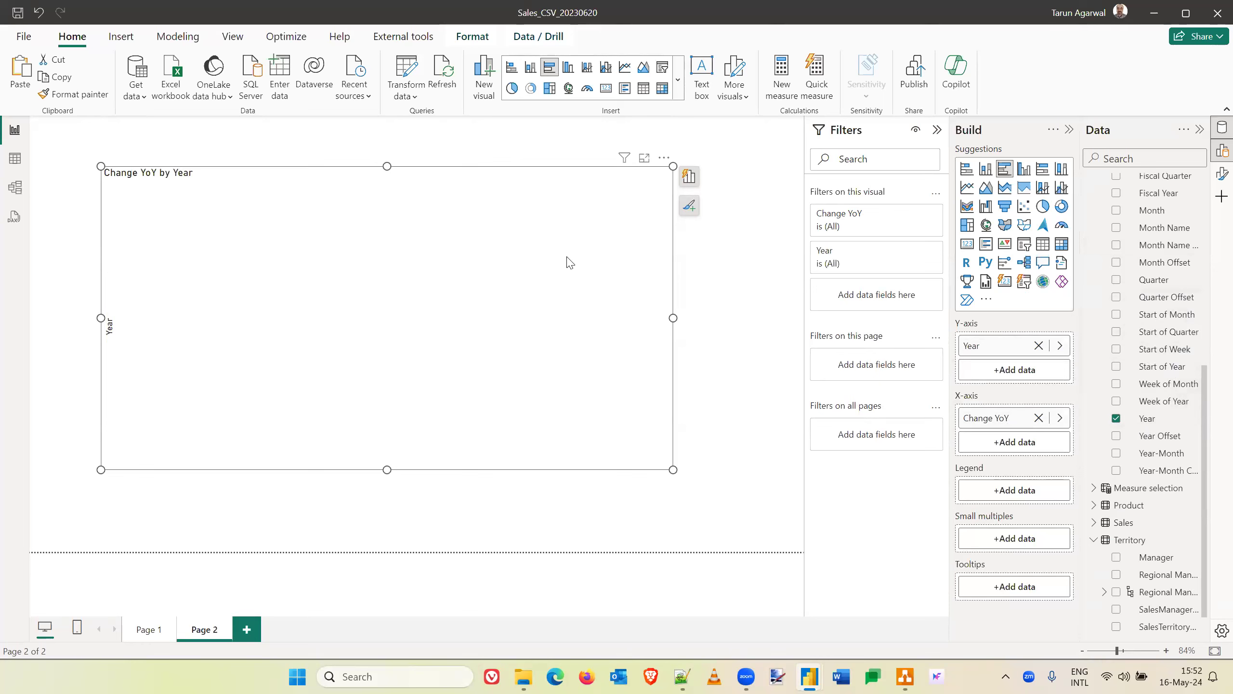
- Delete the bar chart from Page 2 and add a Change YoY card on Page 1 below the Revenue and Cost by Manager chart
key(Delete)
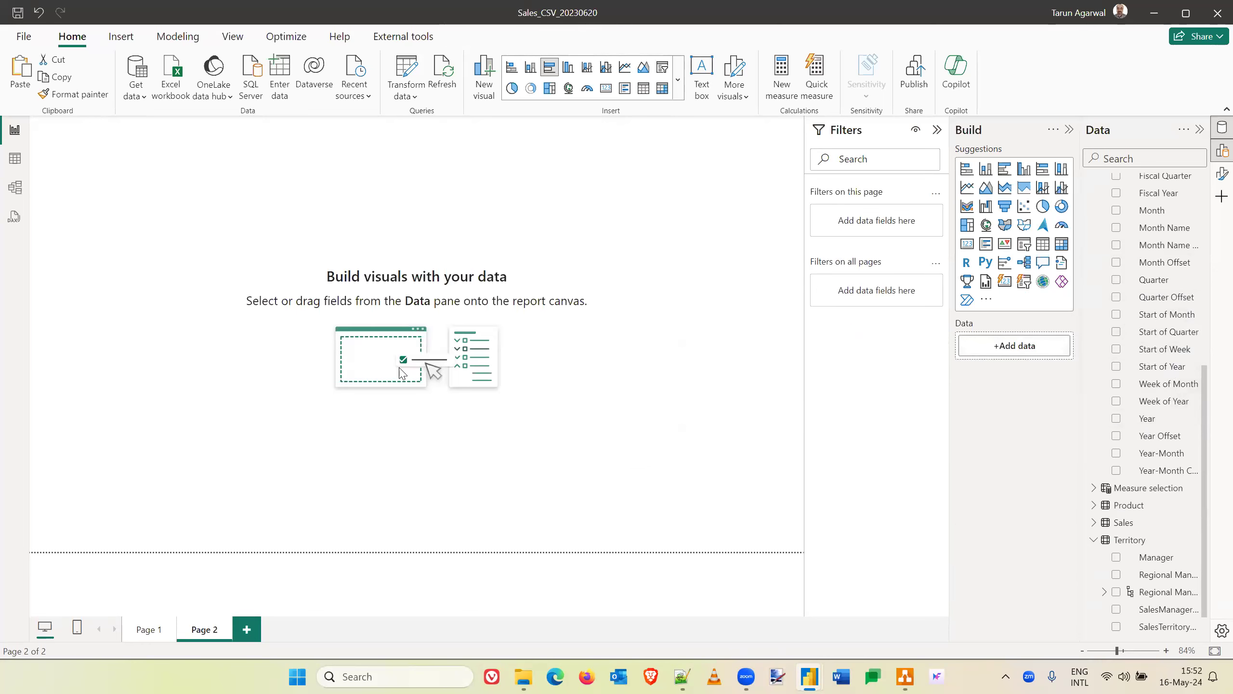
click(153, 630)
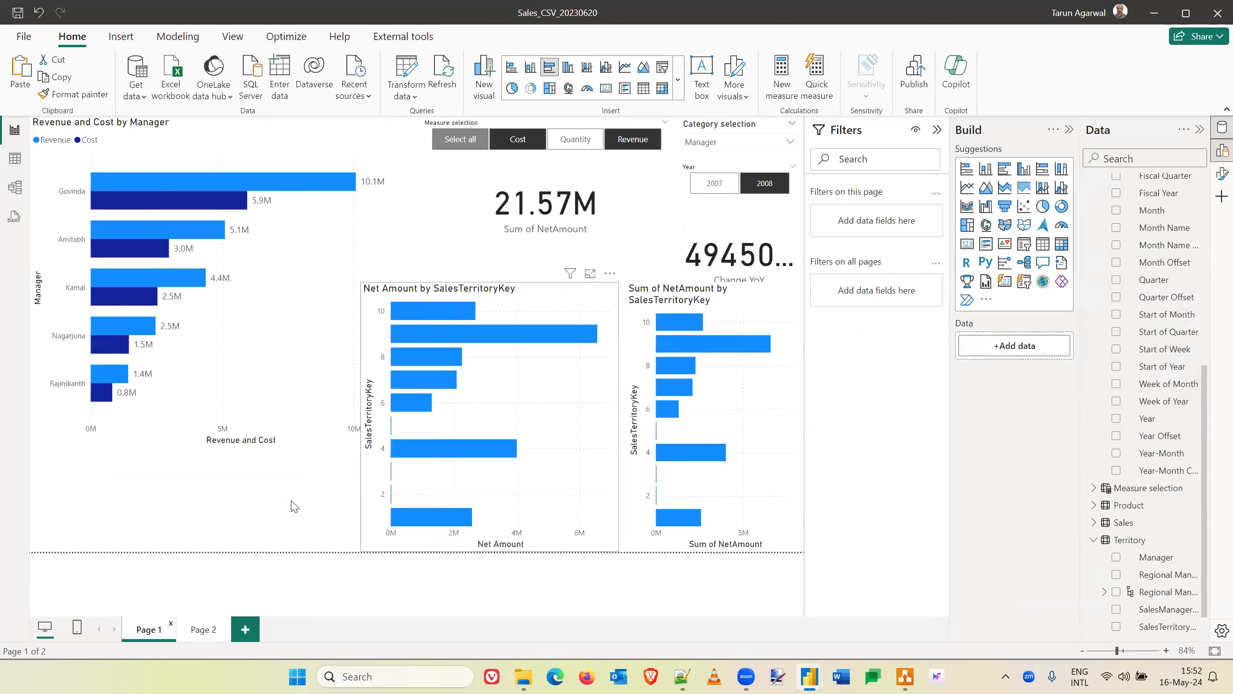
click(264, 511)
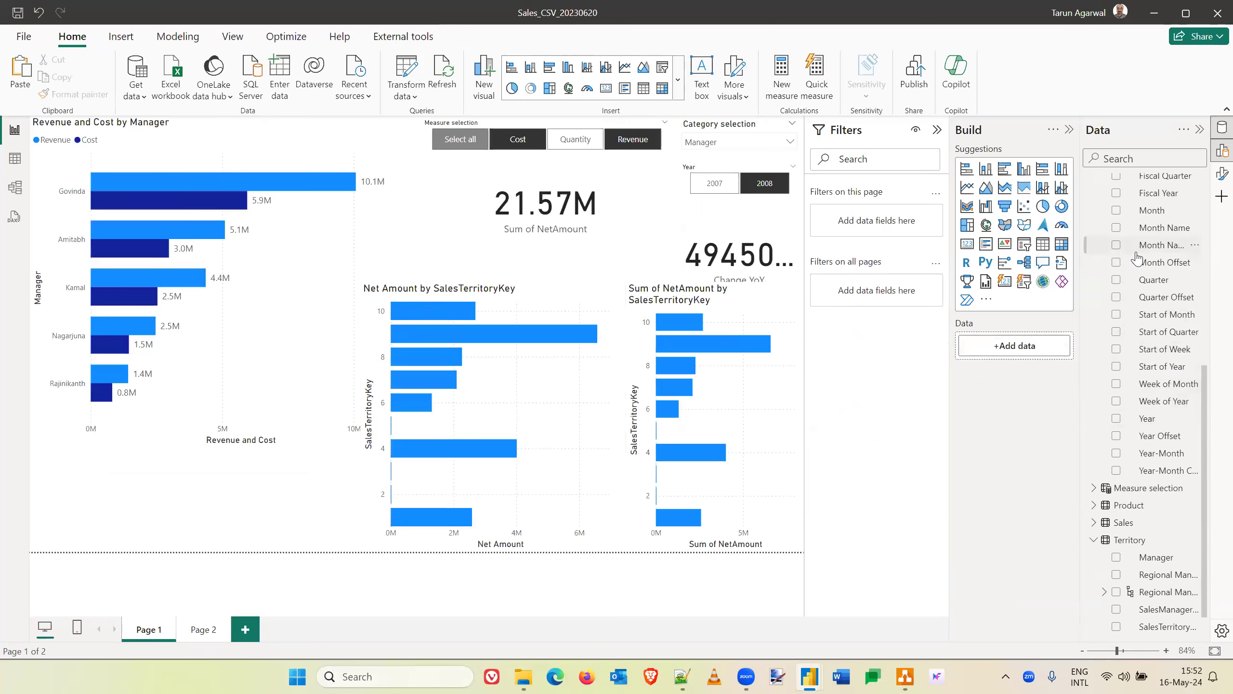
scroll(1137, 257, up, 5)
drag(1153, 203, 153, 515)
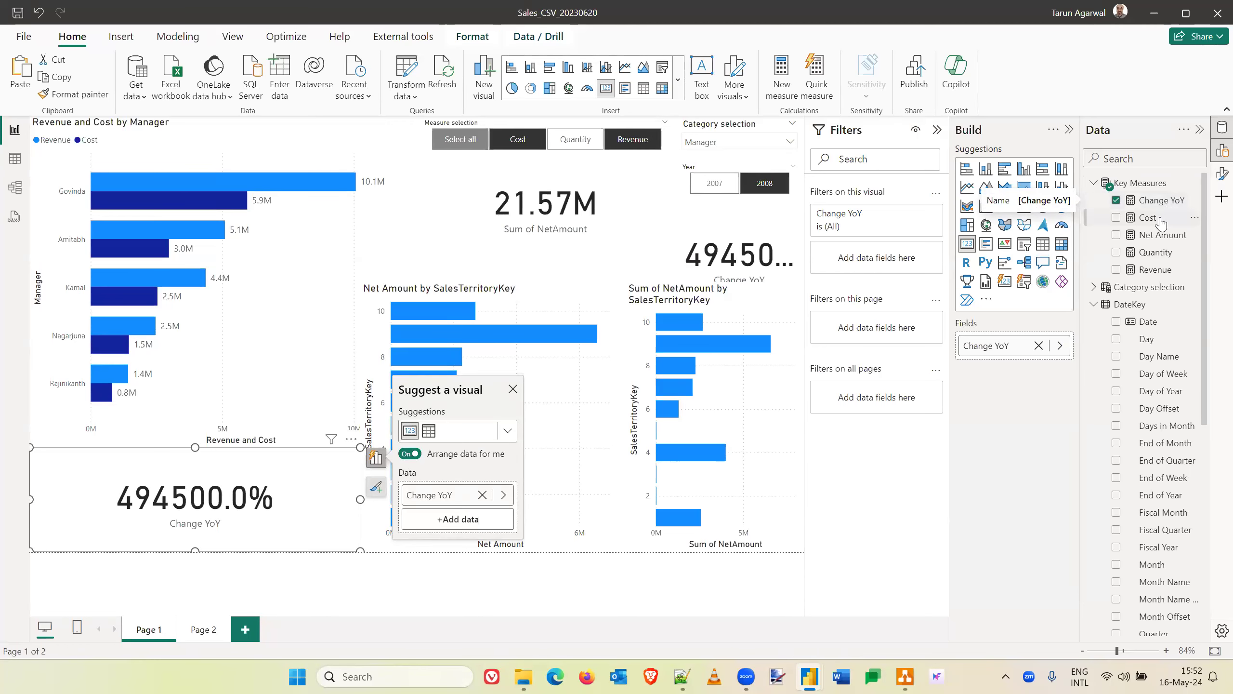
- Cross-filter Page 1 by the topmost manager's bar and convert the new Change YoY card to a line chart
click(168, 188)
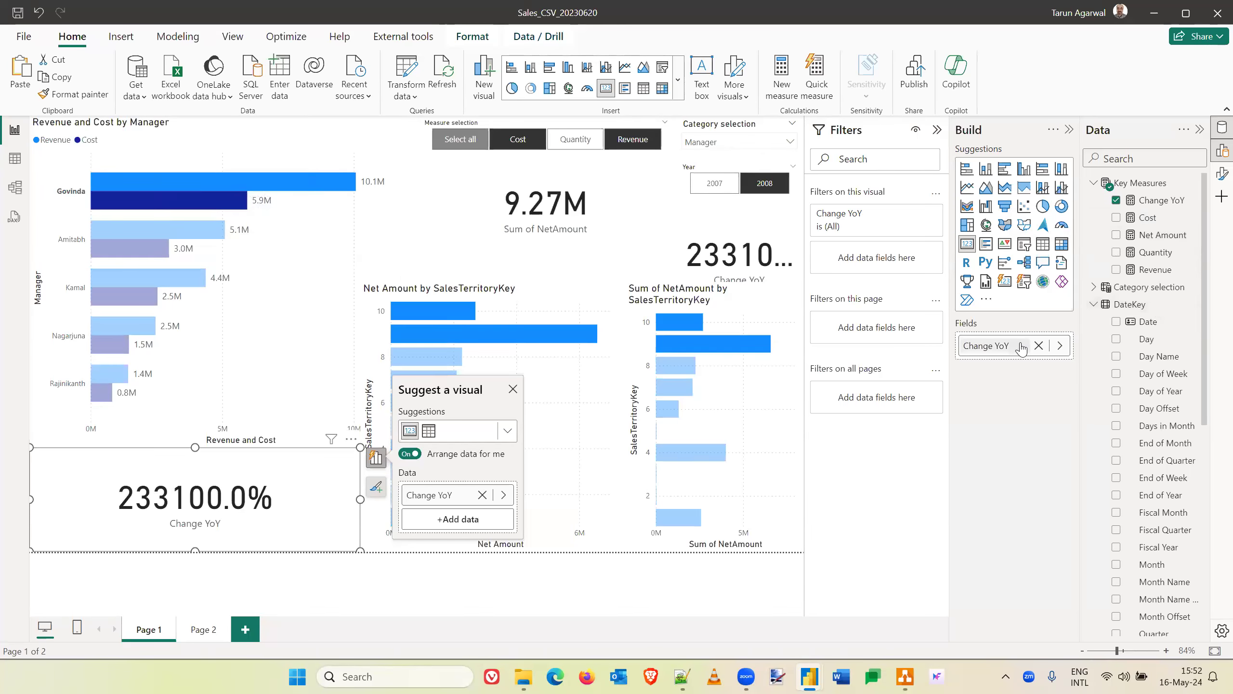
click(375, 459)
click(375, 459)
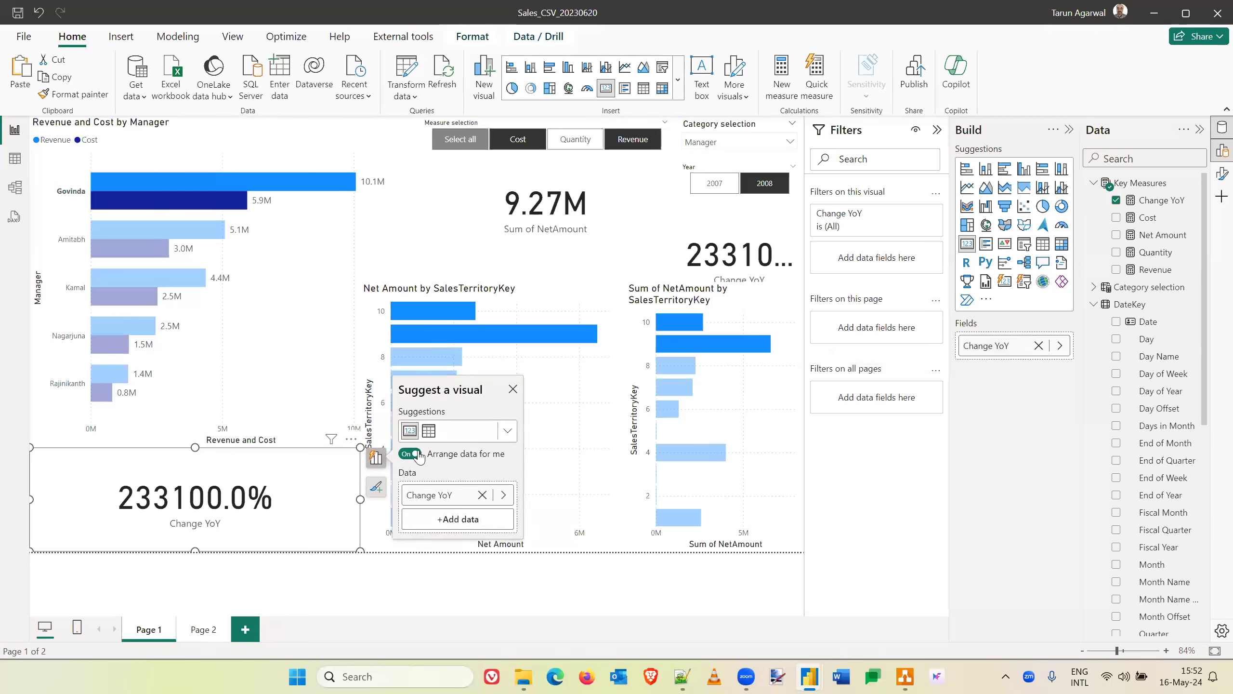
click(507, 435)
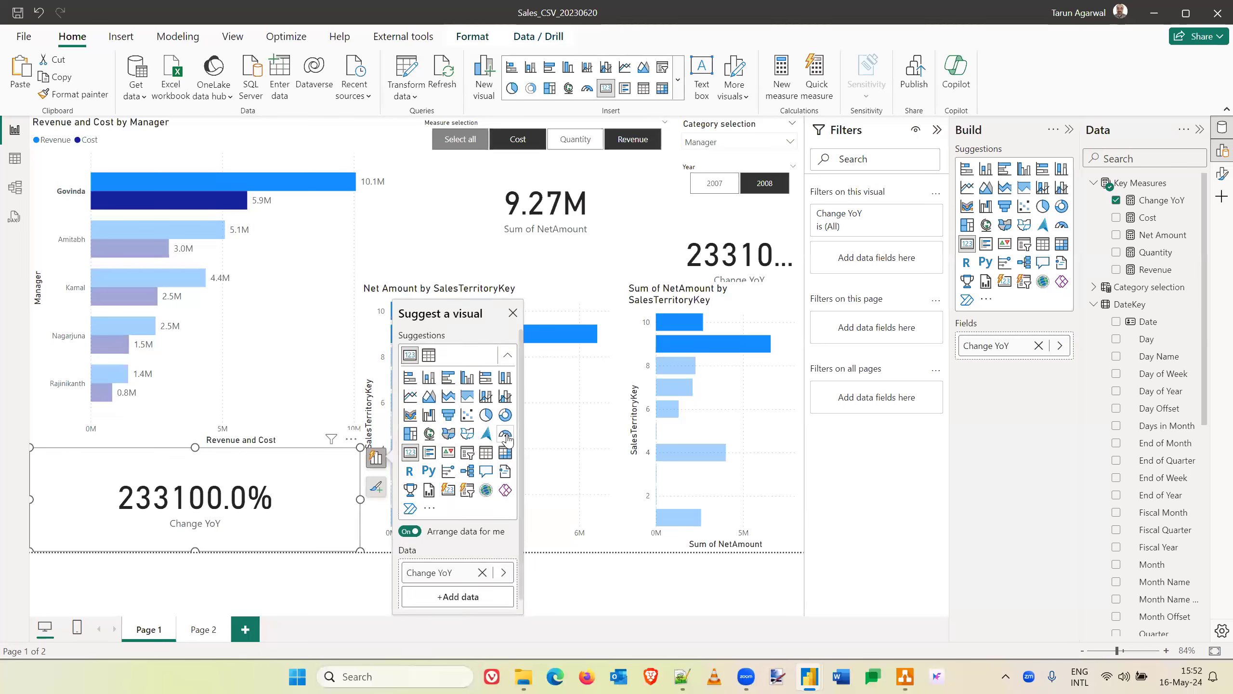
click(410, 396)
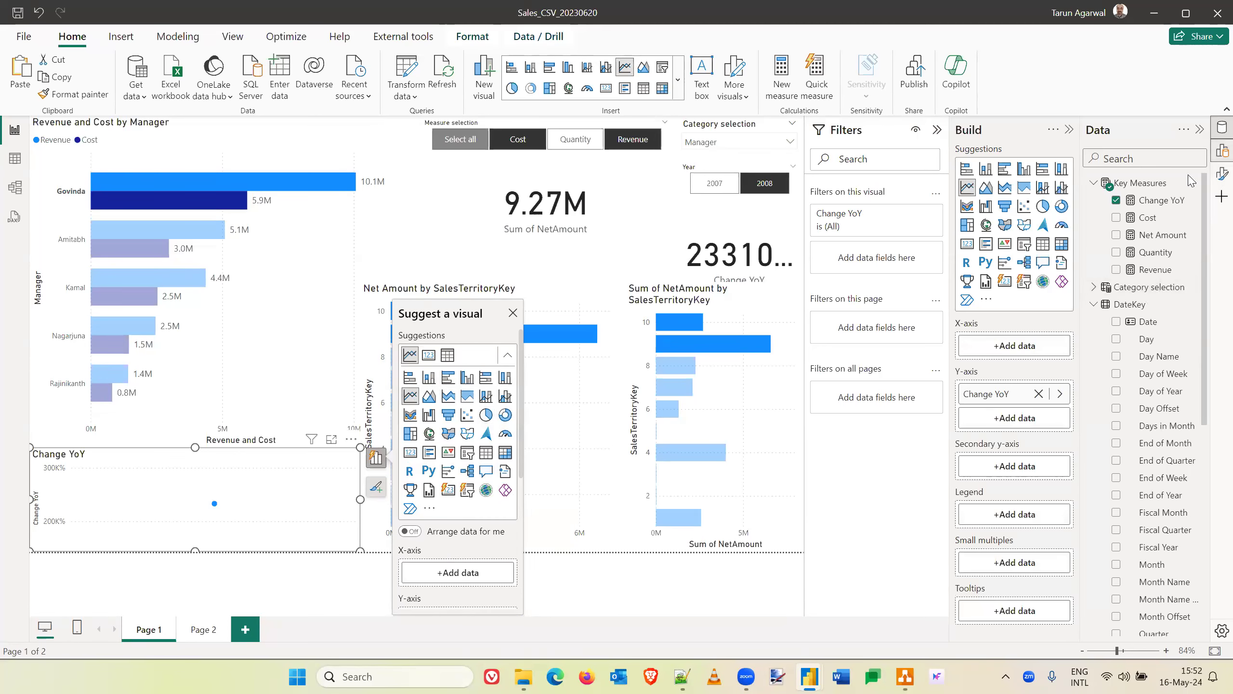
- Put DateKey's Year on the Change YoY line chart's X-axis and toggle 2008 off and on in the Year slicer
scroll(1174, 444, down, 5)
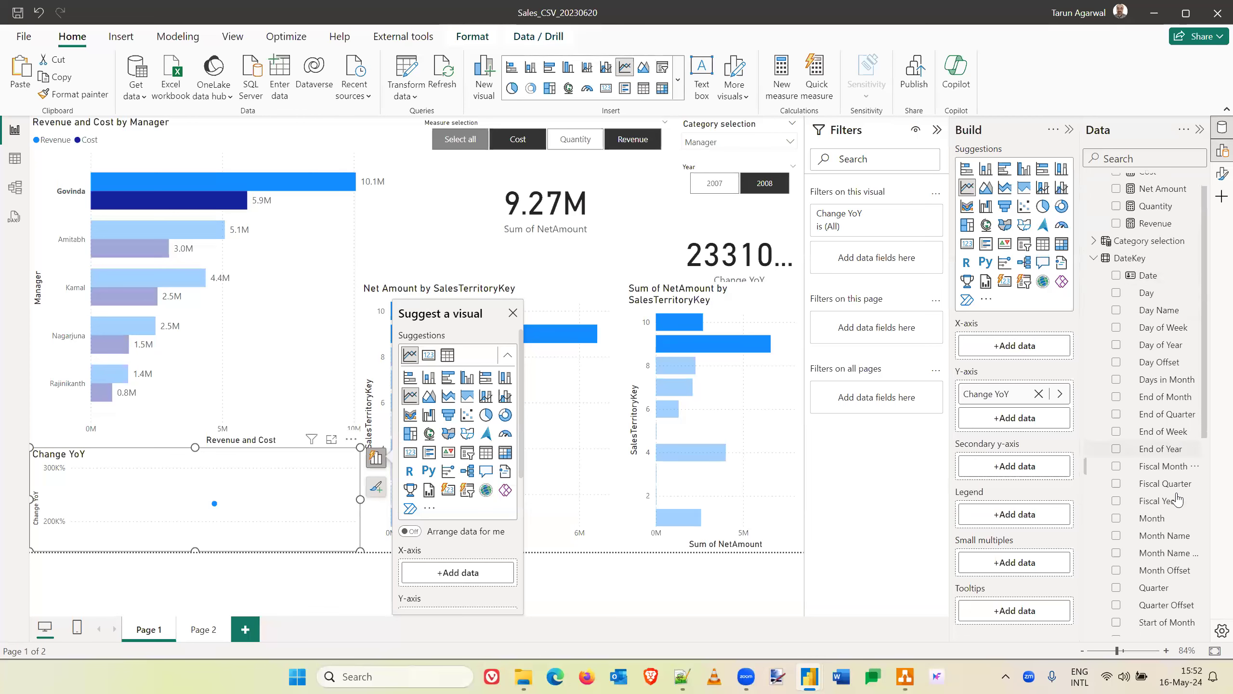
drag(1156, 539, 1023, 352)
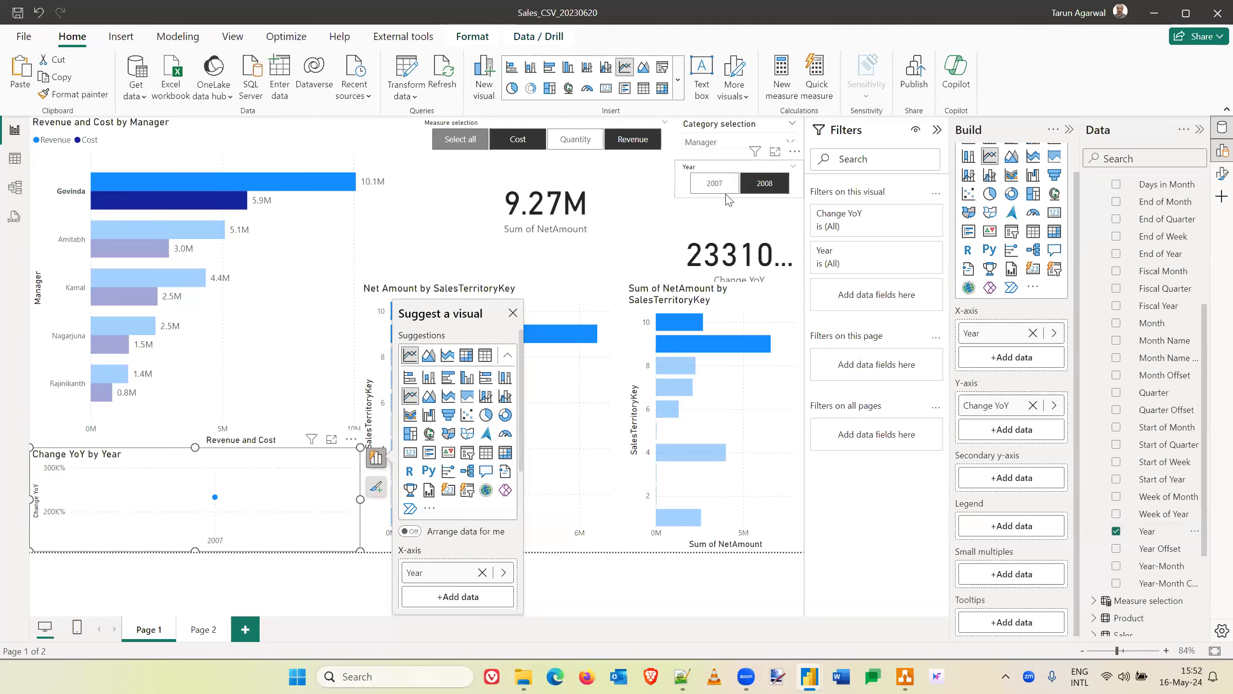
click(774, 184)
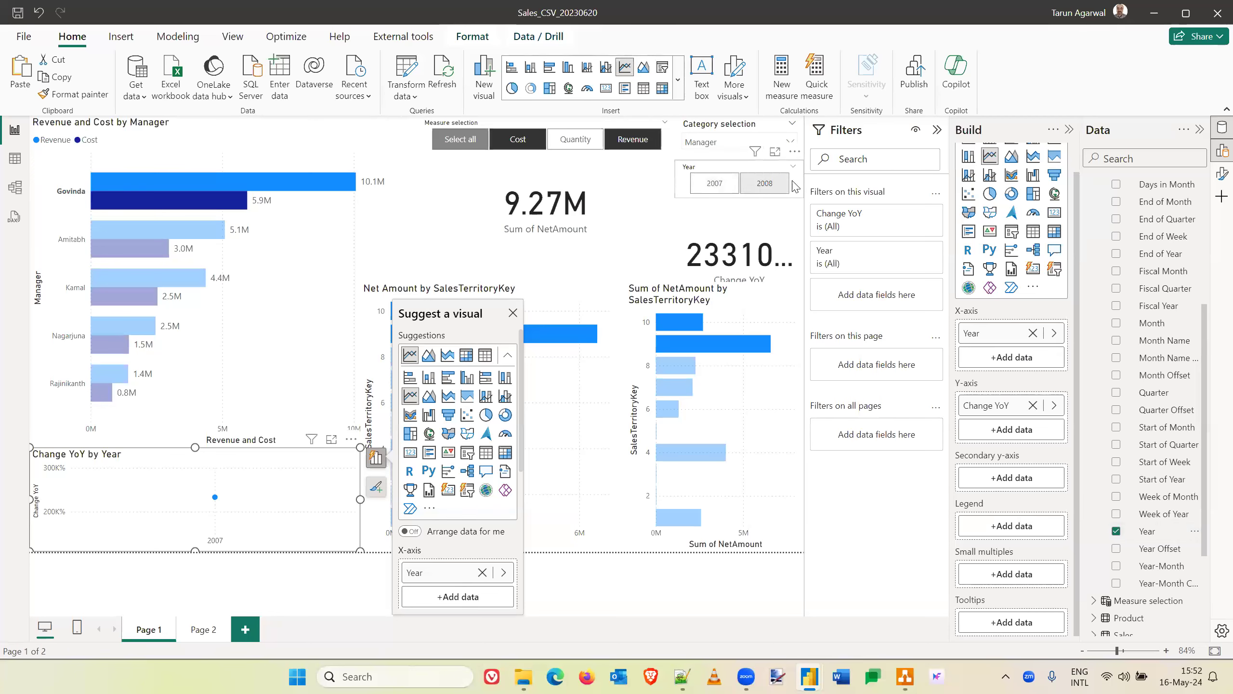
click(760, 190)
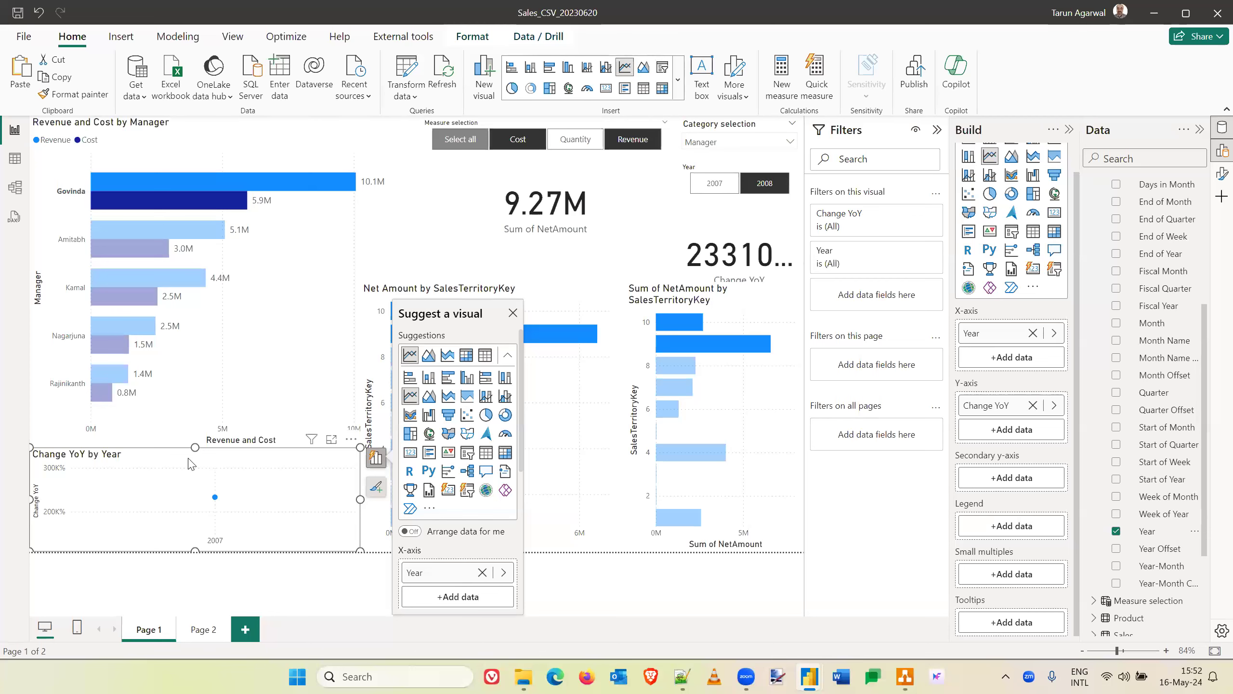
- Move the Change YoY by Year line chart from Page 1 to Page 2 and stretch it taller
key(Delete)
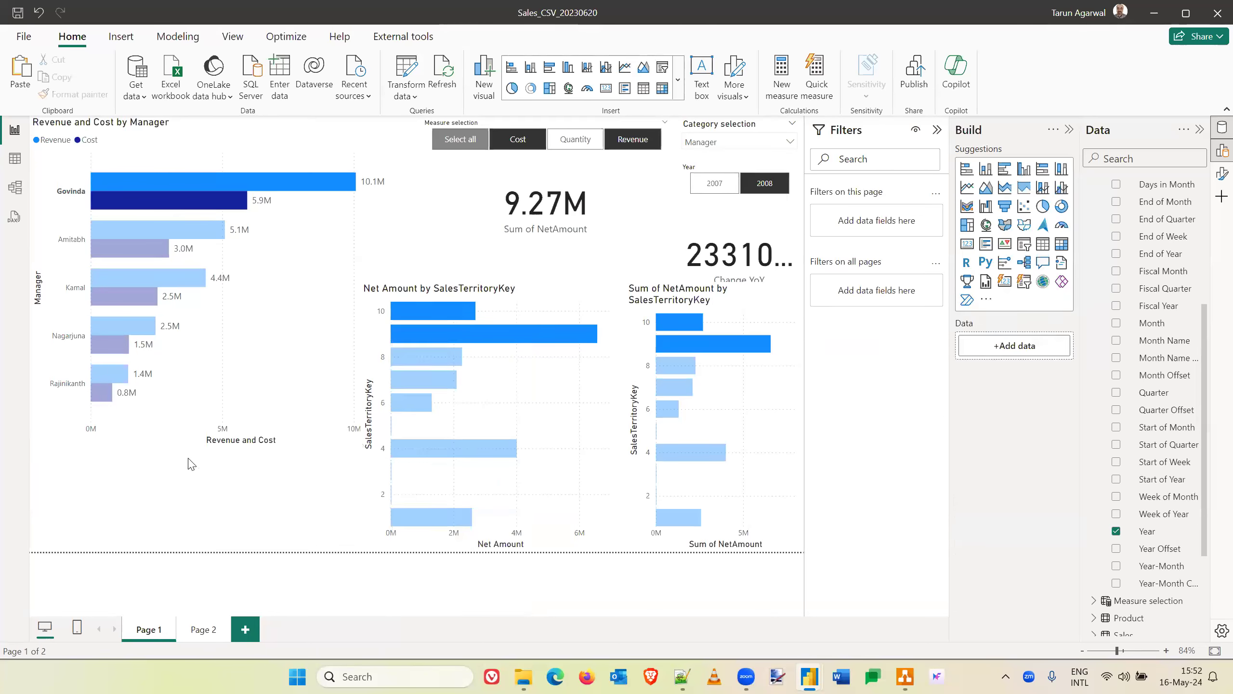
click(203, 629)
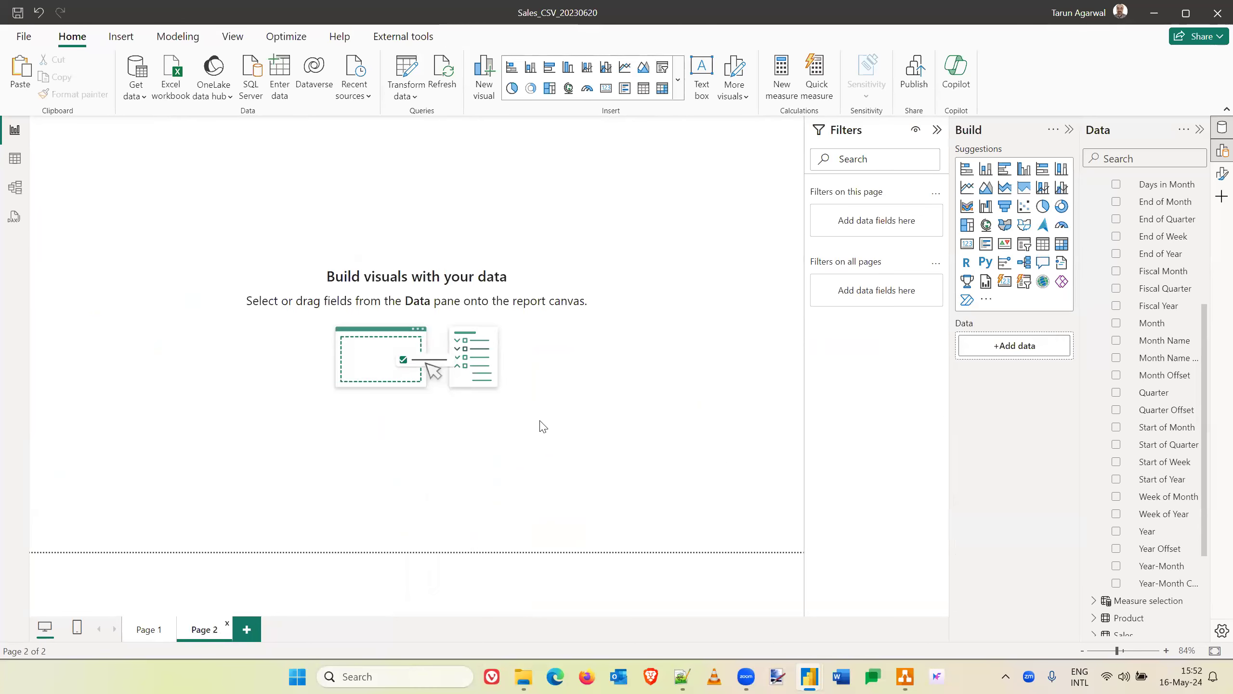
key(ctrl+v)
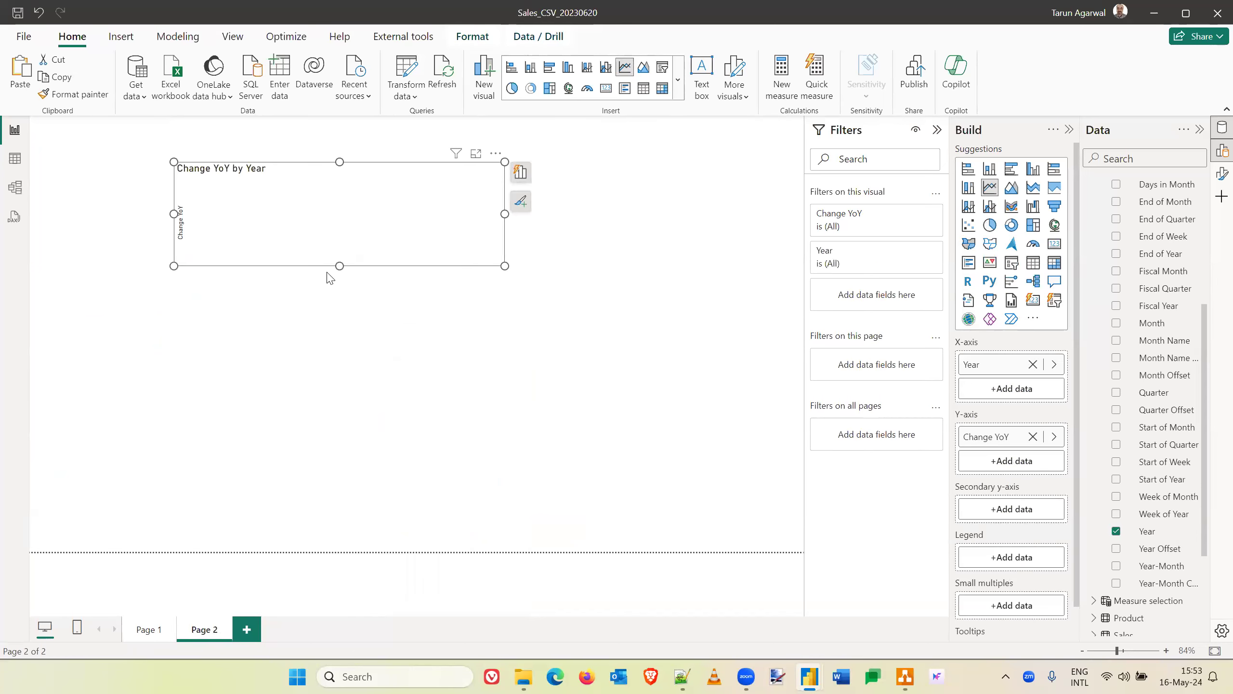
drag(338, 266, 338, 366)
drag(337, 457, 338, 451)
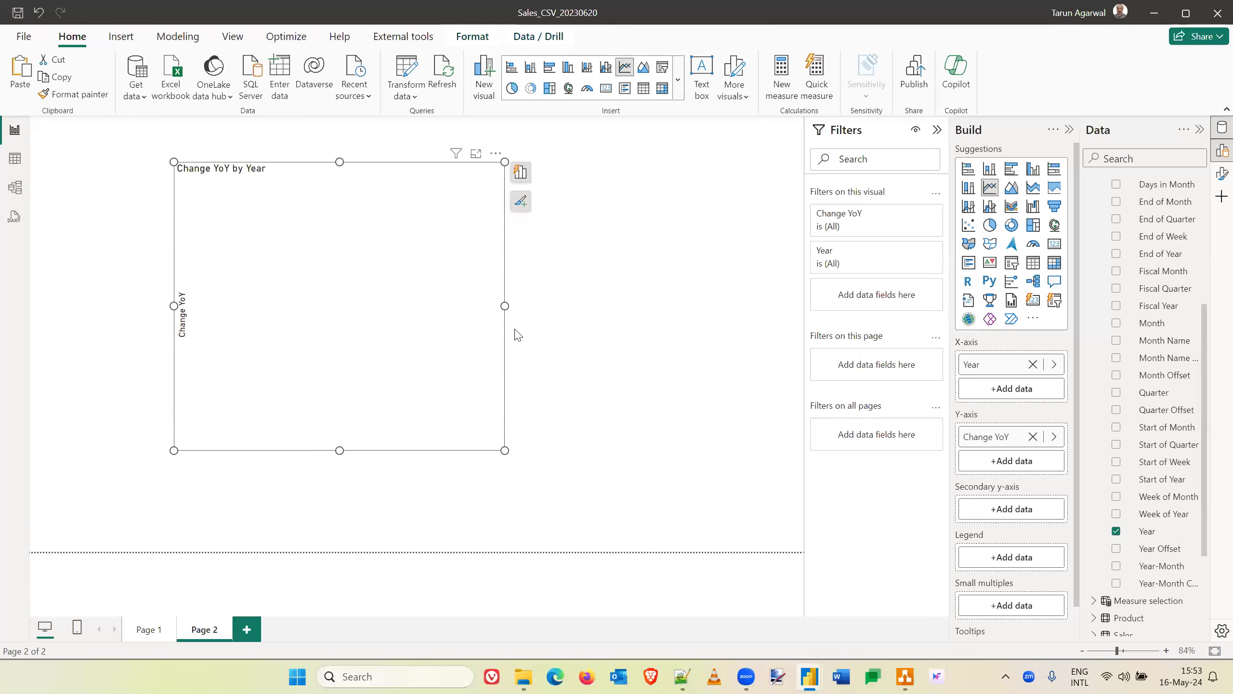
- Widen the Change YoY by Year line chart and delete it from Page 2
drag(504, 305, 699, 321)
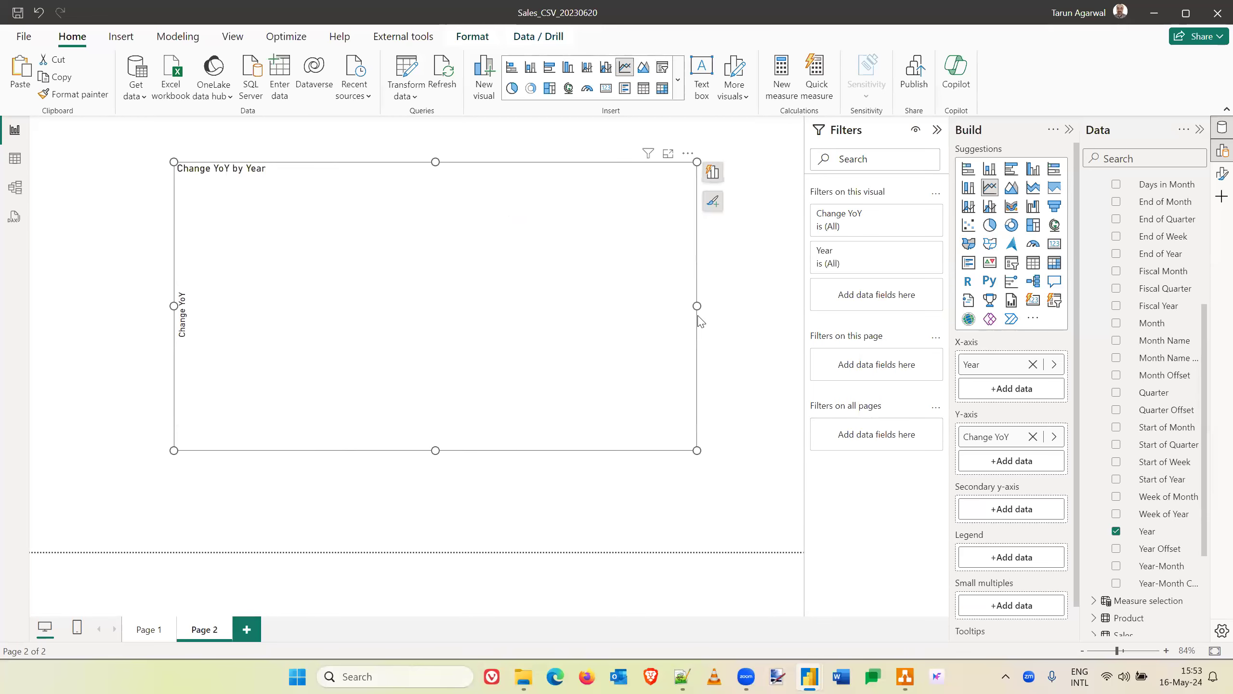
click(603, 500)
click(334, 284)
key(Delete)
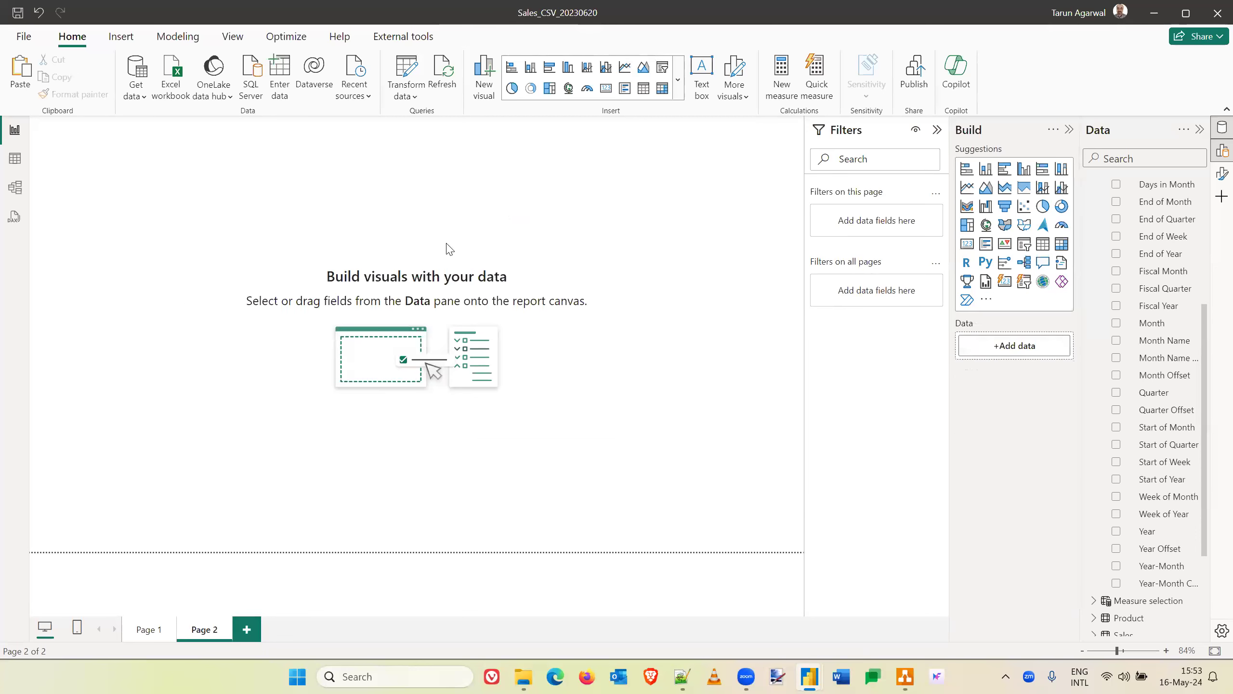
- Review the DAX formulas of the Change YoY, Cost, Net Amount, Quantity and Revenue measures in Key Measures
scroll(1155, 253, up, 5)
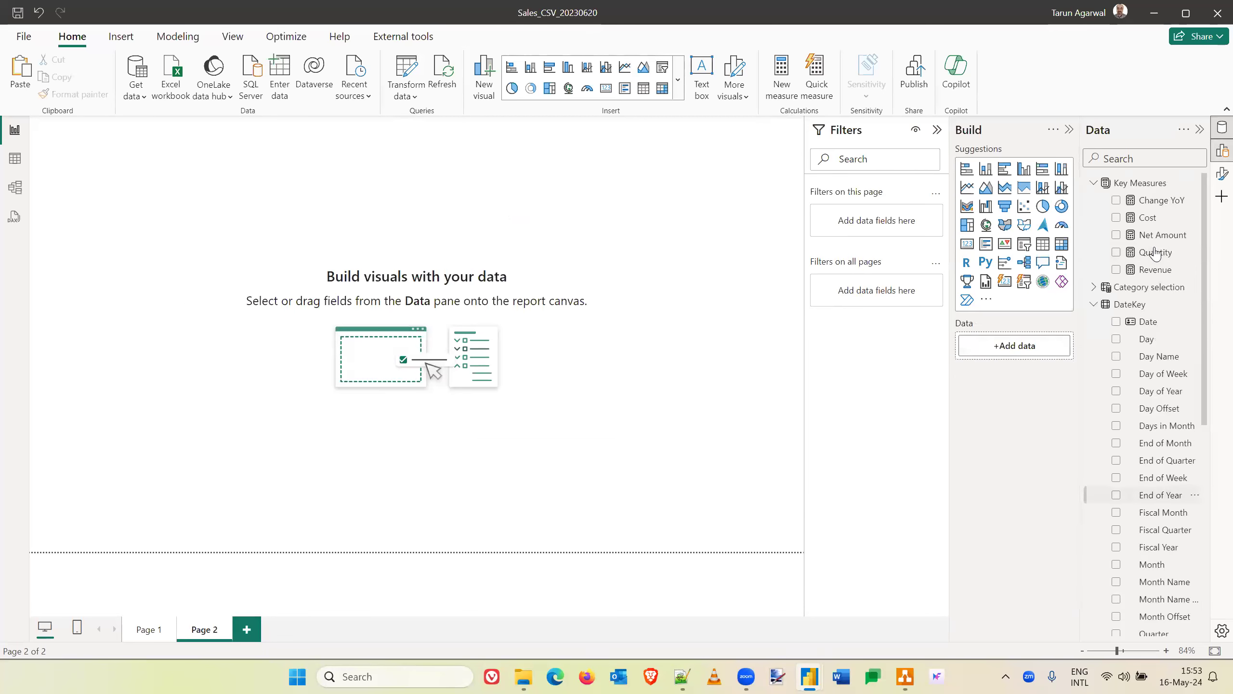
click(1164, 209)
click(1150, 218)
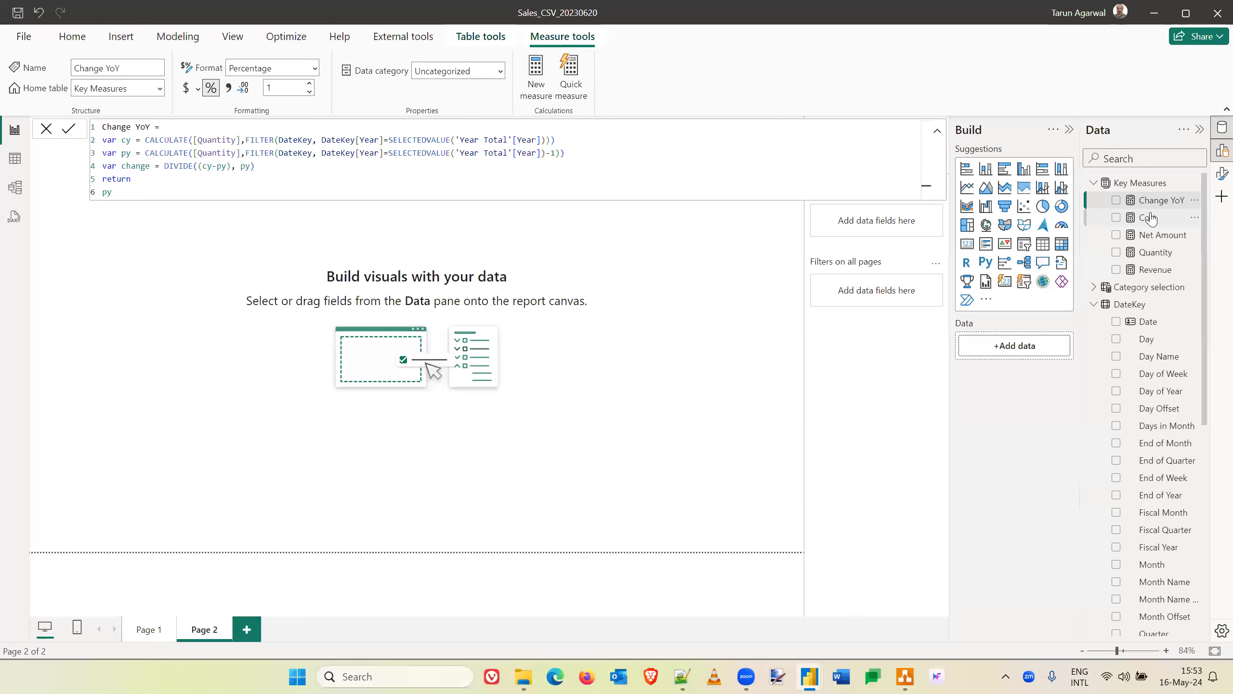
click(1152, 235)
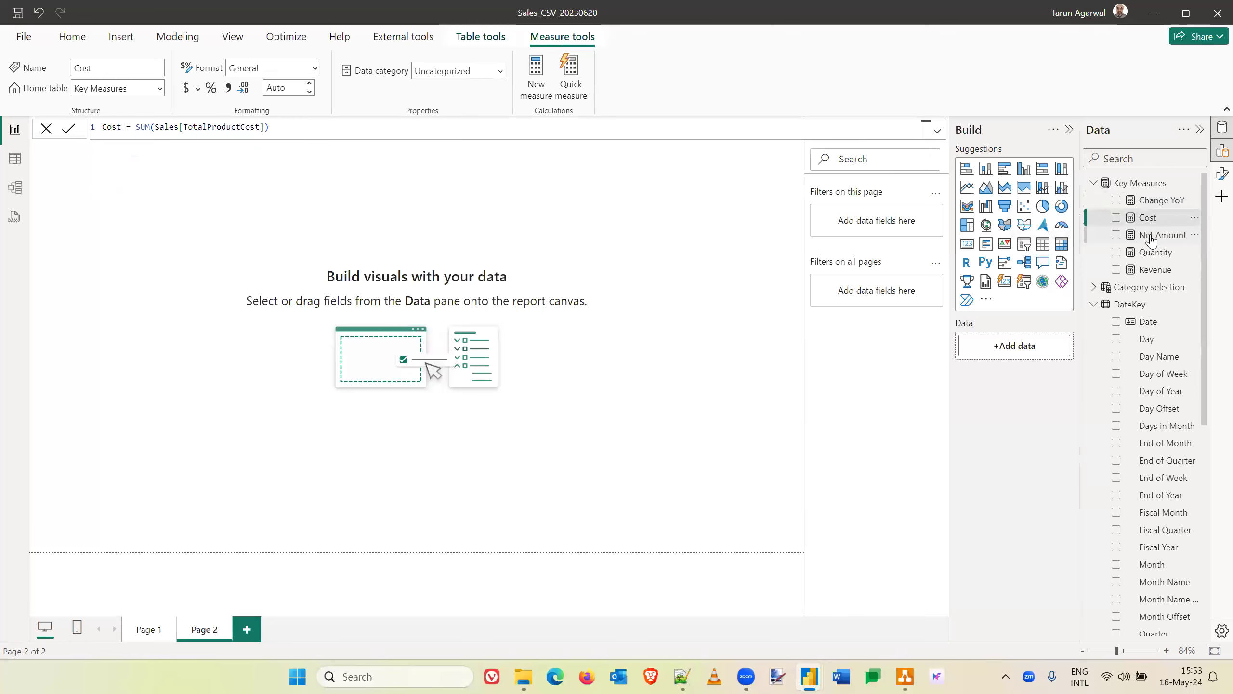
click(1155, 252)
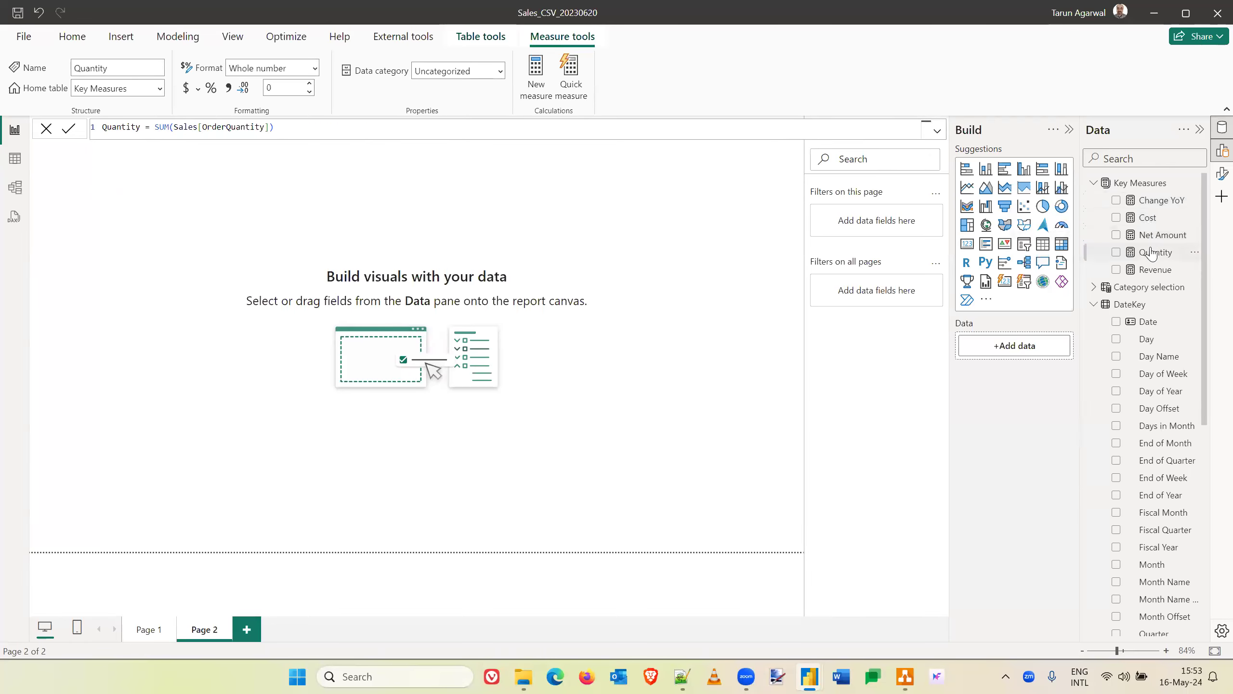
click(1154, 273)
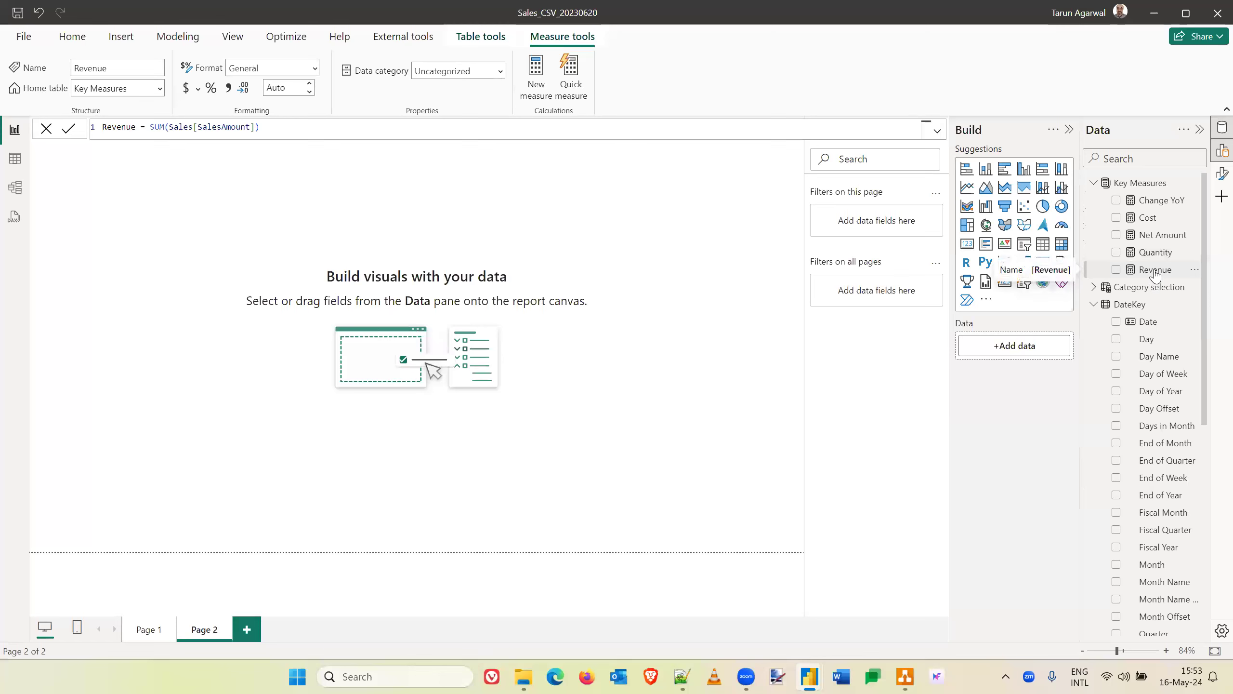
- Examine the Change YoY formula, tracing its cy and py variables and how the change variable uses them
click(1160, 202)
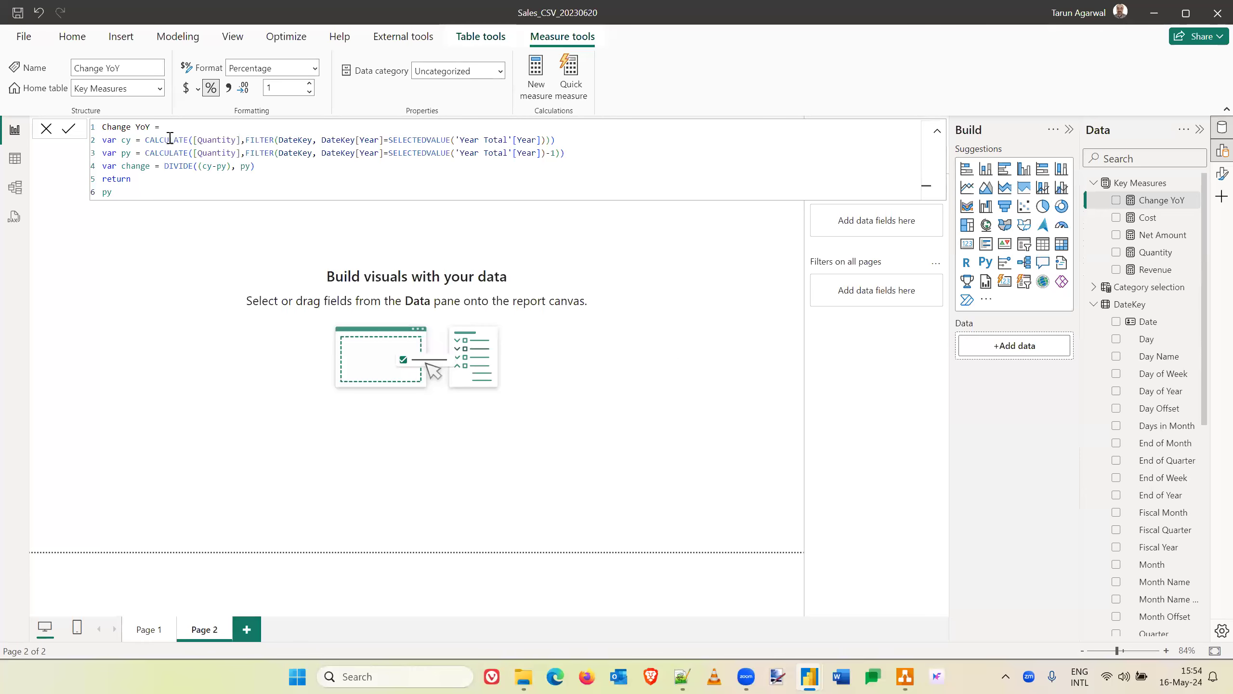
double_click(126, 139)
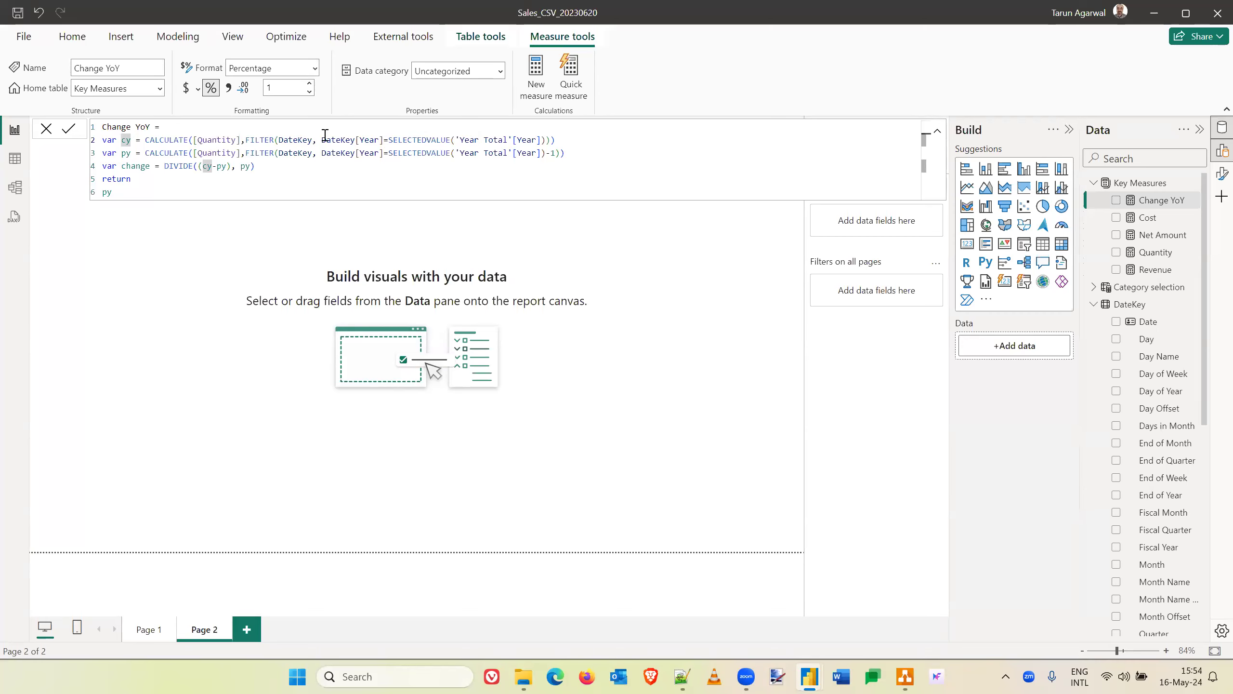
click(125, 154)
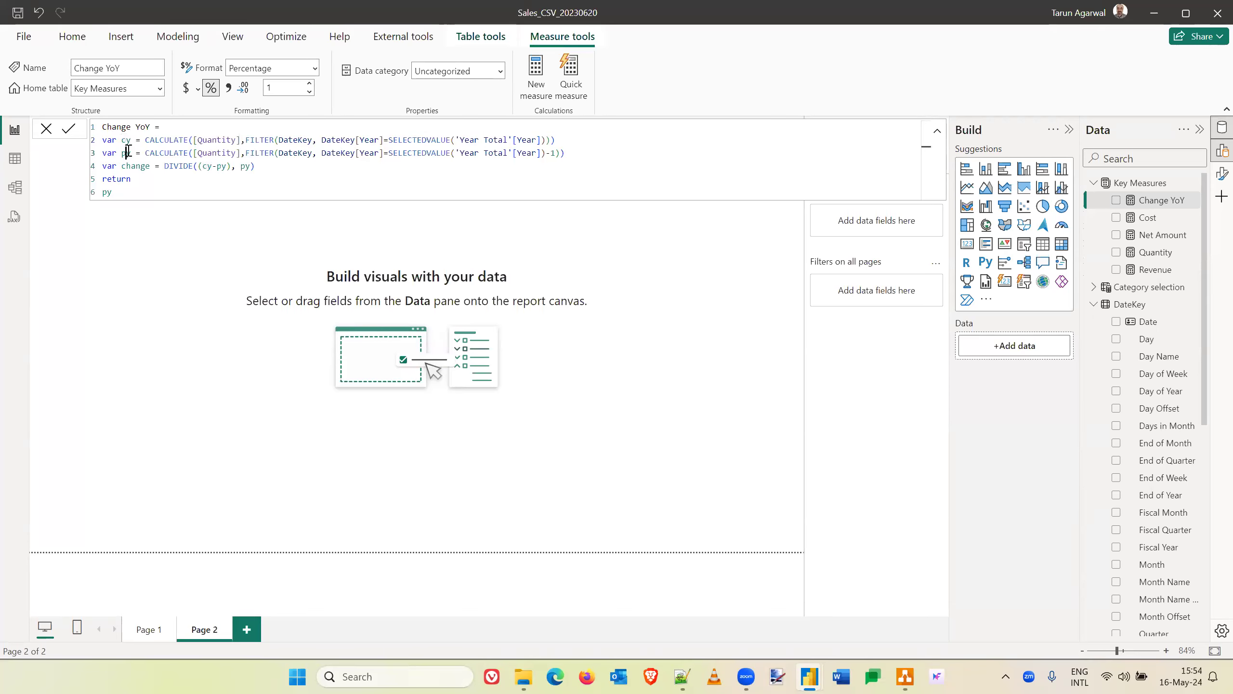
click(556, 153)
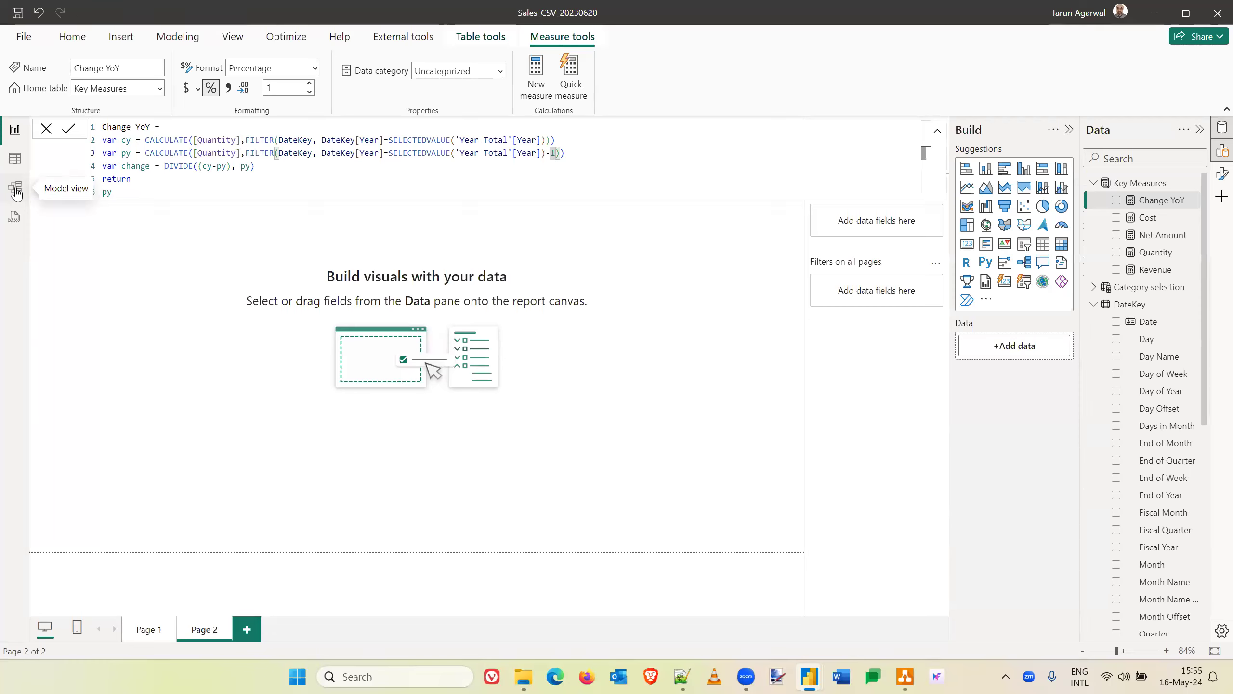
double_click(128, 140)
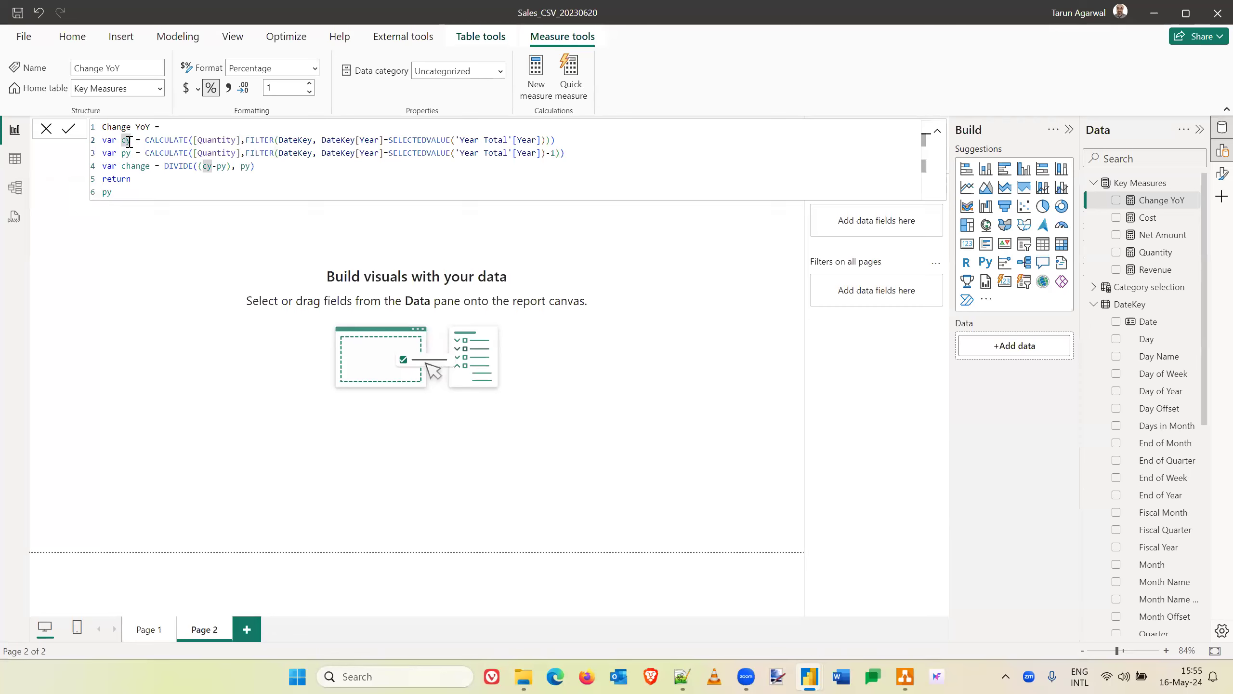
double_click(127, 153)
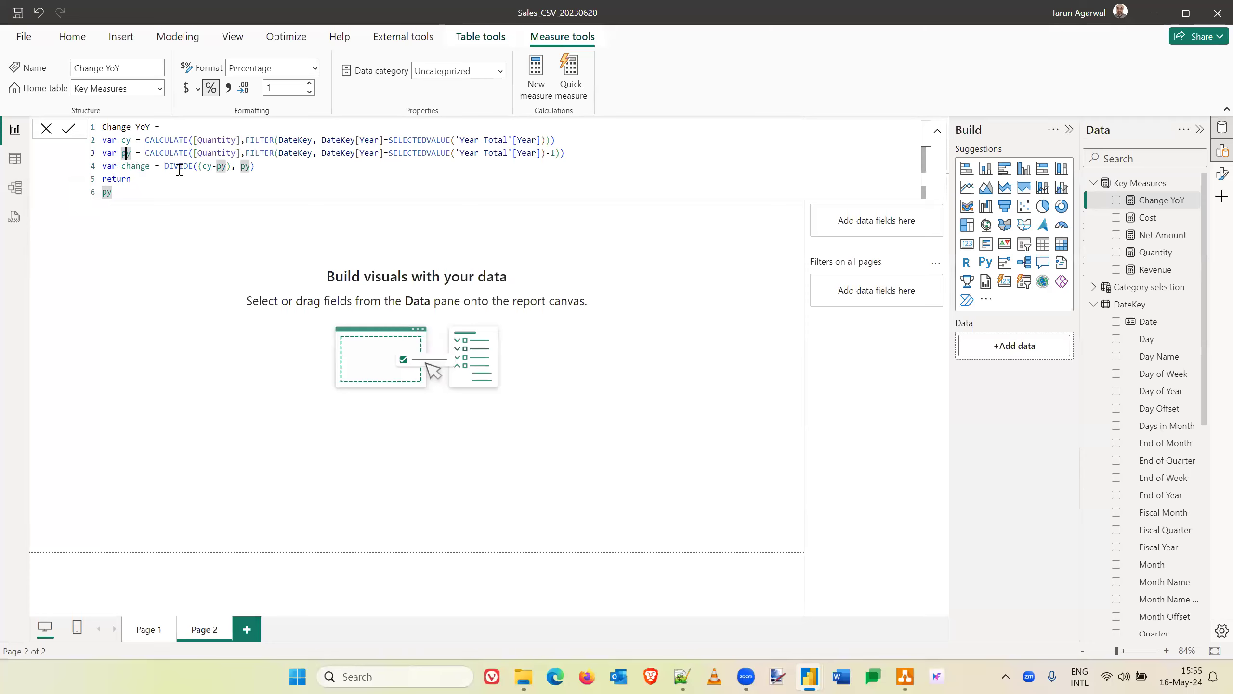
click(237, 166)
- Make the Change YoY measure return the cy variable
drag(117, 192, 101, 192)
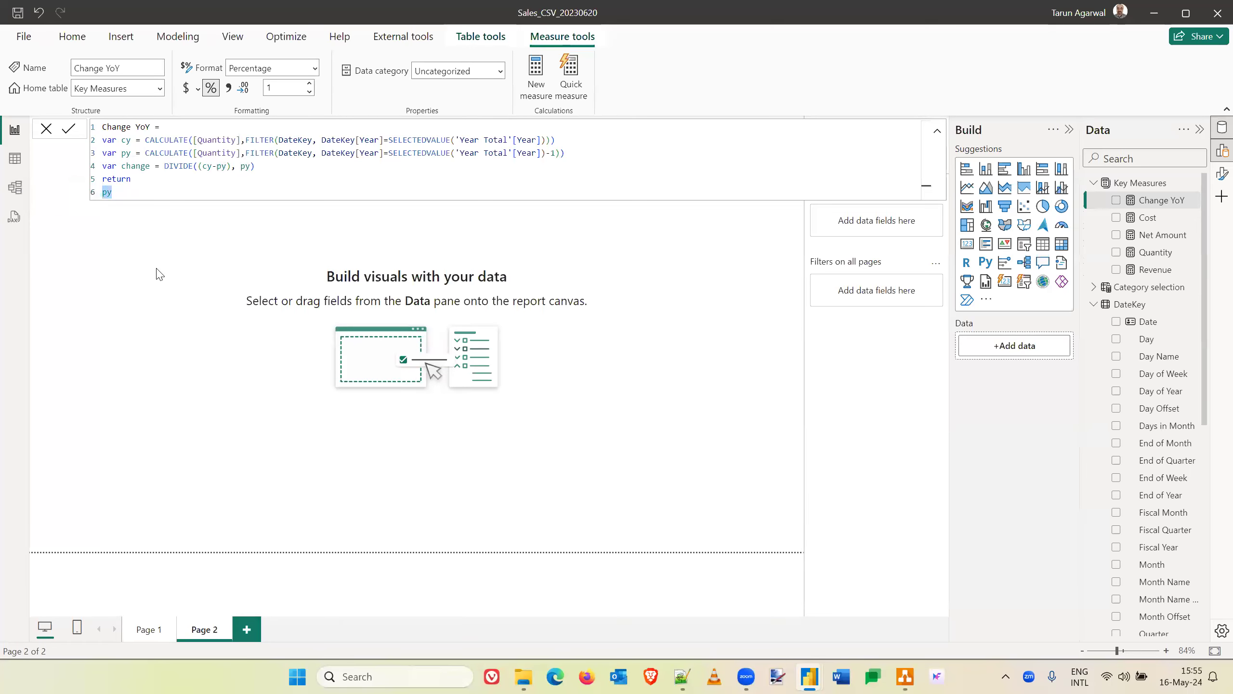
text(cy)
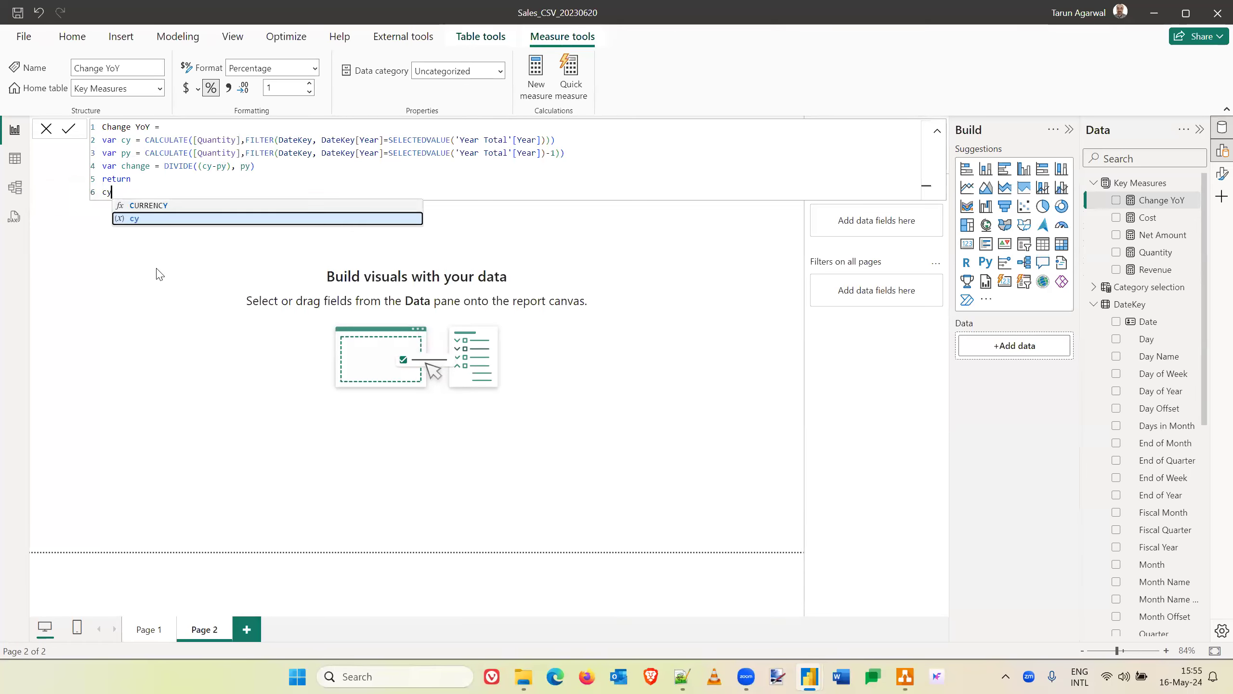
key(Escape)
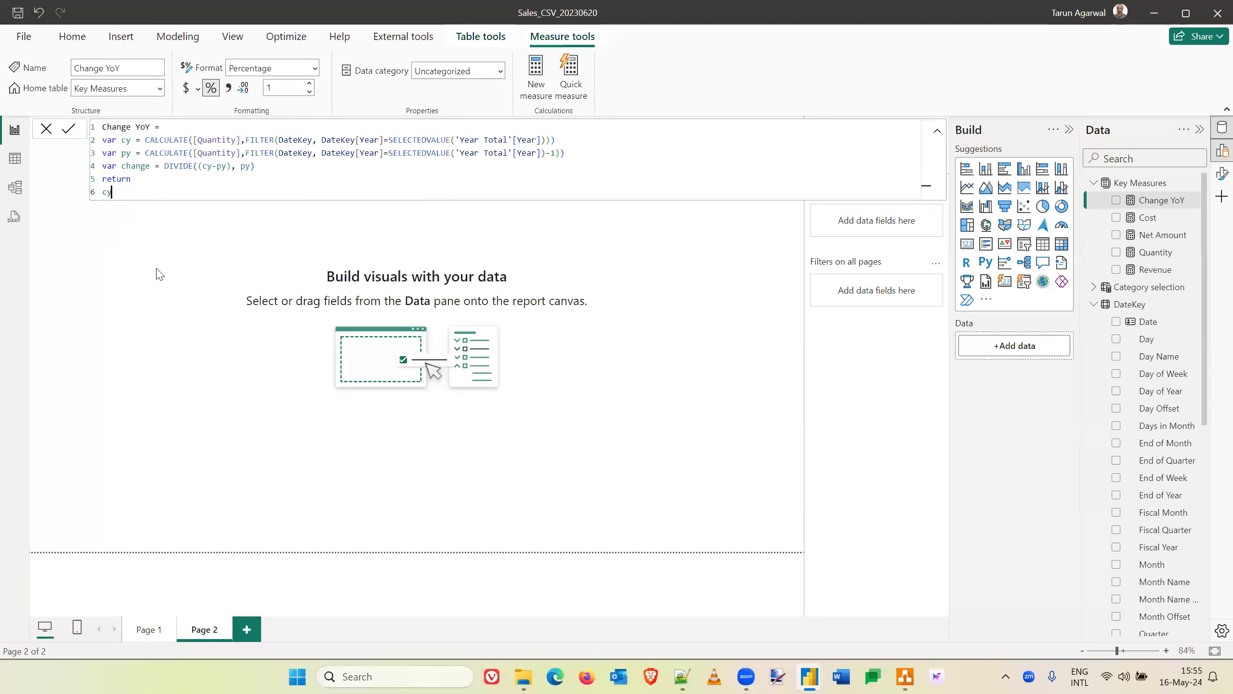
key(Return)
- Add a Change YoY card on Page 1 below the Revenue and Cost by Manager chart
click(147, 629)
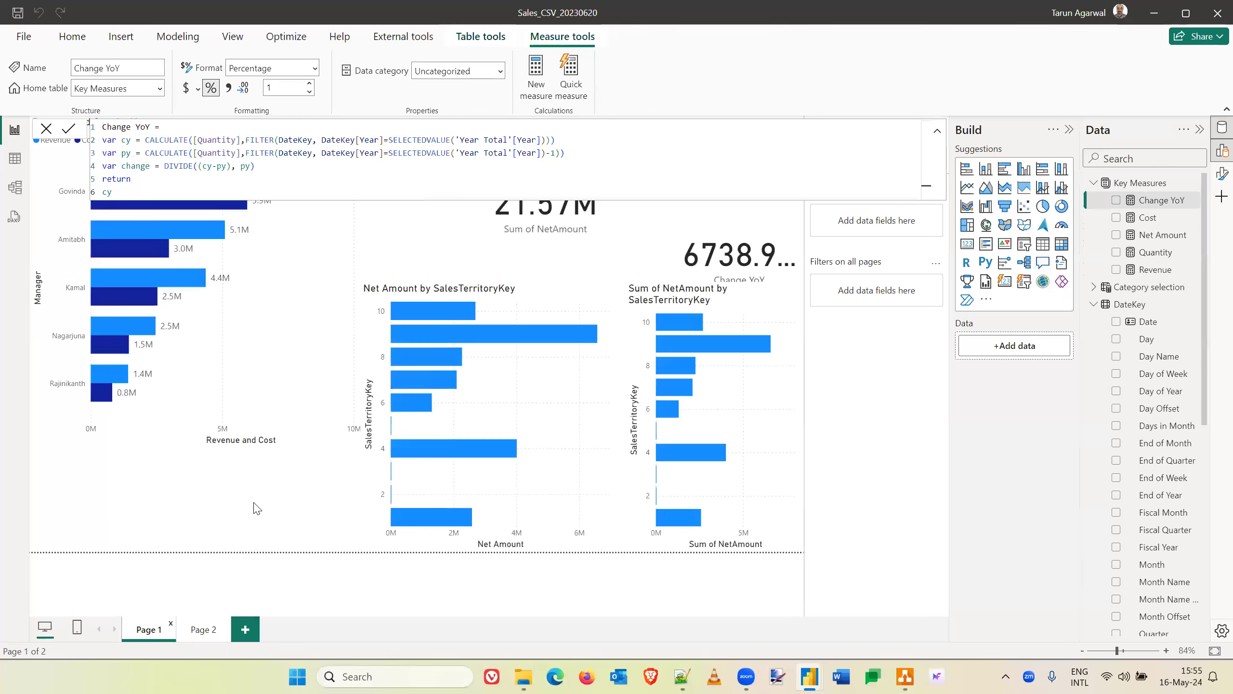
click(1137, 430)
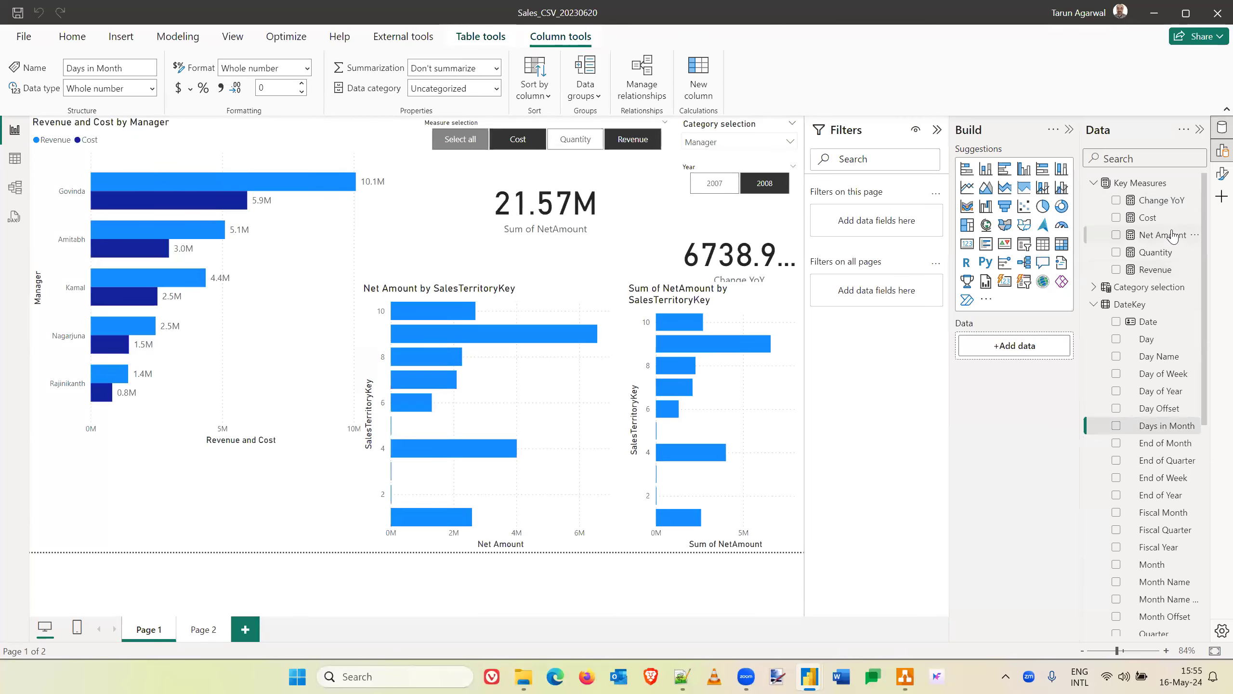
drag(1161, 200, 222, 511)
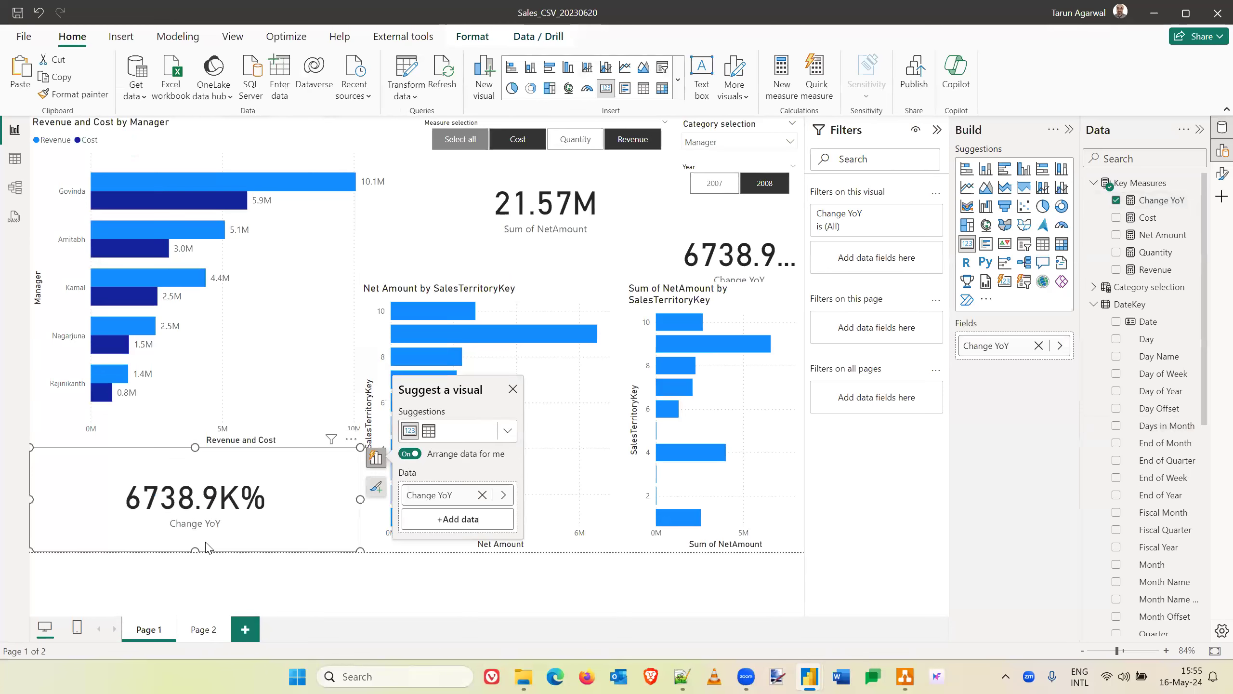
click(491, 146)
click(489, 145)
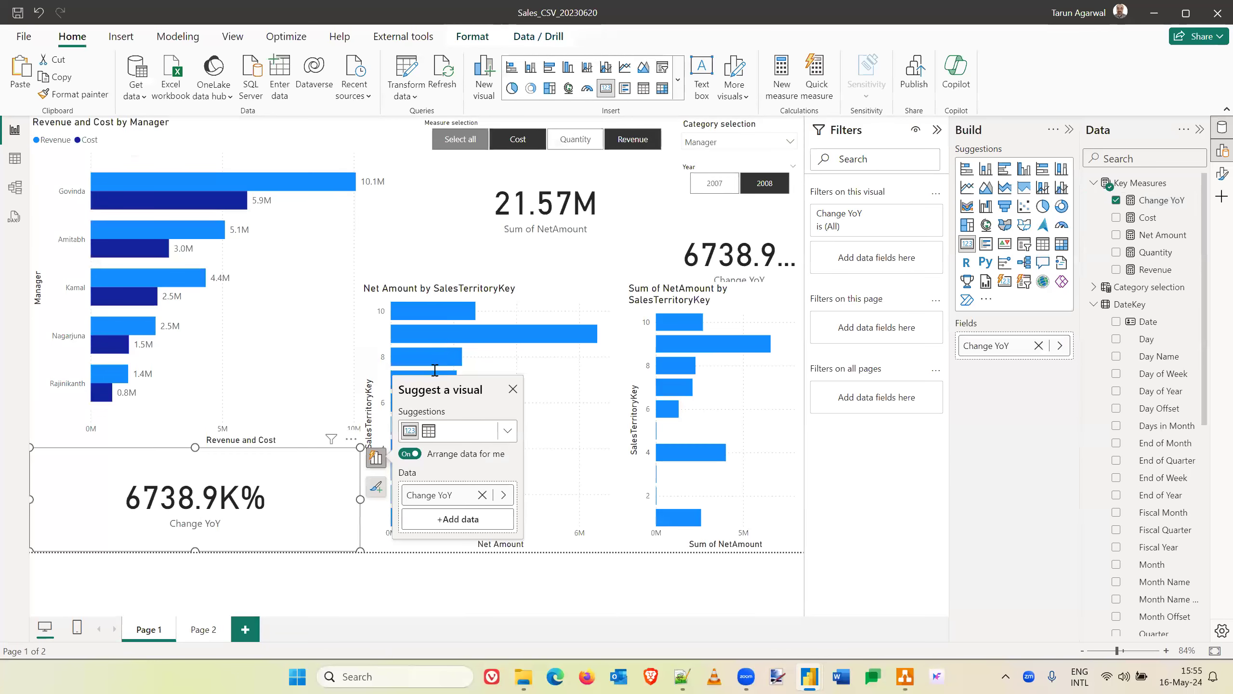
- Change the Change YoY measure's return expression to py and commit the formula
click(1149, 200)
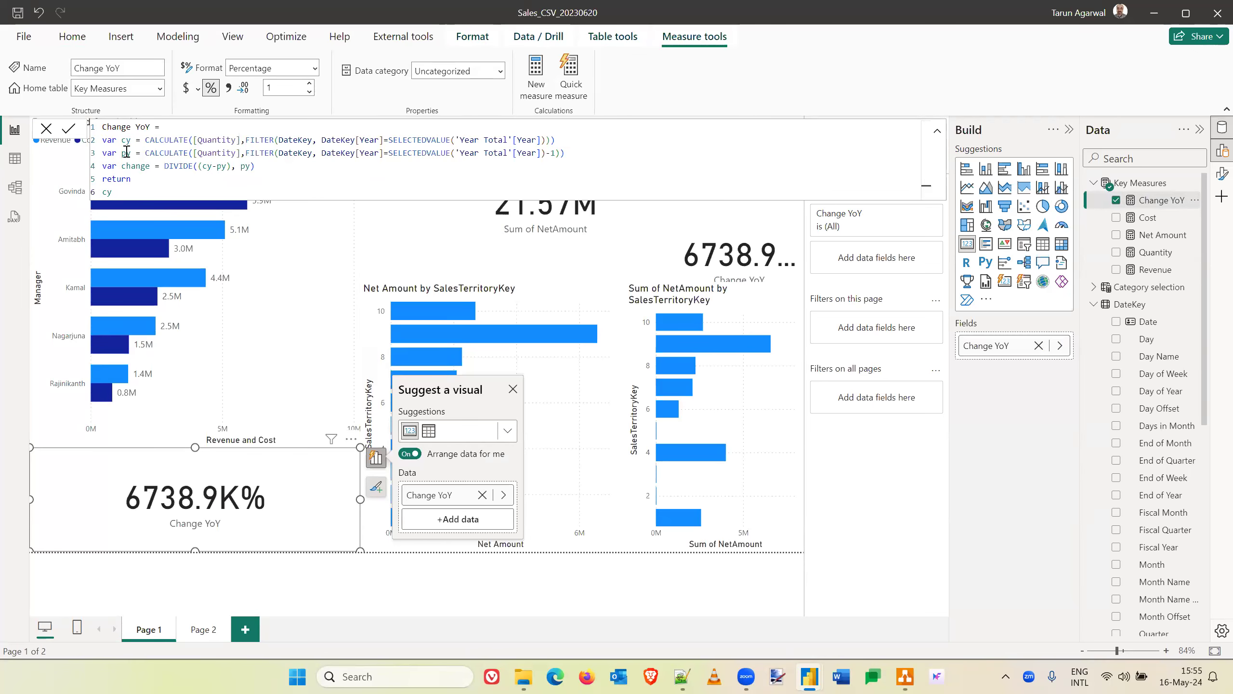
click(108, 191)
key(BackSpace)
text(p)
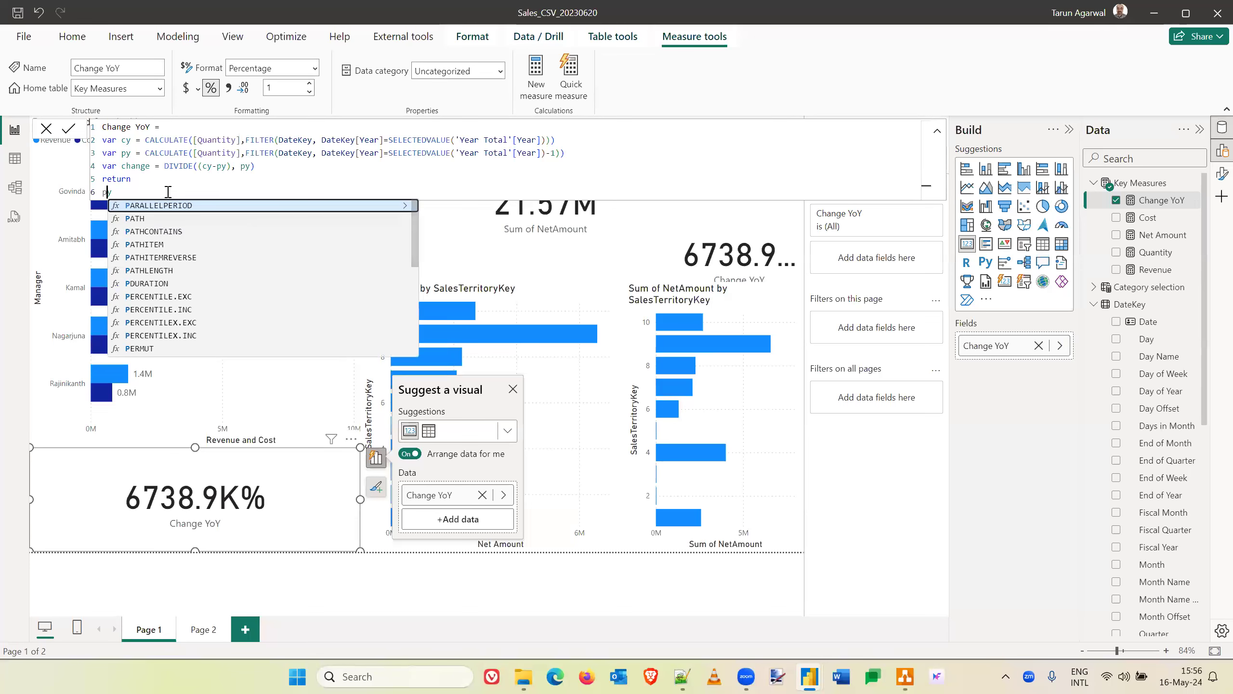
click(168, 192)
click(70, 131)
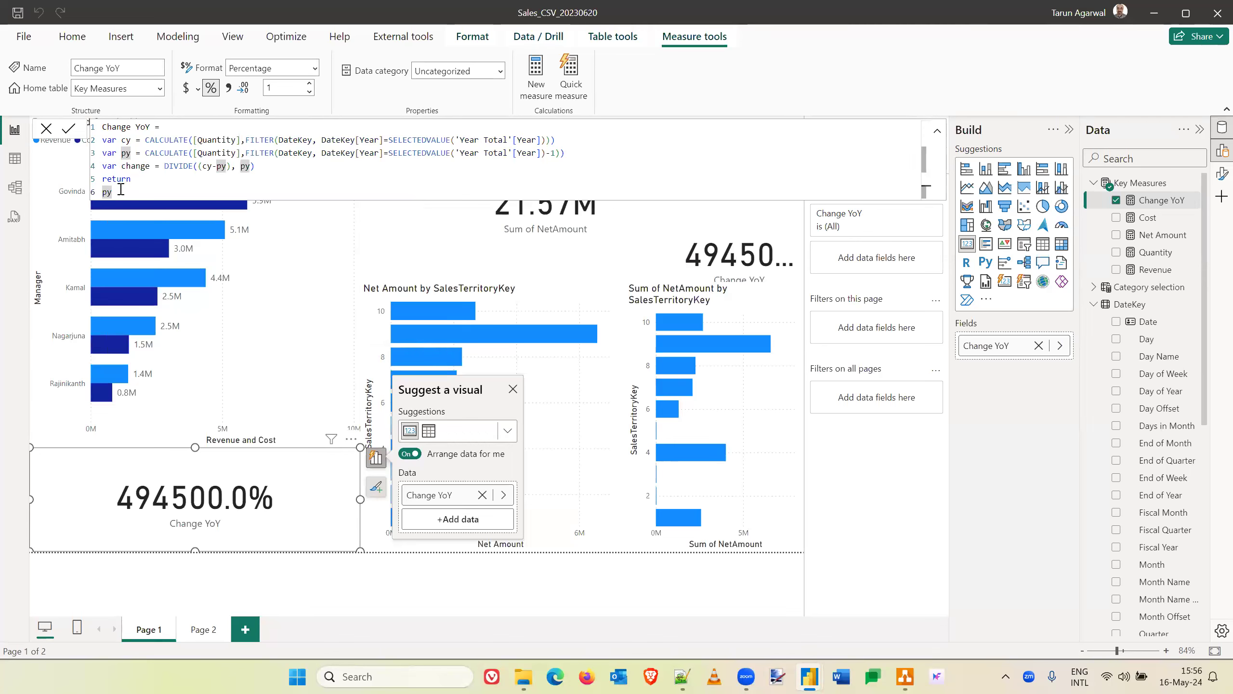
- Make the Change YoY measure return change, and cross-filter Page 1 by the second and then the third manager's bar
drag(121, 191, 100, 193)
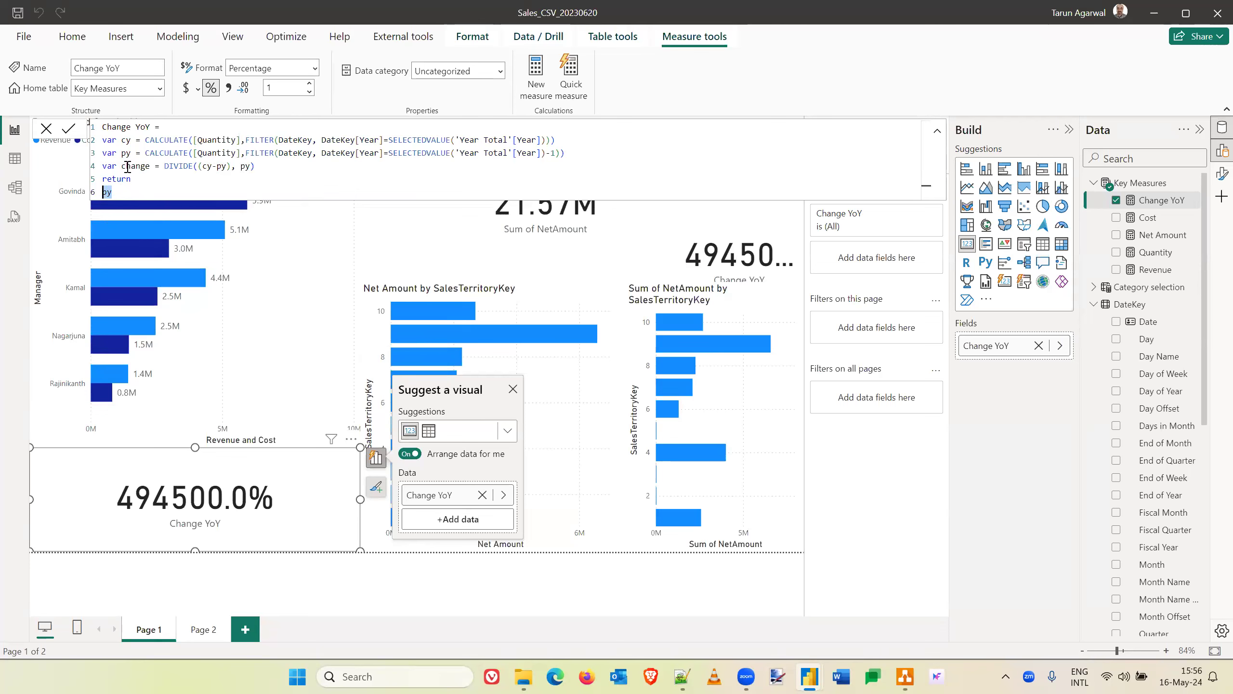
text(change)
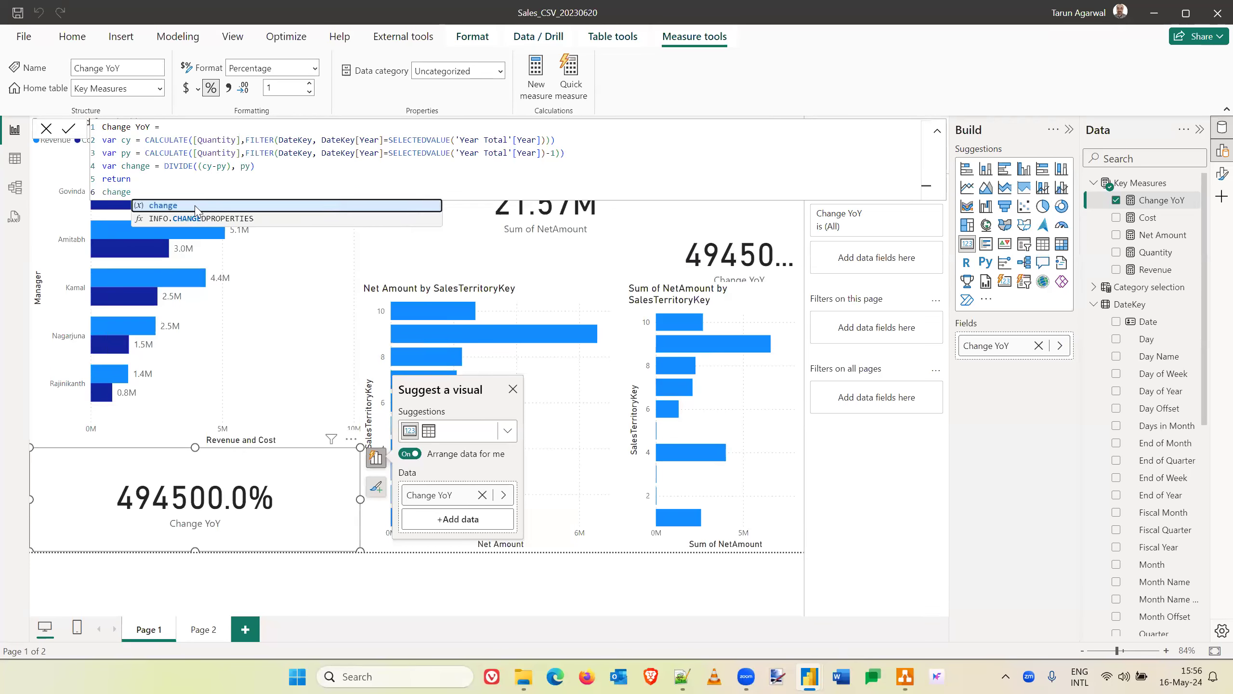
click(191, 205)
click(69, 128)
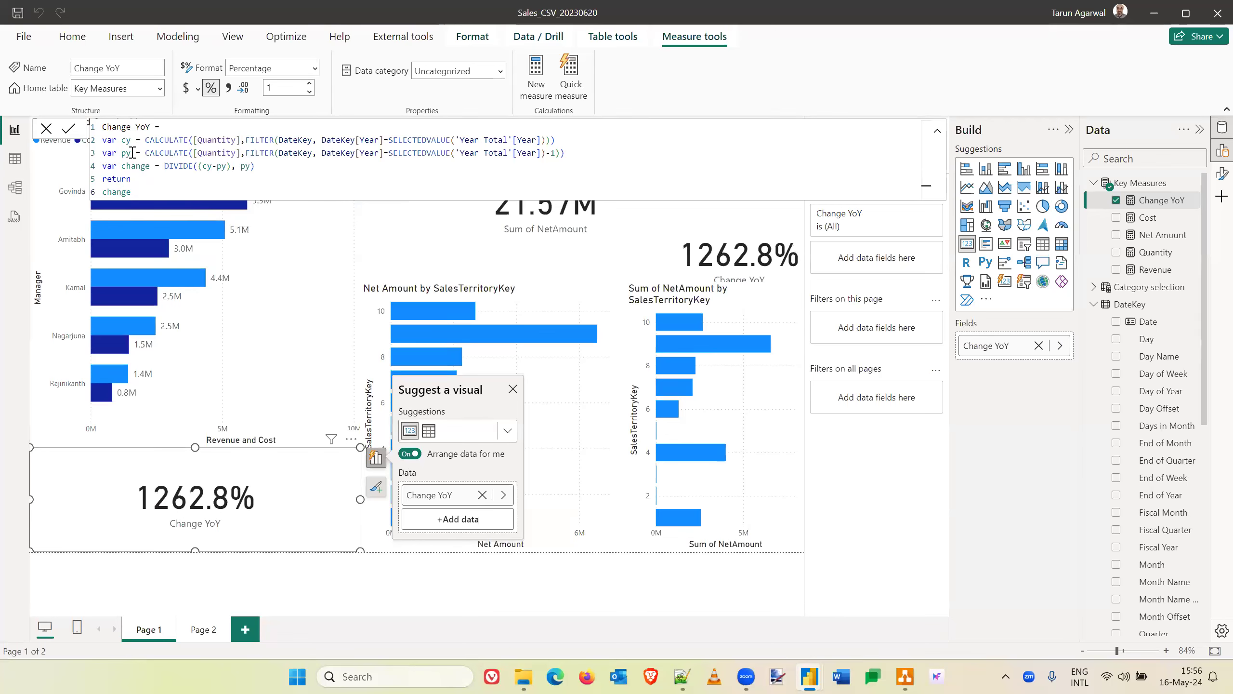
click(126, 232)
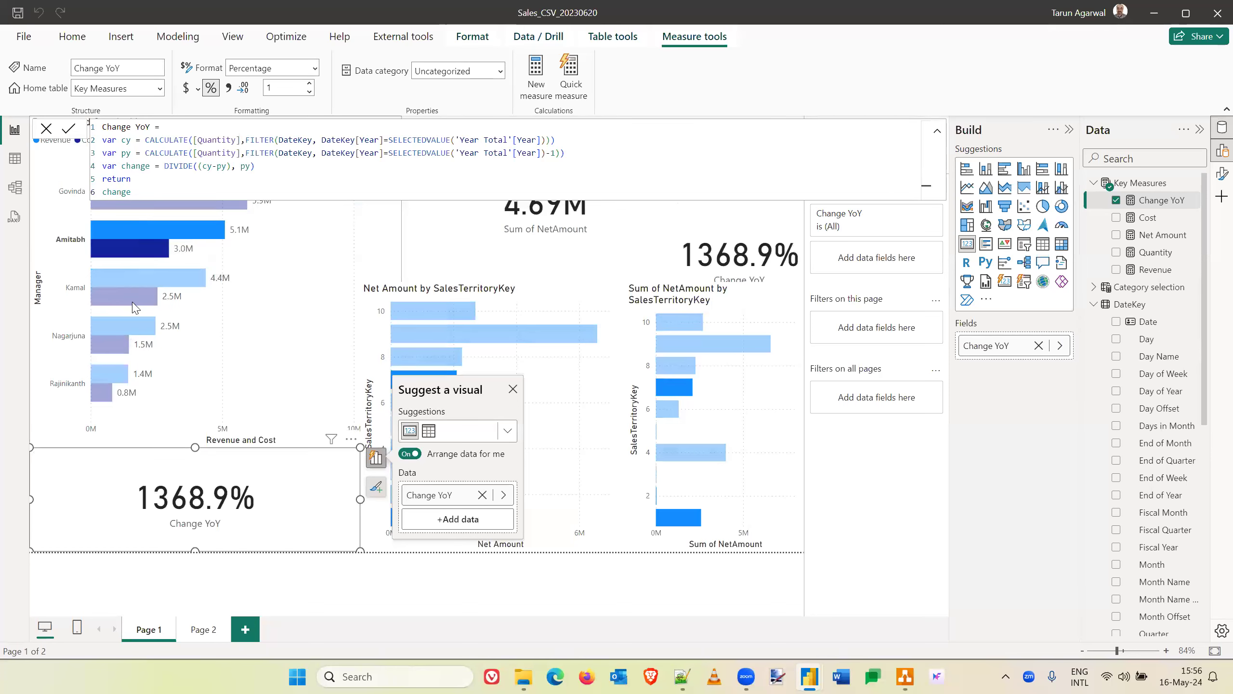
click(126, 277)
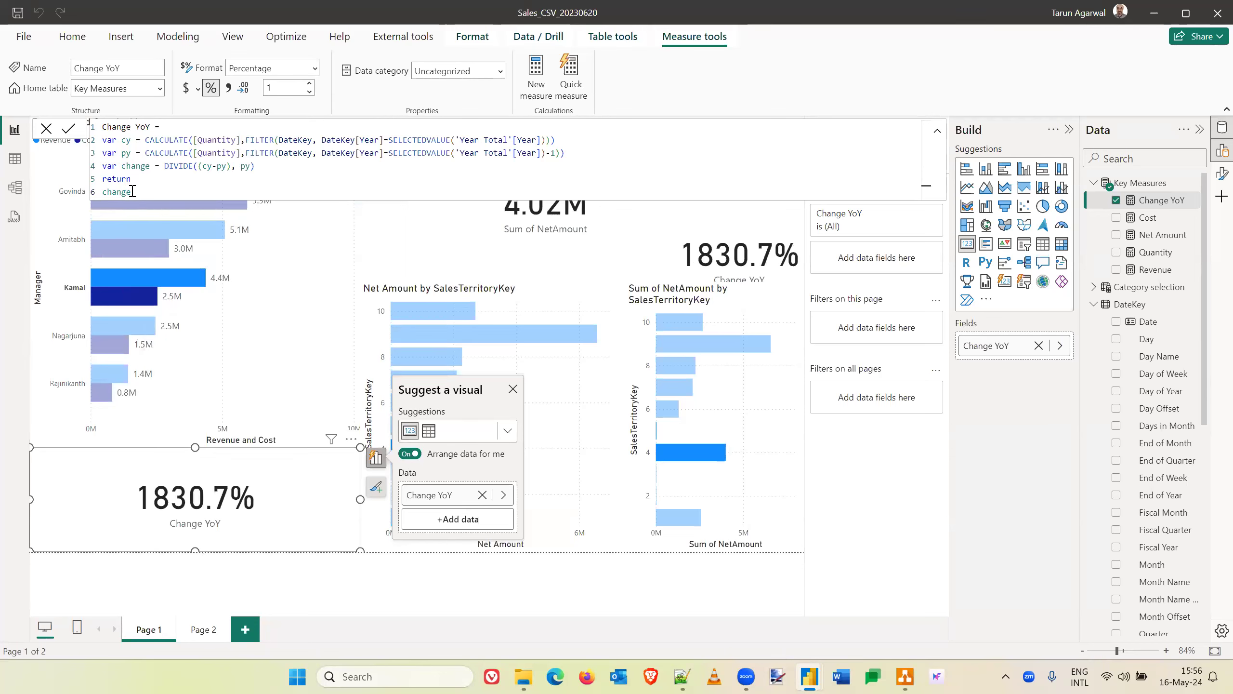
- Switch the Change YoY measure's return value to cy and then to py, committing each to compare the third manager's figures
drag(132, 190, 95, 197)
text(cy)
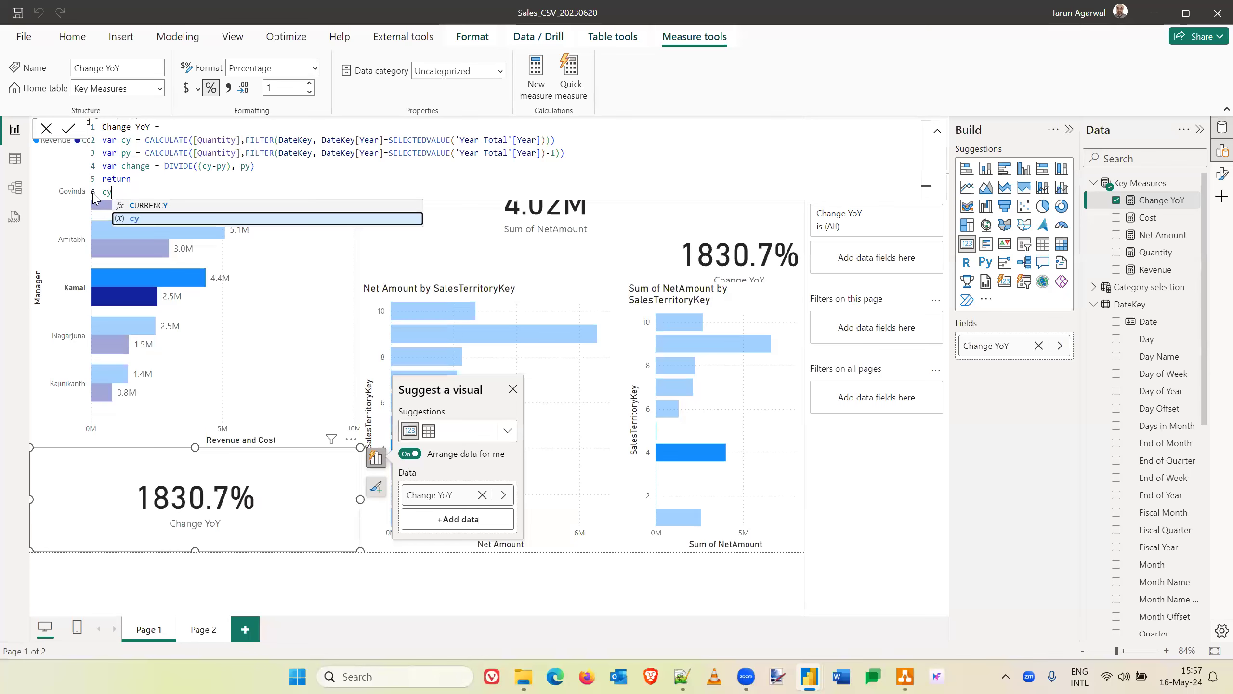
click(69, 128)
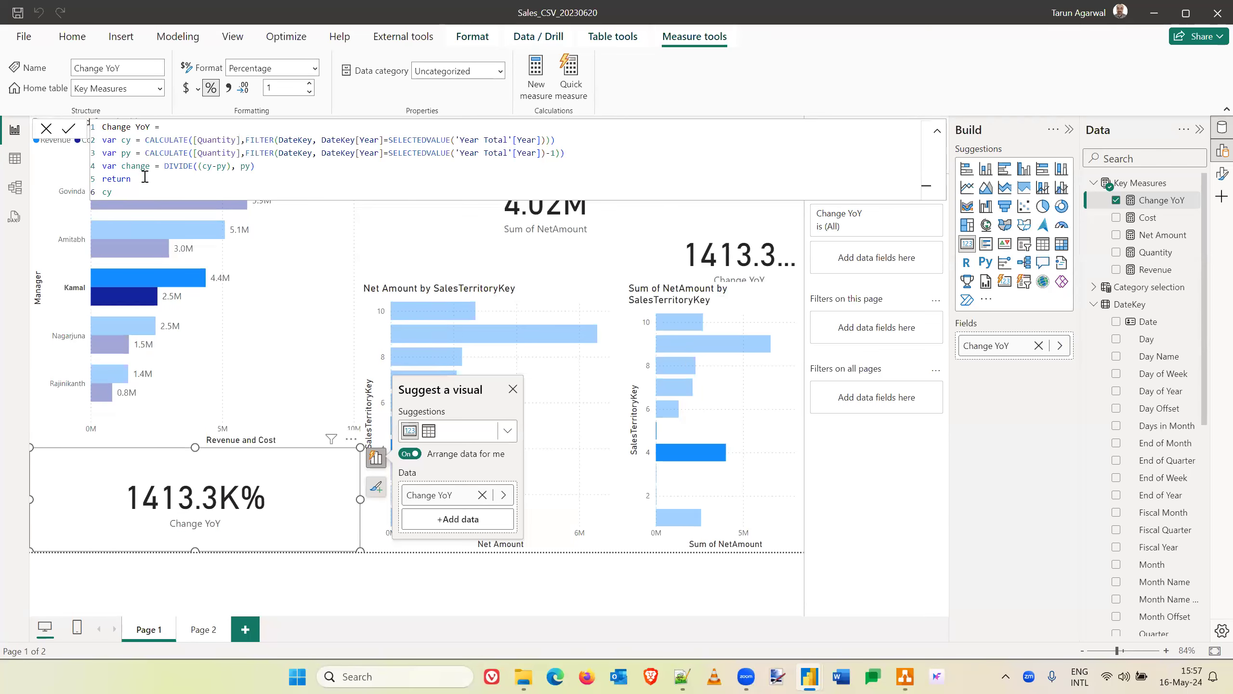
drag(117, 193, 89, 196)
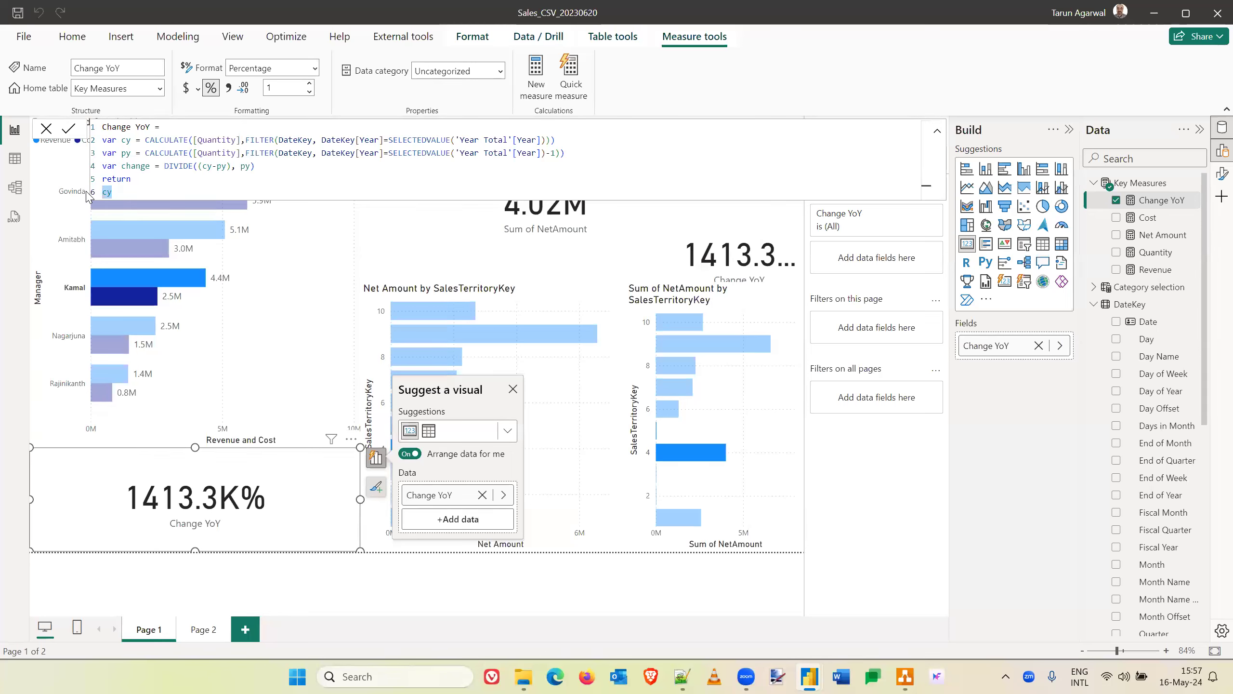
text(py)
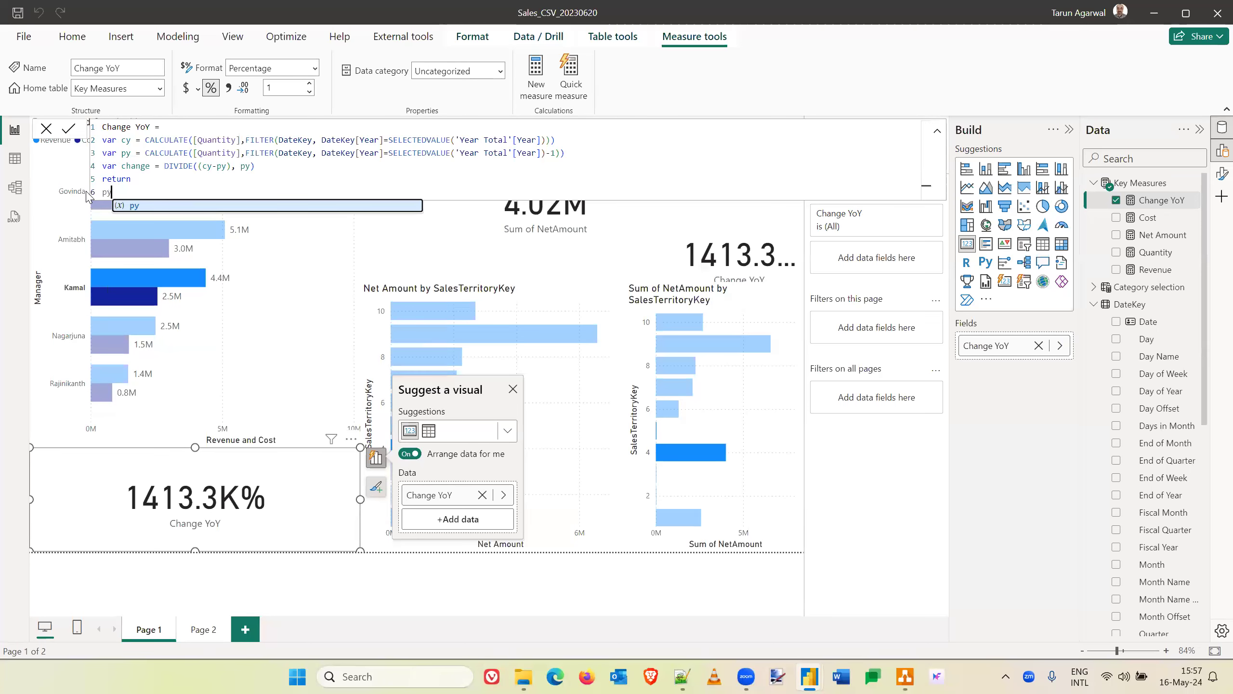
click(69, 130)
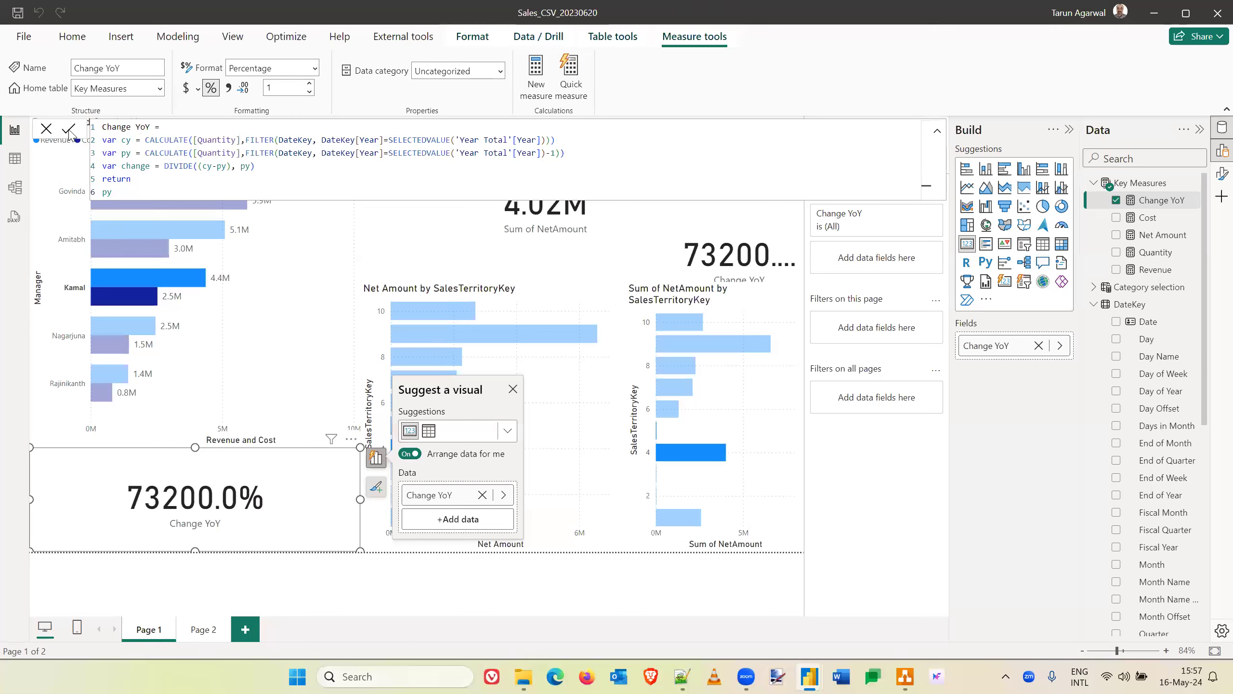
- Set the Change YoY measure to return change, commit the formula, and clear the manager cross-filter on Page 1
drag(113, 192, 89, 199)
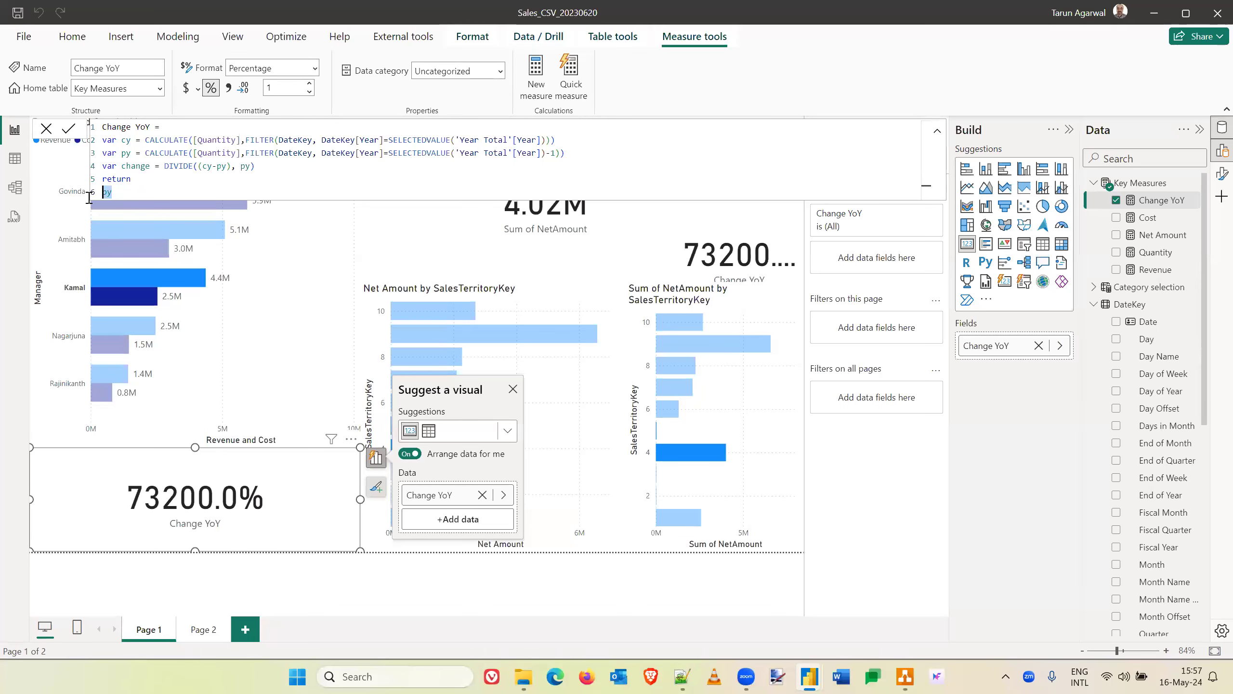
text(change)
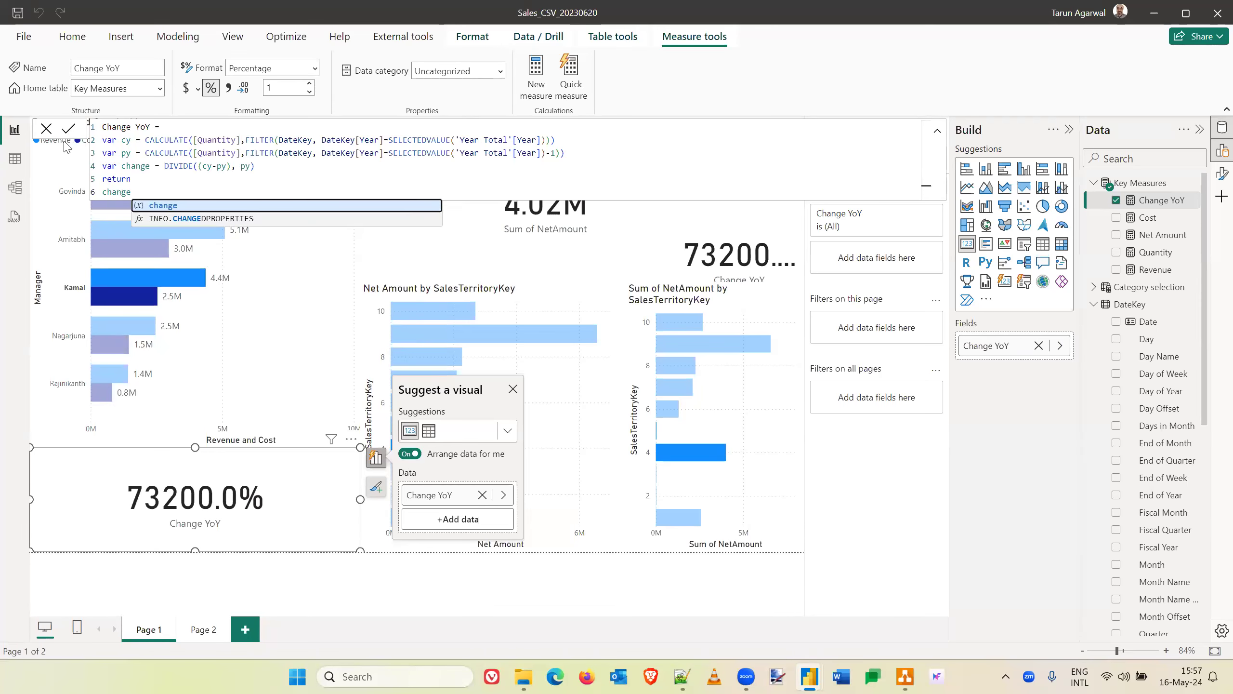
click(70, 131)
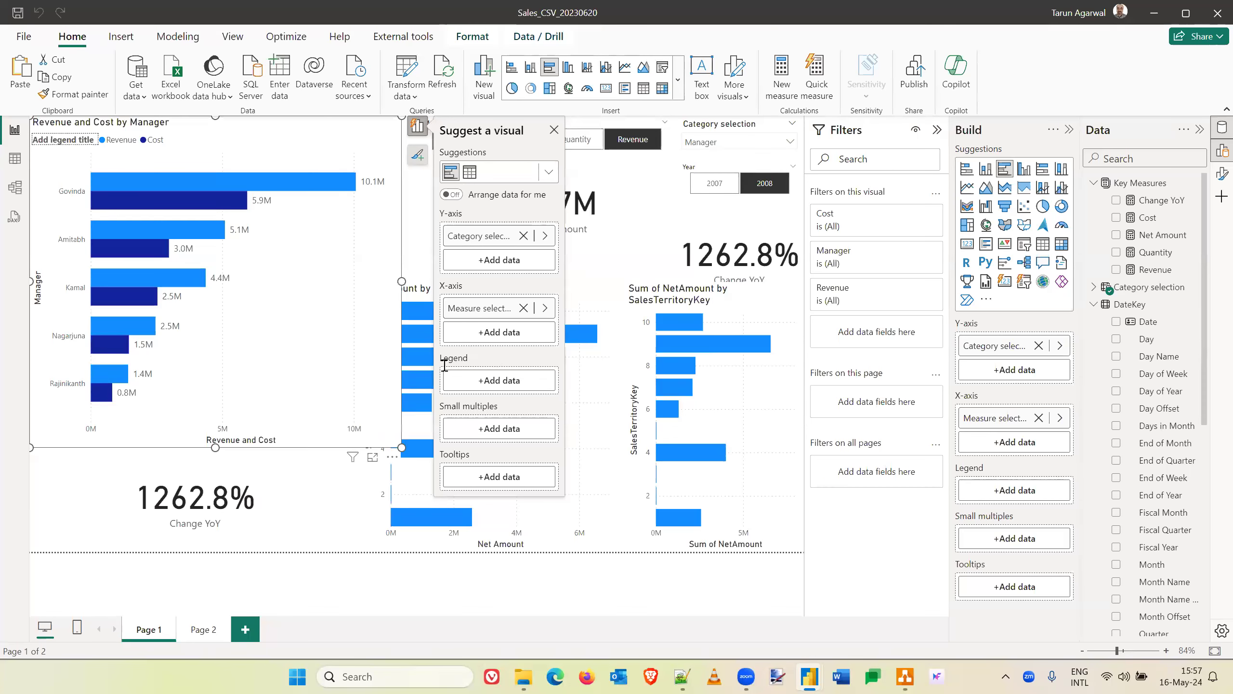
click(353, 538)
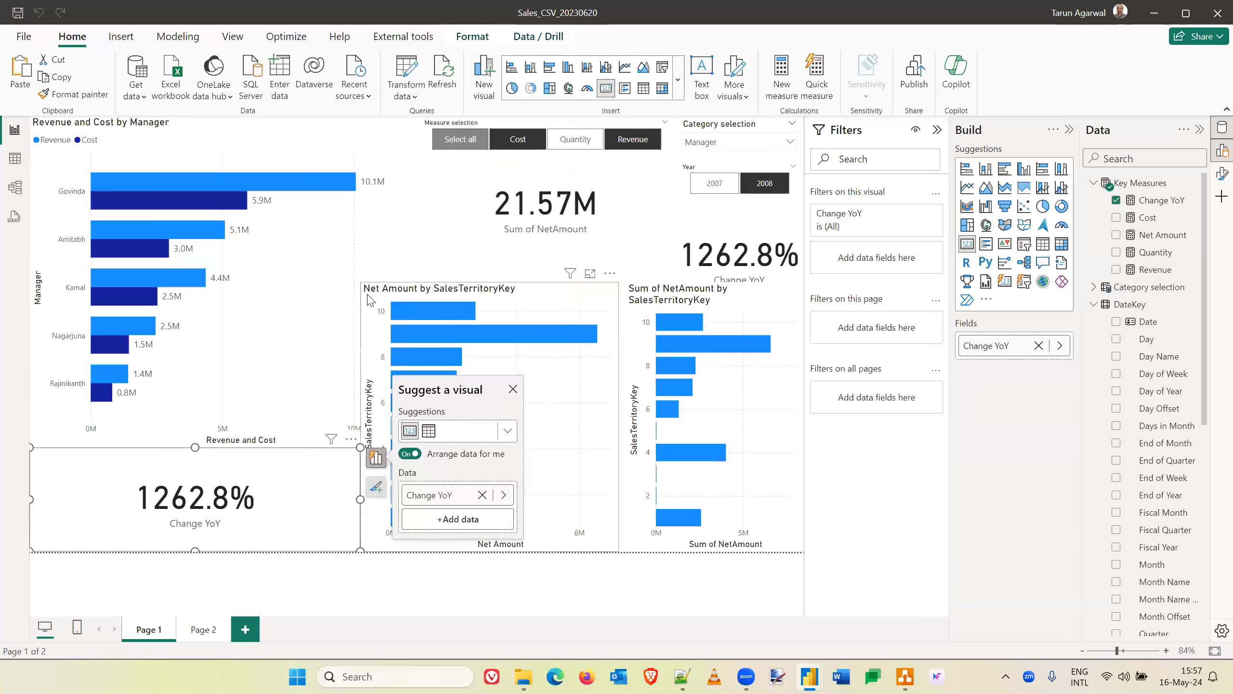
click(437, 271)
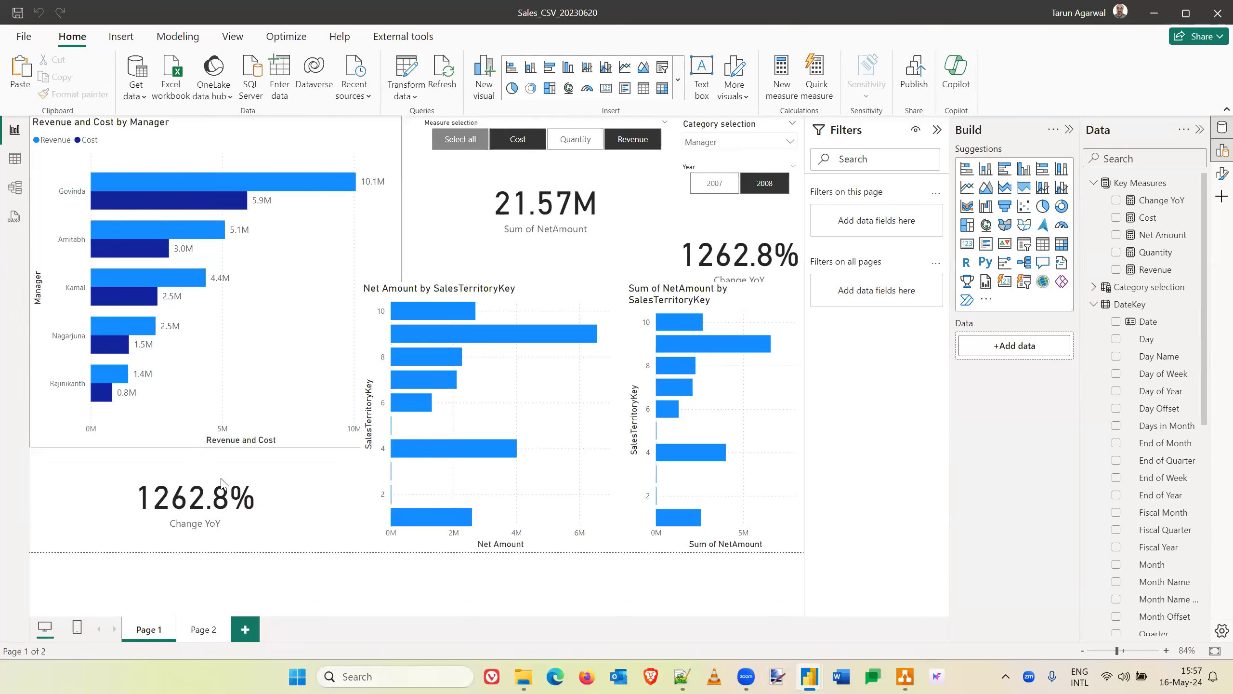
- Delete the duplicate Change YoY card below the Year slicer, keeping the one under the Revenue and Cost by Manager chart
click(281, 465)
click(764, 243)
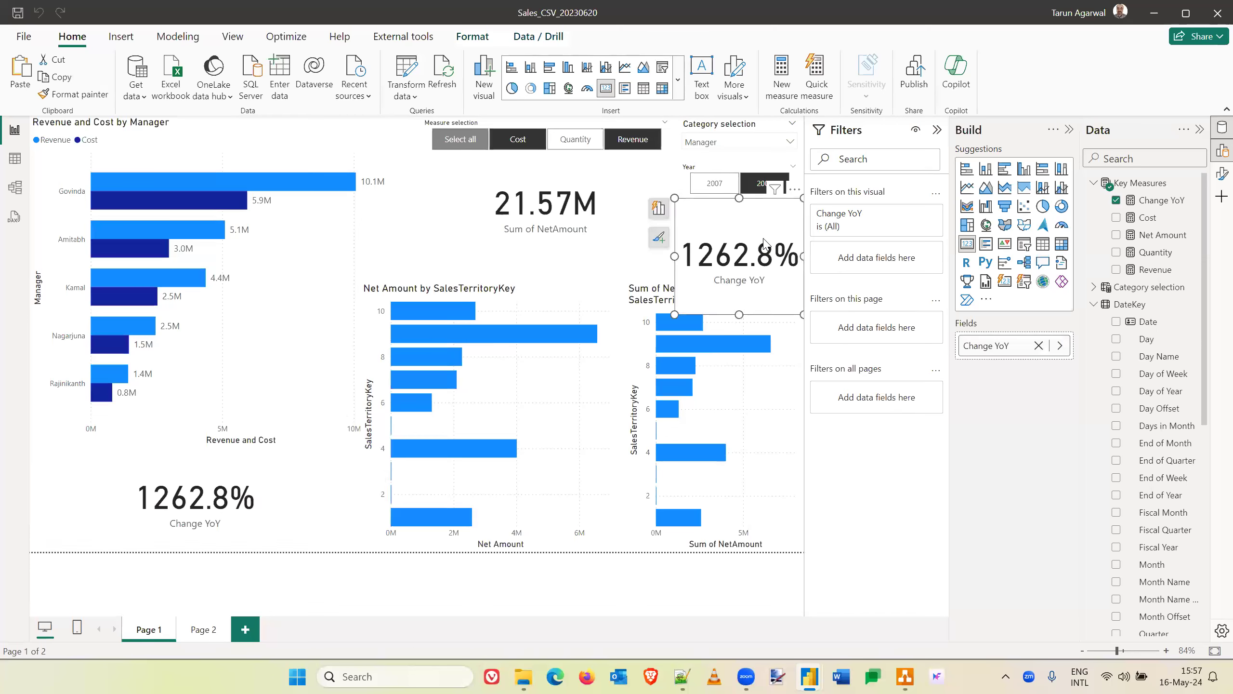
key(Delete)
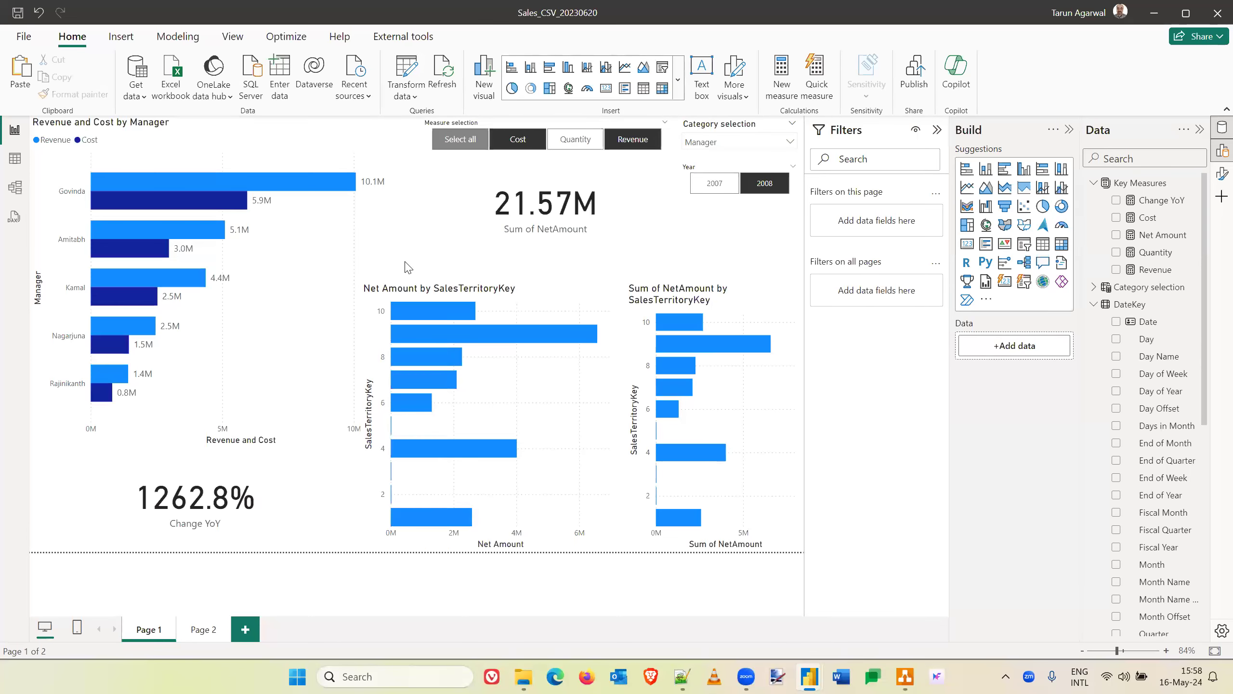
- Switch to the Notepad++ notes on Power Query (M) versus DAX and go to the "Why DAX?" heading
key(alt+Tab)
key(alt+Tab)
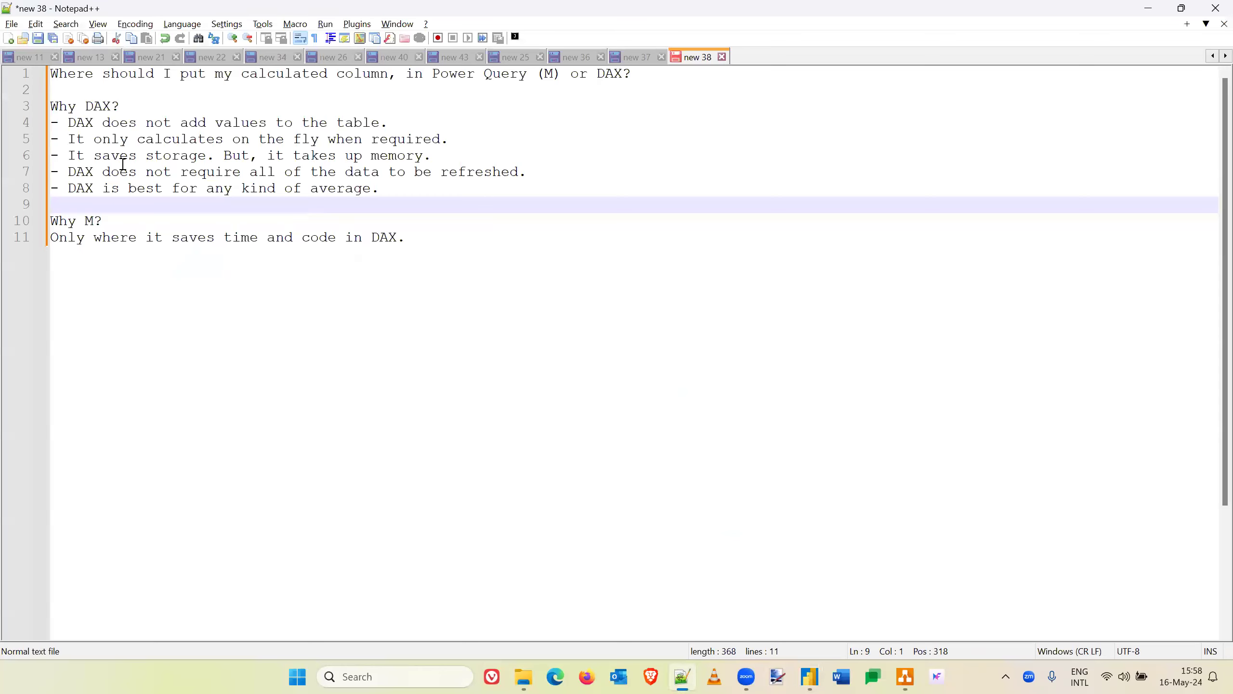
click(87, 106)
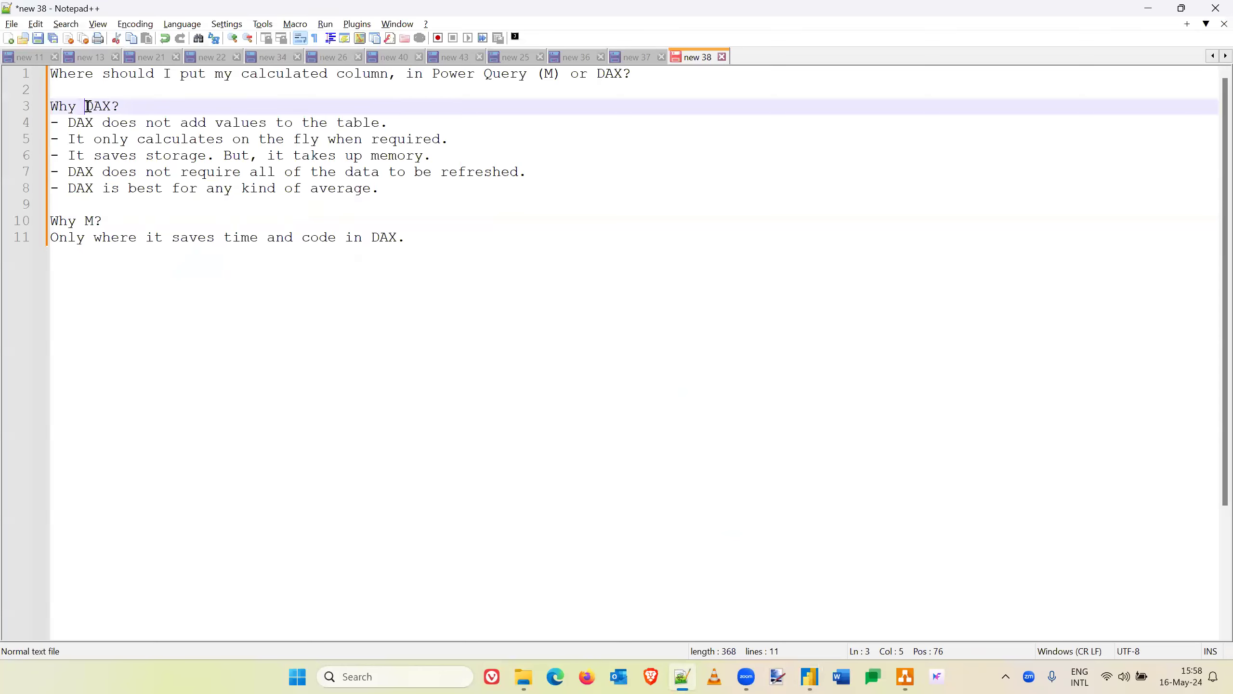